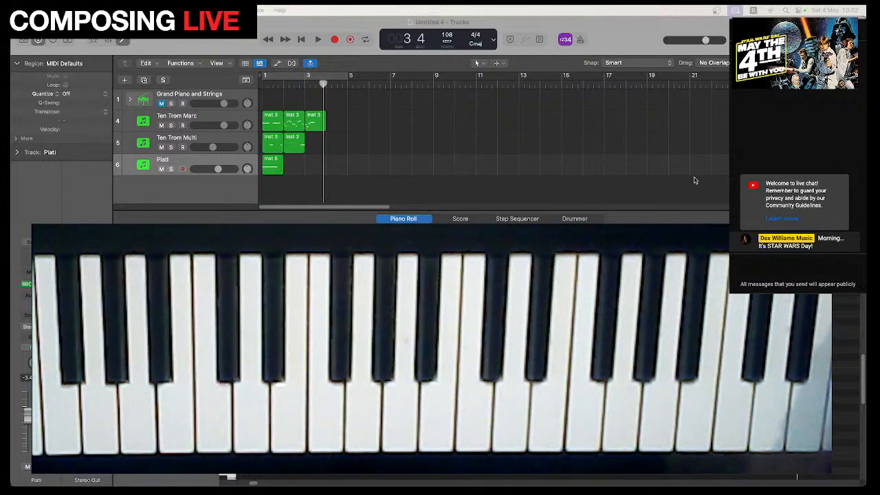
Play the arrangement from bar 1 through the opening bars and return the playhead to the start.
{"action": "left_click", "coordinate": [371, 152]}
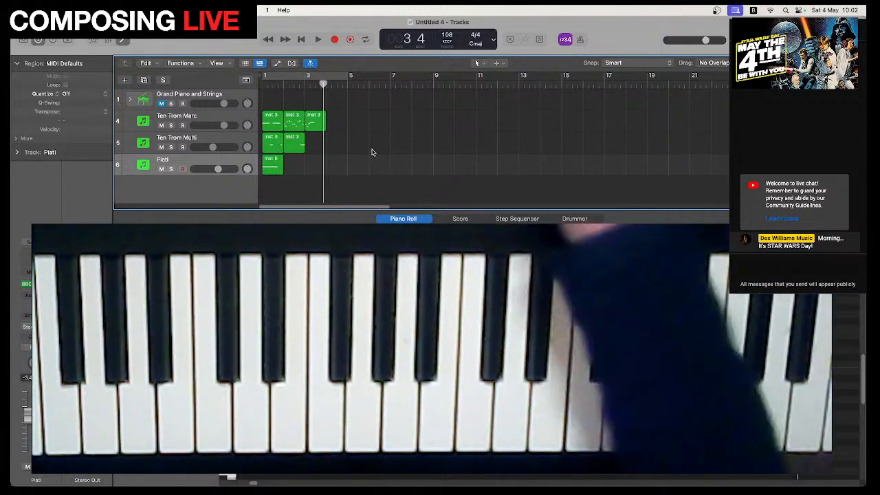
{"action": "key", "text": "Return"}
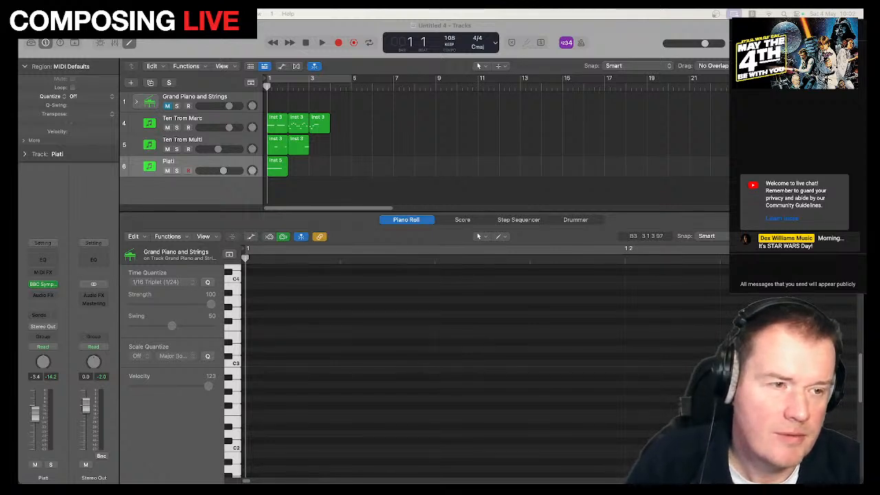
{"action": "left_click", "coordinate": [357, 139]}
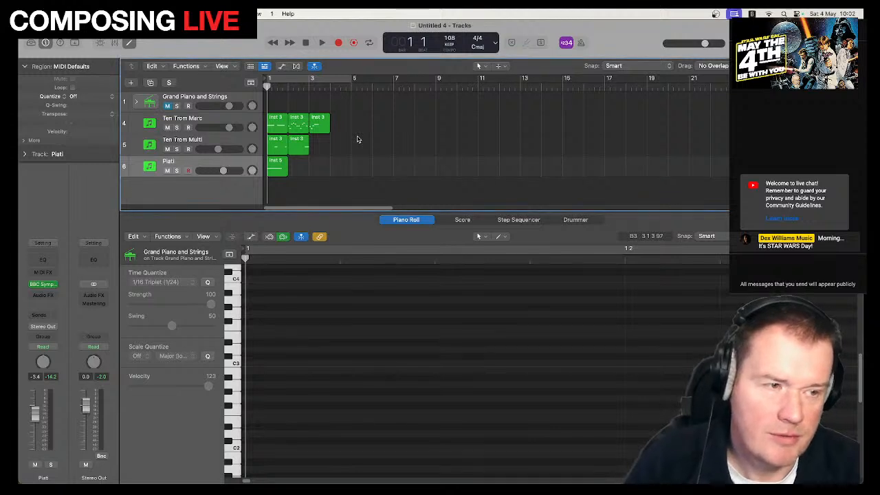
{"action": "key", "text": "space"}
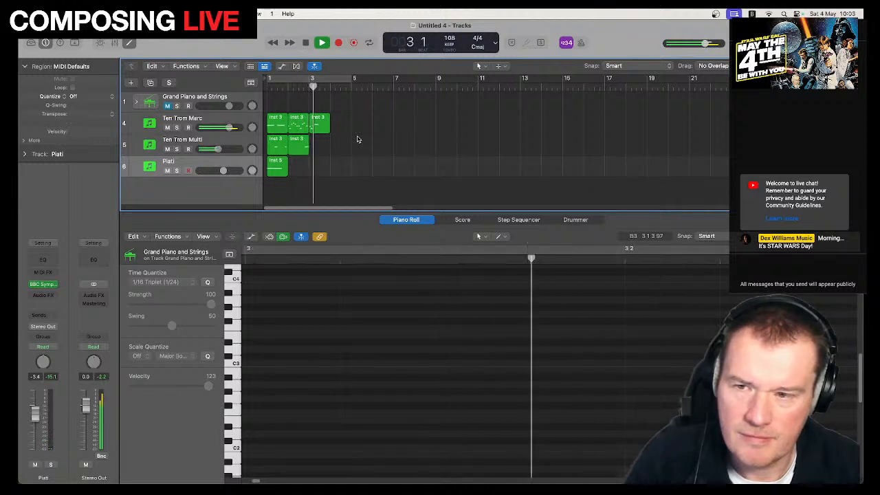
{"action": "key", "text": "space"}
{"action": "key", "text": "Return"}
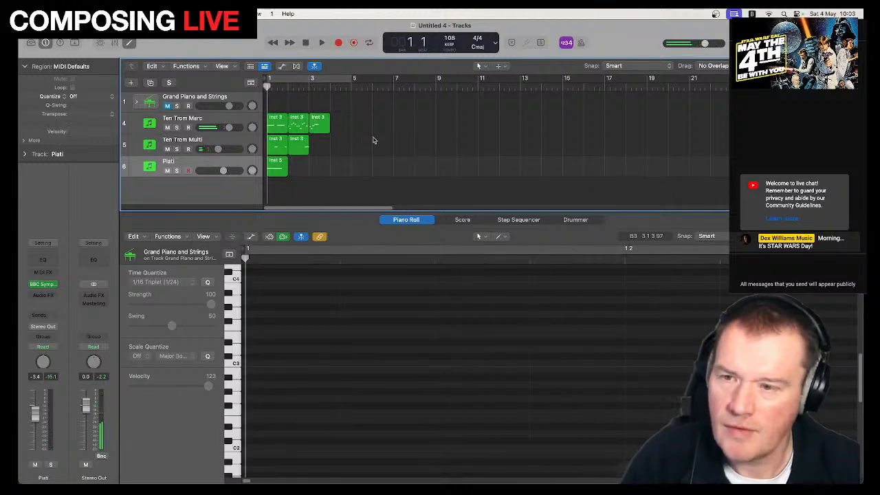
Switch the Ten Trom Multi track's BBC Symphony Orchestra articulation to Multi-tongue and audition the first bars.
{"action": "left_click", "coordinate": [245, 144]}
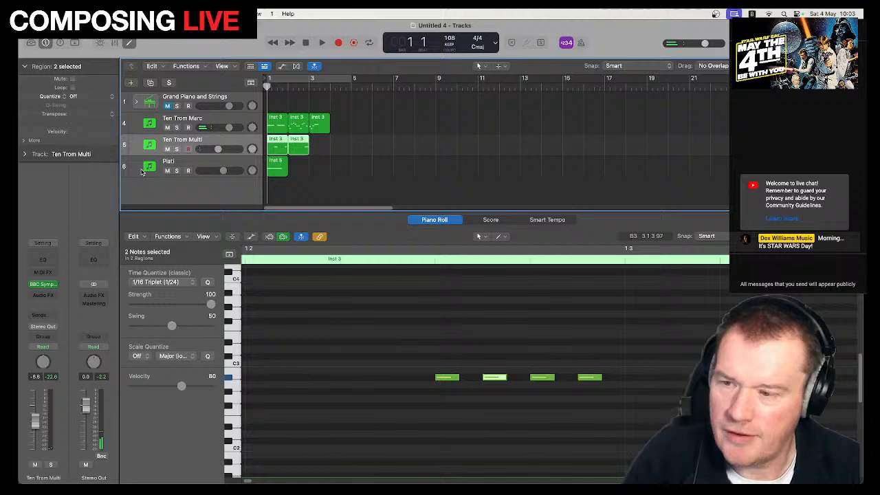
{"action": "left_click", "coordinate": [43, 284]}
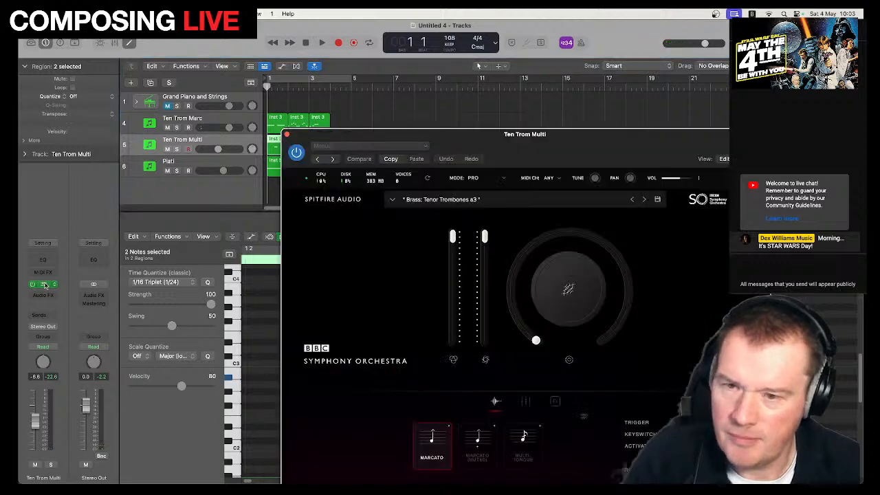
{"action": "left_click", "coordinate": [514, 432]}
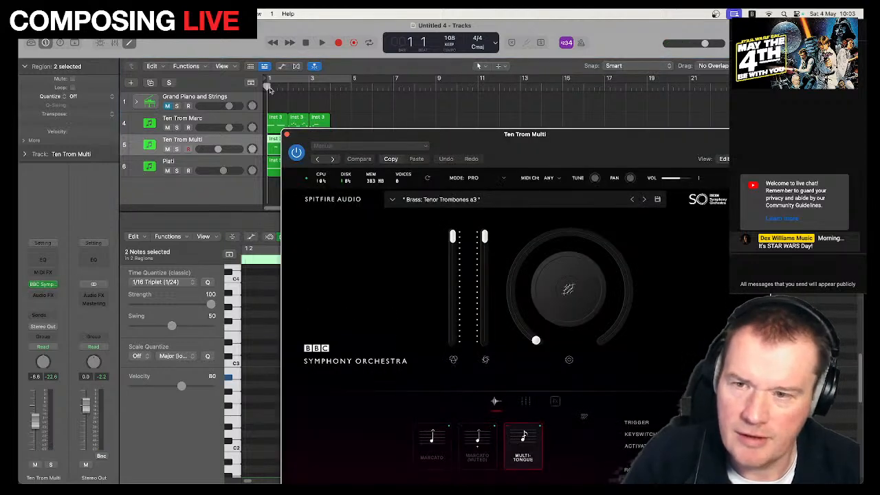
{"action": "left_click", "coordinate": [286, 134]}
{"action": "key", "text": "space"}
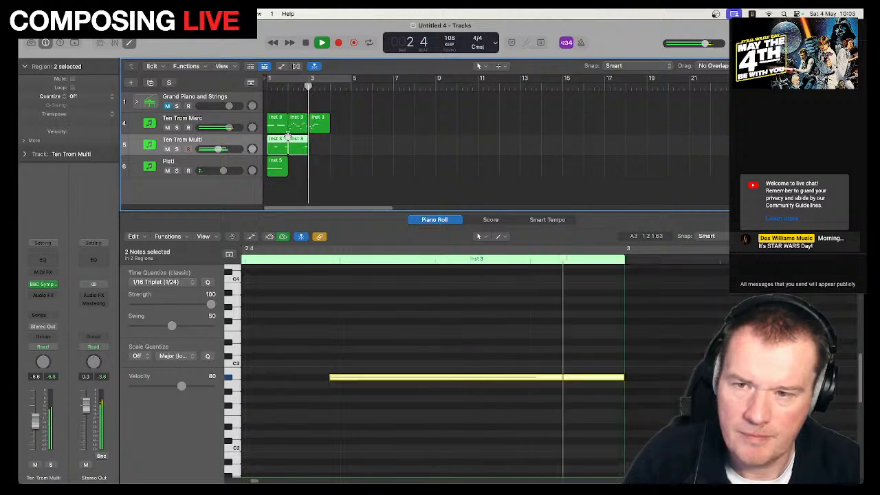
{"action": "key", "text": "space"}
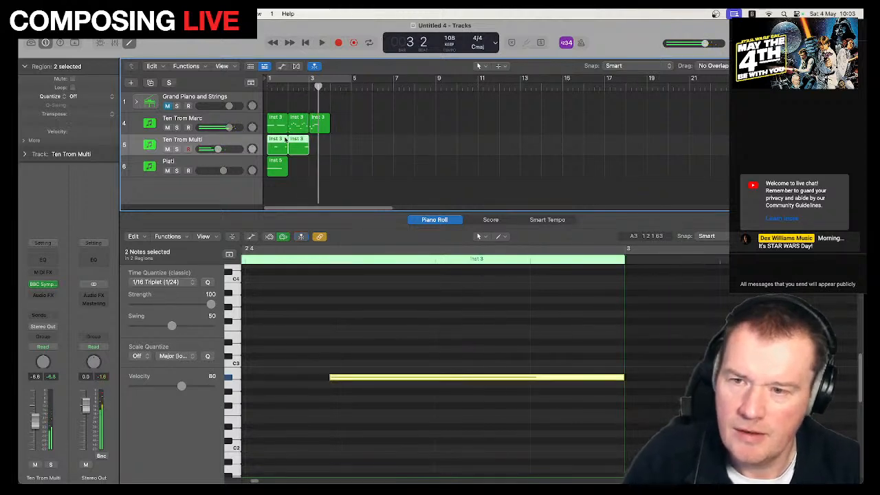
Shorten the sustained note in beat 4 of the second Ten Trom Multi region by moving its start later, auditioning the timing.
{"action": "left_click", "coordinate": [330, 143]}
{"action": "left_click", "coordinate": [302, 144]}
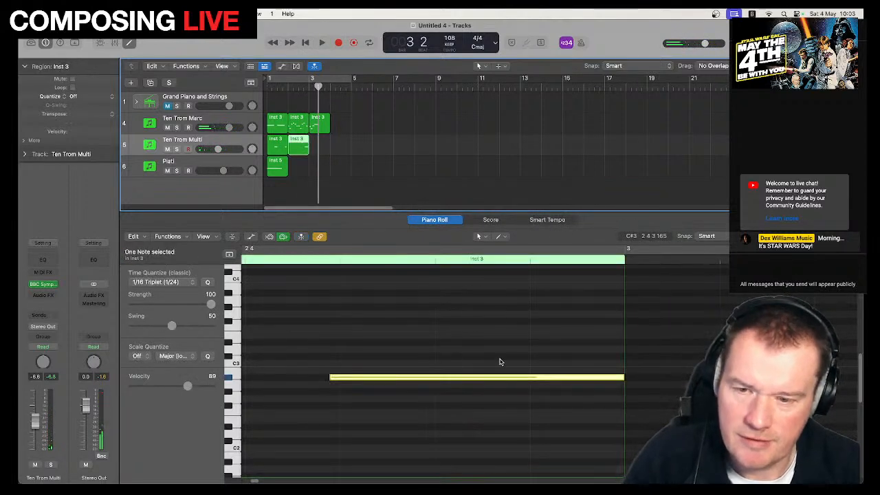
{"action": "left_click_drag", "start_coordinate": [331, 378], "coordinate": [414, 380]}
{"action": "key", "text": "space"}
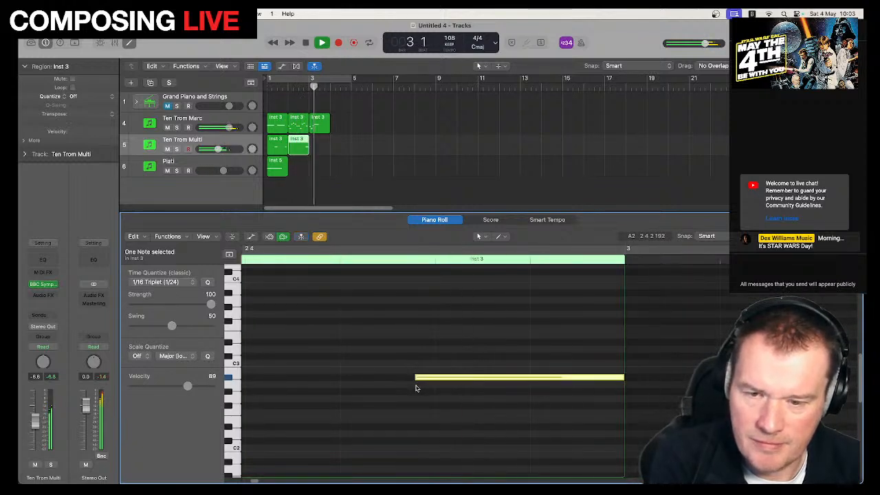
{"action": "key", "text": "space"}
{"action": "left_click_drag", "start_coordinate": [414, 380], "coordinate": [366, 383]}
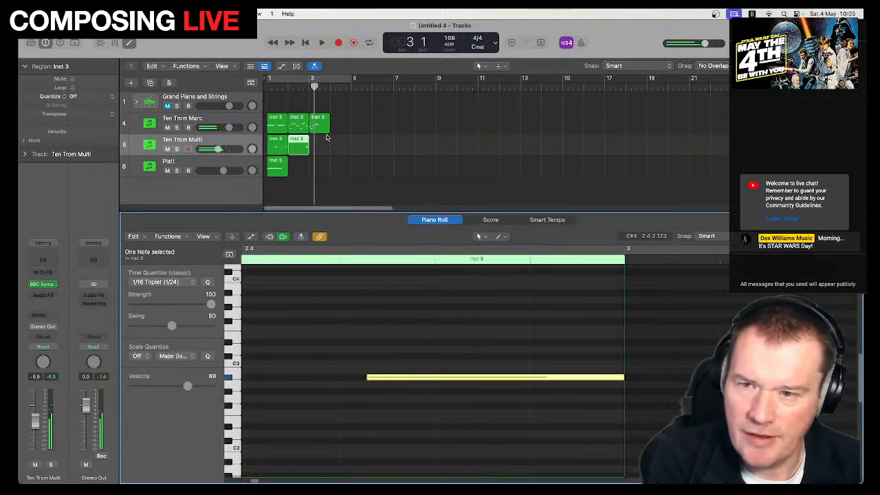
{"action": "left_click", "coordinate": [288, 87]}
{"action": "key", "text": "space"}
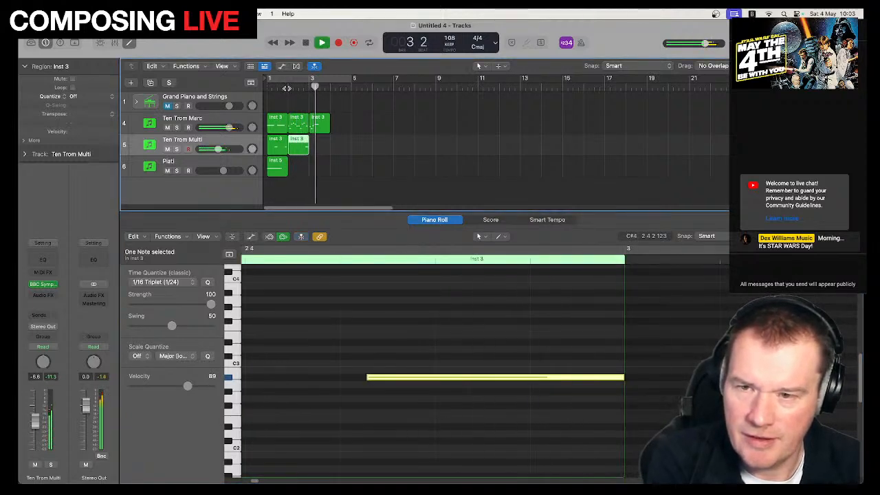
{"action": "key", "text": "space"}
Compare the notes on the Ten Trom Marc and Ten Trom Multi tracks and listen to the passage into bar 3.
{"action": "left_click", "coordinate": [319, 122]}
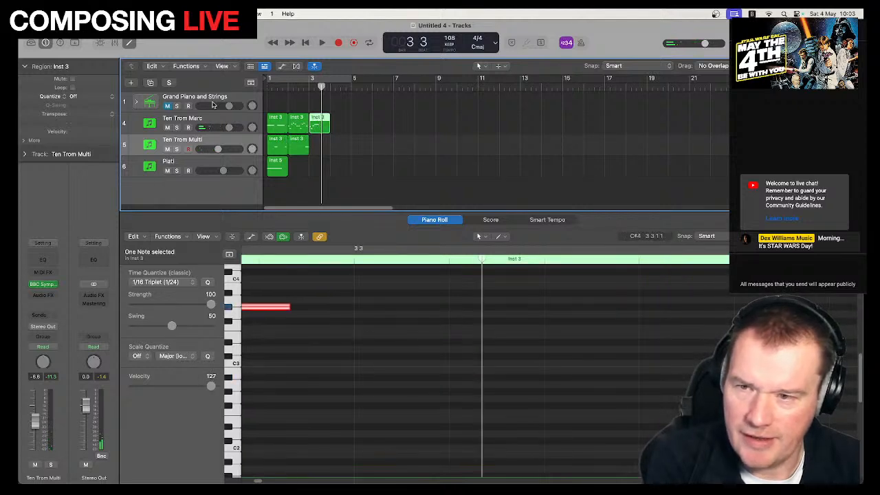
{"action": "left_click", "coordinate": [221, 120]}
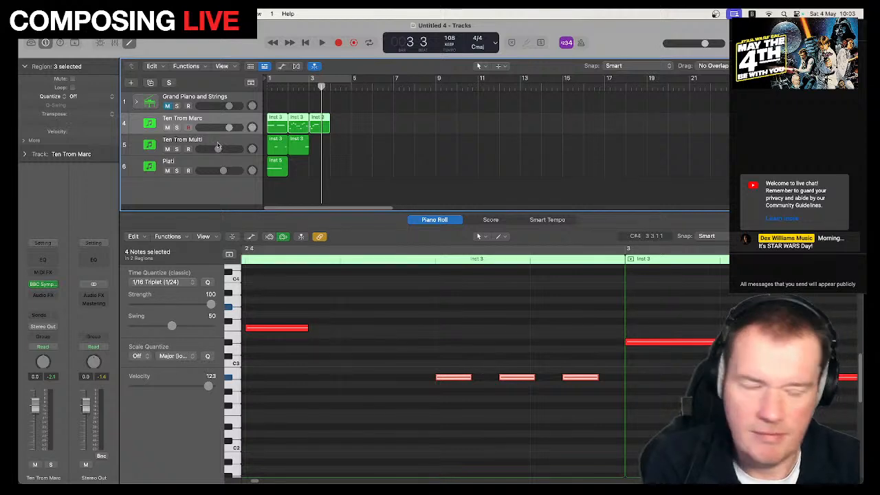
{"action": "left_click", "coordinate": [217, 147]}
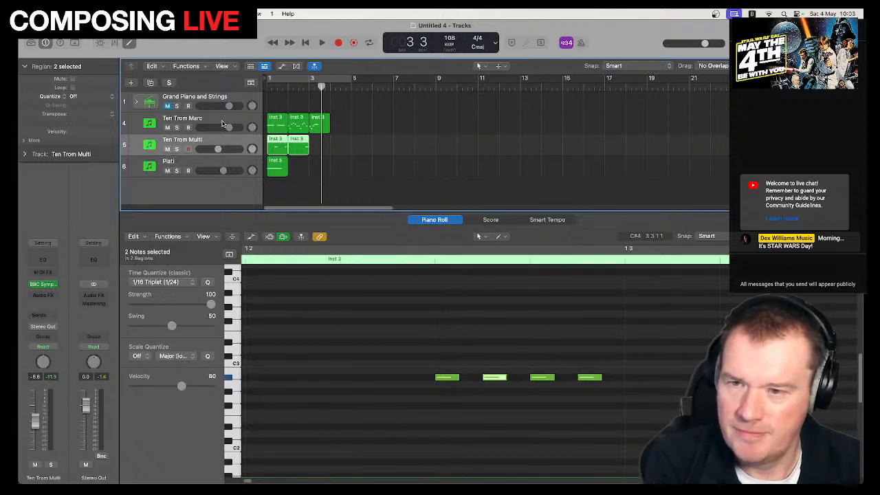
{"action": "left_click", "coordinate": [221, 131]}
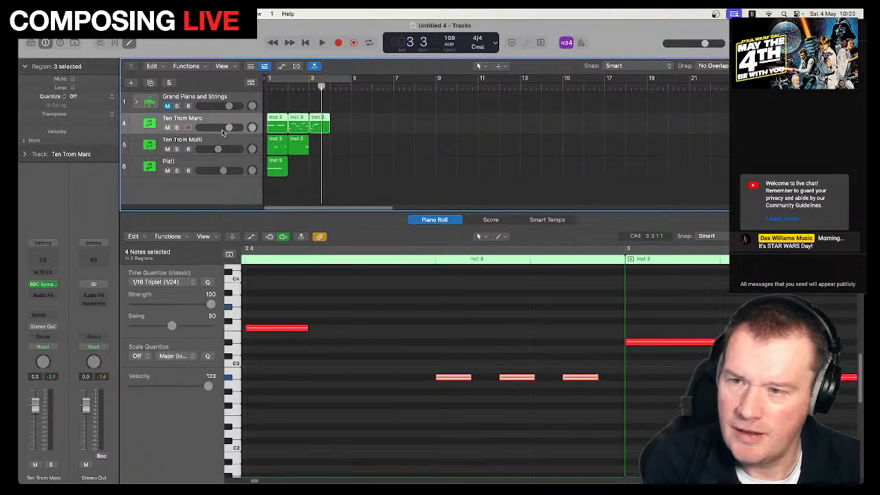
{"action": "left_click", "coordinate": [215, 143]}
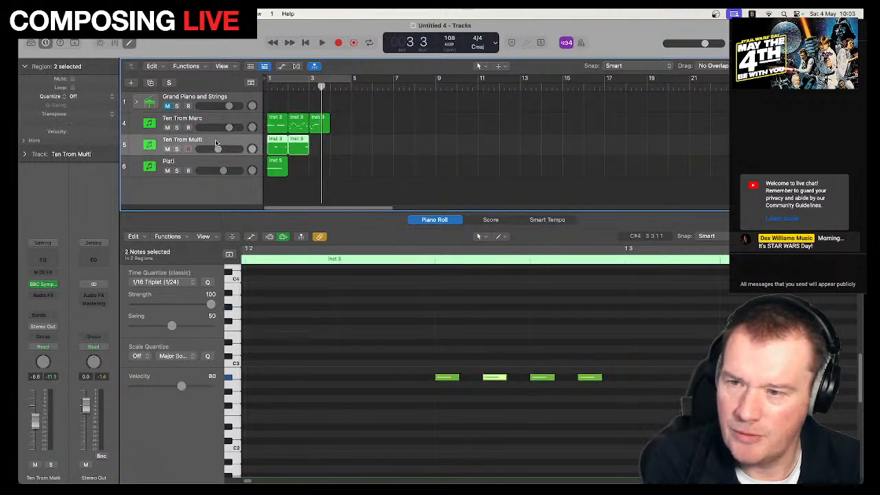
{"action": "key", "text": "space"}
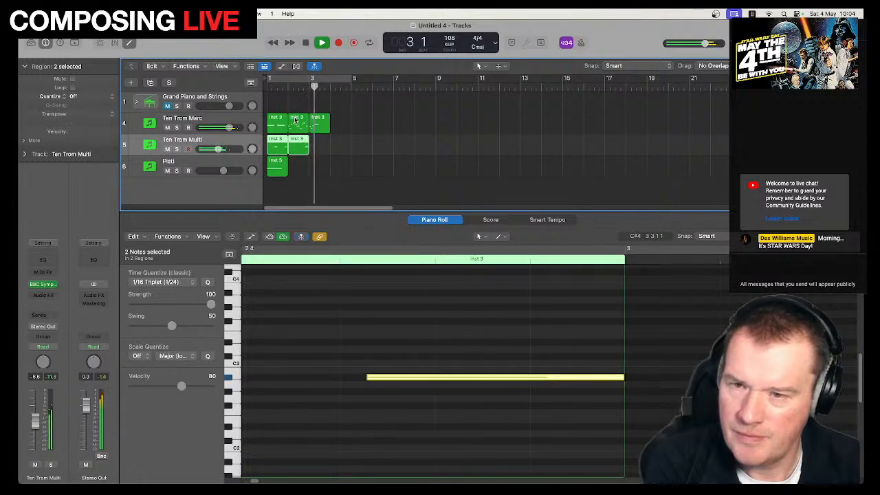
{"action": "key", "text": "space"}
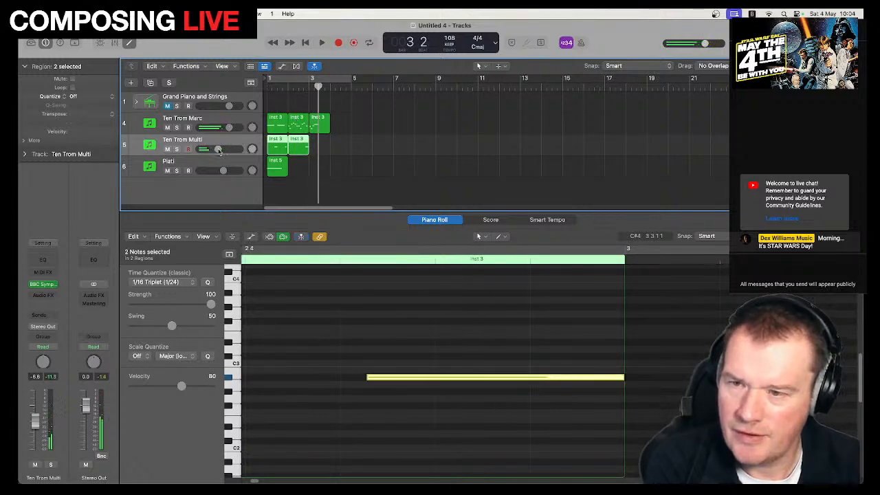
Lower the Ten Trom Multi track's volume to -11.0 dB and audition the balance from the opening bars.
{"action": "left_click_drag", "start_coordinate": [217, 149], "coordinate": [214, 149]}
{"action": "key", "text": "space"}
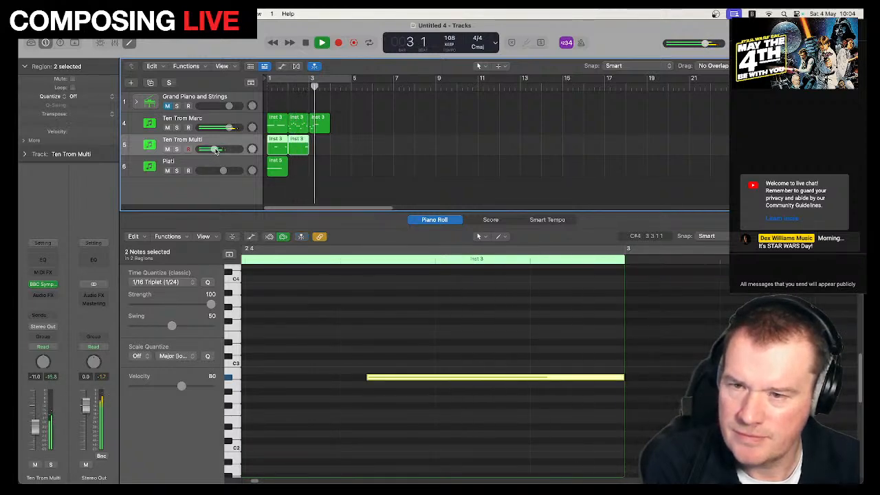
{"action": "key", "text": "space"}
{"action": "key", "text": "space"}
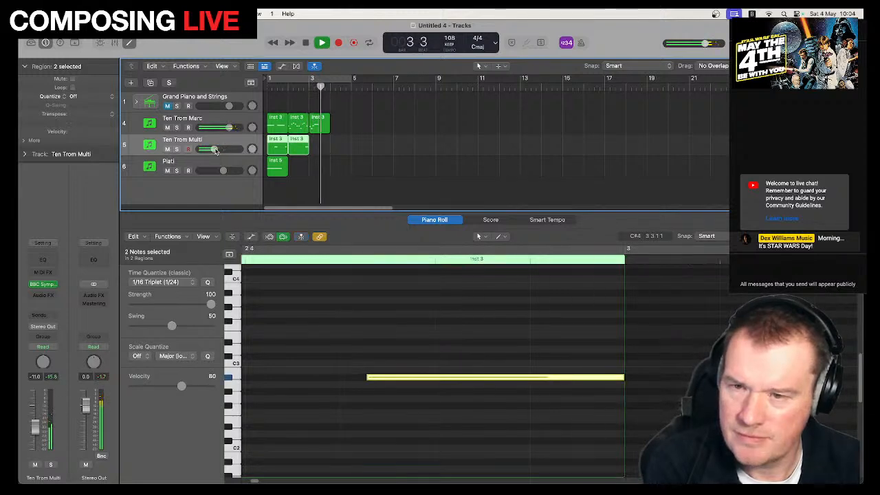
{"action": "key", "text": "space"}
{"action": "left_click", "coordinate": [271, 84]}
{"action": "key", "text": "space"}
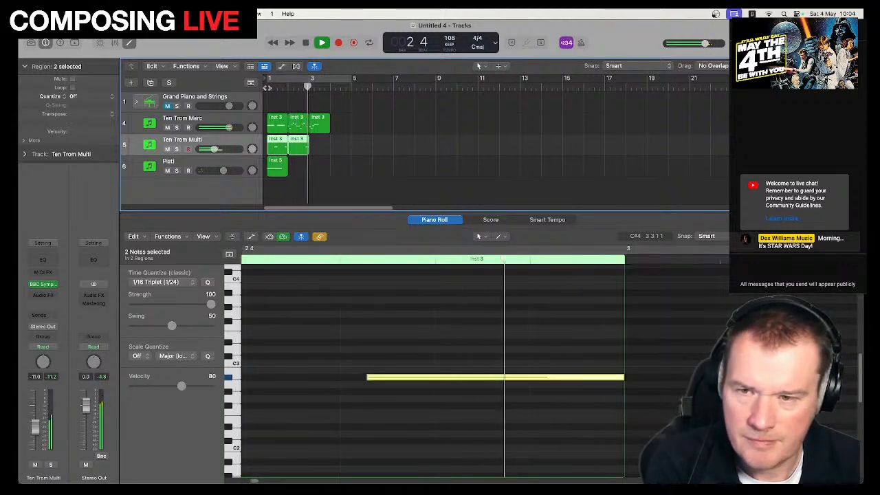
{"action": "key", "text": "space"}
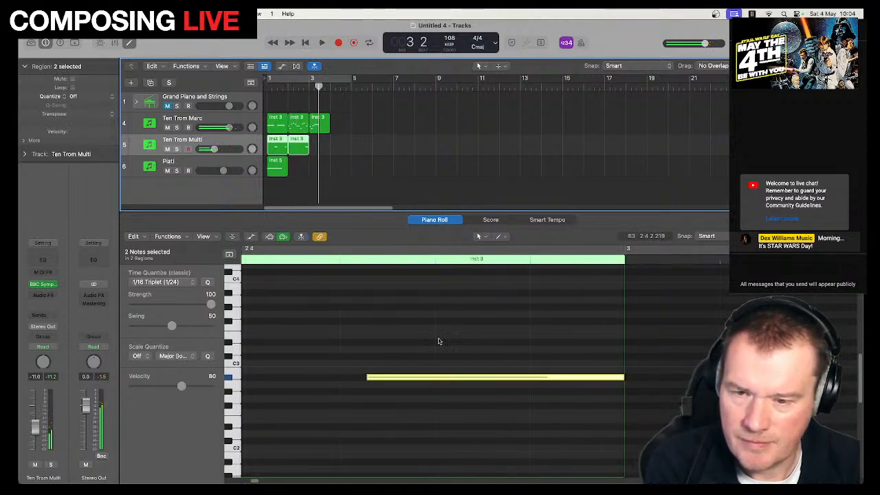
Trim the sustained Ten Trom Multi note to end just before bar 3, extend its start back to 2 4 2, and audition it.
{"action": "left_click_drag", "start_coordinate": [620, 380], "coordinate": [599, 380]}
{"action": "left_click_drag", "start_coordinate": [366, 378], "coordinate": [350, 378]}
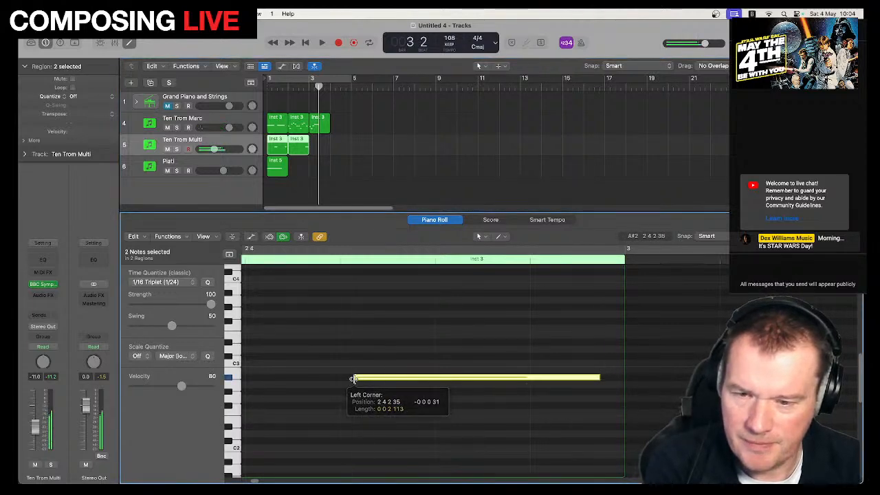
{"action": "key", "text": "Return"}
{"action": "key", "text": "space"}
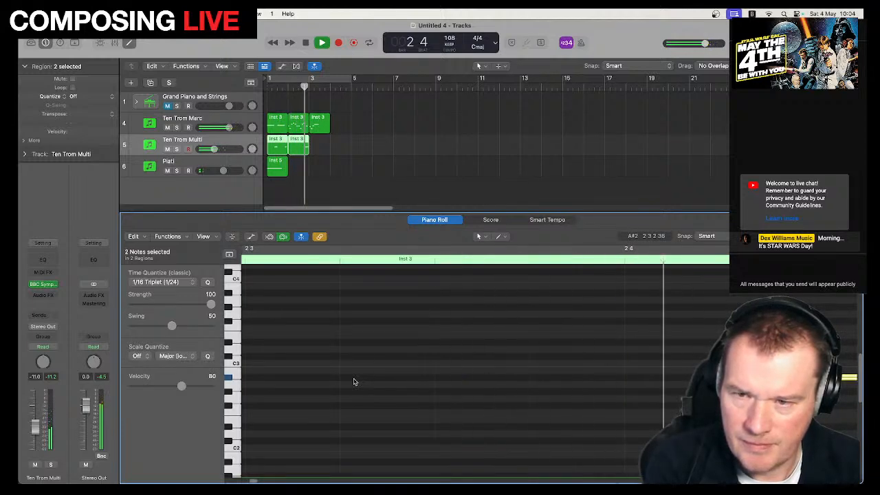
{"action": "key", "text": "space"}
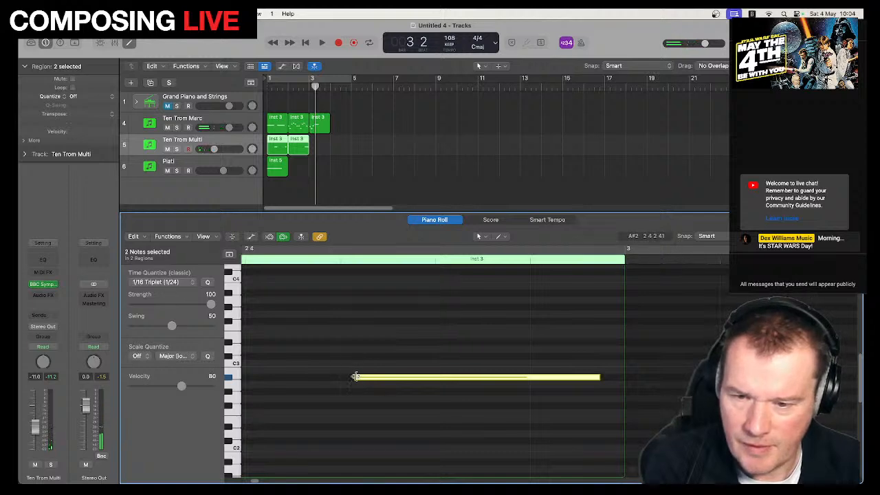
{"action": "mouse_move", "coordinate": [354, 378]}
{"action": "left_mouse_down"}
{"action": "mouse_move", "coordinate": [343, 388]}
{"action": "mouse_move", "coordinate": [358, 389]}
{"action": "left_mouse_up"}
{"action": "key", "text": "space"}
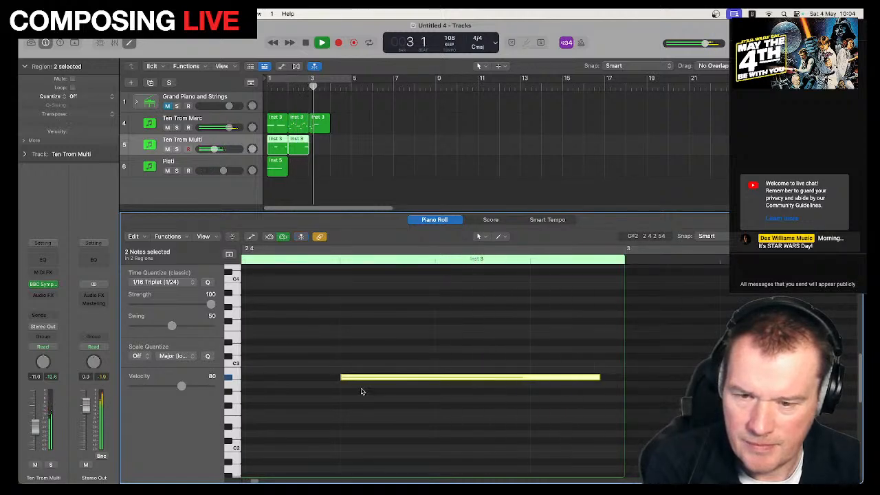
{"action": "key", "text": "space"}
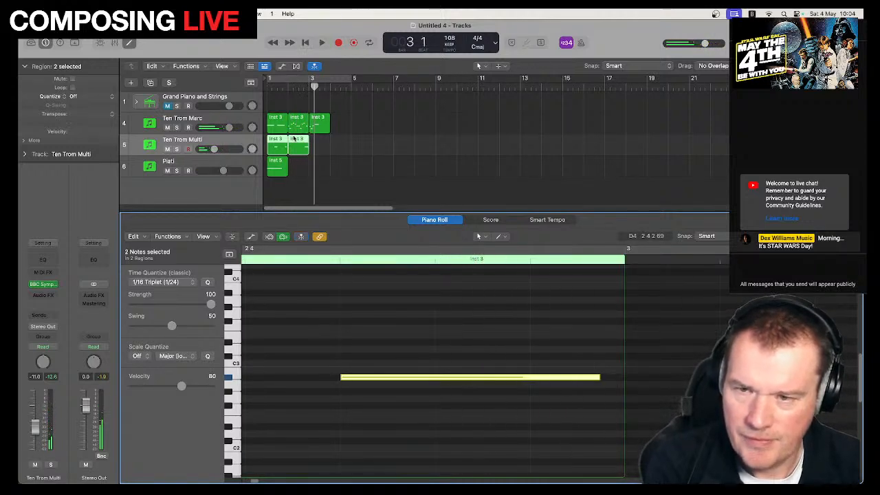
Create a software instrument track with an empty channel strip below Ten Trom Multi and load BBC Symphony Orchestra on it.
{"action": "left_click", "coordinate": [228, 142]}
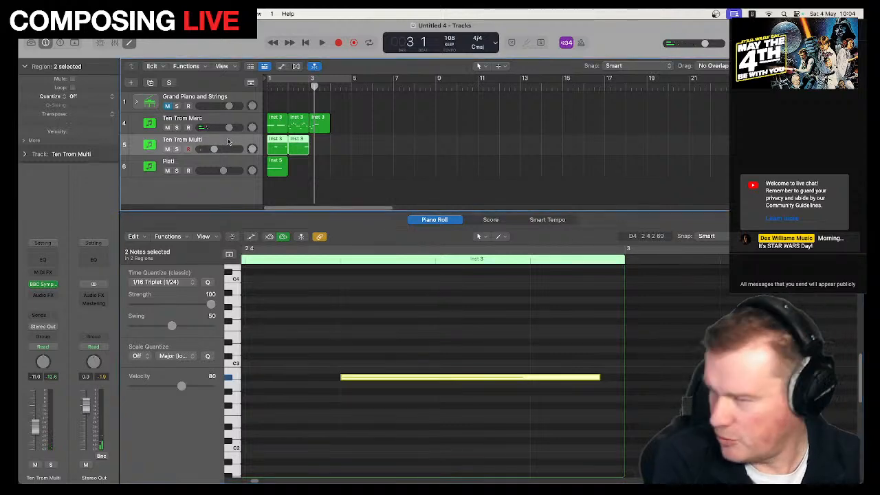
{"action": "left_click", "coordinate": [130, 83]}
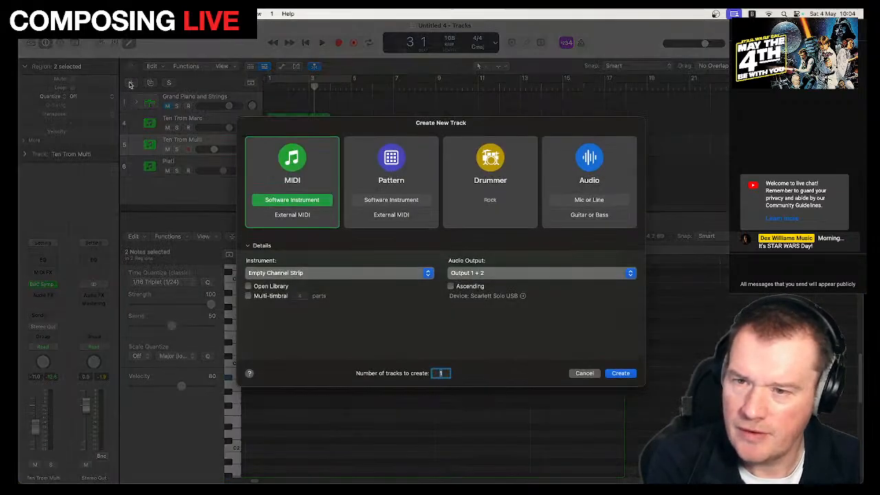
{"action": "left_click", "coordinate": [621, 373]}
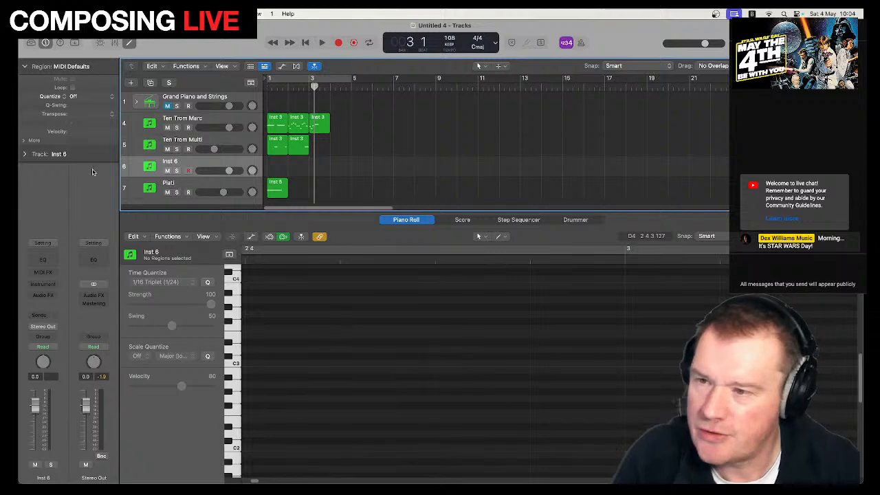
{"action": "left_click", "coordinate": [37, 288]}
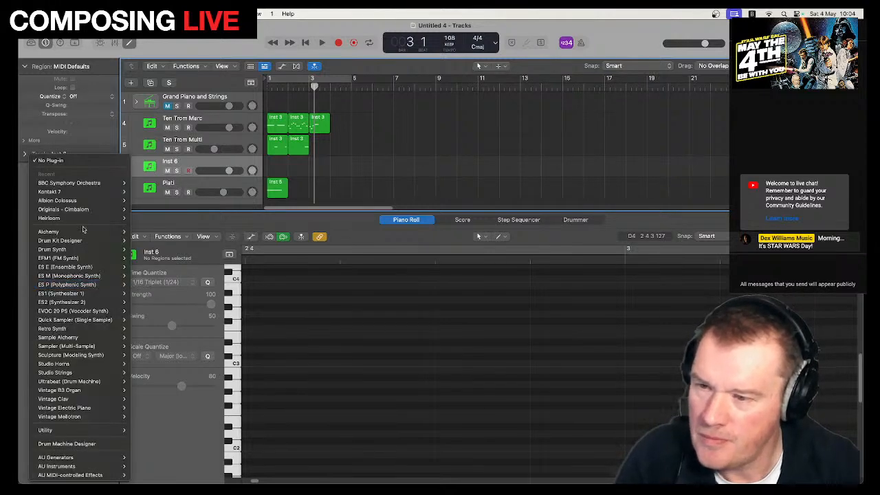
{"action": "mouse_move", "coordinate": [108, 184]}
{"action": "left_click", "coordinate": [146, 182]}
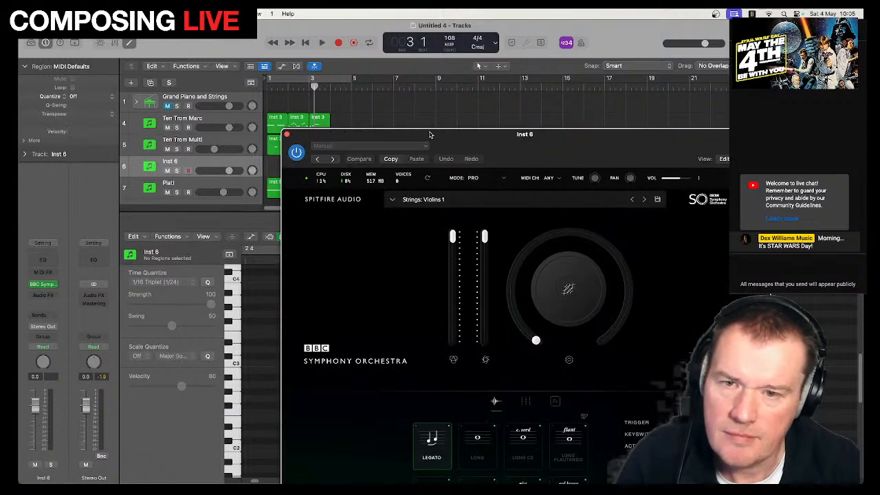
Load the Bass Trombones a2 brass preset on the Inst 6 track's instrument.
{"action": "left_click", "coordinate": [369, 109]}
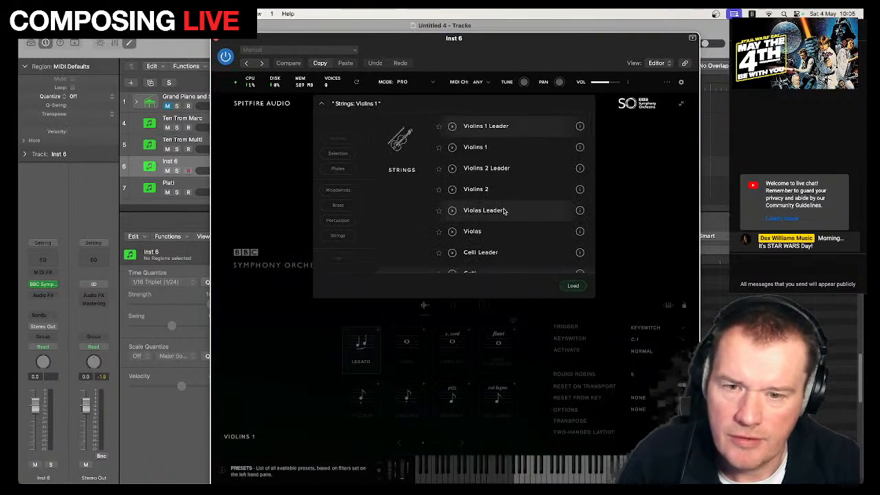
{"action": "scroll", "coordinate": [503, 209], "scroll_direction": "down", "scroll_amount": 5}
{"action": "scroll", "coordinate": [504, 211], "scroll_direction": "down", "scroll_amount": 2}
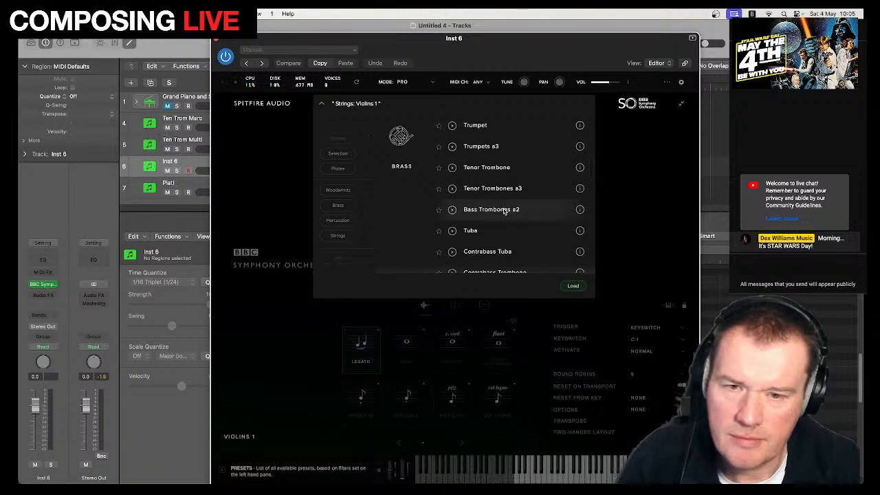
{"action": "double_click", "coordinate": [504, 211]}
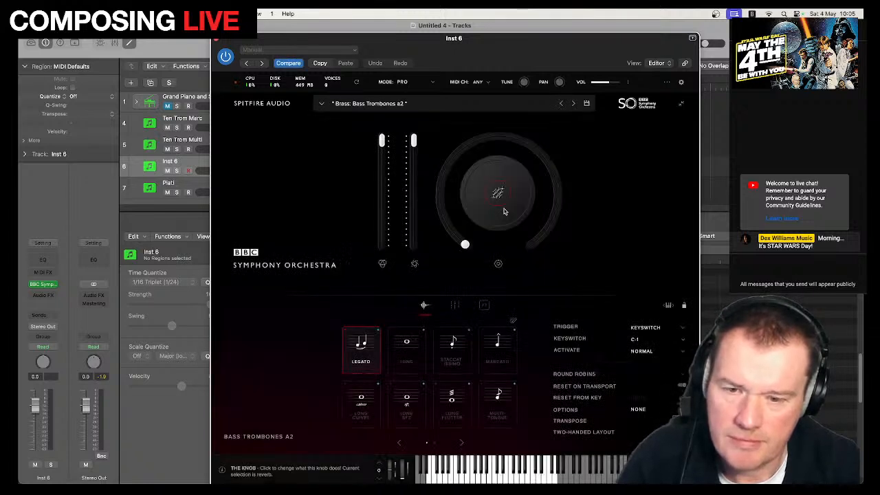
Replace all Bass Trombones a2 techniques on Inst 6 with Short Marcato and Short Marcato (Muted), and close the instrument.
{"action": "left_click", "coordinate": [512, 321]}
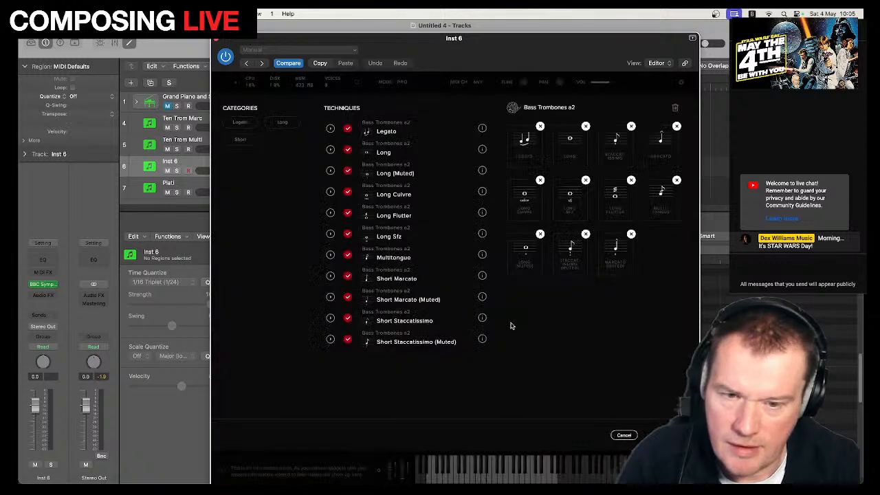
{"action": "left_click", "coordinate": [676, 109]}
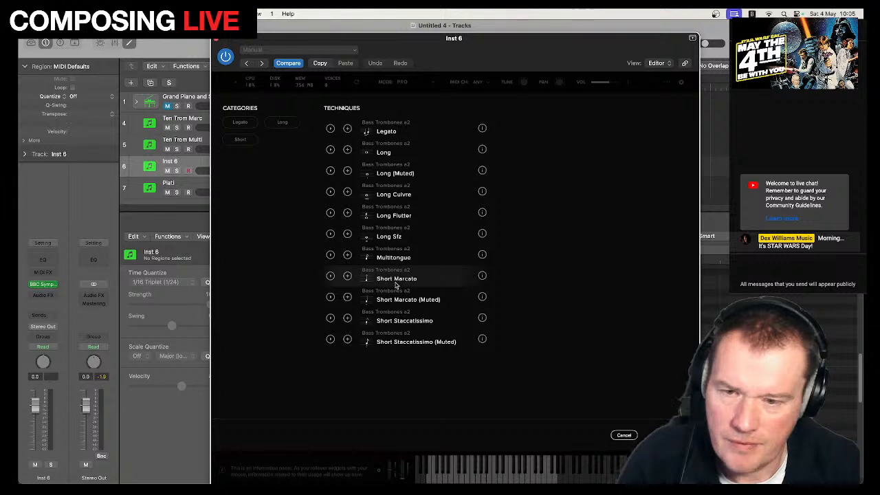
{"action": "left_click", "coordinate": [347, 275]}
{"action": "left_click", "coordinate": [347, 297]}
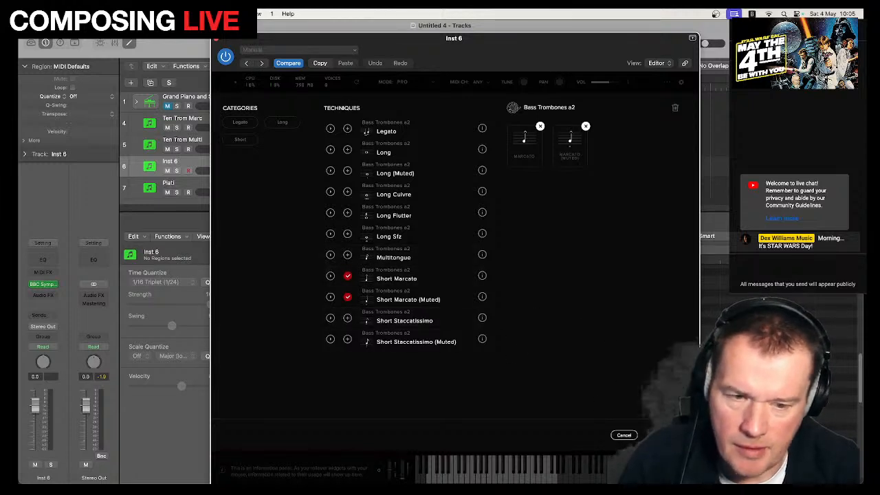
{"action": "left_click", "coordinate": [661, 435]}
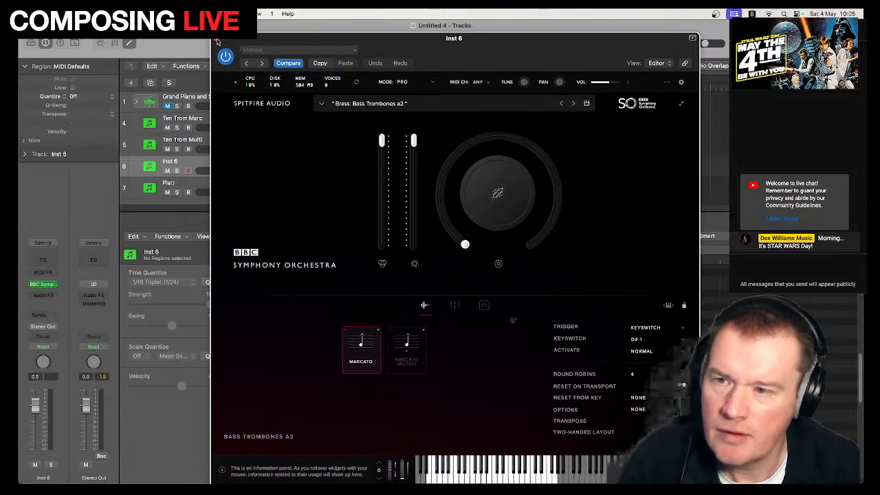
{"action": "left_click", "coordinate": [217, 41]}
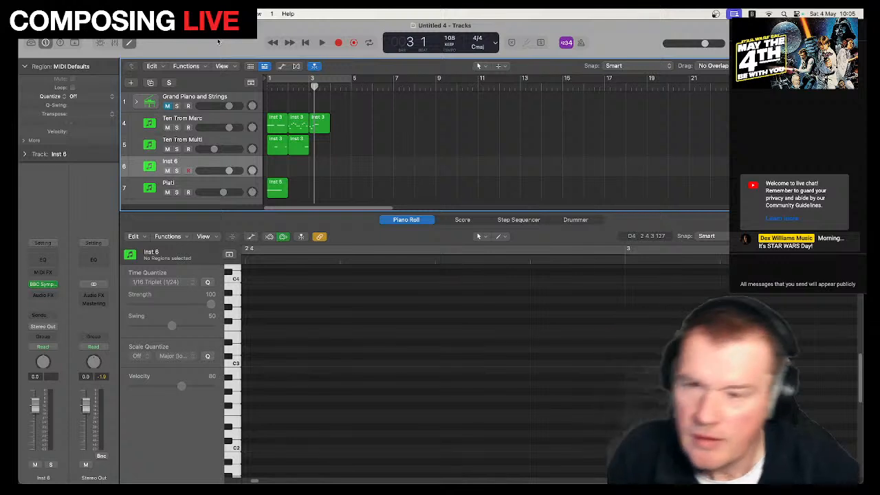
Copy the three Ten Trom Marc regions to the Inst 6 track at the same bars and audition from bar 1.
{"action": "left_click_drag", "start_coordinate": [341, 134], "coordinate": [278, 174]}
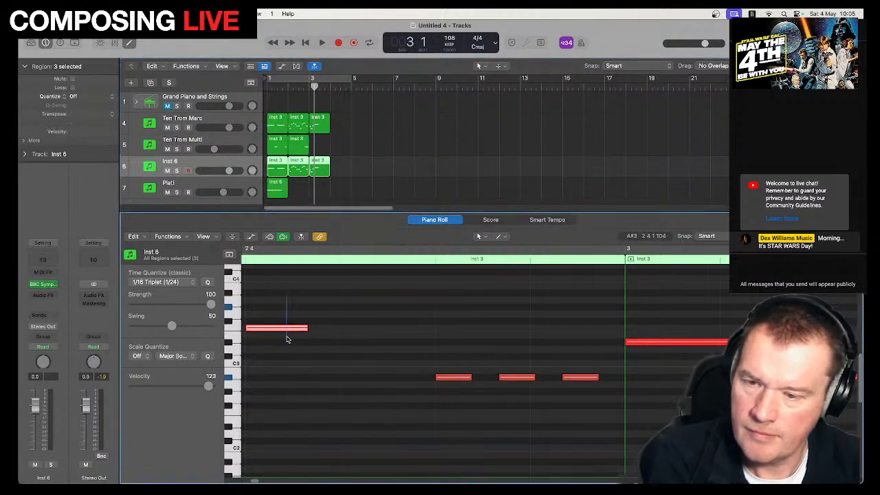
{"action": "left_click", "coordinate": [288, 327]}
{"action": "key", "text": "Return"}
{"action": "key", "text": "space"}
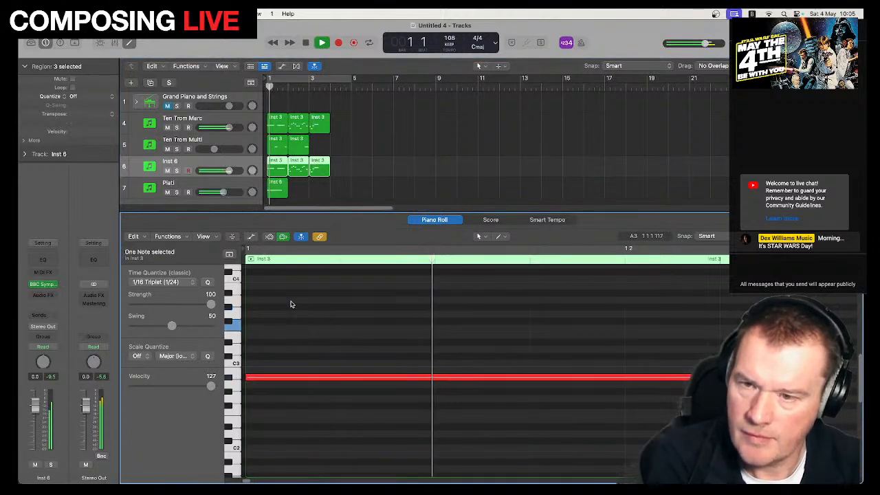
{"action": "key", "text": "space"}
Transpose all notes in the three Inst 6 regions down 12 semitones and audition the opening.
{"action": "left_click_drag", "start_coordinate": [345, 167], "coordinate": [281, 167]}
{"action": "left_click", "coordinate": [411, 327]}
{"action": "key", "text": "super+a"}
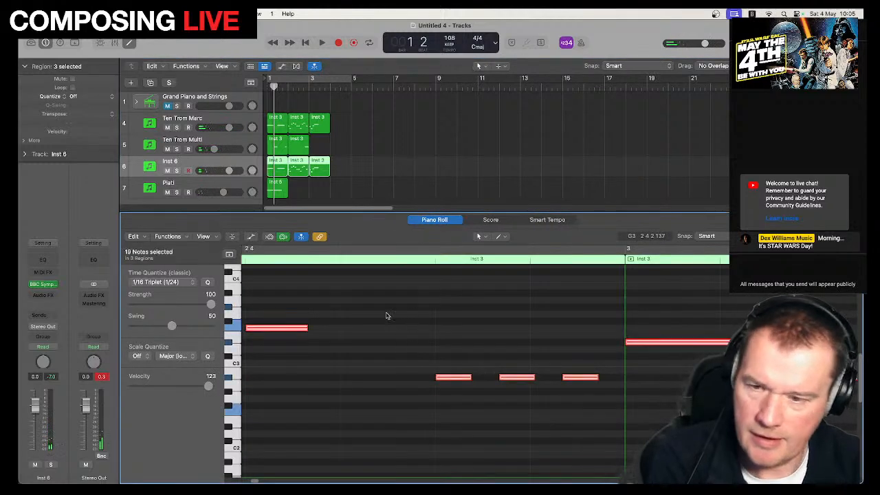
{"action": "left_click", "coordinate": [134, 237]}
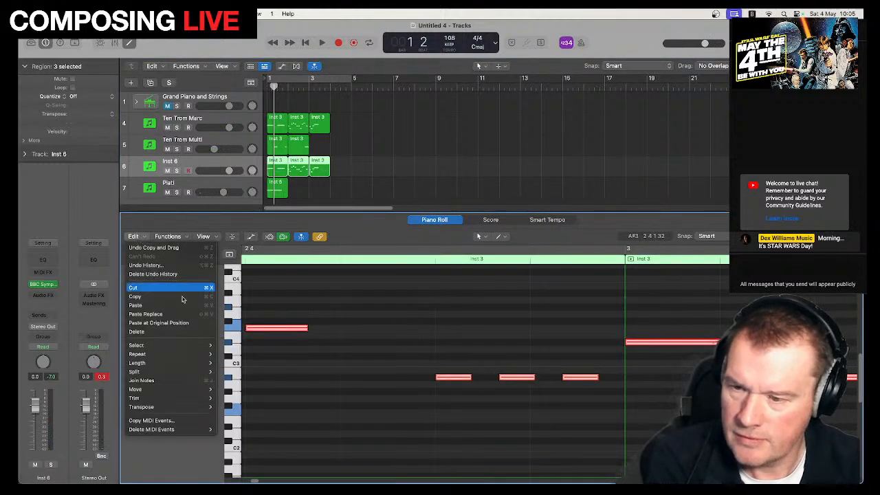
{"action": "mouse_move", "coordinate": [144, 407]}
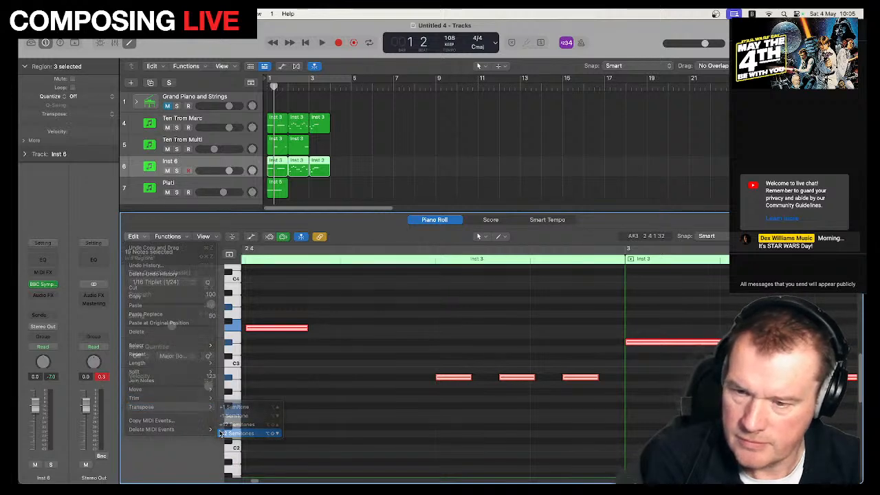
{"action": "left_click", "coordinate": [227, 433]}
{"action": "scroll", "coordinate": [314, 403], "scroll_direction": "down", "scroll_amount": 2}
{"action": "key", "text": "space"}
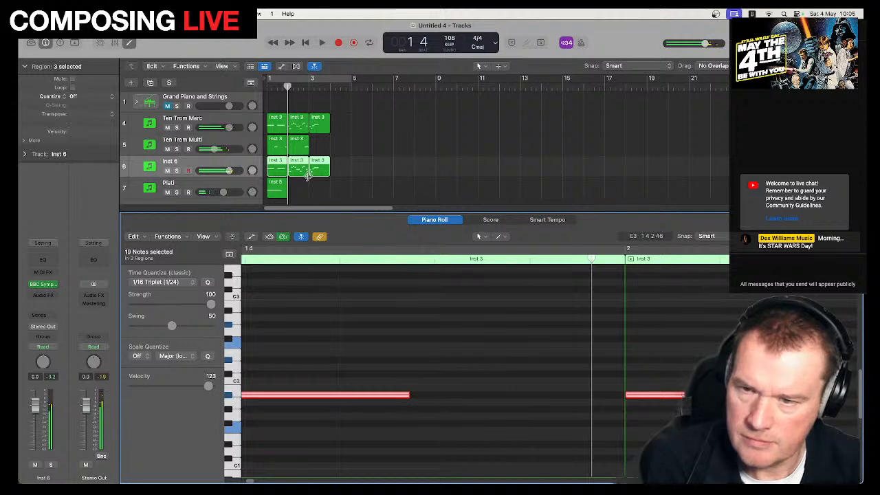
{"action": "key", "text": "space"}
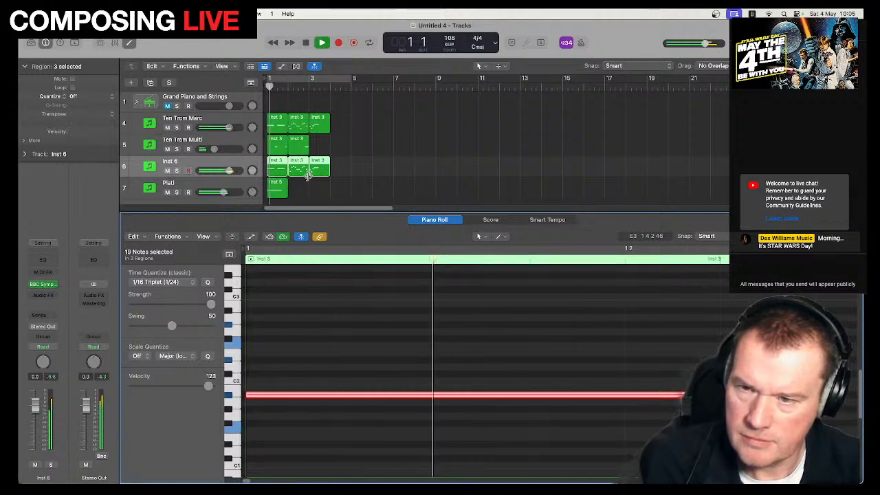
{"action": "key", "text": "space"}
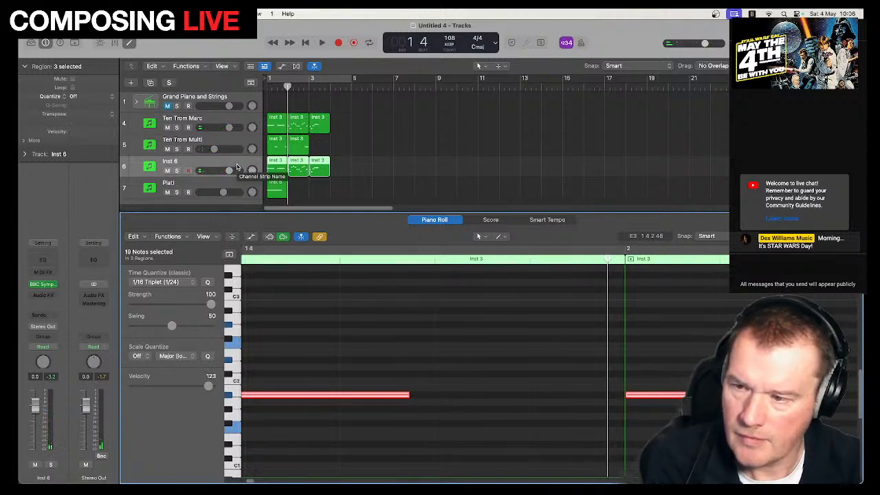
Check the Inst 6 bass trombone instrument and create a new track with duplicate settings below it.
{"action": "left_click", "coordinate": [43, 284]}
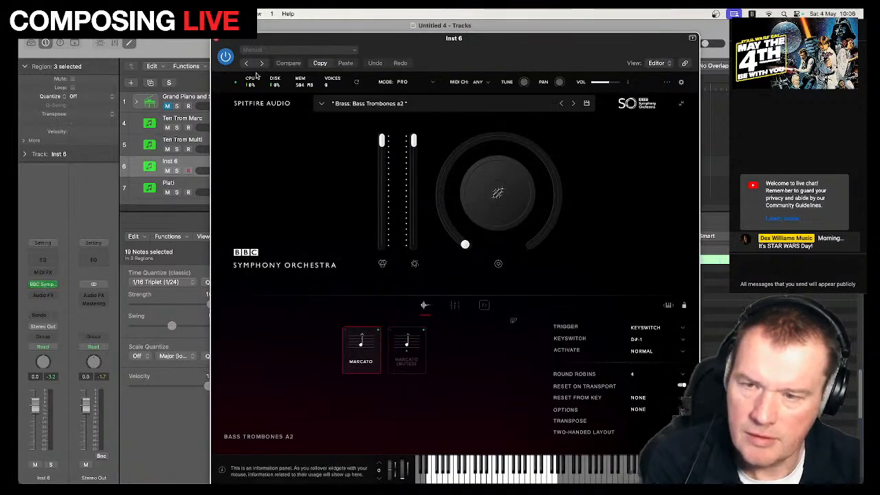
{"action": "left_click", "coordinate": [216, 39]}
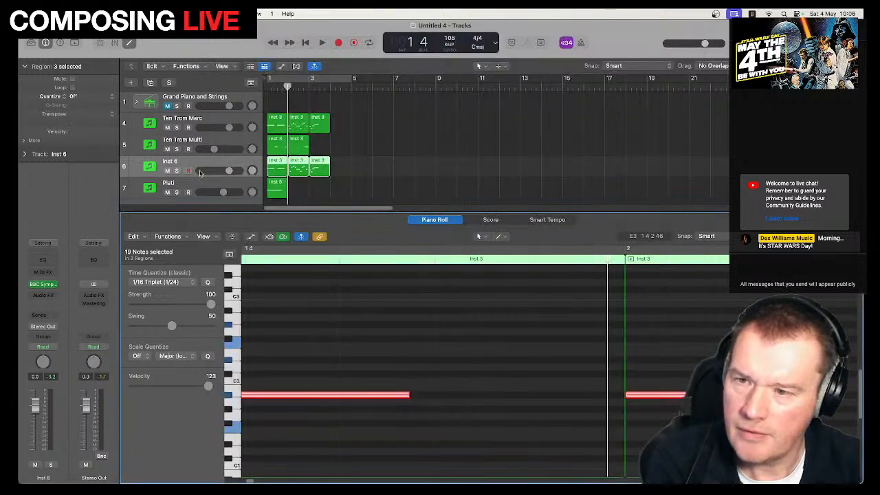
{"action": "right_click", "coordinate": [199, 172]}
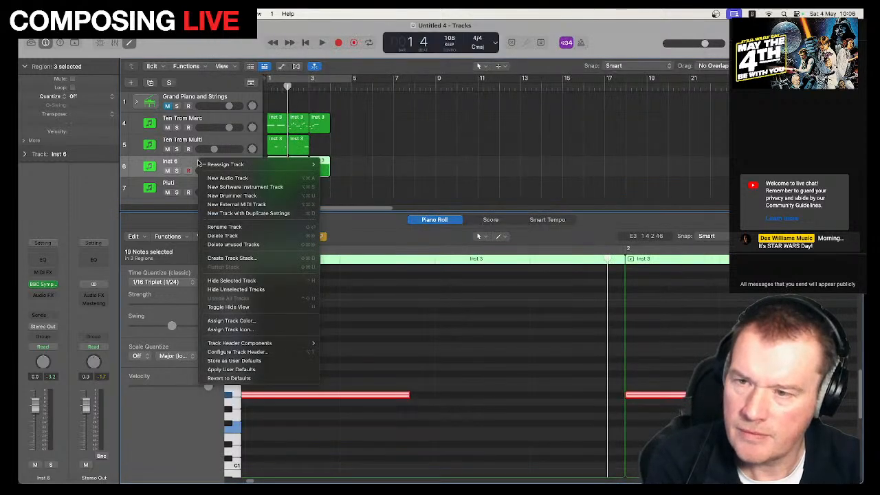
{"action": "left_click", "coordinate": [224, 214]}
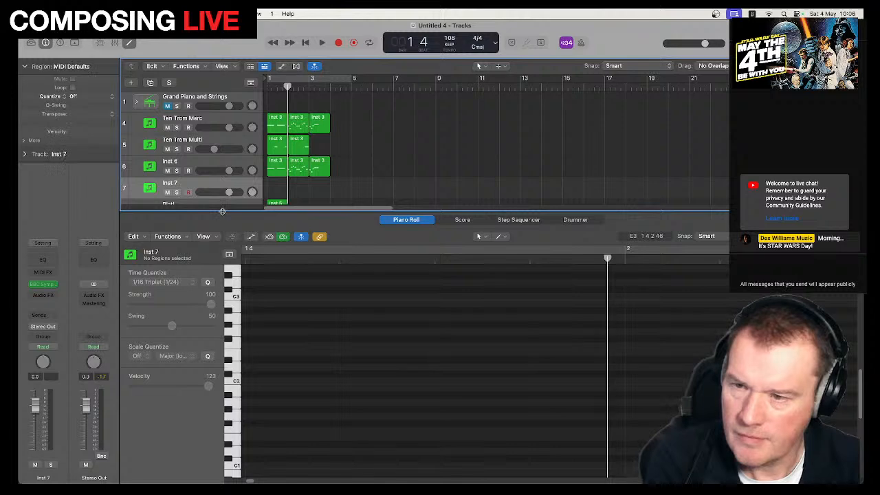
Replace the marcato techniques in the Inst 7 bass trombone instrument with Multitongue only, and close the instrument.
{"action": "left_click", "coordinate": [44, 285]}
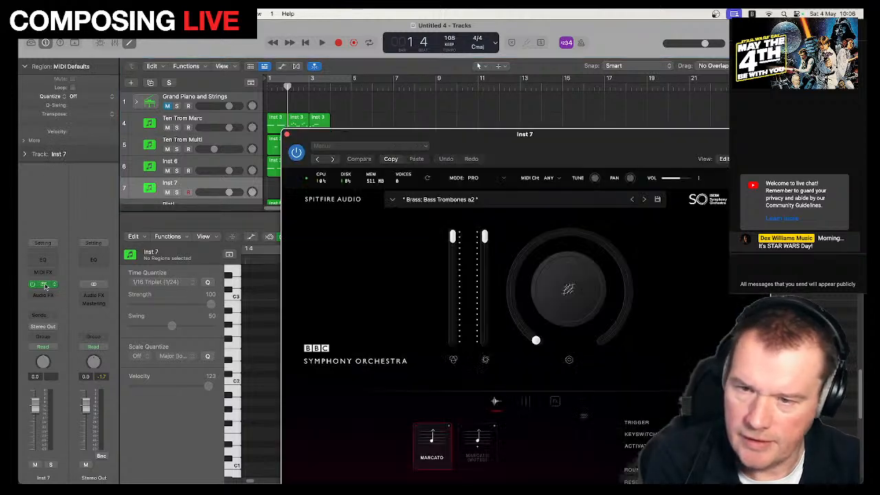
{"action": "left_click_drag", "start_coordinate": [434, 136], "coordinate": [382, 66]}
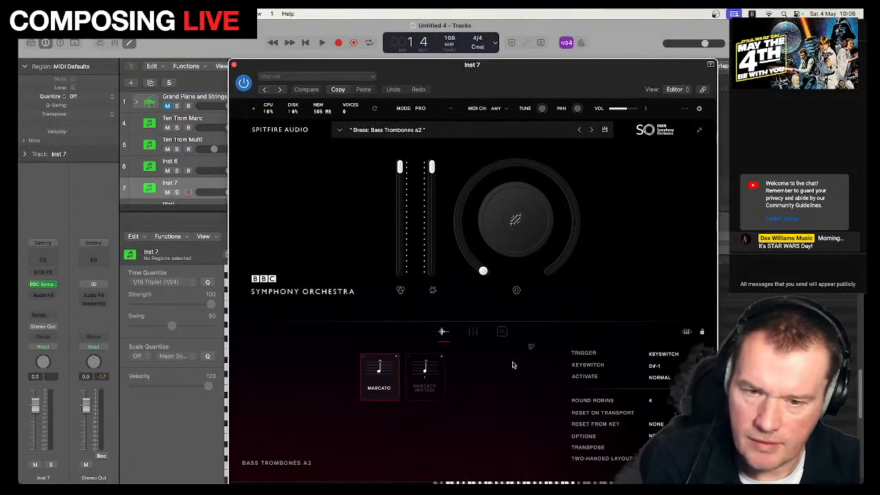
{"action": "left_click", "coordinate": [530, 346]}
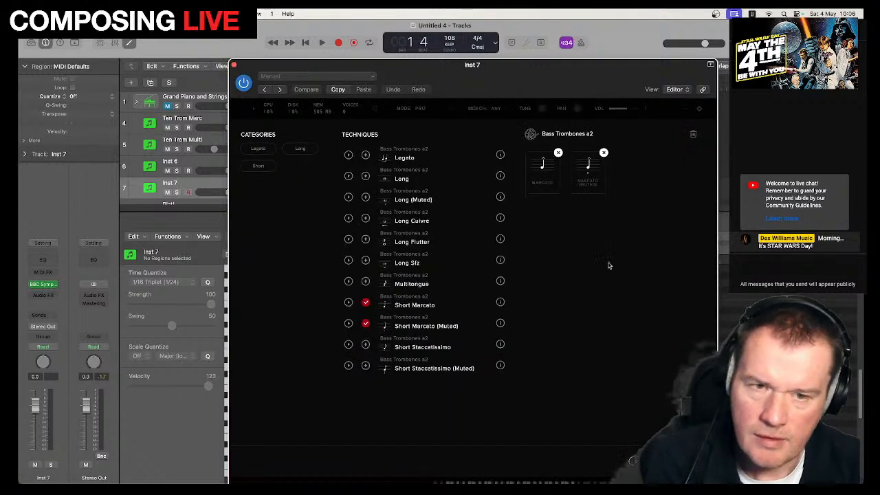
{"action": "left_click", "coordinate": [694, 135]}
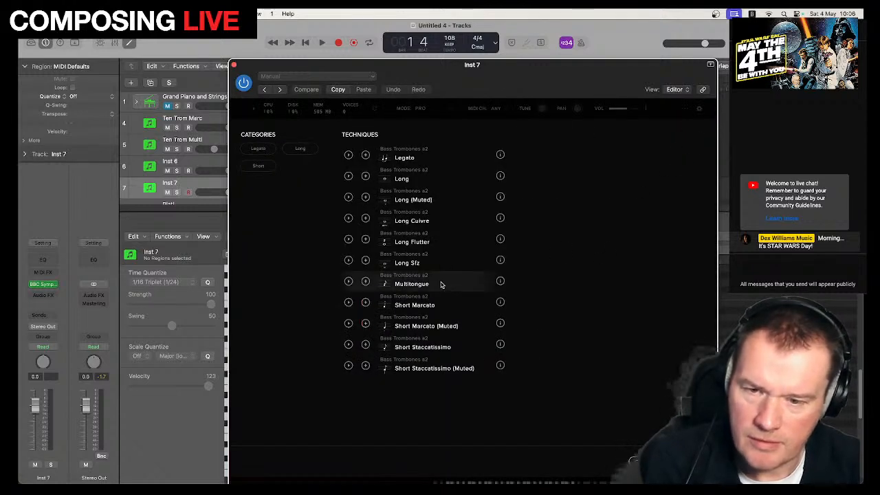
{"action": "left_click", "coordinate": [365, 281]}
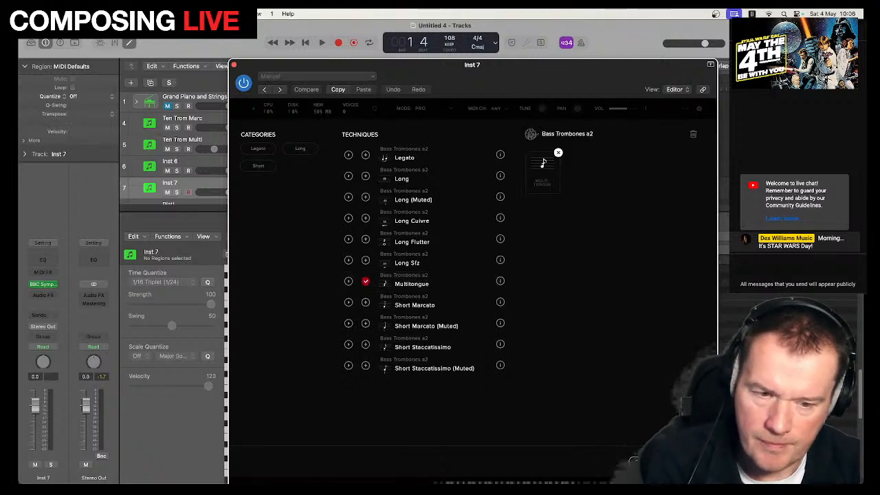
{"action": "left_click", "coordinate": [676, 461]}
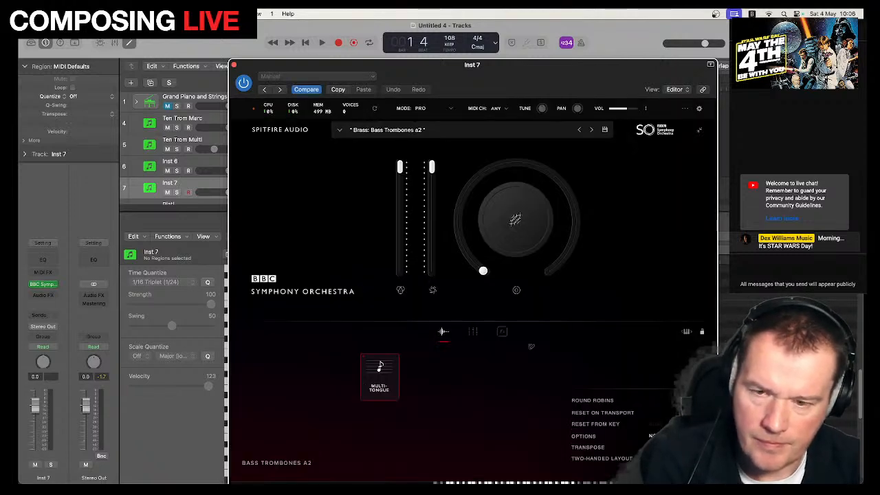
{"action": "left_click", "coordinate": [233, 65]}
Copy the two Ten Trom Multi regions to Inst 7 and transpose the four repeated notes after bar 1 beat 2 down 12 semitones.
{"action": "left_click_drag", "start_coordinate": [317, 148], "coordinate": [275, 187]}
{"action": "left_click_drag", "start_coordinate": [414, 280], "coordinate": [663, 329]}
{"action": "left_click", "coordinate": [135, 236]}
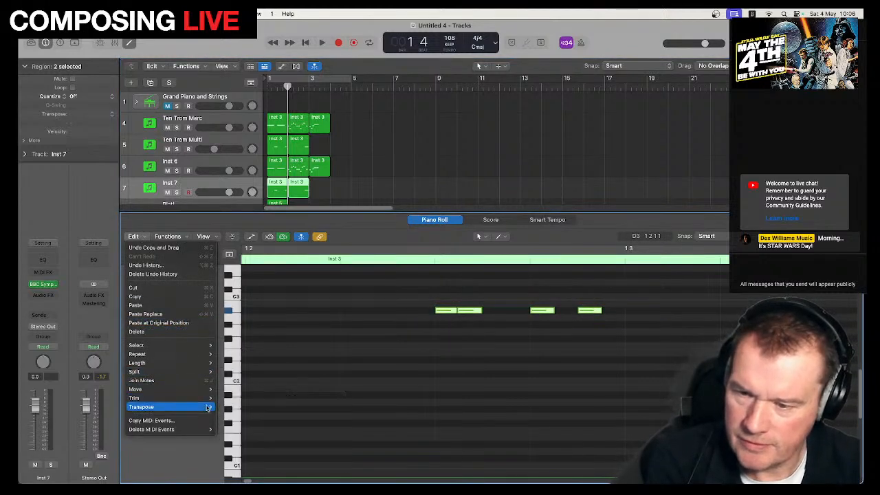
{"action": "mouse_move", "coordinate": [208, 407]}
{"action": "left_click", "coordinate": [272, 430]}
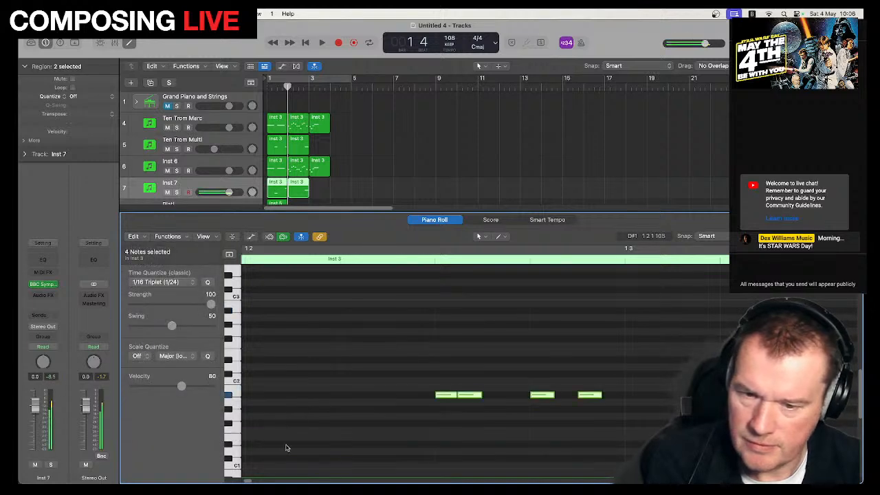
Lower the Inst 7 track's volume to -6.4 dB and audition the balance through bar 3.
{"action": "key", "text": "space"}
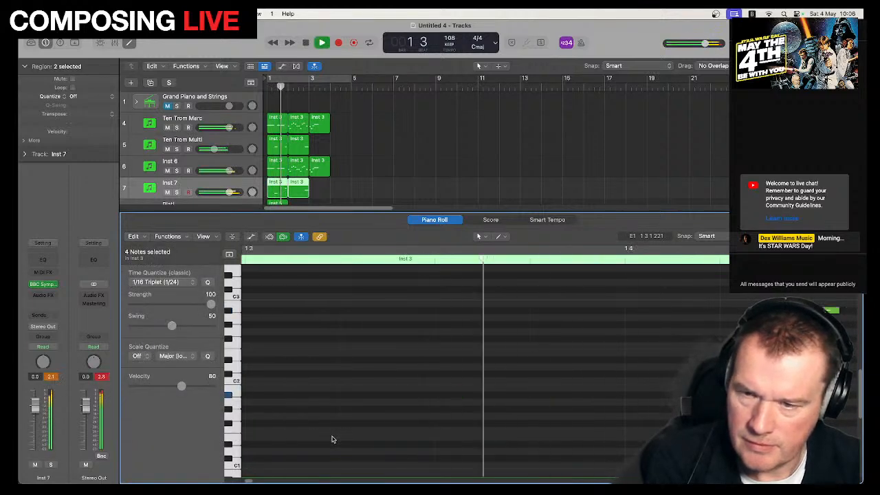
{"action": "key", "text": "space"}
{"action": "left_click_drag", "start_coordinate": [229, 192], "coordinate": [219, 194]}
{"action": "key", "text": "space"}
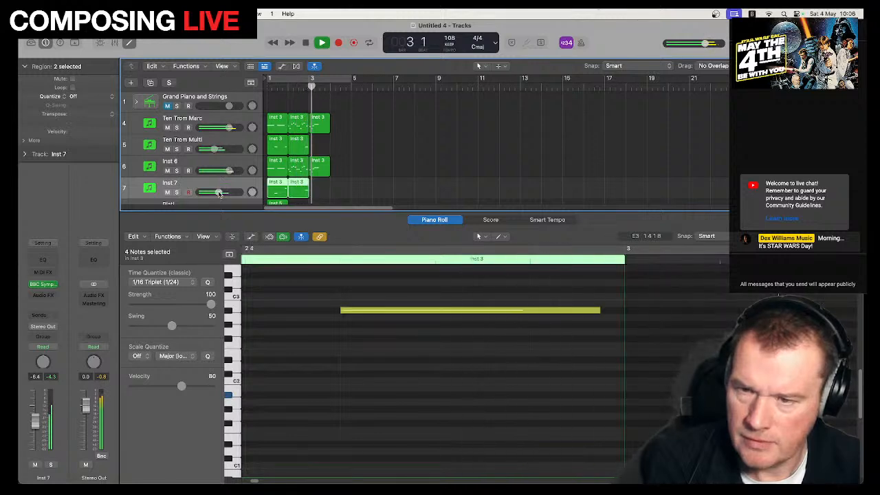
{"action": "key", "text": "space"}
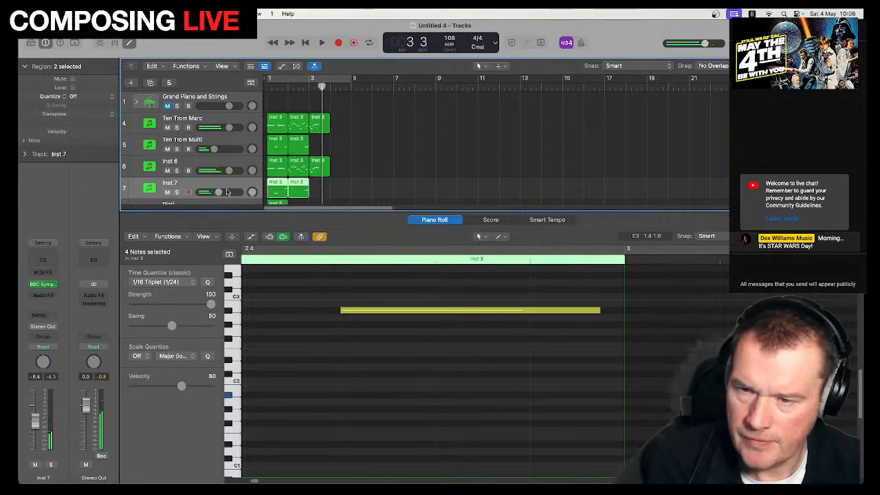
Select the bar 2 region on Inst 7 and listen to the passage leading into bar 3.
{"action": "key", "text": "space"}
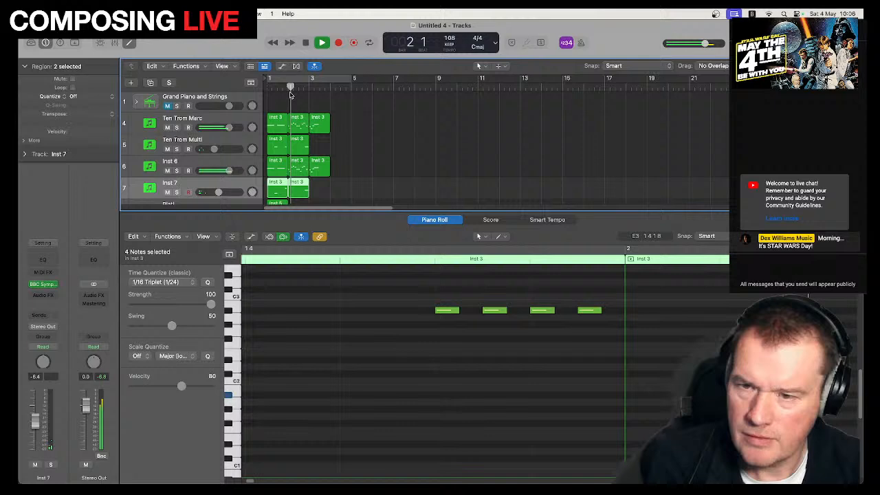
{"action": "left_click", "coordinate": [319, 188]}
{"action": "left_click", "coordinate": [302, 186]}
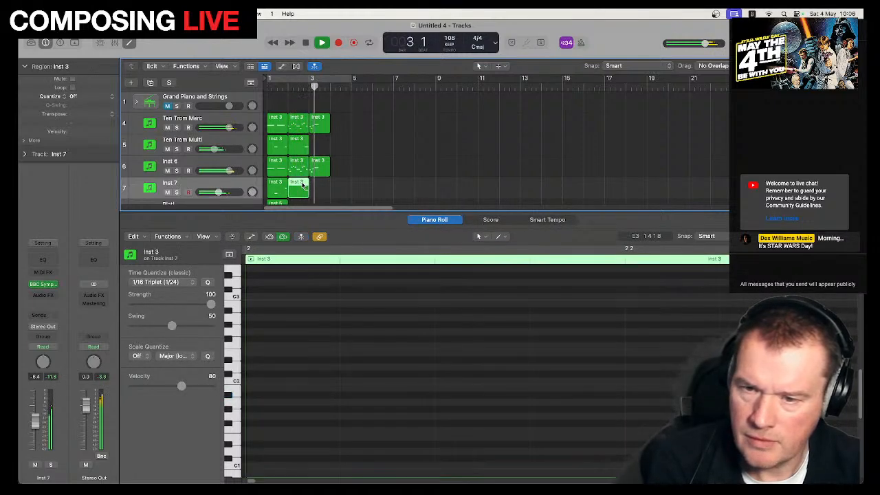
{"action": "key", "text": "space"}
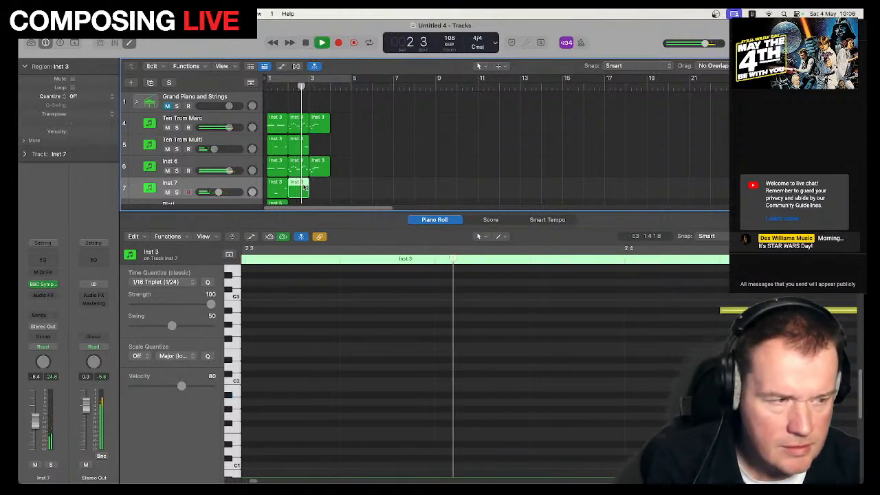
{"action": "key", "text": "space"}
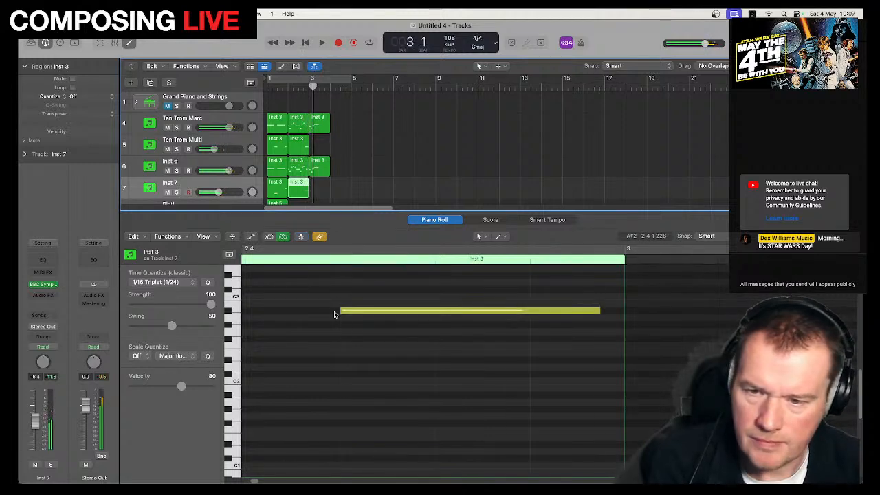
Trim the start of the bar 2 note on Inst 7 to about 2 4 2 101 and audition the passage.
{"action": "left_click_drag", "start_coordinate": [341, 312], "coordinate": [379, 311]}
{"action": "key", "text": "space"}
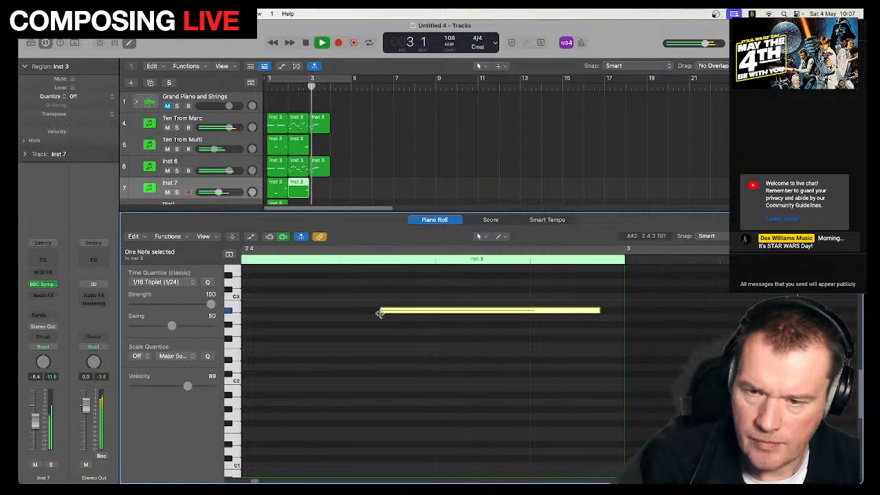
{"action": "key", "text": "space"}
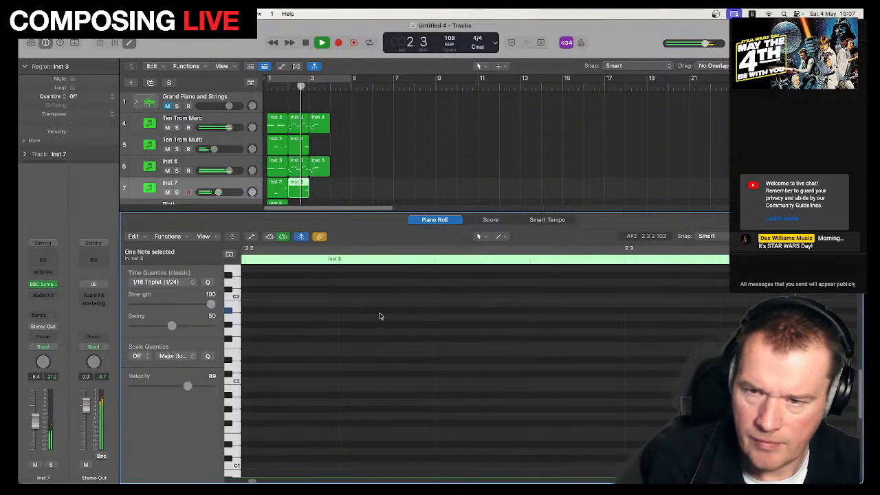
Trim the start of the bar 2 note on Ten Trom Multi to about 2 4 2 123 and listen through bar 3.
{"action": "key", "text": "super+z"}
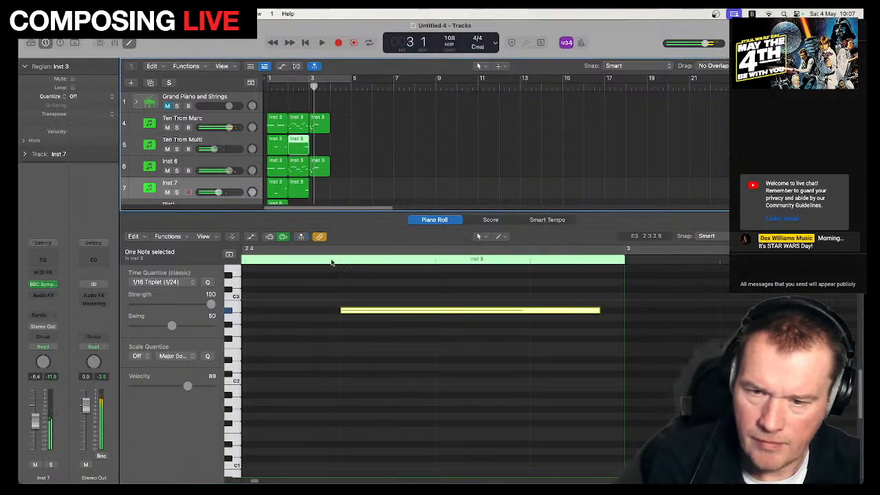
{"action": "left_click_drag", "start_coordinate": [349, 314], "coordinate": [386, 310]}
{"action": "key", "text": "space"}
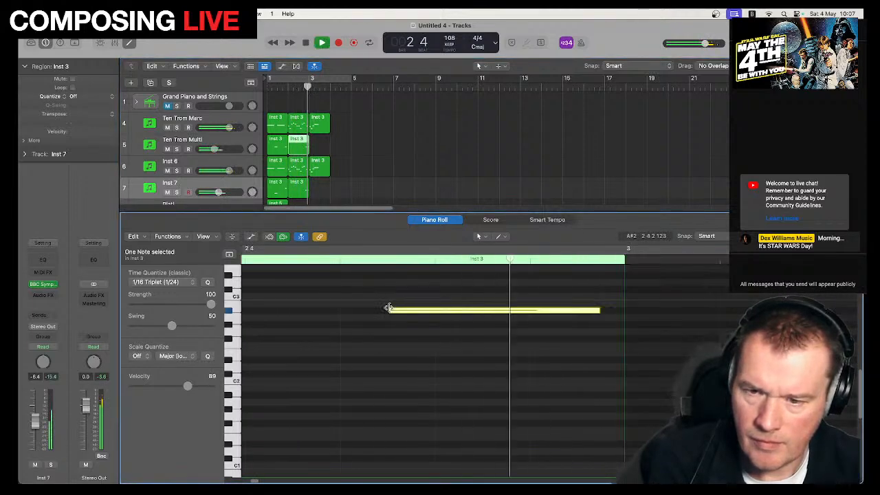
{"action": "key", "text": "space"}
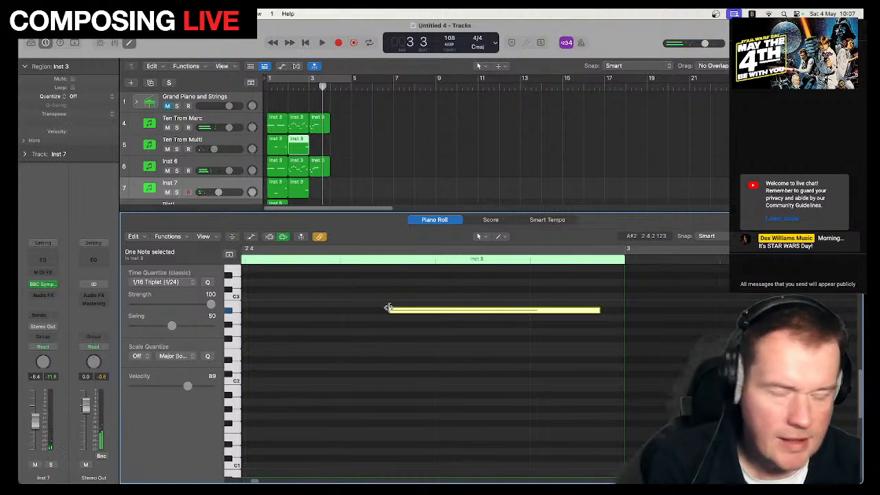
Rename the Inst 6 track as Bass Trom Marc and the Inst 7 track as Bass Trom Multi.
{"action": "double_click", "coordinate": [178, 162]}
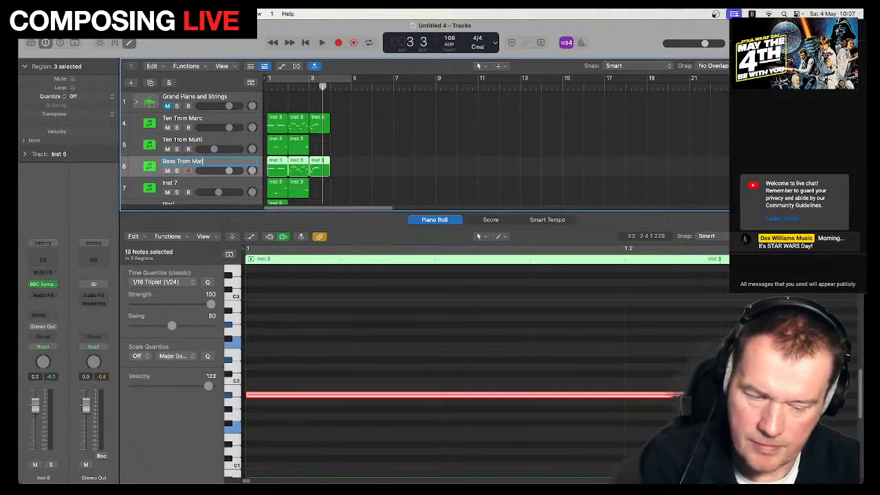
{"action": "key", "text": "Return"}
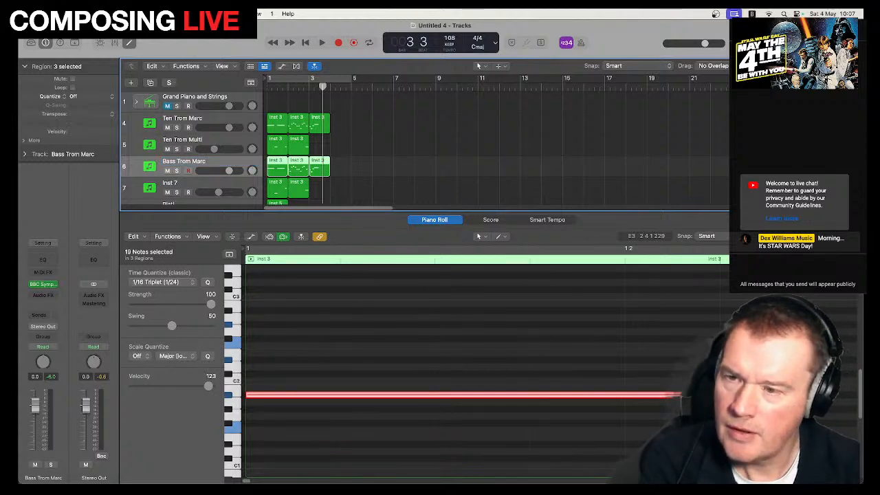
{"action": "double_click", "coordinate": [180, 183]}
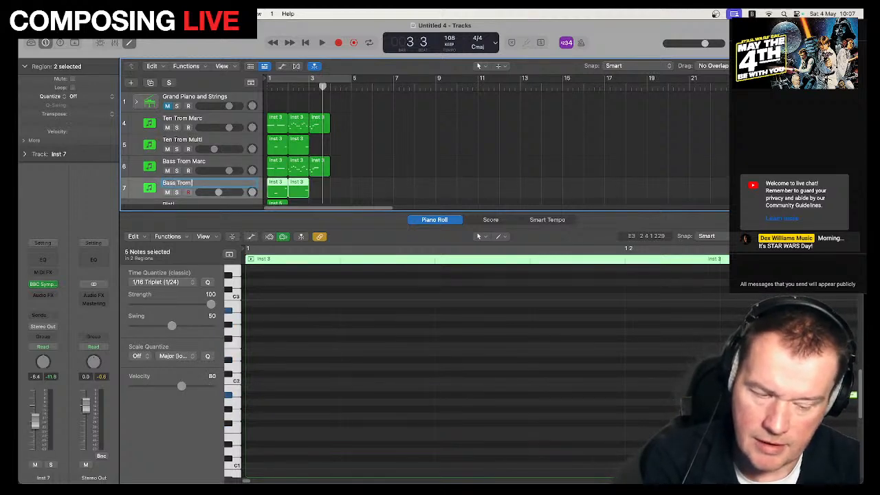
{"action": "key", "text": "Return"}
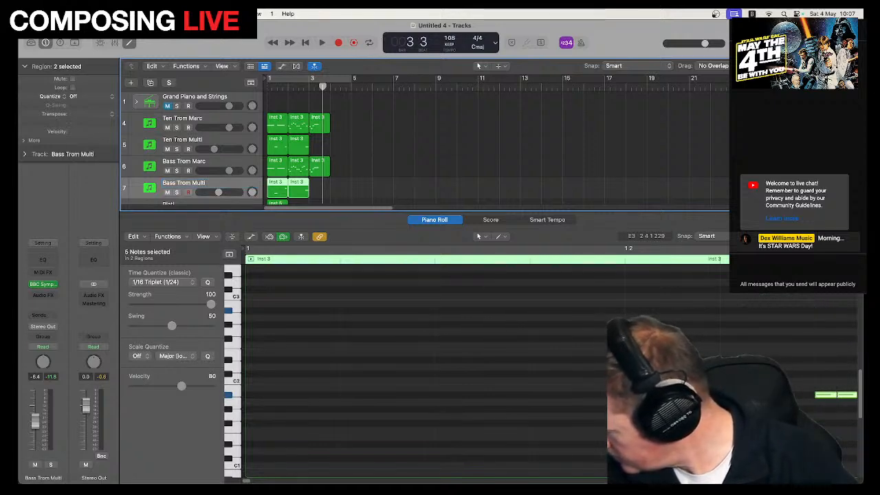
Create one new software instrument track with an empty channel strip below Bass Trom Multi.
{"action": "right_click", "coordinate": [178, 186]}
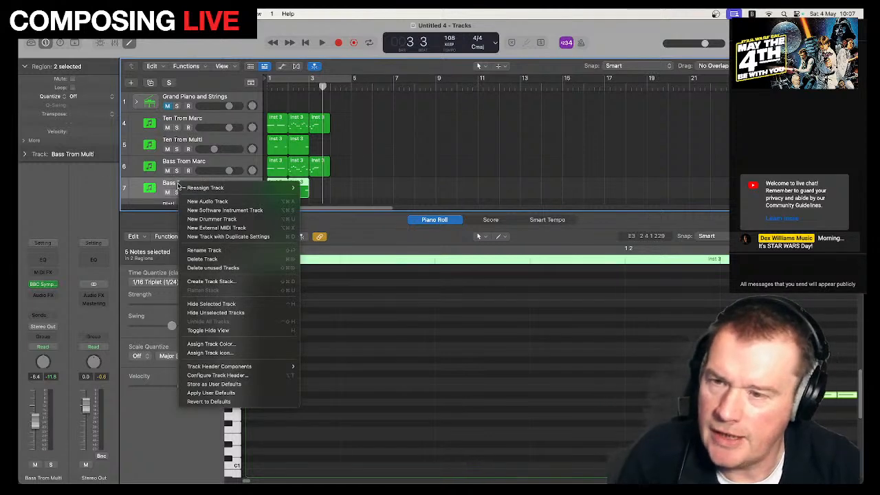
{"action": "key", "text": "Escape"}
{"action": "left_click", "coordinate": [132, 83]}
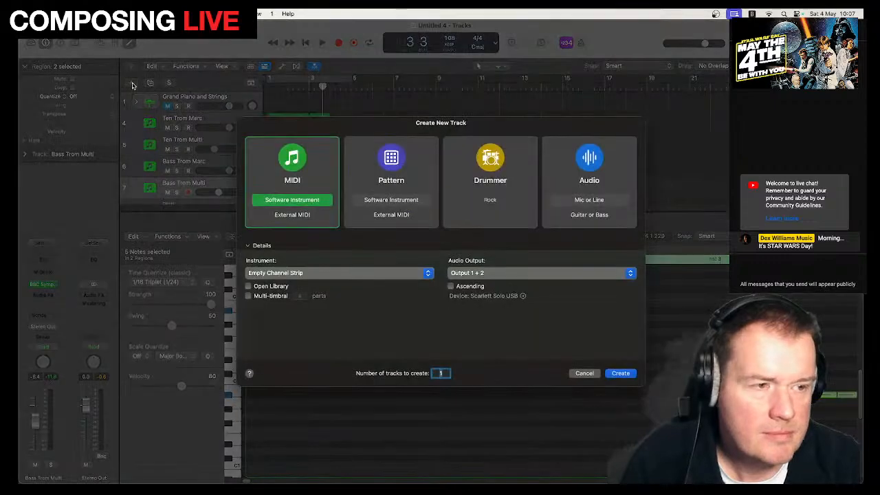
{"action": "left_click", "coordinate": [619, 373]}
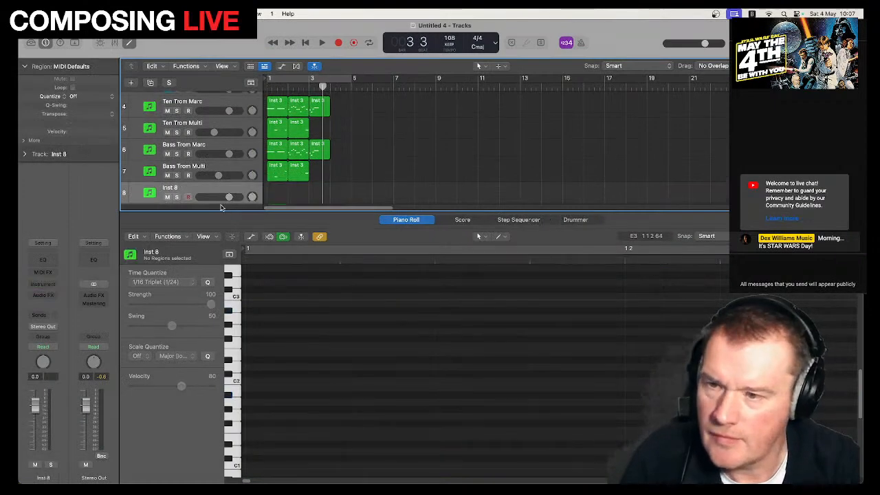
Load a stereo BBC Symphony Orchestra instrument on the Inst 8 track and choose the Tuba from the brass section.
{"action": "left_click", "coordinate": [48, 284]}
{"action": "mouse_move", "coordinate": [94, 187]}
{"action": "left_click", "coordinate": [134, 182]}
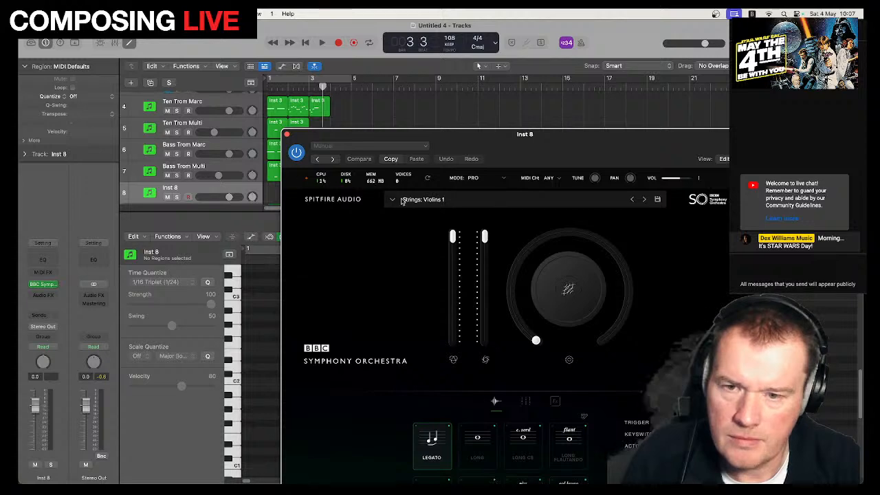
{"action": "left_click", "coordinate": [401, 200]}
{"action": "scroll", "coordinate": [557, 316], "scroll_direction": "down", "scroll_amount": 10}
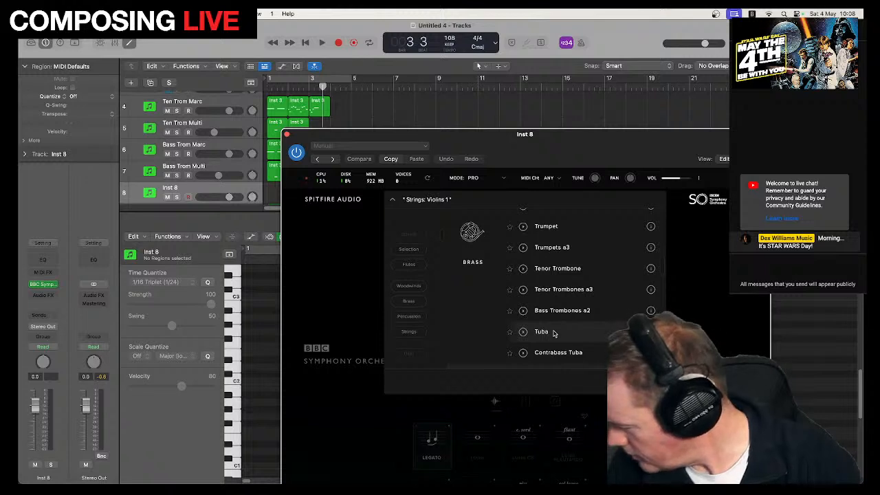
{"action": "double_click", "coordinate": [554, 332]}
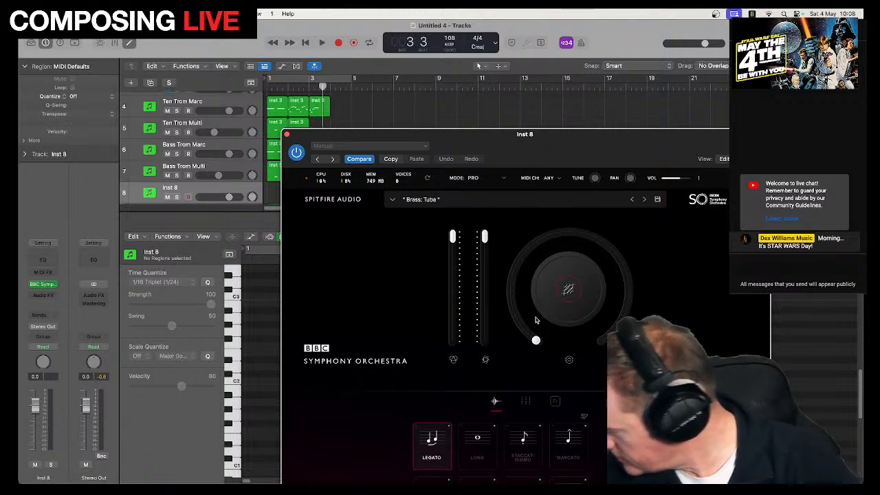
Compare the tuba's articulations, set it to Marcato, and close the instrument.
{"action": "double_click", "coordinate": [357, 135]}
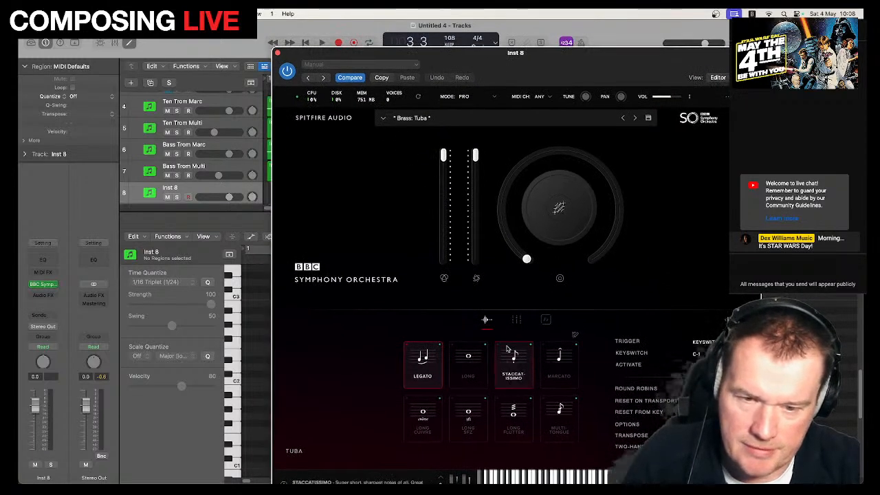
{"action": "left_click", "coordinate": [552, 359]}
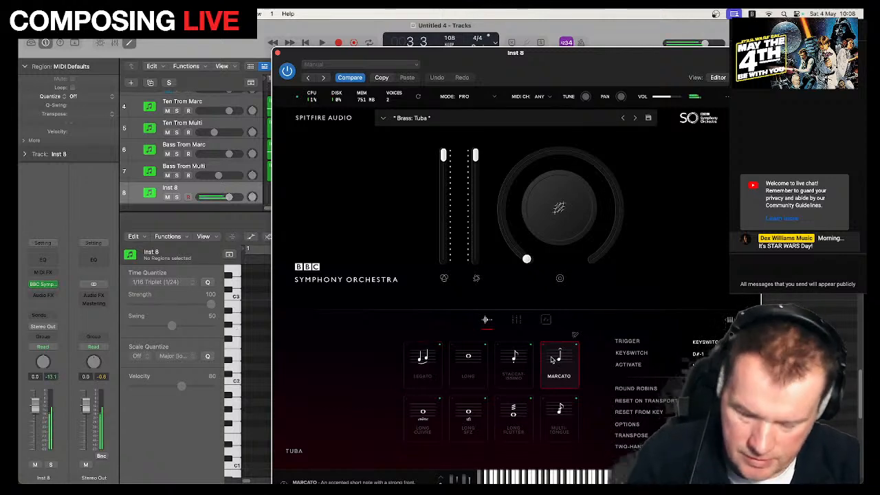
{"action": "left_click", "coordinate": [514, 361]}
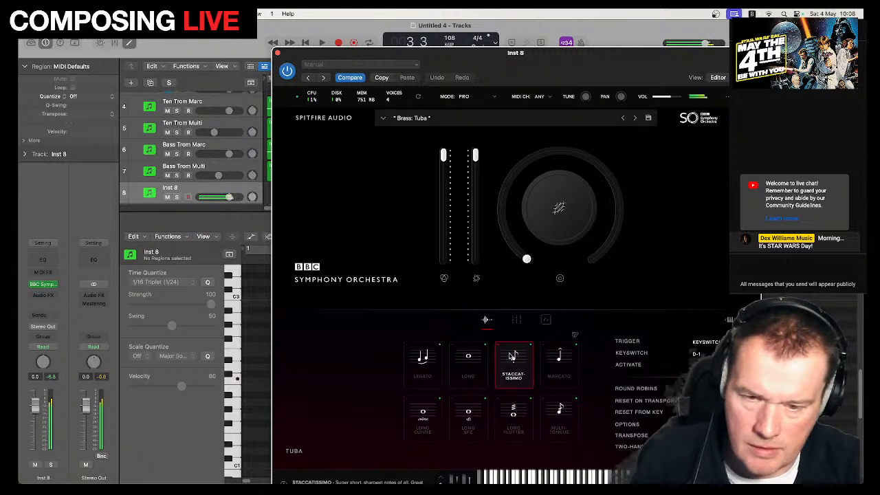
{"action": "left_click", "coordinate": [474, 366]}
{"action": "left_click", "coordinate": [560, 361]}
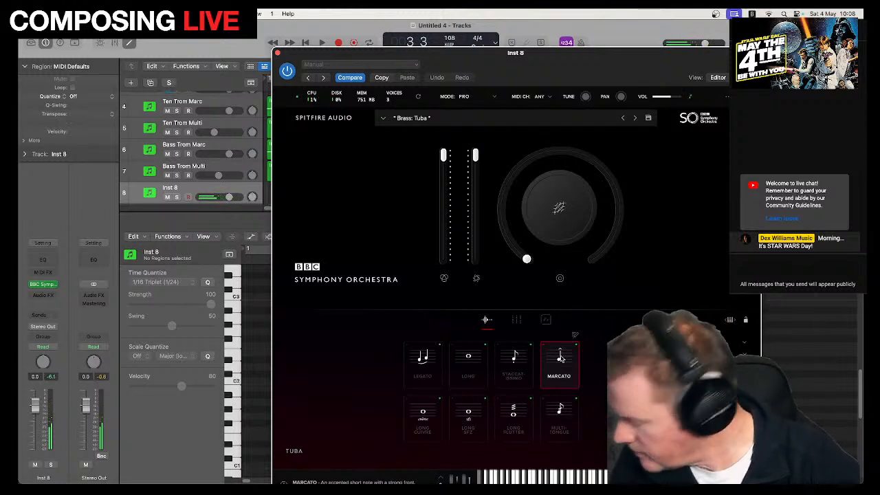
{"action": "left_click", "coordinate": [277, 53]}
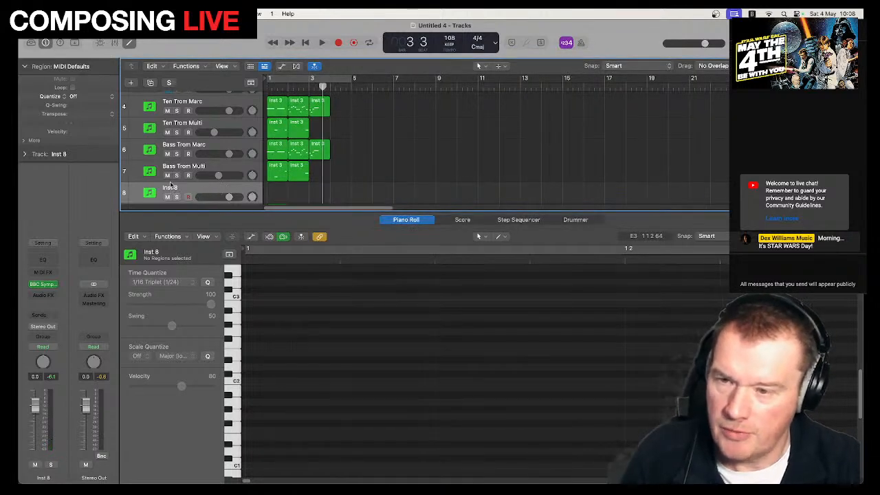
Rename the Inst 8 track as Tuba Marc.
{"action": "double_click", "coordinate": [173, 189]}
{"action": "type", "text": "B"}
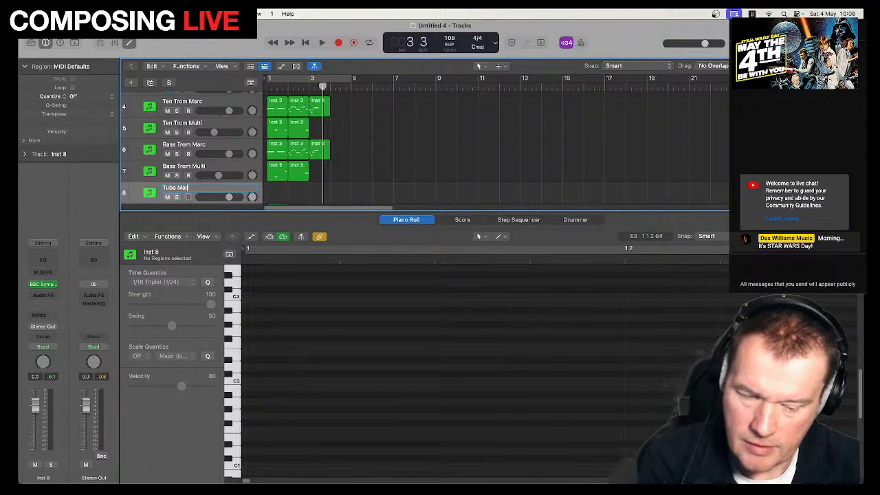
{"action": "key", "text": "Return"}
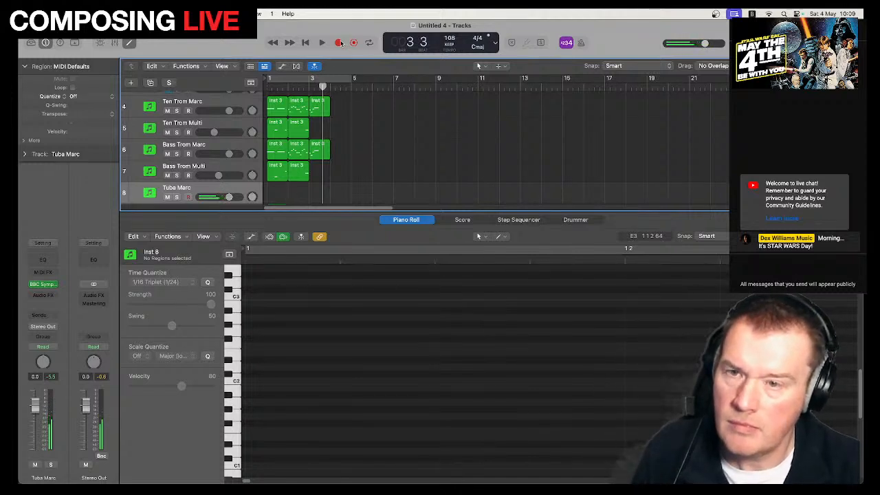
Record a sustained low note on the Tuba Marc track from the start of bar 1.
{"action": "left_click", "coordinate": [304, 42]}
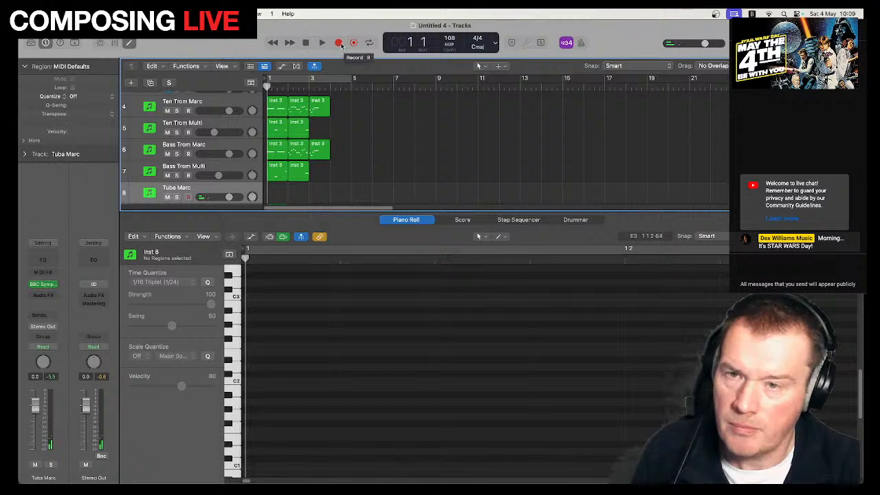
{"action": "left_click", "coordinate": [338, 42]}
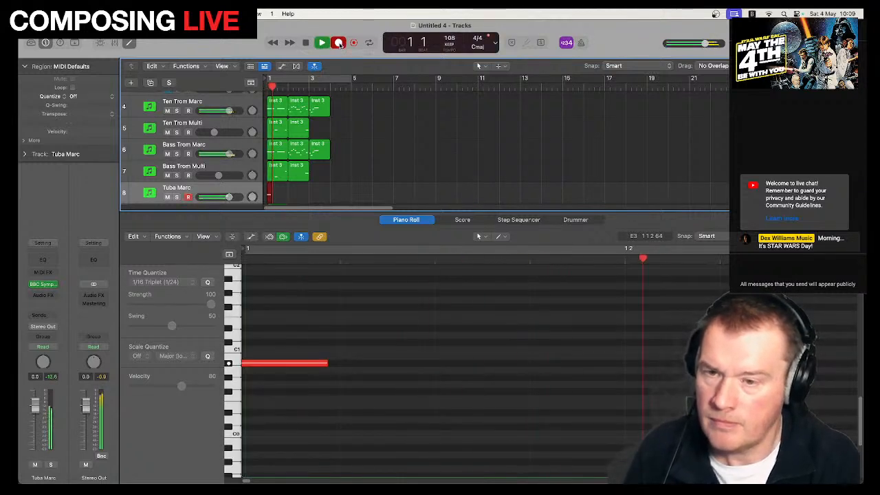
{"action": "key", "text": "space"}
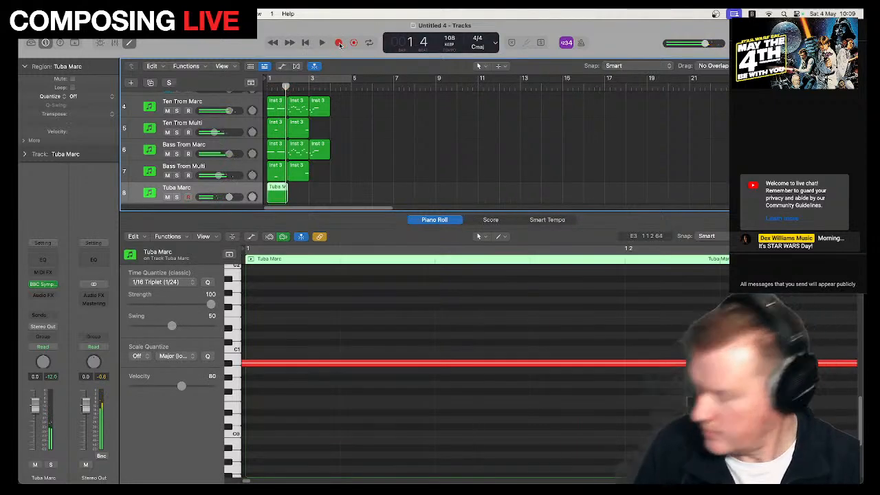
Select the recorded tuba note and play bar 1 back with the trombones.
{"action": "left_click", "coordinate": [427, 331]}
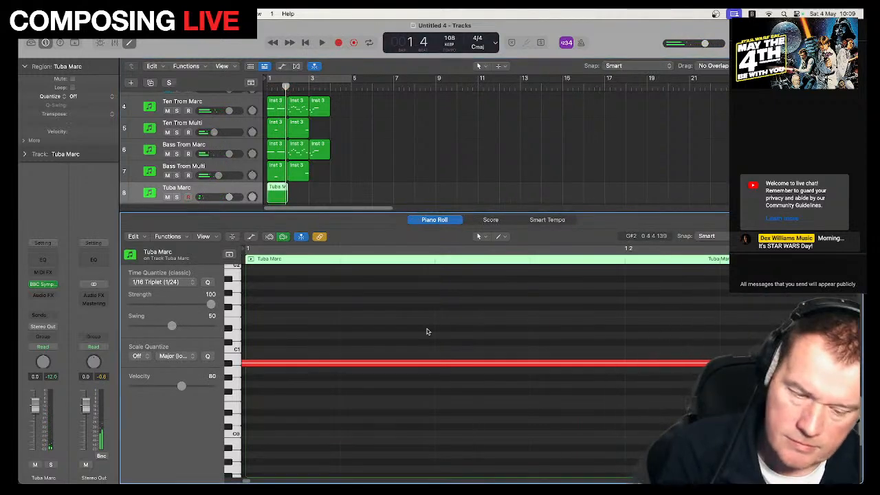
{"action": "key", "text": "super+a"}
{"action": "key", "text": "space"}
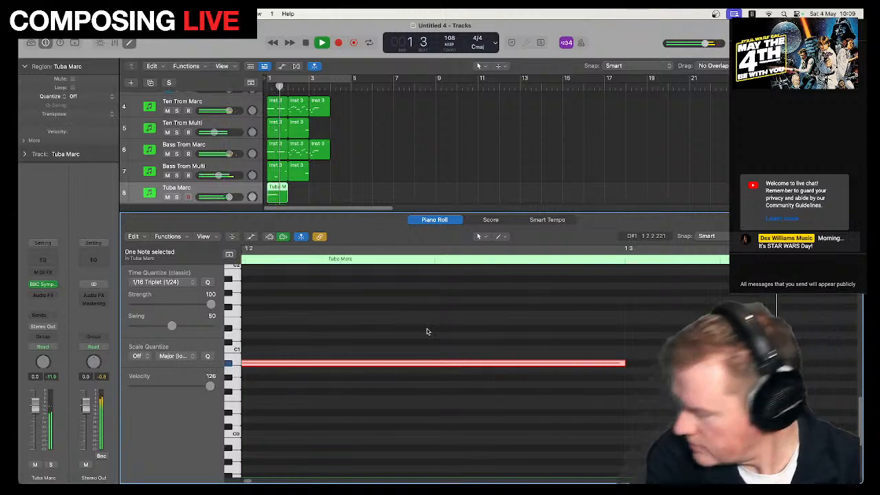
{"action": "key", "text": "space"}
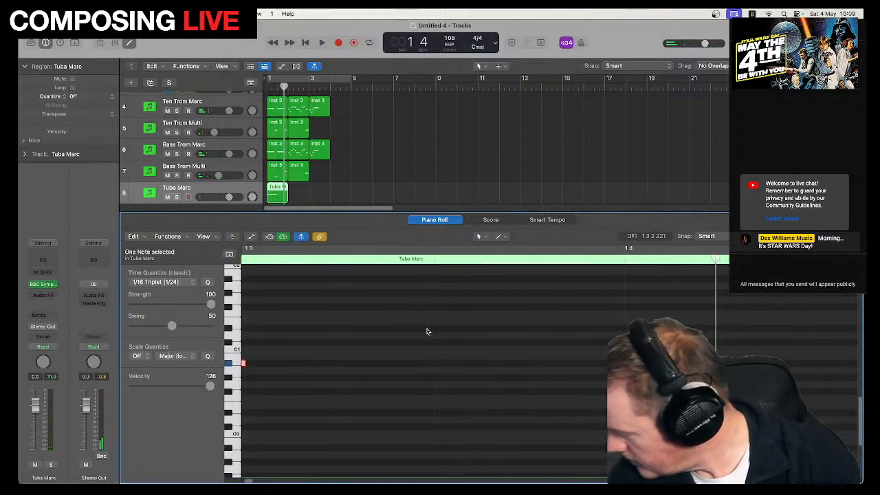
Add a new software instrument track below Tuba Marc and name it Timp.
{"action": "right_click", "coordinate": [219, 195]}
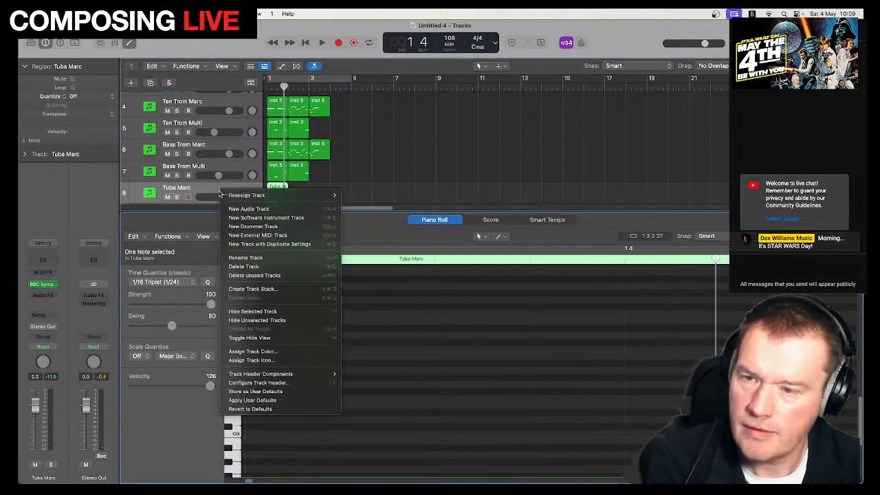
{"action": "left_click", "coordinate": [272, 217]}
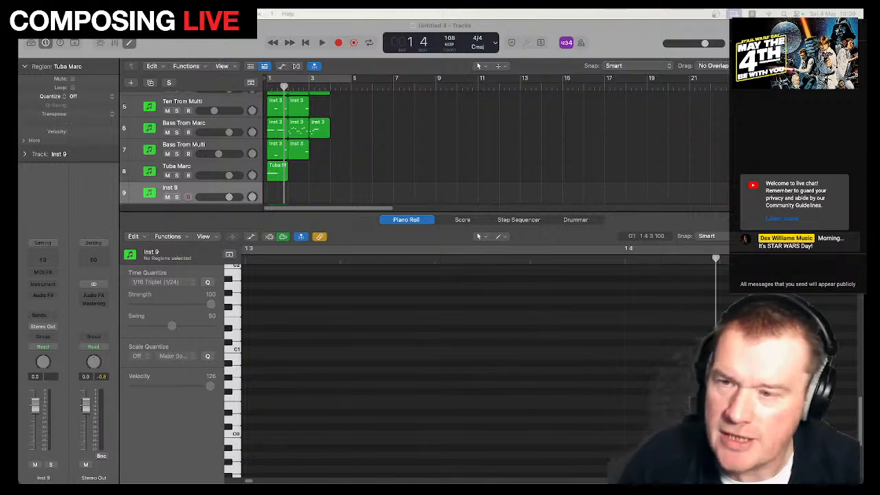
{"action": "double_click", "coordinate": [169, 189]}
{"action": "type", "text": "tim"}
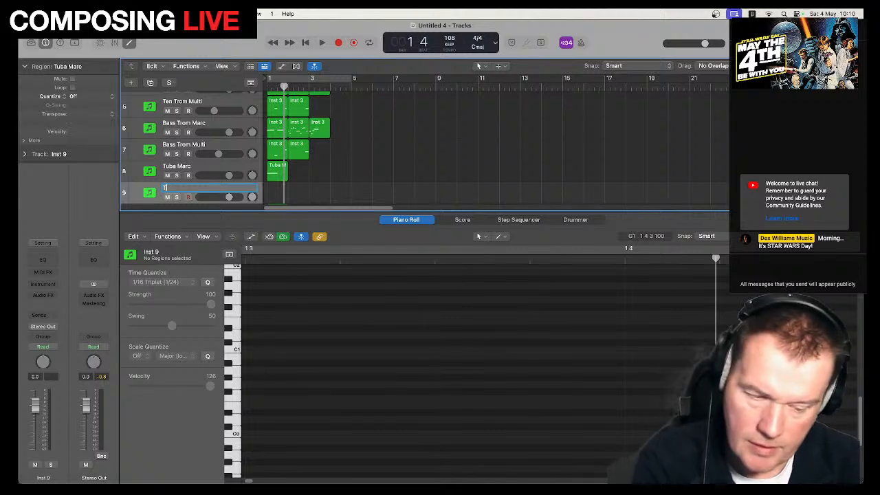
{"action": "key", "text": "Return"}
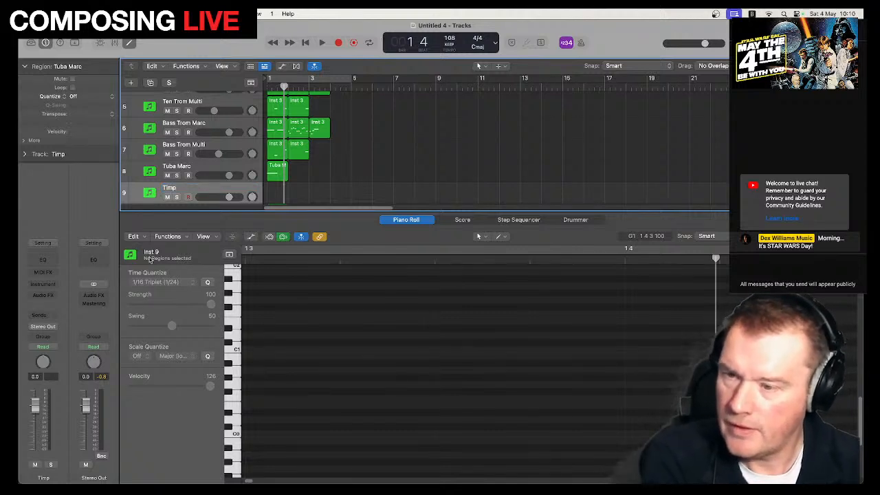
Load a stereo BBC Symphony Orchestra instrument on the Timp track.
{"action": "left_click", "coordinate": [42, 283]}
{"action": "mouse_move", "coordinate": [83, 183]}
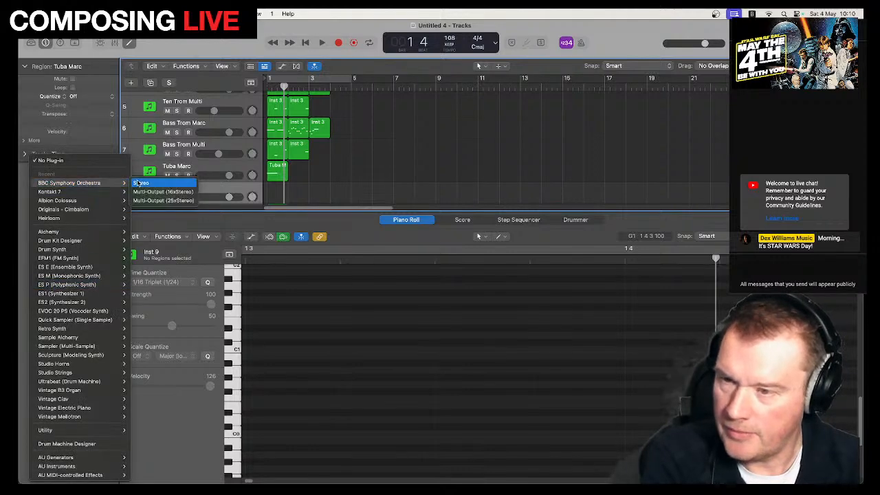
{"action": "left_click", "coordinate": [140, 183]}
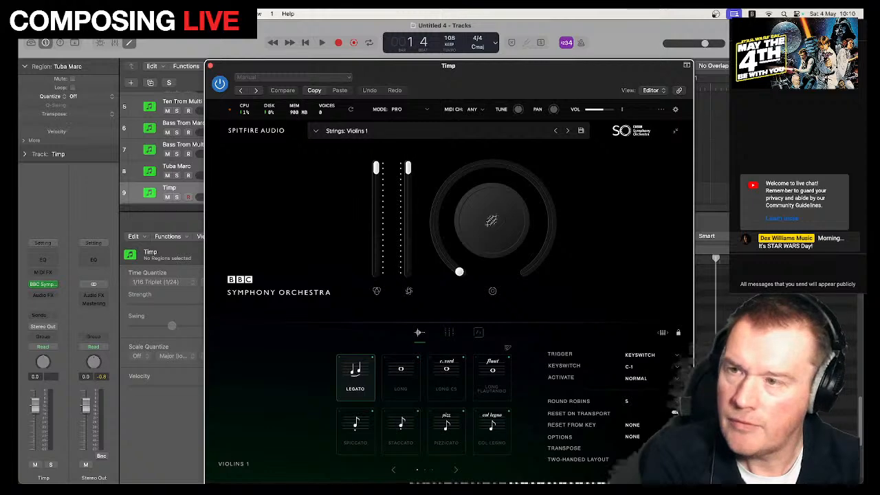
Start saving the project under a new name and choose the _Projects folder on the T7 drive as the location.
{"action": "left_click", "coordinate": [82, 14]}
{"action": "left_click", "coordinate": [107, 101]}
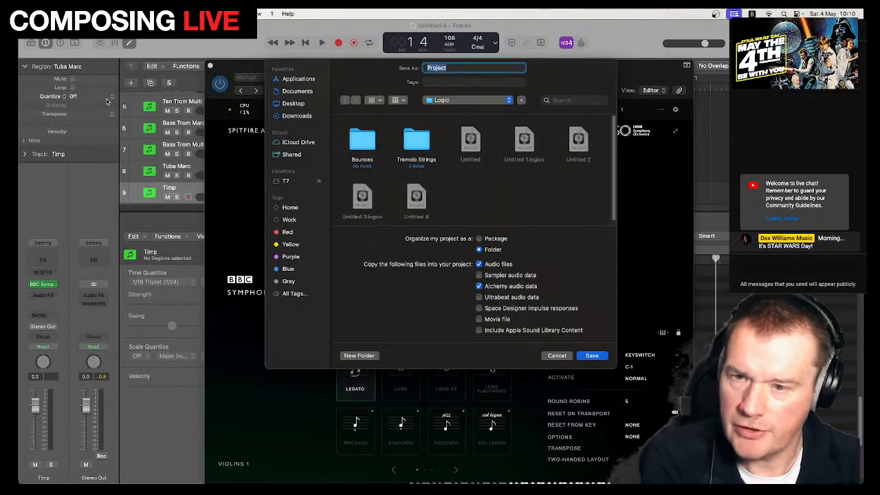
{"action": "left_click", "coordinate": [436, 101]}
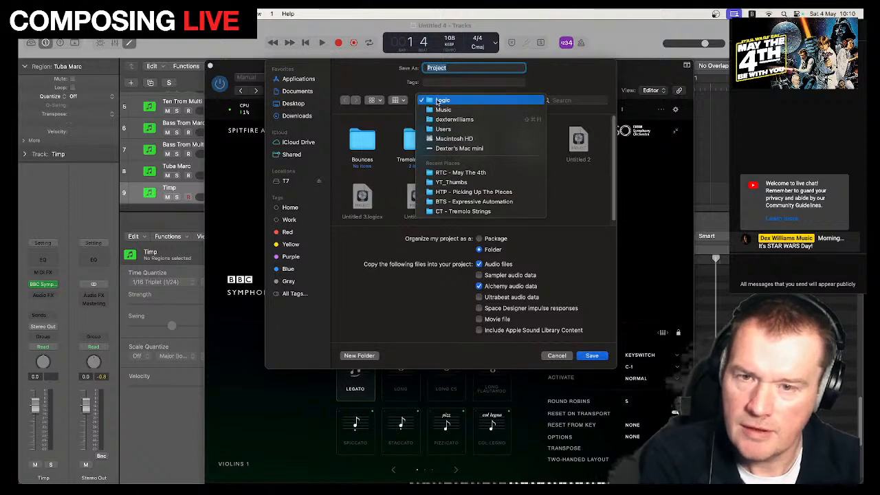
{"action": "left_click", "coordinate": [297, 182]}
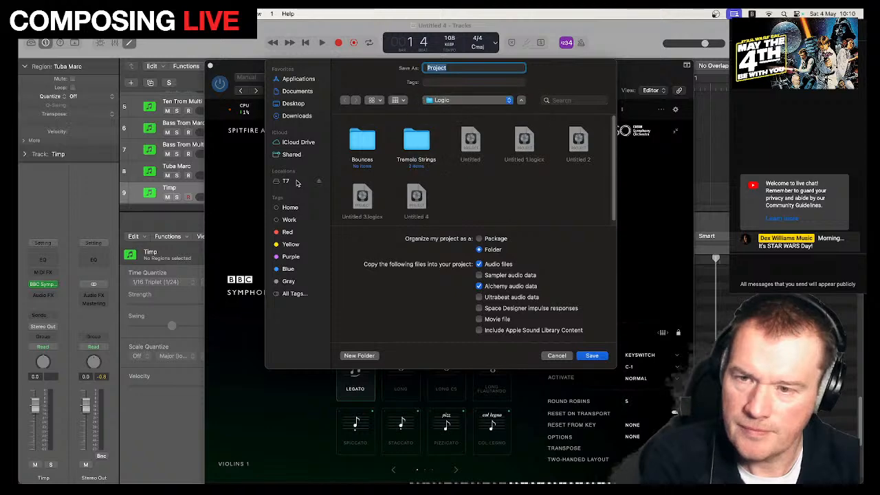
{"action": "left_click", "coordinate": [287, 181]}
{"action": "left_click", "coordinate": [362, 150]}
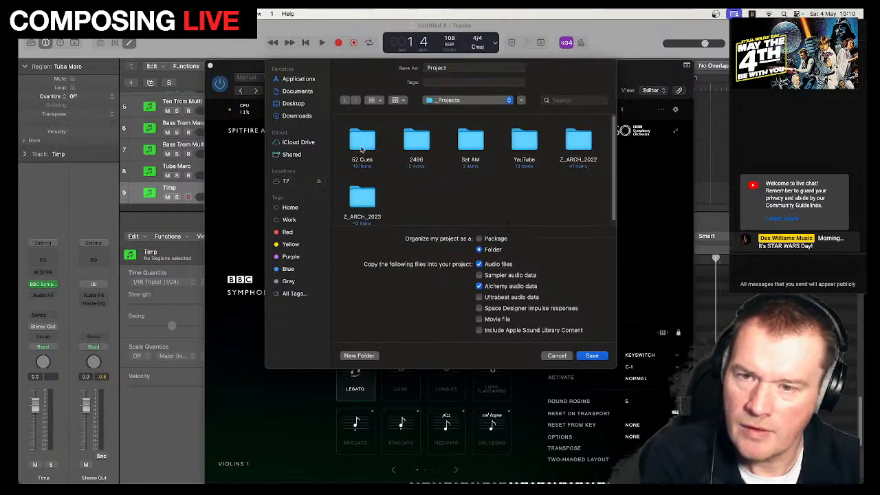
Create a new folder named "Star Wars Day 2-24" inside _Projects for the project.
{"action": "left_click", "coordinate": [359, 355]}
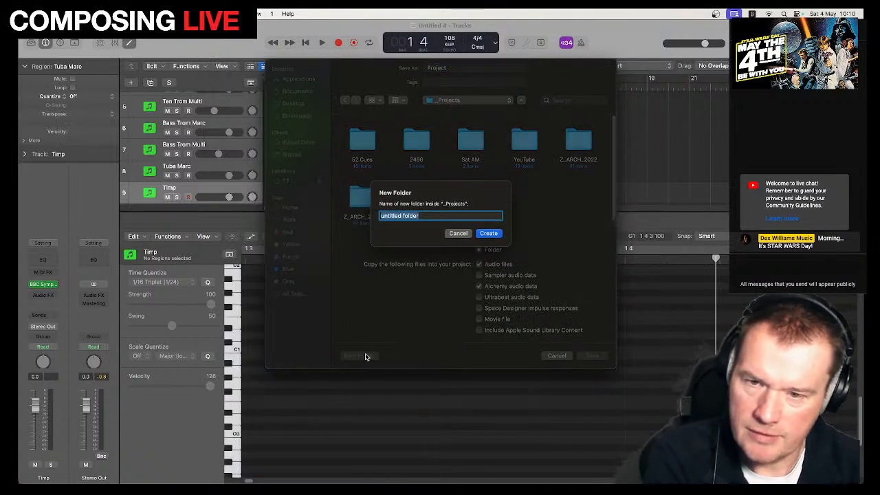
{"action": "type", "text": "Stwar War"}
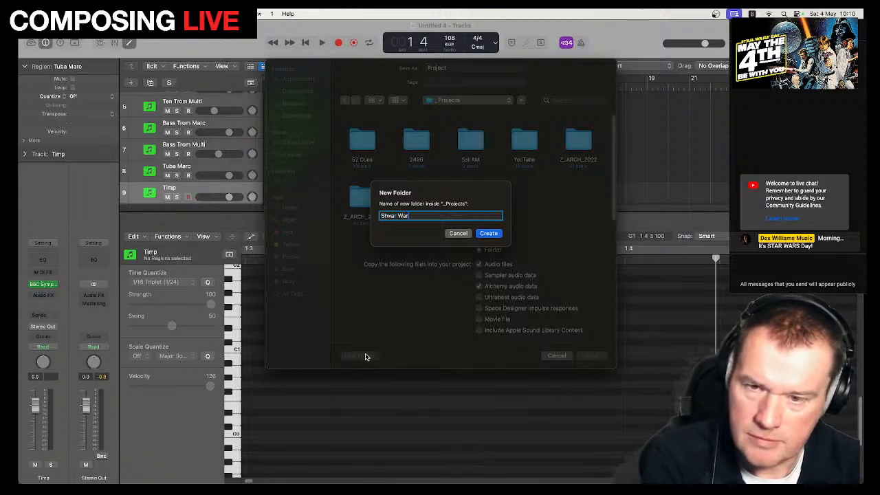
{"action": "key", "text": "BackSpace"}
{"action": "key", "text": "BackSpace"}
{"action": "key", "text": "BackSpace"}
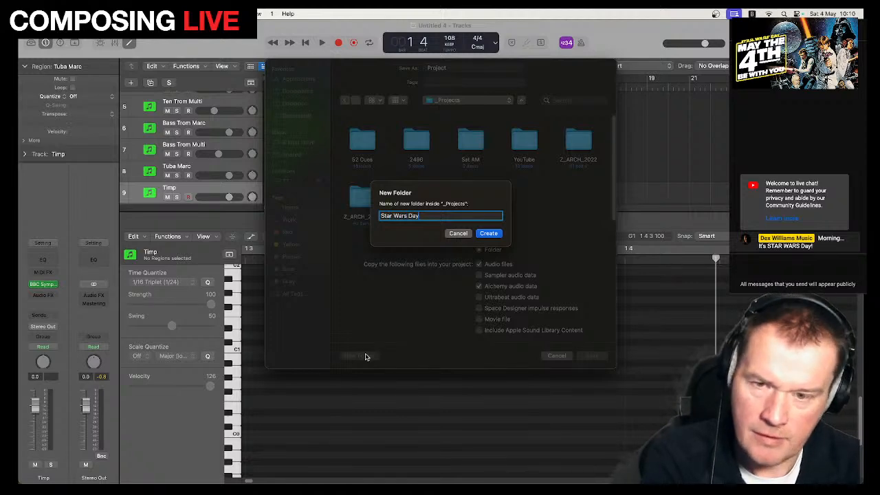
{"action": "type", "text": "4"}
{"action": "key", "text": "Return"}
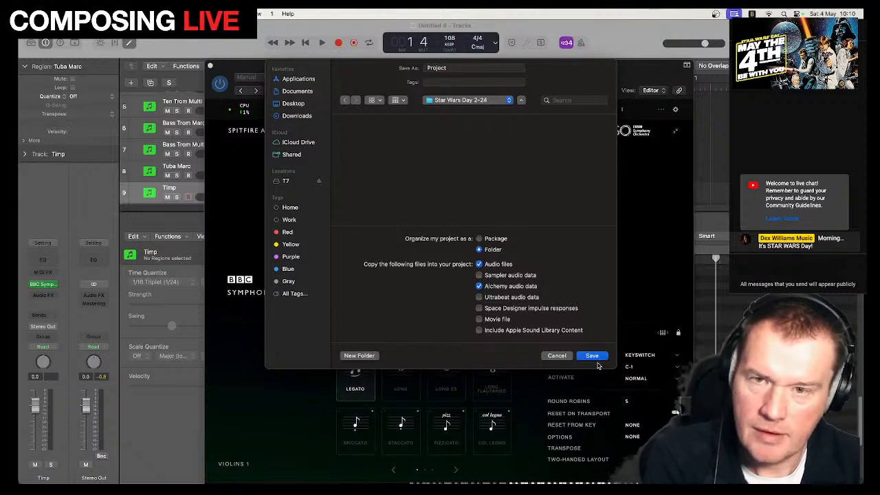
Name the project "SW Day" and save it in the new folder.
{"action": "double_click", "coordinate": [452, 67]}
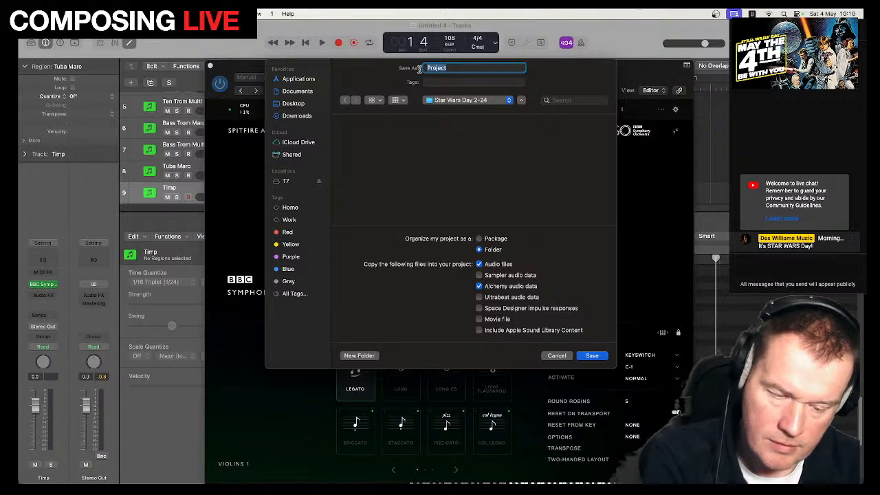
{"action": "type", "text": "SW Day"}
{"action": "key", "text": "Return"}
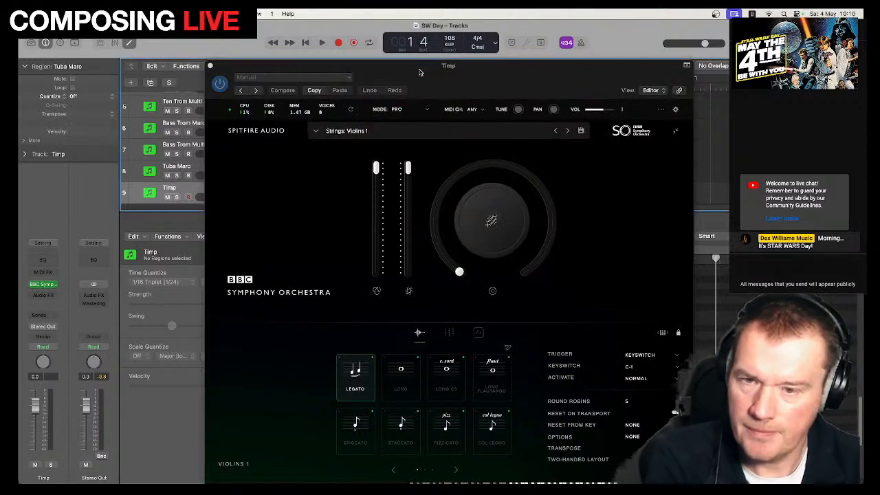
Load the Timpani preset from the percussion presets into the Timp track's instrument.
{"action": "left_click", "coordinate": [385, 132]}
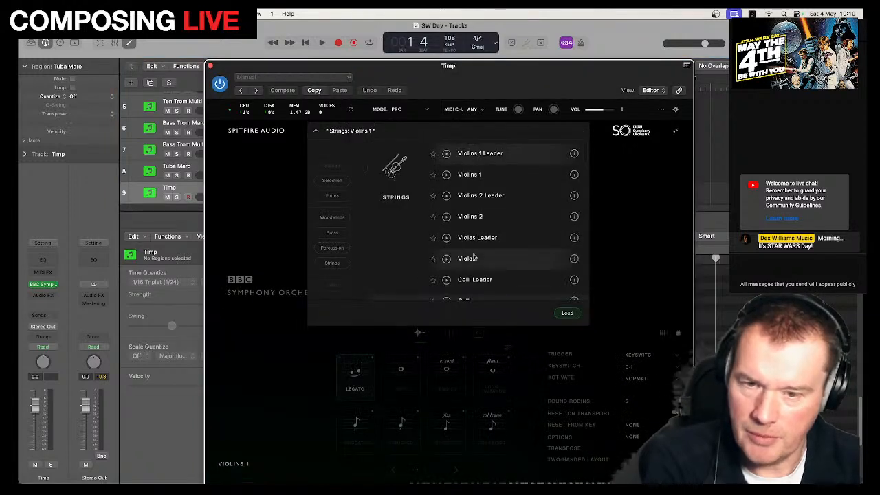
{"action": "scroll", "coordinate": [489, 254], "scroll_direction": "down", "scroll_amount": 5}
{"action": "left_click", "coordinate": [332, 247]}
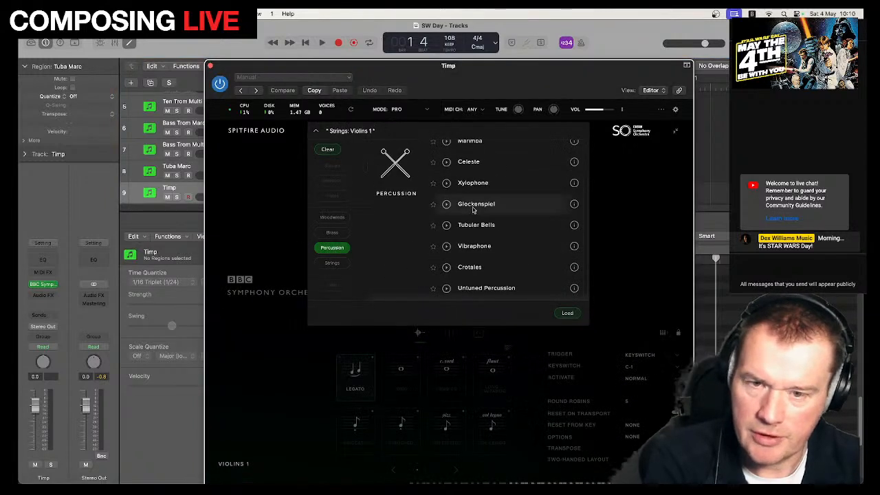
{"action": "scroll", "coordinate": [473, 213], "scroll_direction": "up", "scroll_amount": 3}
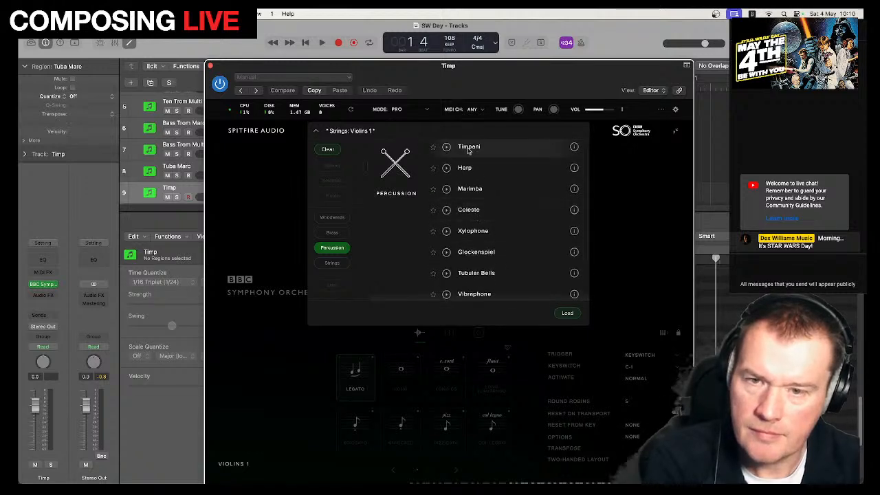
{"action": "double_click", "coordinate": [468, 148]}
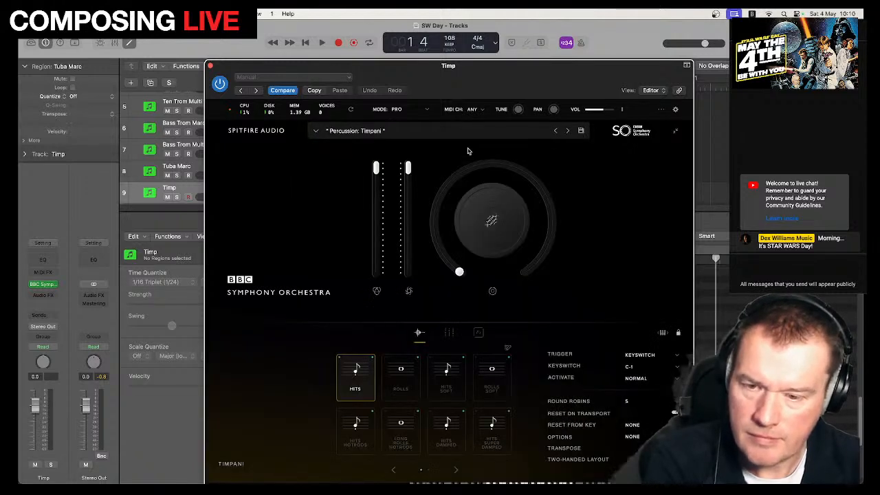
Switch the timpani to the Rolls articulation and close the instrument window.
{"action": "left_click", "coordinate": [406, 379]}
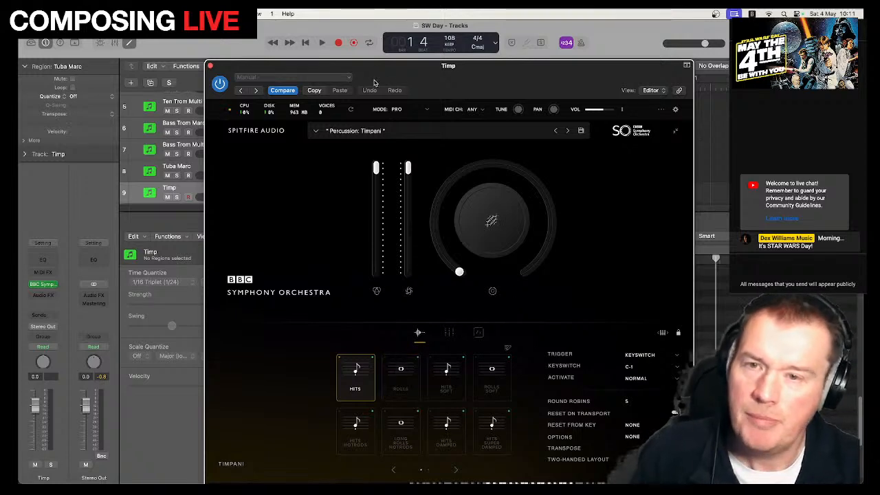
{"action": "left_click_drag", "start_coordinate": [386, 67], "coordinate": [367, 33]}
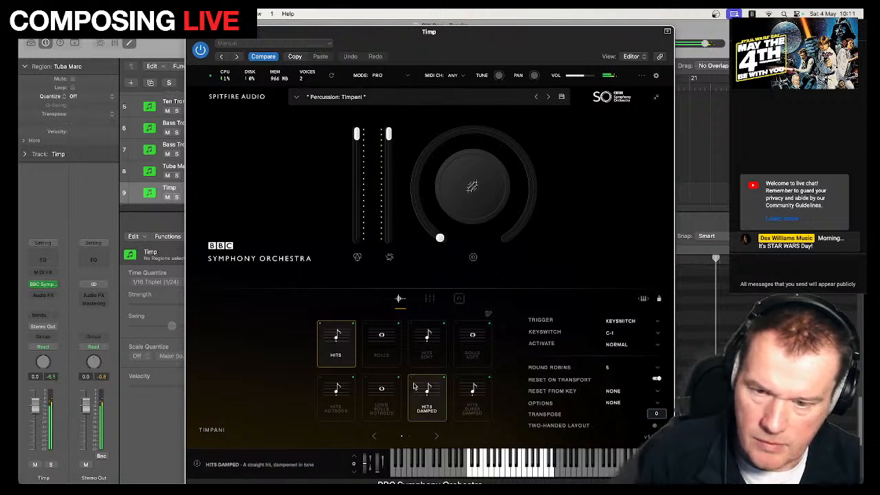
{"action": "left_click", "coordinate": [386, 363]}
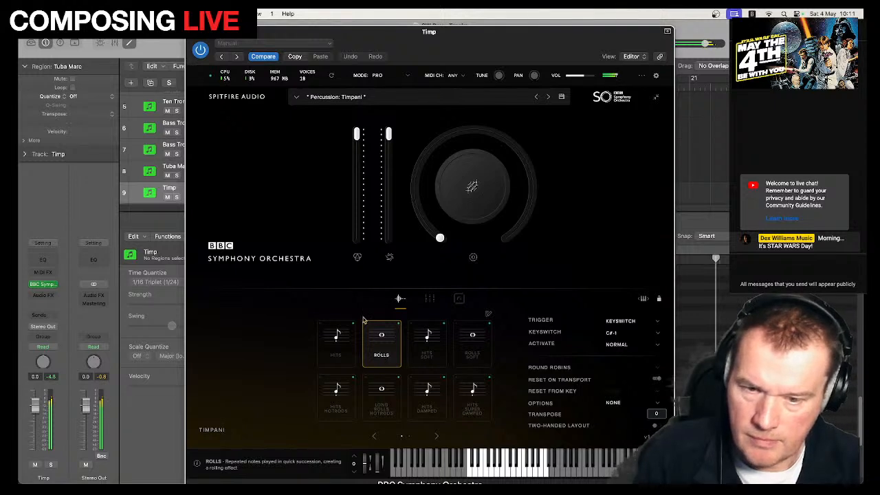
{"action": "left_click", "coordinate": [193, 31]}
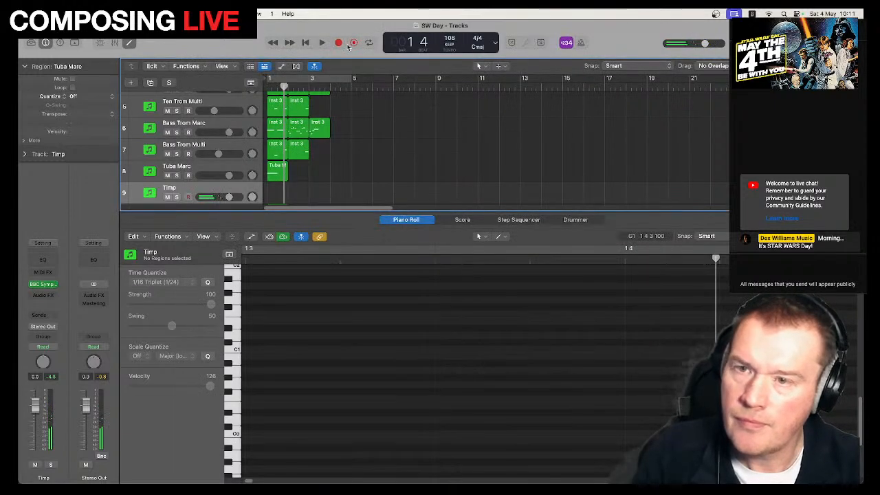
Record a timpani roll on the Timp track from the start of bar 1, select its note and play it back.
{"action": "left_click", "coordinate": [307, 43]}
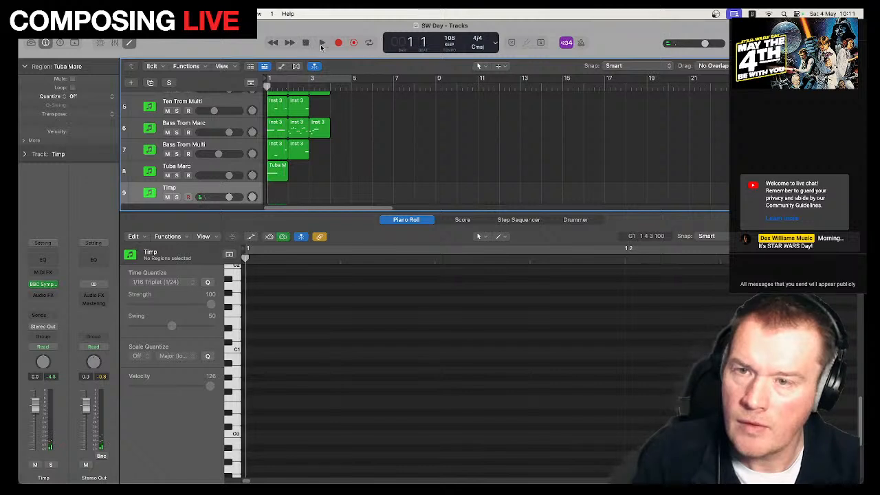
{"action": "left_click", "coordinate": [338, 43]}
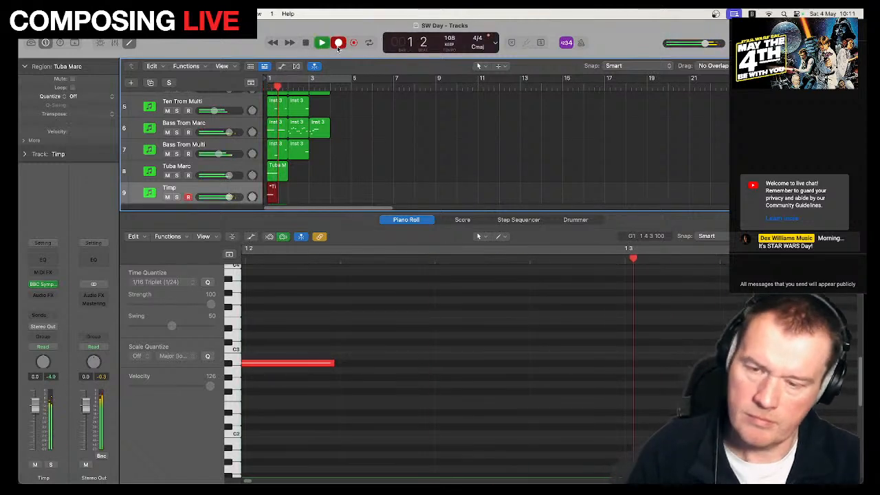
{"action": "key", "text": "space"}
{"action": "left_click", "coordinate": [378, 347]}
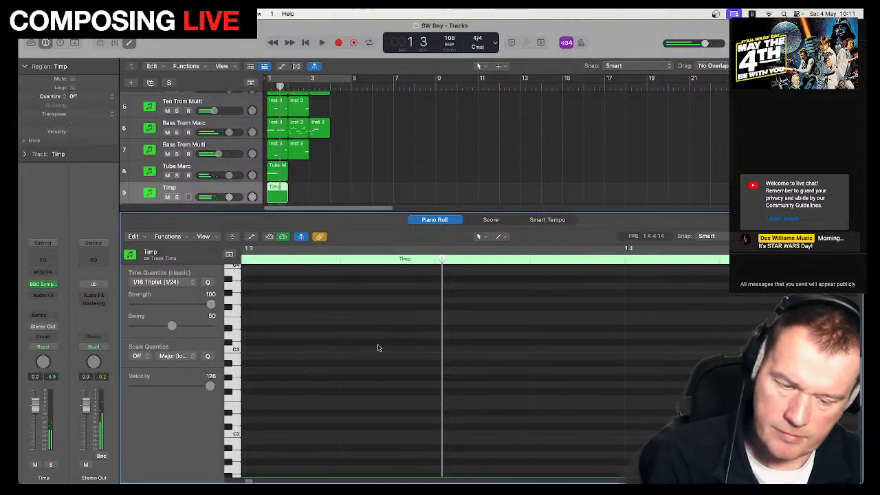
{"action": "key", "text": "super+a"}
{"action": "key", "text": "space"}
{"action": "key", "text": "space"}
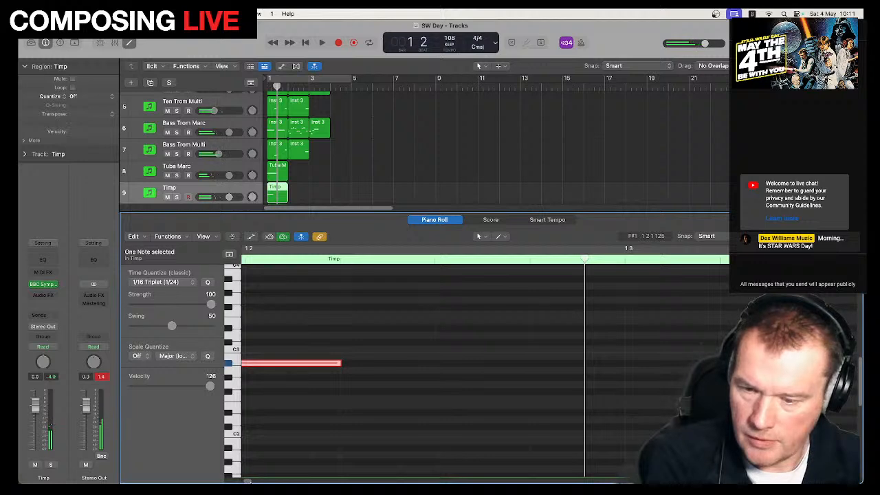
Shorten the recorded timpani note so it ends before beat 2, and play bar 1 back with the brass.
{"action": "key", "text": "z"}
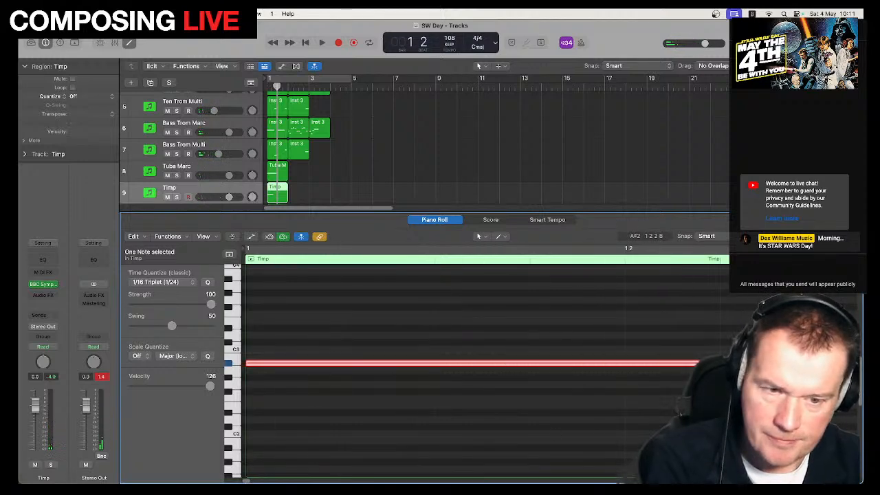
{"action": "left_click_drag", "start_coordinate": [714, 363], "coordinate": [520, 387]}
{"action": "key", "text": "space"}
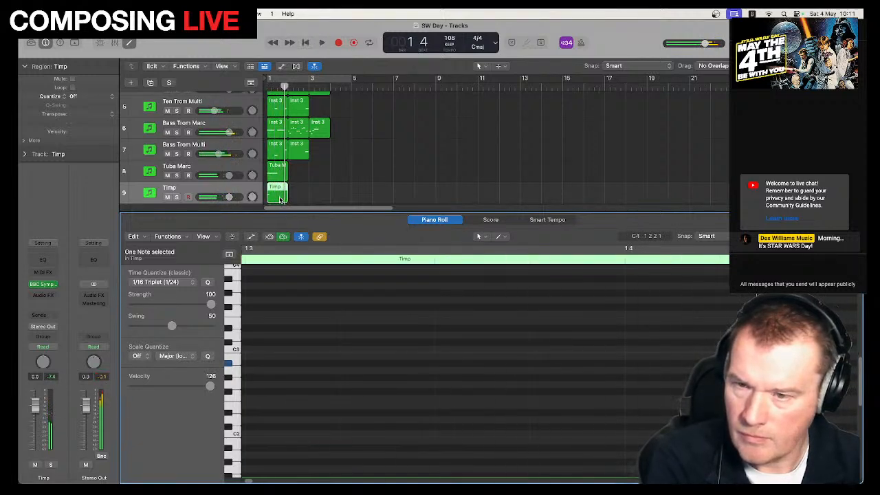
{"action": "key", "text": "space"}
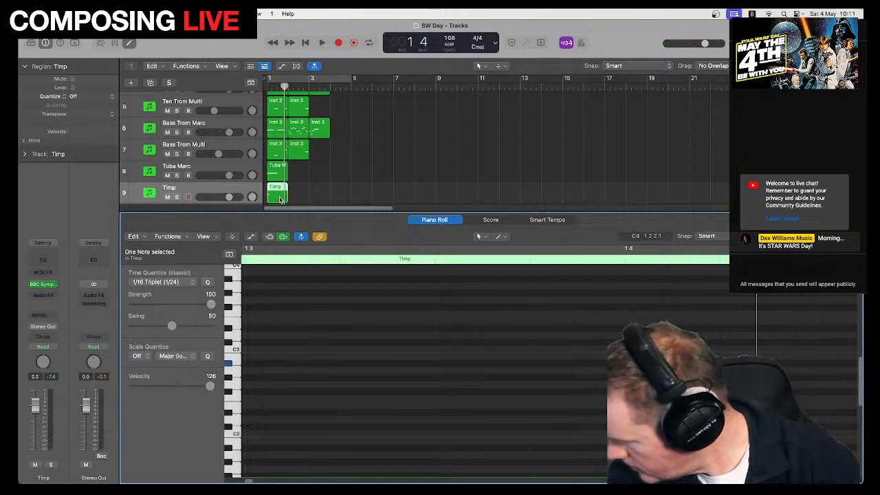
{"action": "key", "text": "space"}
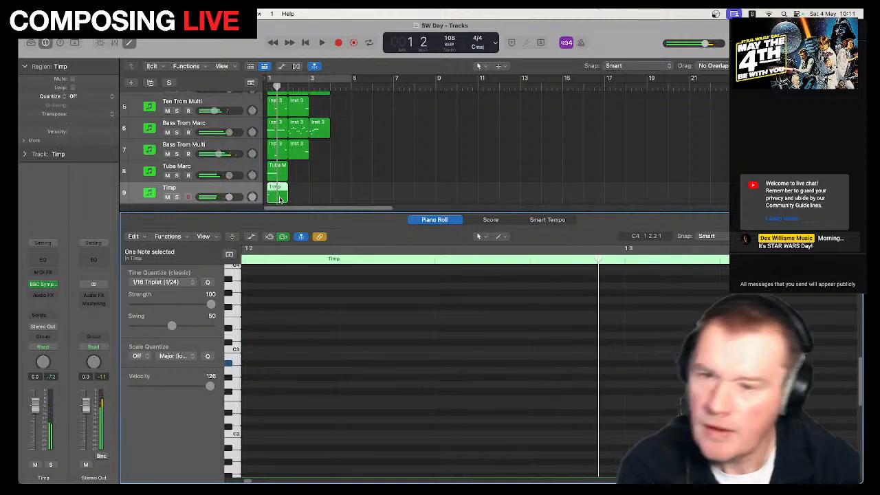
Add a new software instrument track below Timp and name it Triangle.
{"action": "right_click", "coordinate": [209, 190]}
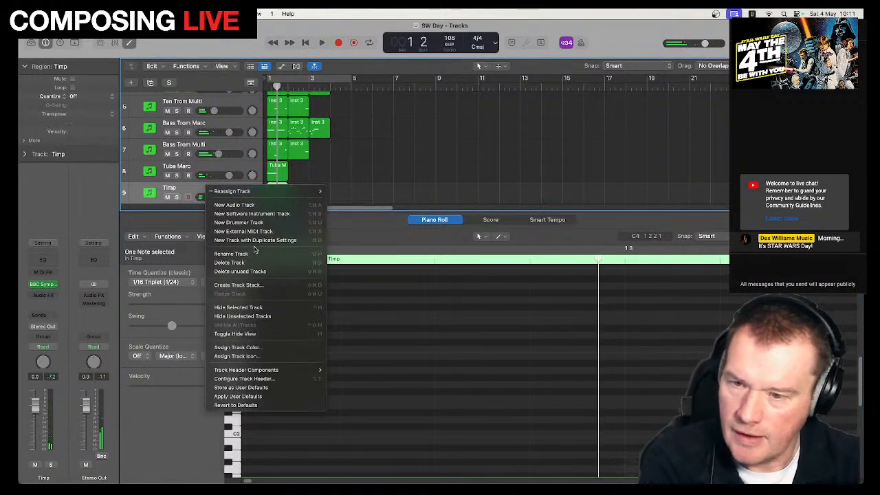
{"action": "left_click", "coordinate": [261, 213]}
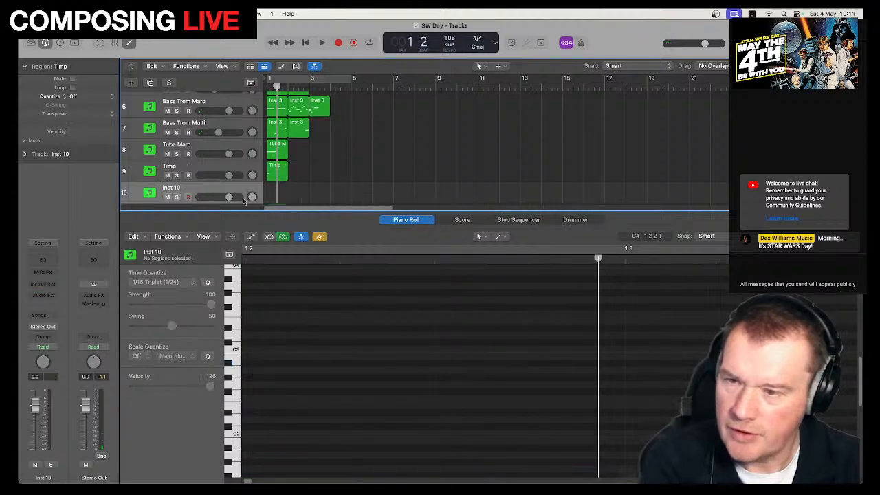
{"action": "double_click", "coordinate": [171, 189]}
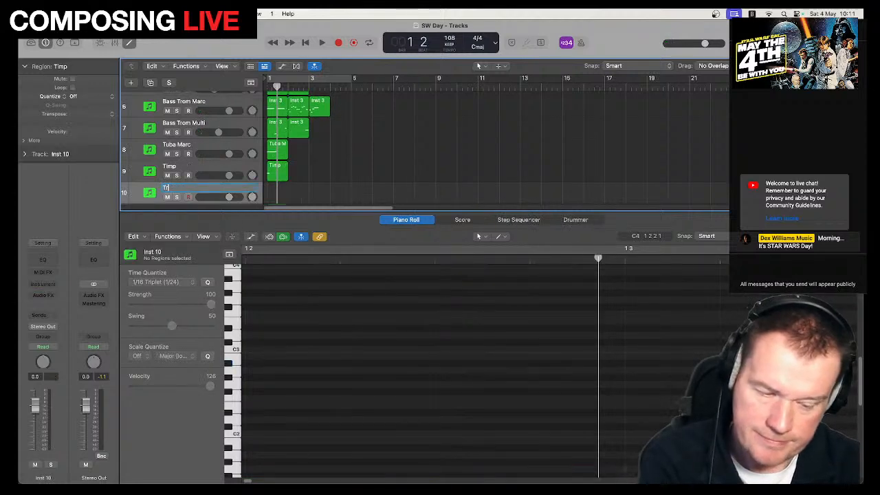
{"action": "key", "text": "Return"}
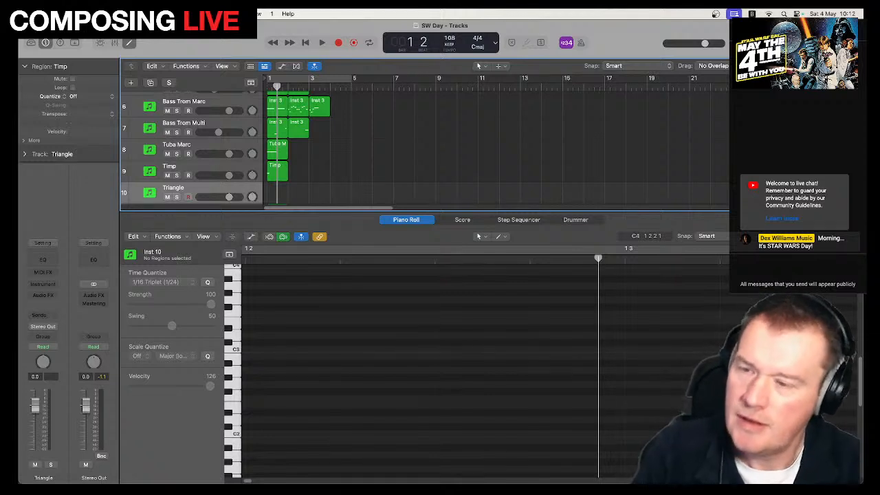
Load a stereo BBC Symphony Orchestra instrument on the Triangle track.
{"action": "left_click", "coordinate": [44, 282]}
{"action": "mouse_move", "coordinate": [97, 184]}
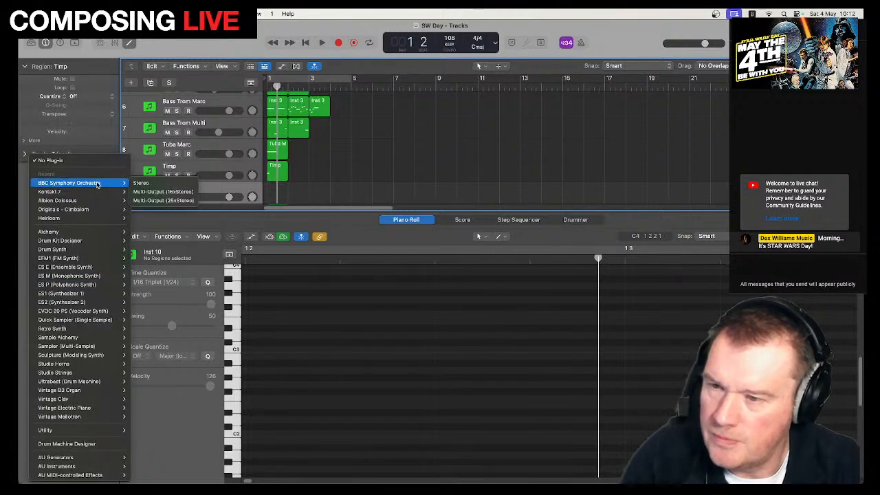
{"action": "left_click", "coordinate": [140, 182]}
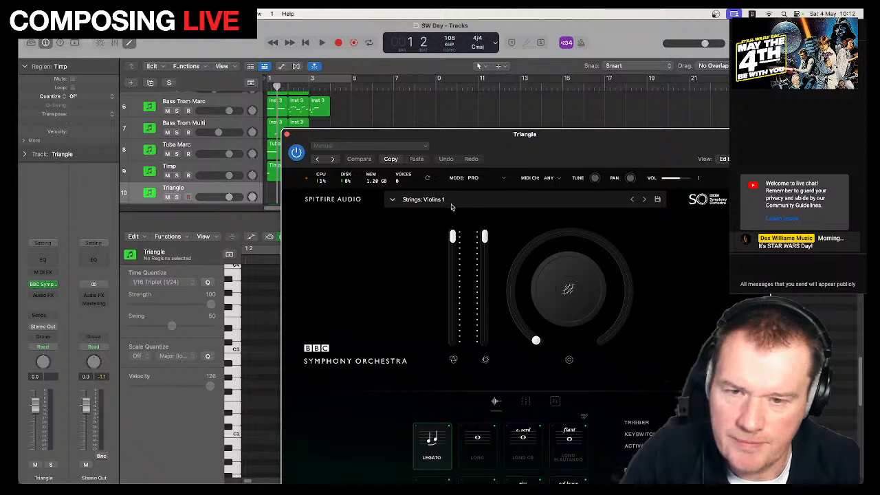
Load the Untuned Percussion preset from the percussion presets into the Triangle track's instrument.
{"action": "left_click", "coordinate": [426, 200]}
{"action": "left_click", "coordinate": [421, 315]}
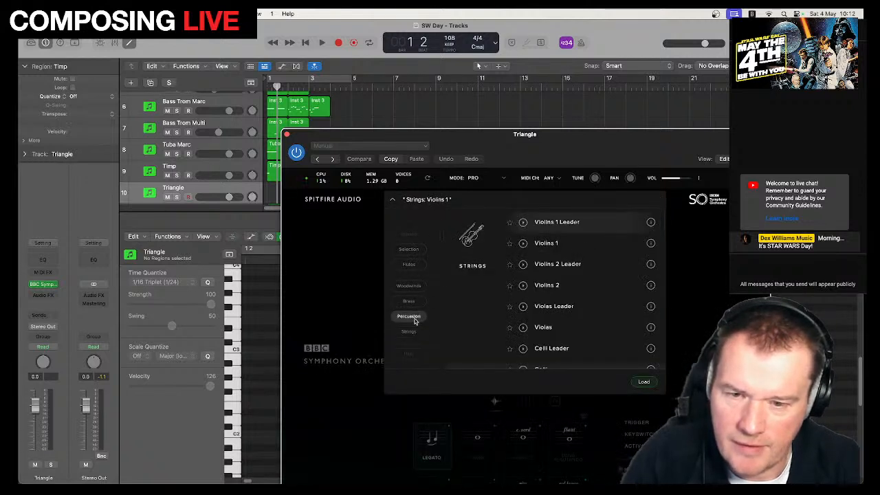
{"action": "scroll", "coordinate": [601, 332], "scroll_direction": "down", "scroll_amount": 3}
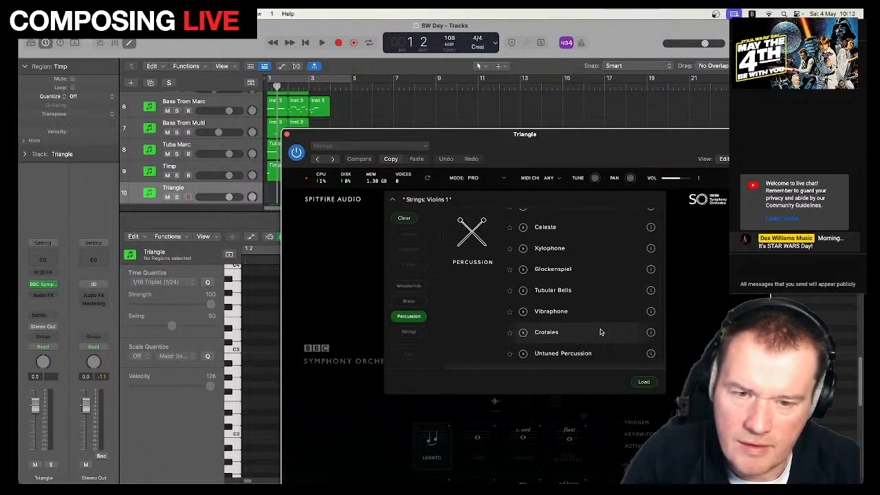
{"action": "double_click", "coordinate": [566, 353]}
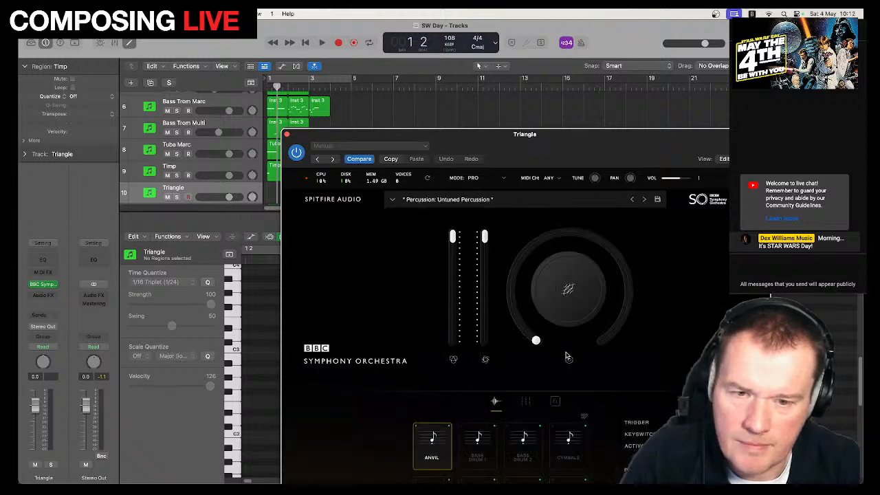
Choose the Triangle technique in the Triangle track's Untuned Percussion instrument and close the instrument window.
{"action": "double_click", "coordinate": [472, 135]}
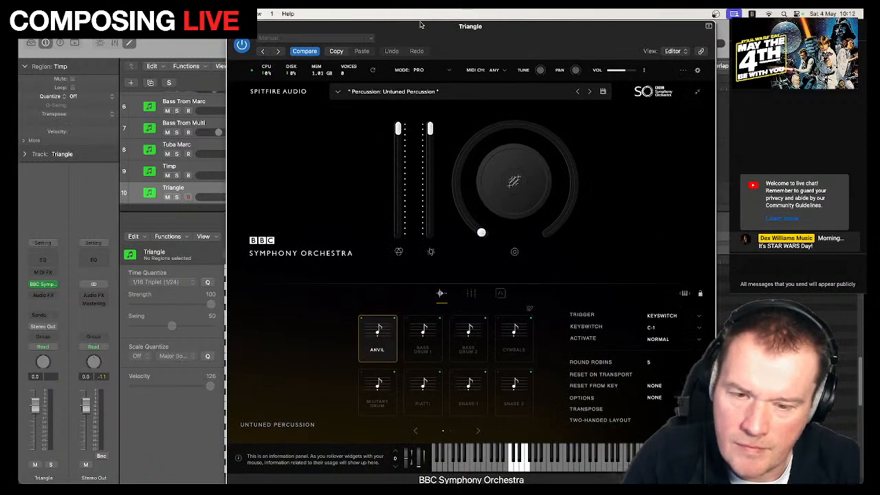
{"action": "left_click", "coordinate": [478, 432]}
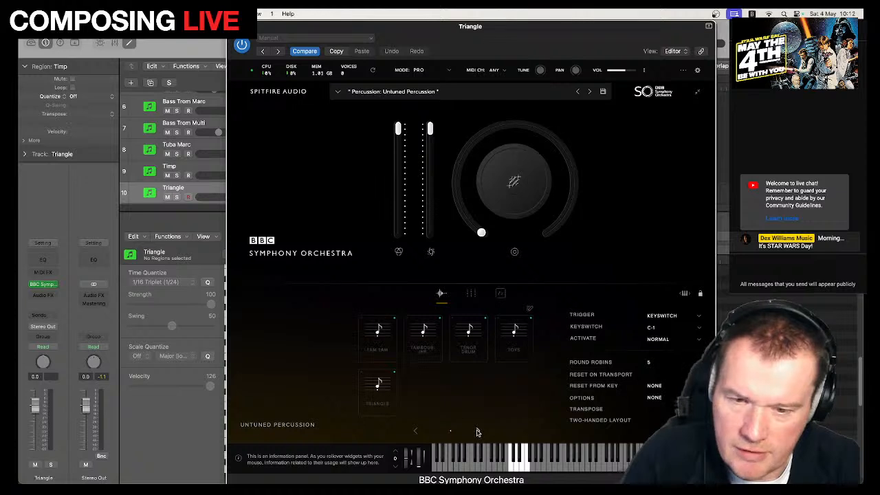
{"action": "left_click", "coordinate": [387, 400]}
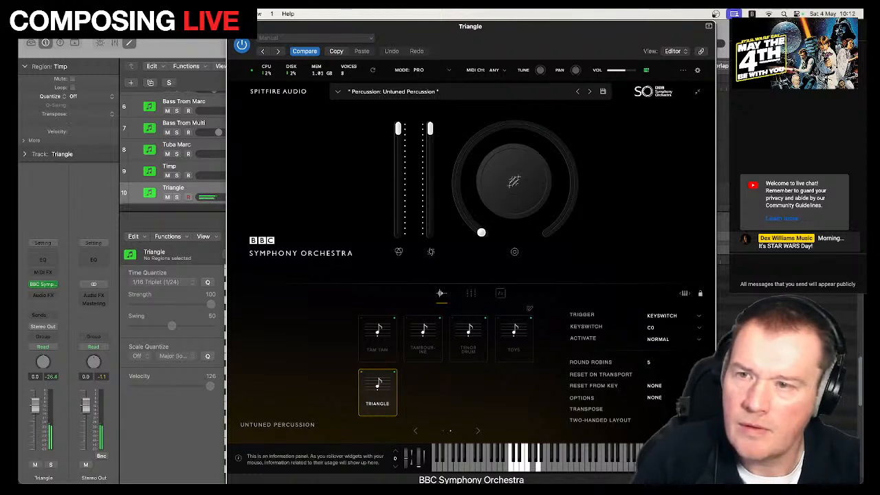
{"action": "left_click", "coordinate": [234, 26]}
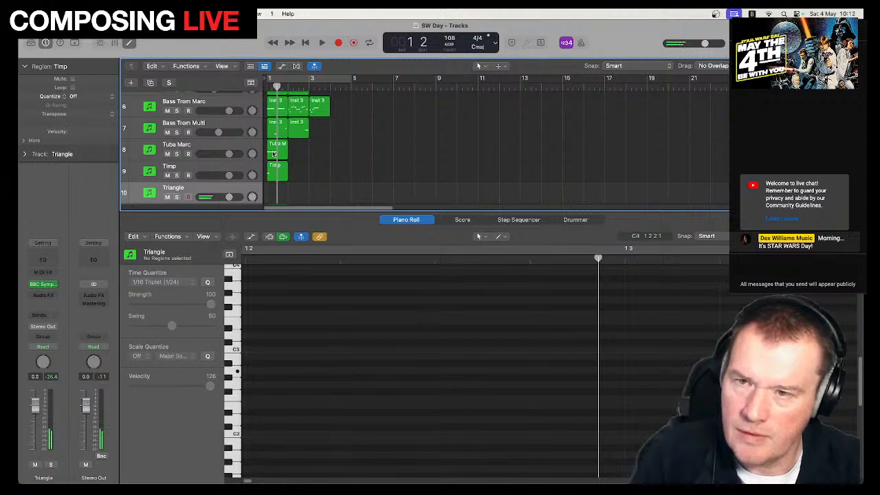
Record a held note on the Triangle track from bar 1 and extend its region to the end of bar 3.
{"action": "left_click", "coordinate": [337, 43]}
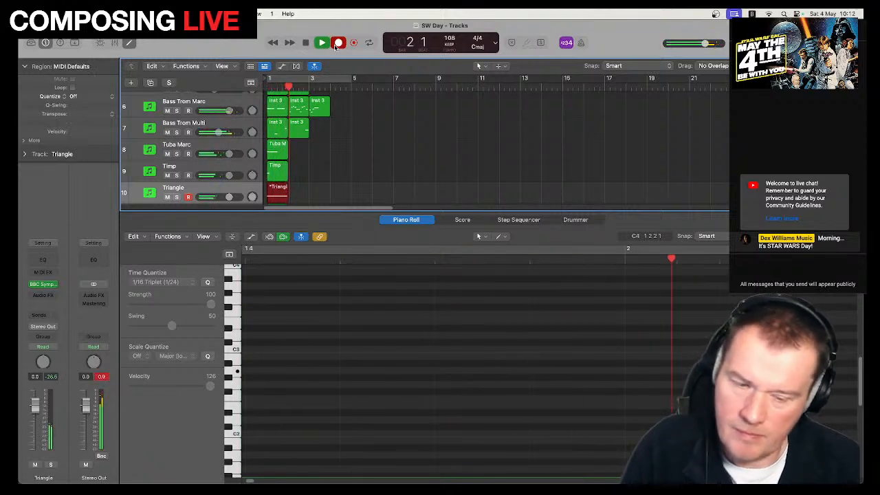
{"action": "key", "text": "space"}
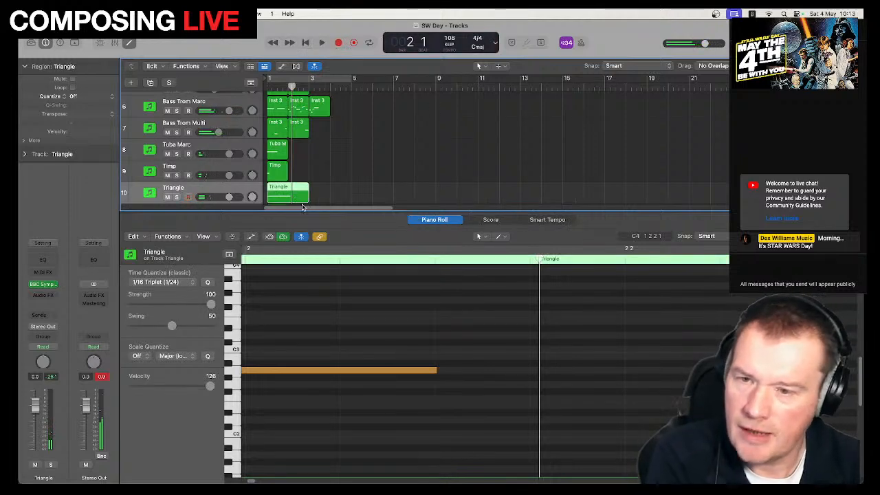
{"action": "left_click_drag", "start_coordinate": [305, 202], "coordinate": [329, 198]}
Quantize the triangle note to 1/16 triplets and lengthen it to end at beat 4 of bar 3.
{"action": "left_click", "coordinate": [359, 340]}
{"action": "key", "text": "super+a"}
{"action": "key", "text": "q"}
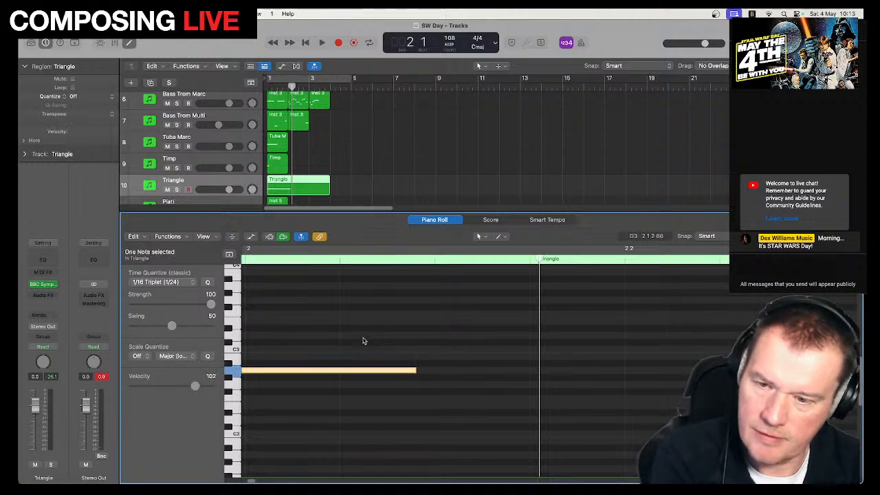
{"action": "mouse_move", "coordinate": [414, 370]}
{"action": "left_mouse_down"}
{"action": "mouse_move", "coordinate": [692, 369]}
{"action": "mouse_move", "coordinate": [859, 389]}
{"action": "left_mouse_up"}
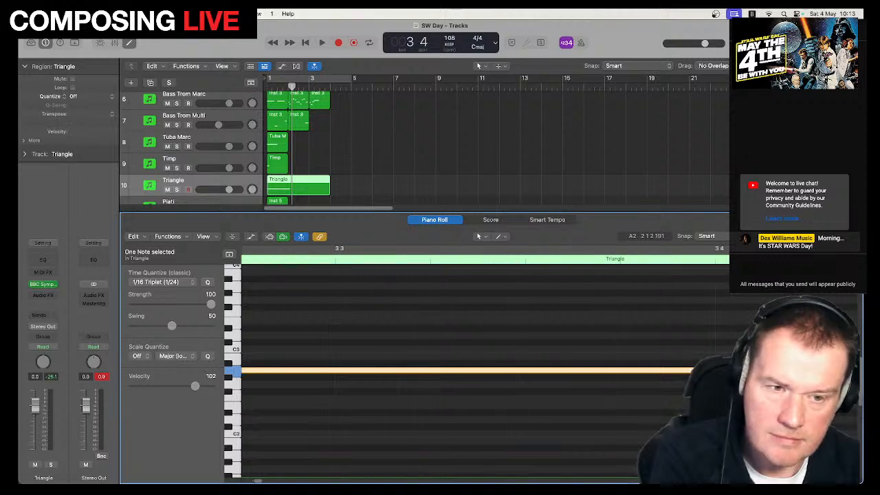
{"action": "left_click_drag", "start_coordinate": [693, 371], "coordinate": [646, 386]}
Lower the Triangle track's volume to -5.8 dB while playing the cue back from the start.
{"action": "key", "text": "space"}
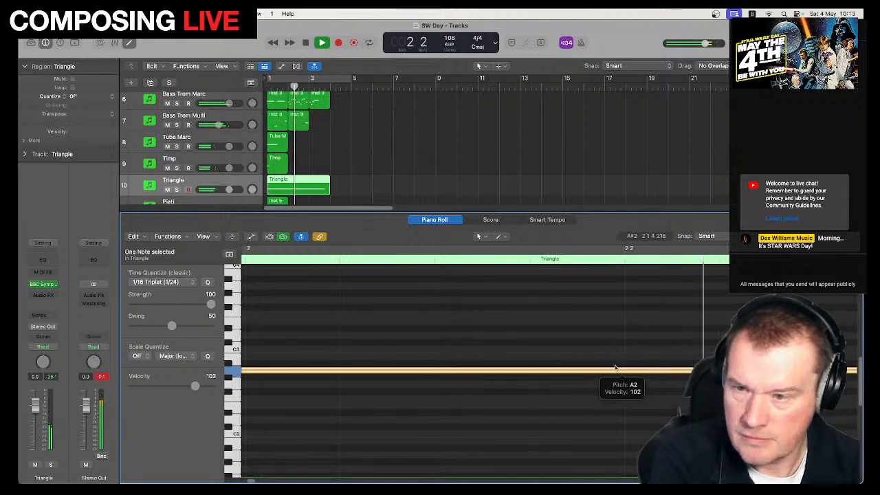
{"action": "key", "text": "space"}
{"action": "left_click_drag", "start_coordinate": [229, 191], "coordinate": [224, 191]}
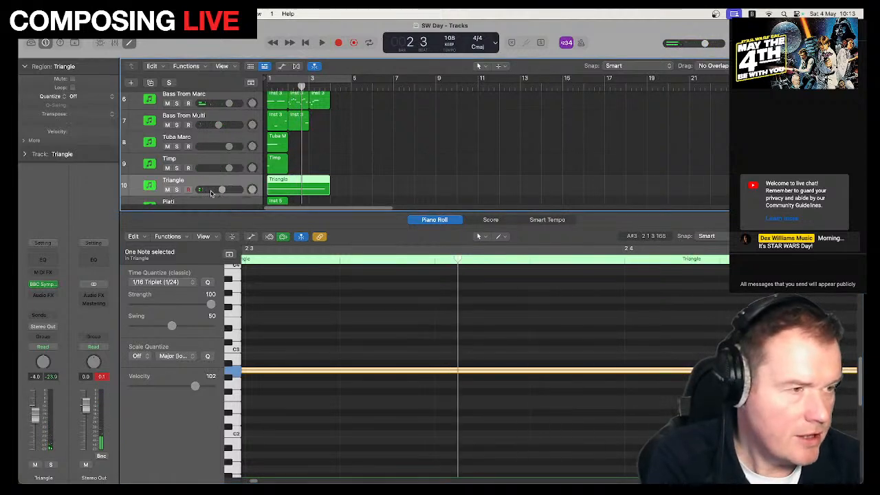
{"action": "key", "text": "space"}
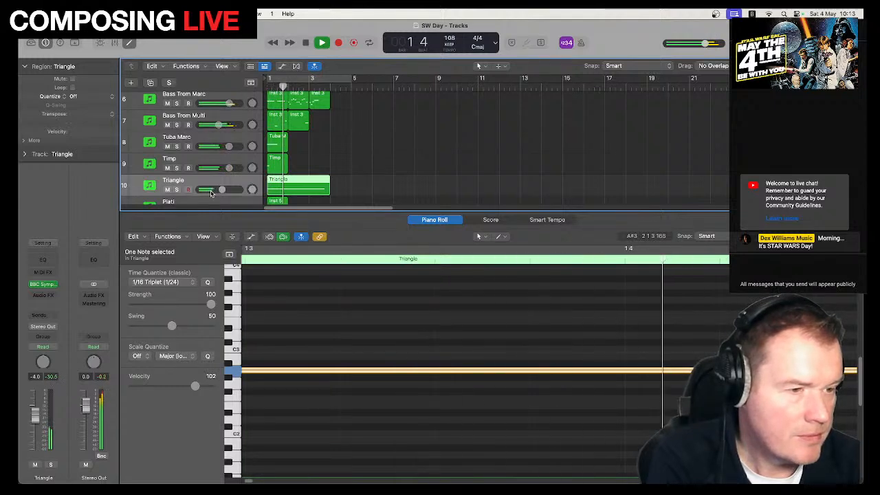
{"action": "left_click_drag", "start_coordinate": [211, 193], "coordinate": [207, 193]}
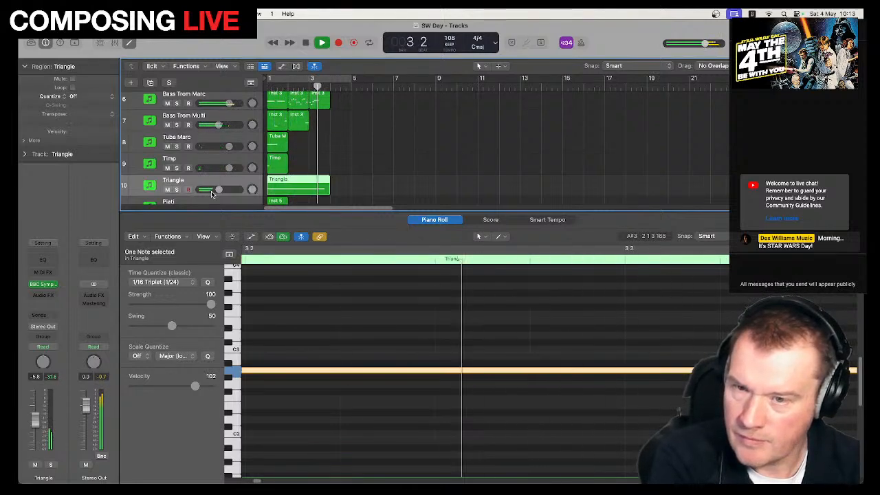
{"action": "key", "text": "space"}
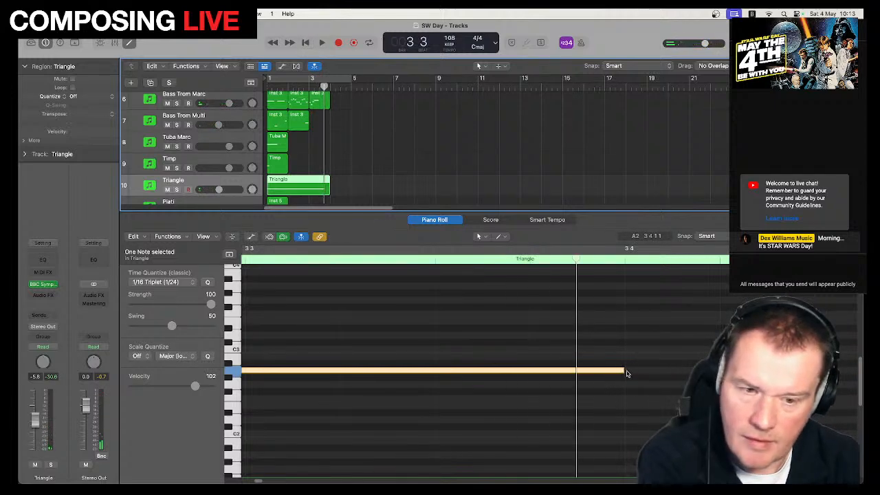
Shorten the triangle note to end at beat 3 of bar 3 and play back from the start of bar 3.
{"action": "left_click_drag", "start_coordinate": [622, 372], "coordinate": [242, 371]}
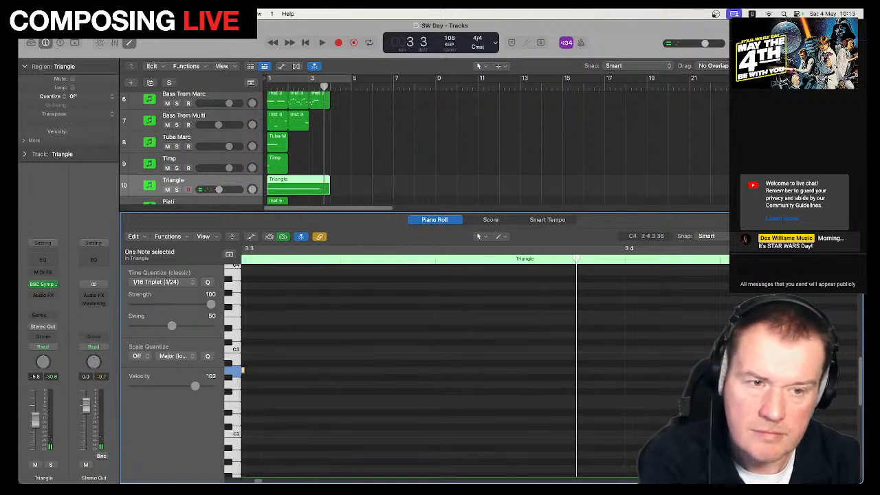
{"action": "key", "text": "super+Left"}
{"action": "key", "text": "super+Left"}
{"action": "key", "text": "super+Left"}
{"action": "key", "text": "super+Left"}
{"action": "key", "text": "super+Left"}
{"action": "key", "text": "super+Left"}
{"action": "key", "text": "super+Left"}
{"action": "key", "text": "super+Left"}
{"action": "key", "text": "super+Left"}
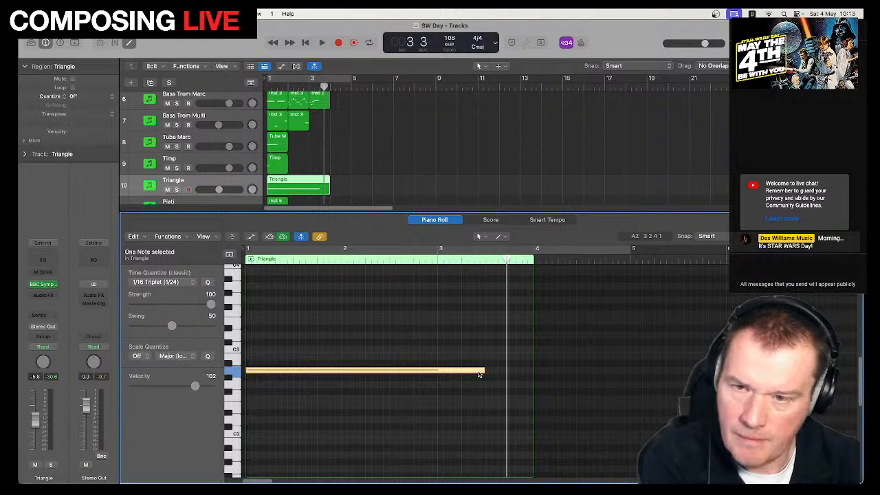
{"action": "left_click", "coordinate": [308, 86]}
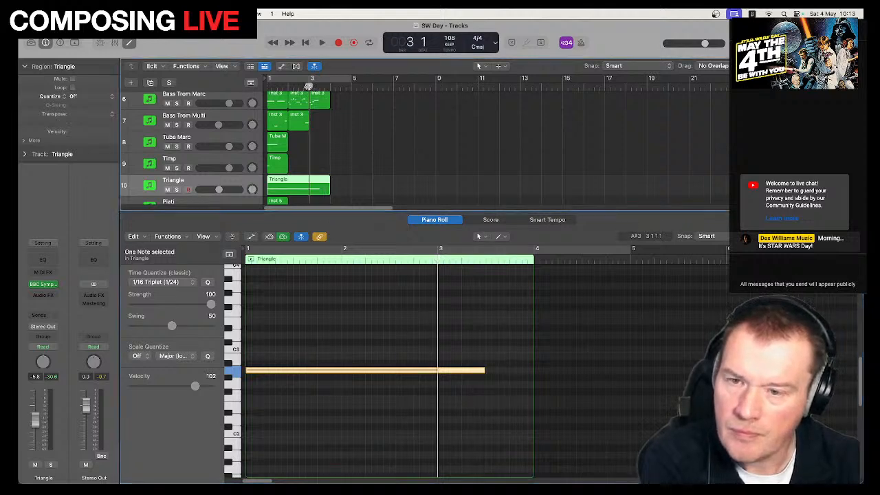
{"action": "key", "text": "space"}
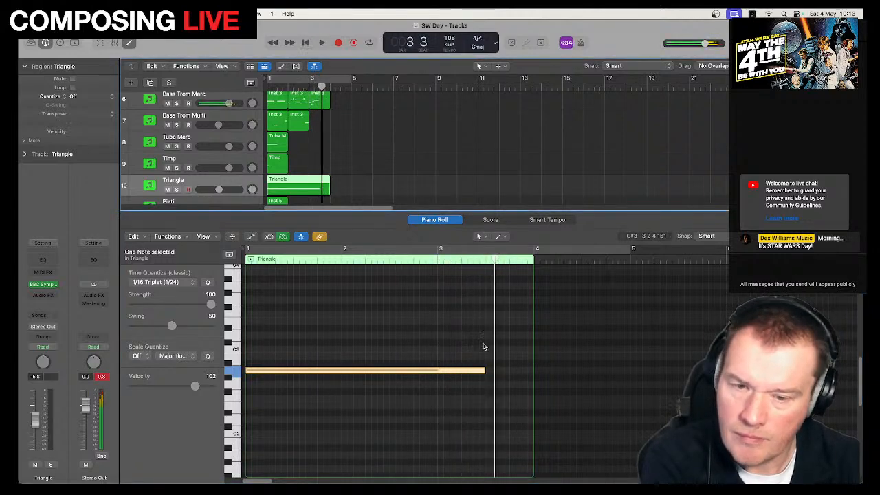
Shorten the triangle note to end at beat 2 of bar 3 and play the cue back from bar 1.
{"action": "left_click_drag", "start_coordinate": [484, 369], "coordinate": [461, 372]}
{"action": "key", "text": "Return"}
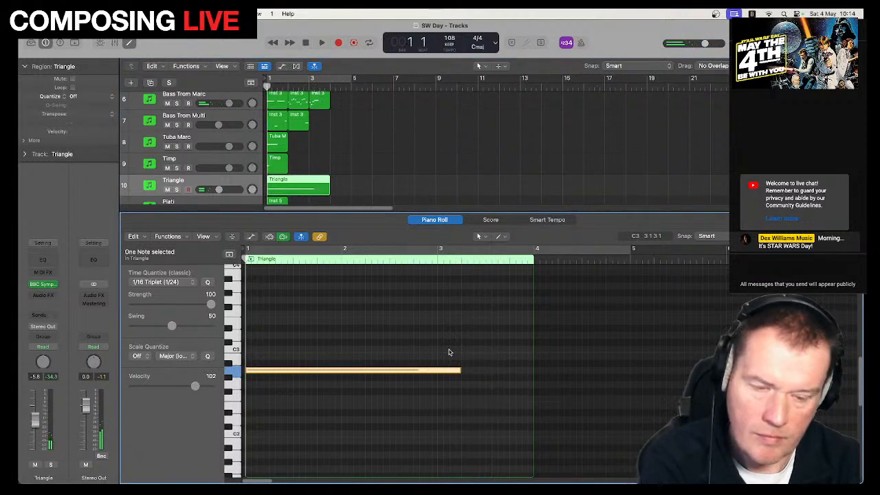
{"action": "key", "text": "space"}
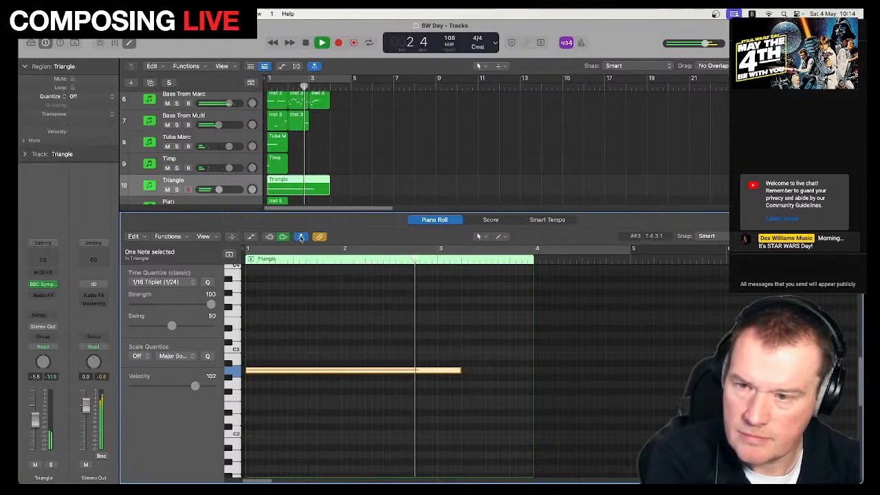
{"action": "key", "text": "space"}
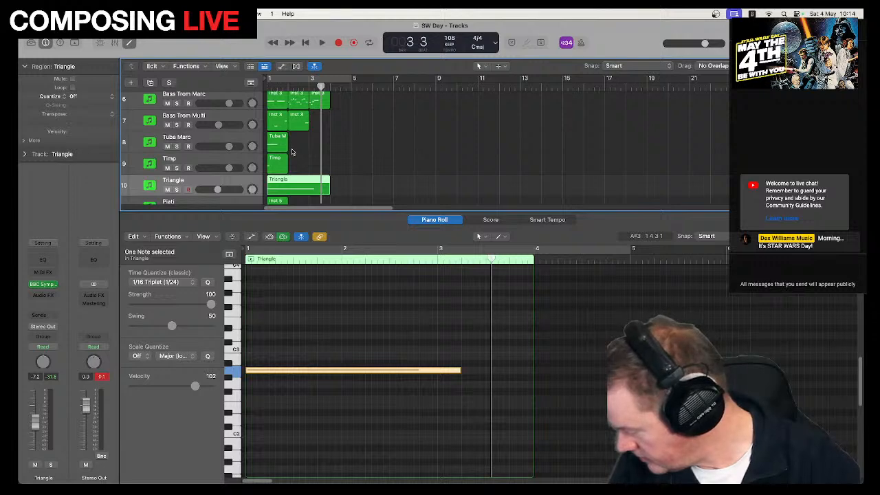
Add a software instrument track below the Piati track and load BBC Symphony Orchestra on it.
{"action": "scroll", "coordinate": [250, 179], "scroll_direction": "down", "scroll_amount": 3}
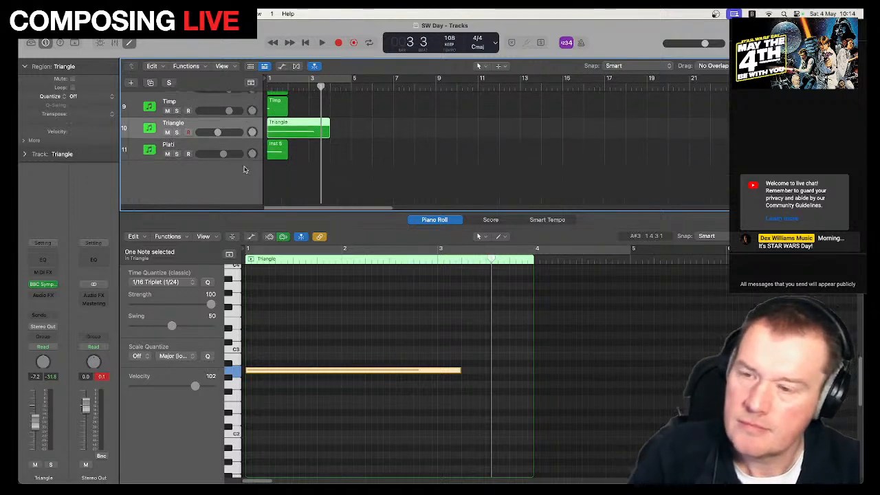
{"action": "left_click", "coordinate": [236, 146]}
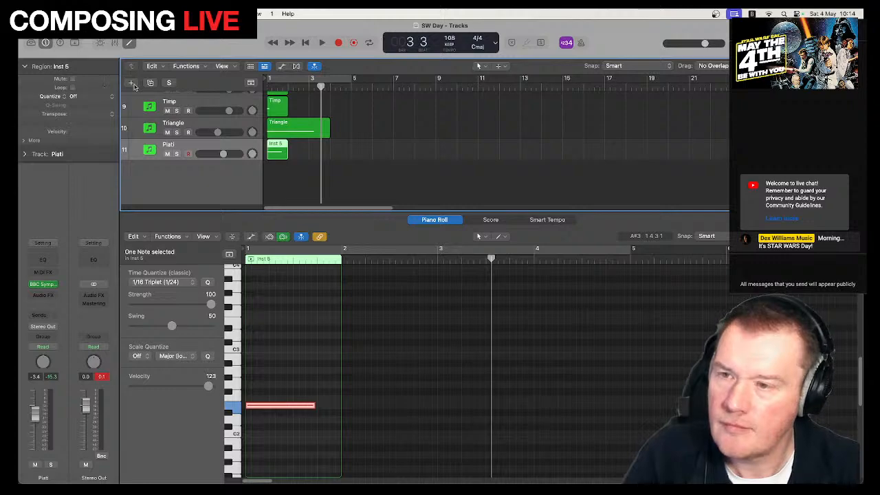
{"action": "left_click", "coordinate": [132, 83]}
{"action": "left_click", "coordinate": [618, 373]}
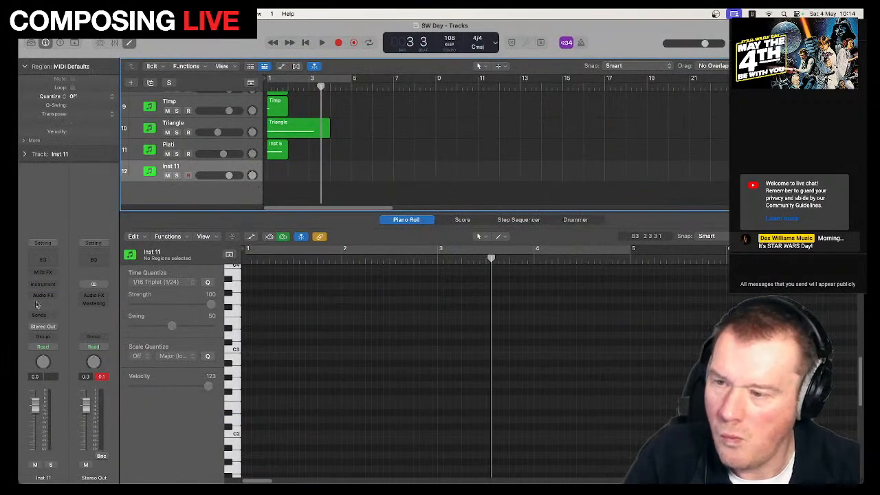
{"action": "left_click", "coordinate": [46, 284]}
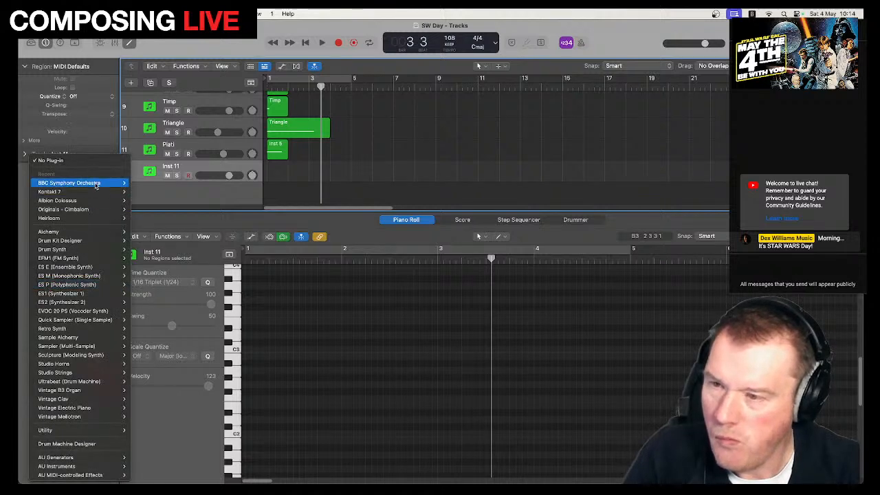
{"action": "mouse_move", "coordinate": [96, 192]}
{"action": "left_click", "coordinate": [146, 185]}
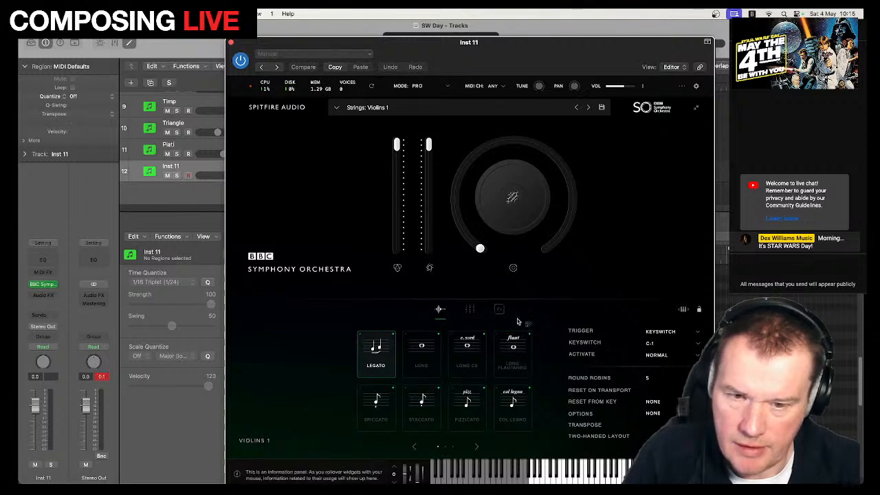
Clear all Violins 1 techniques in the new track's instrument, add only Tremolo, and close the instrument window.
{"action": "left_click", "coordinate": [478, 447]}
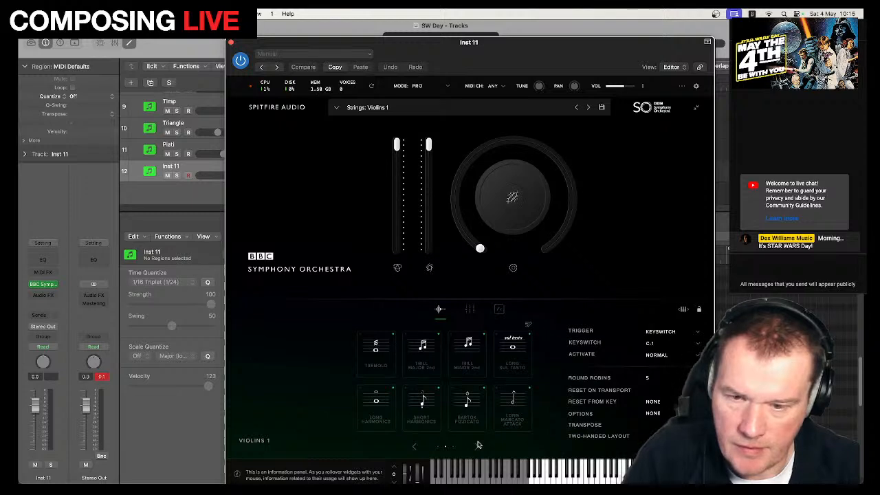
{"action": "left_click", "coordinate": [382, 360]}
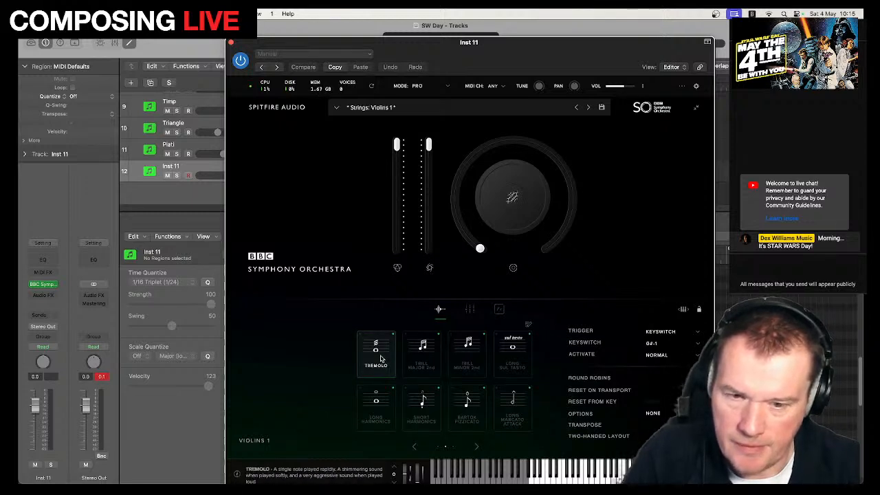
{"action": "left_click", "coordinate": [527, 327]}
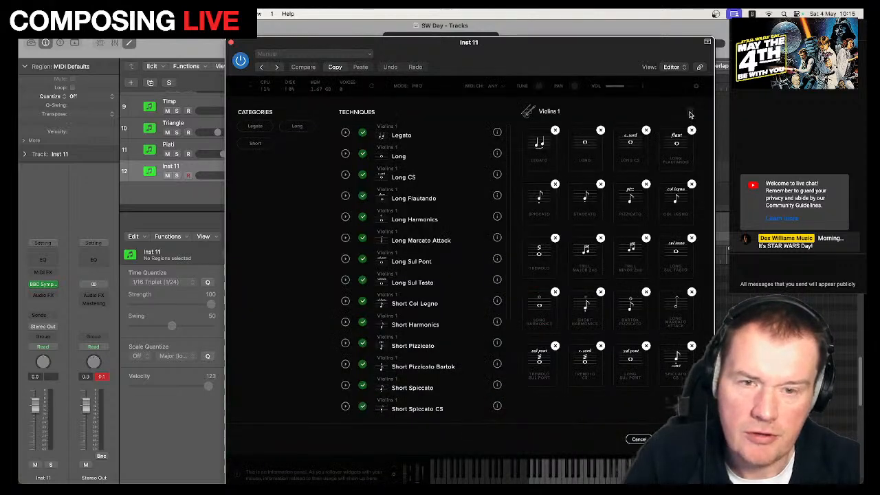
{"action": "left_click", "coordinate": [691, 114]}
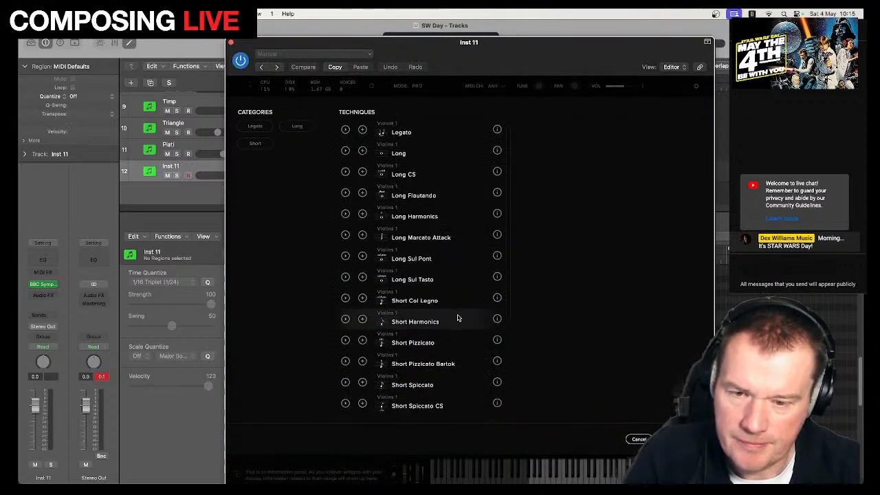
{"action": "scroll", "coordinate": [457, 317], "scroll_direction": "down", "scroll_amount": 3}
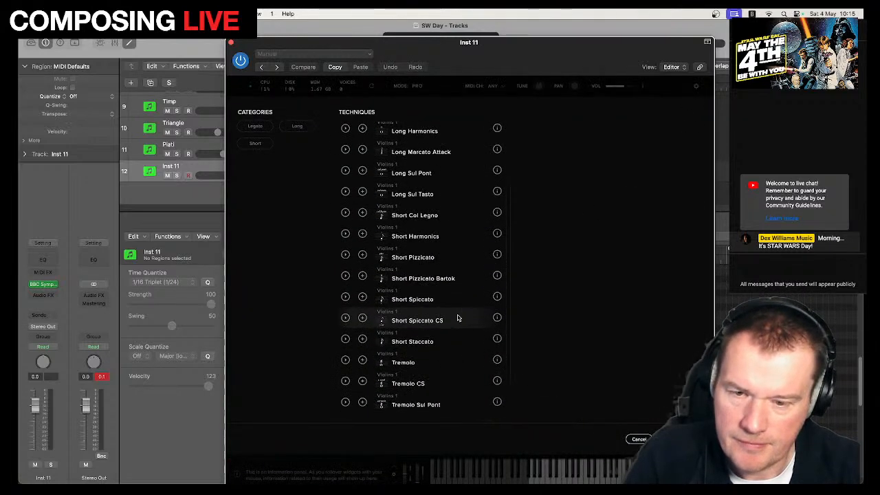
{"action": "left_click", "coordinate": [362, 360]}
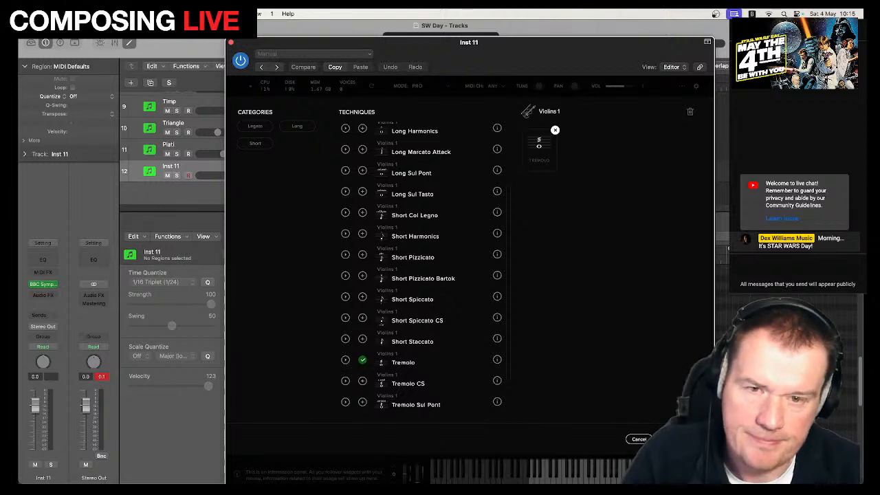
{"action": "left_click", "coordinate": [680, 438]}
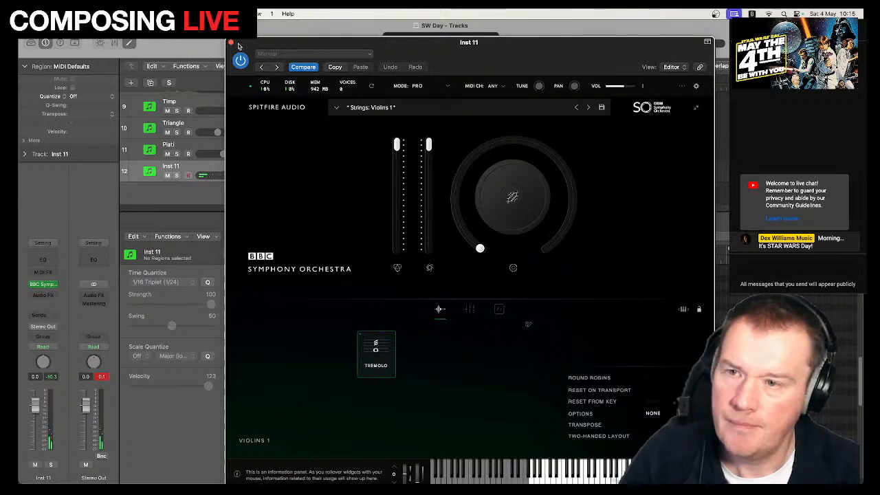
{"action": "left_click", "coordinate": [231, 44]}
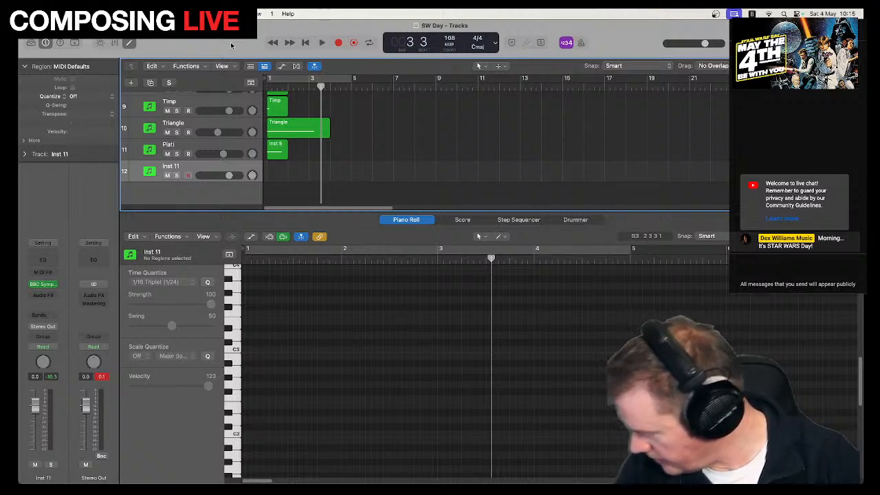
Rename the new tremolo violin track as V1.
{"action": "double_click", "coordinate": [191, 165]}
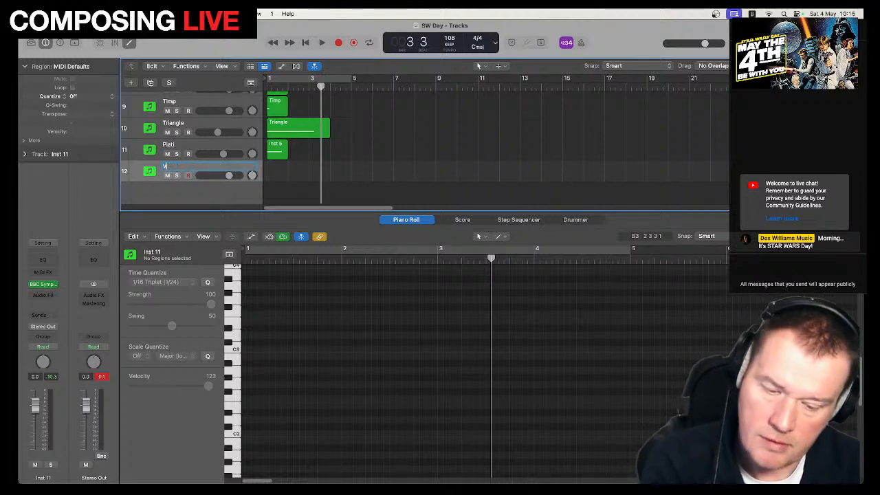
{"action": "type", "text": "V1"}
{"action": "key", "text": "Return"}
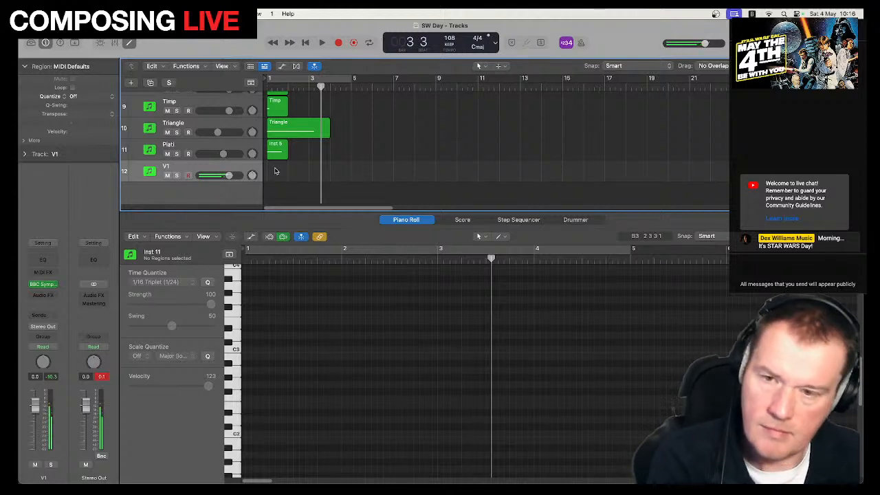
Record one sustained tremolo note on the V1 track from bar 1 to about beat 2 of bar 3, and quantize it.
{"action": "key", "text": "r"}
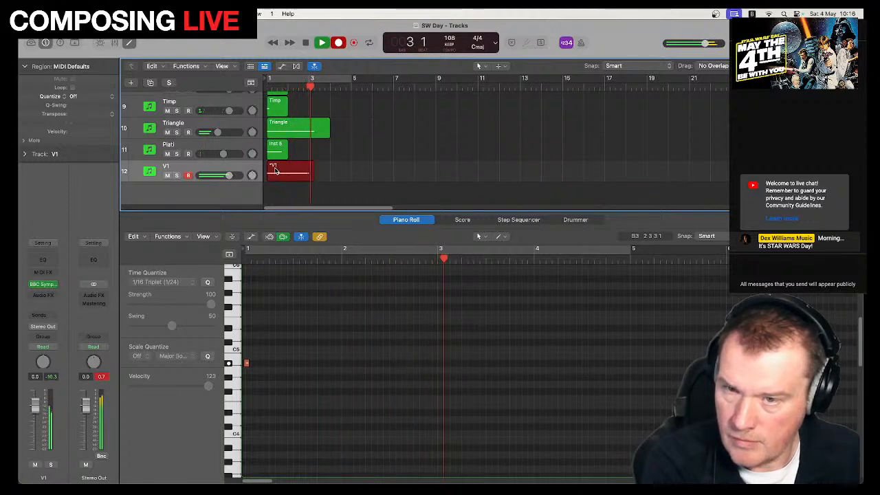
{"action": "key", "text": "space"}
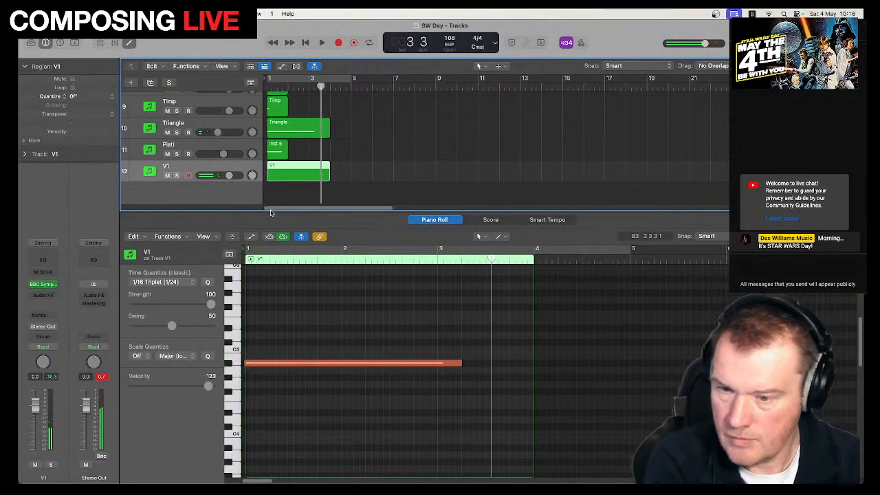
{"action": "left_click", "coordinate": [360, 310]}
{"action": "key", "text": "super+a"}
{"action": "key", "text": "q"}
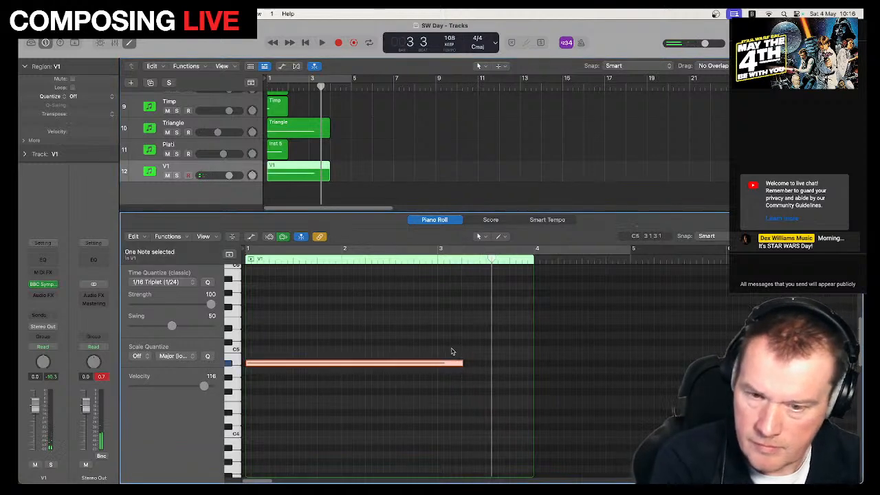
{"action": "left_click", "coordinate": [459, 378]}
{"action": "left_click", "coordinate": [461, 364]}
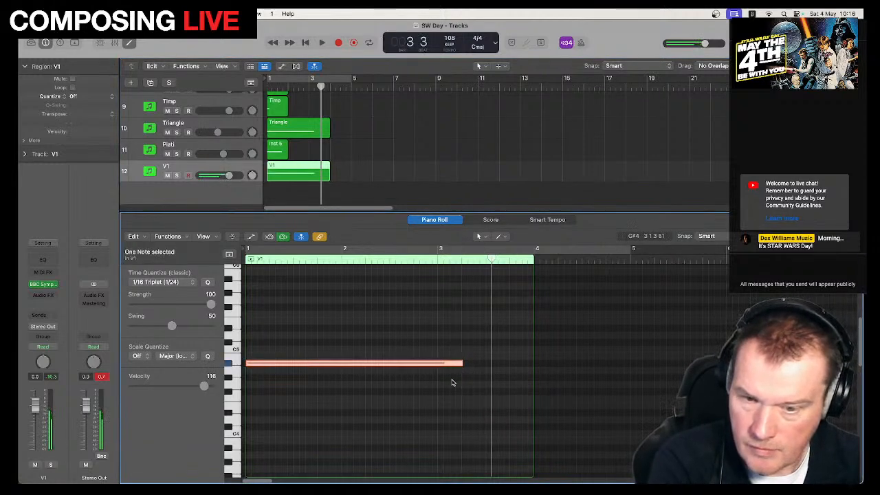
Create a new track with duplicate settings from V1 and rename it V2.
{"action": "right_click", "coordinate": [189, 166]}
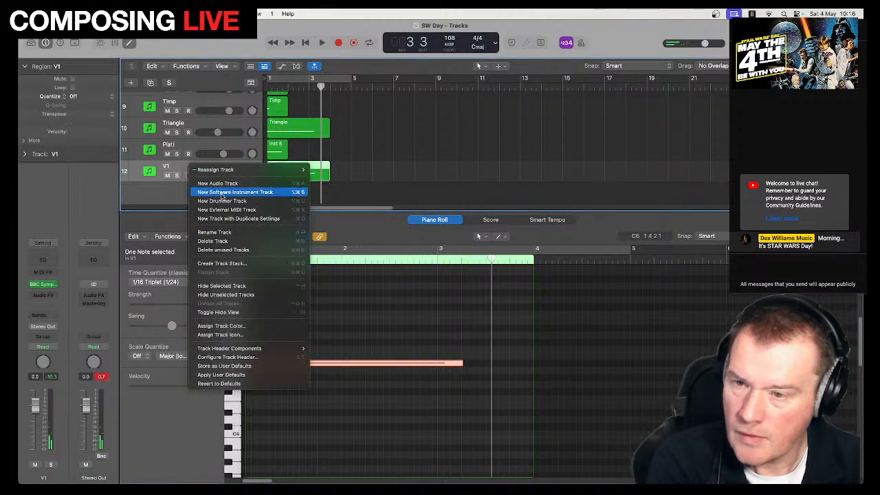
{"action": "left_click", "coordinate": [230, 220]}
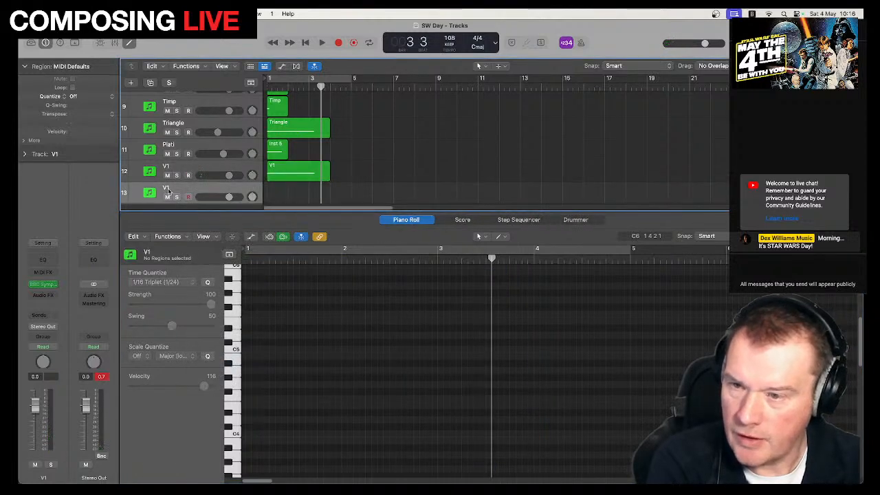
{"action": "double_click", "coordinate": [166, 189]}
{"action": "type", "text": "V"}
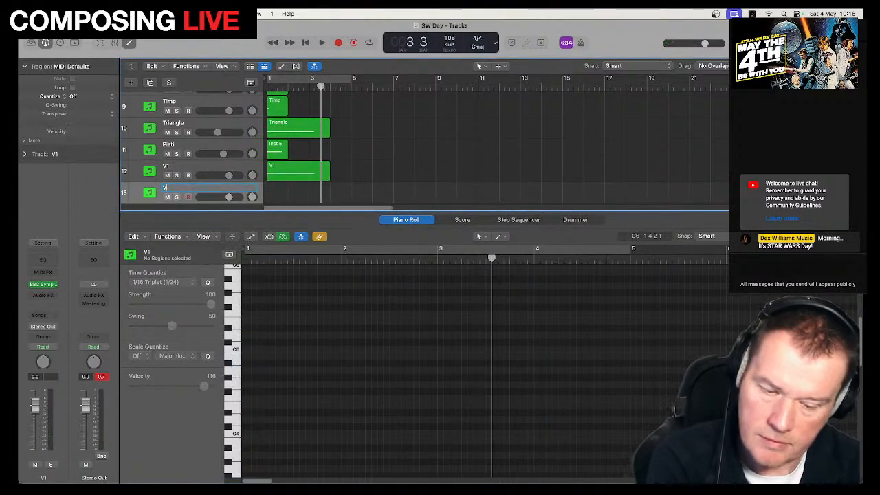
{"action": "type", "text": "2"}
{"action": "key", "text": "Return"}
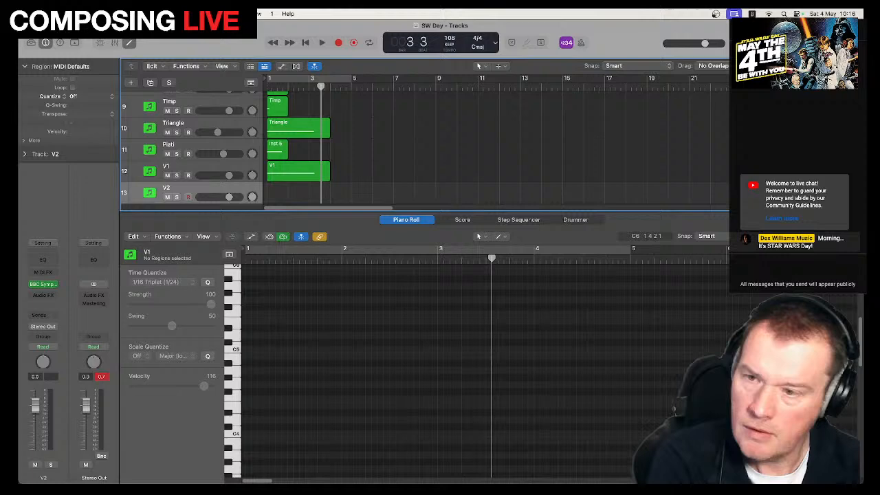
Load the Violins 2 strings preset in the V2 track's BBC Symphony Orchestra instrument.
{"action": "left_click", "coordinate": [43, 284]}
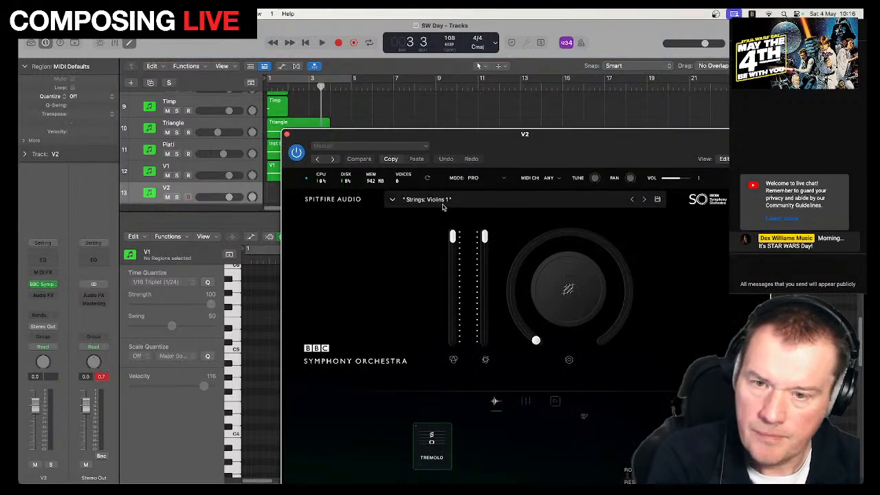
{"action": "left_click", "coordinate": [442, 205]}
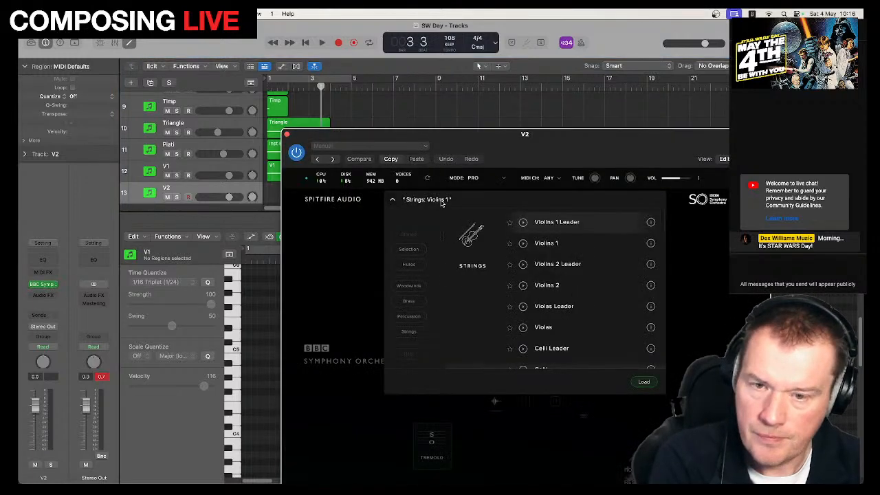
{"action": "double_click", "coordinate": [557, 289]}
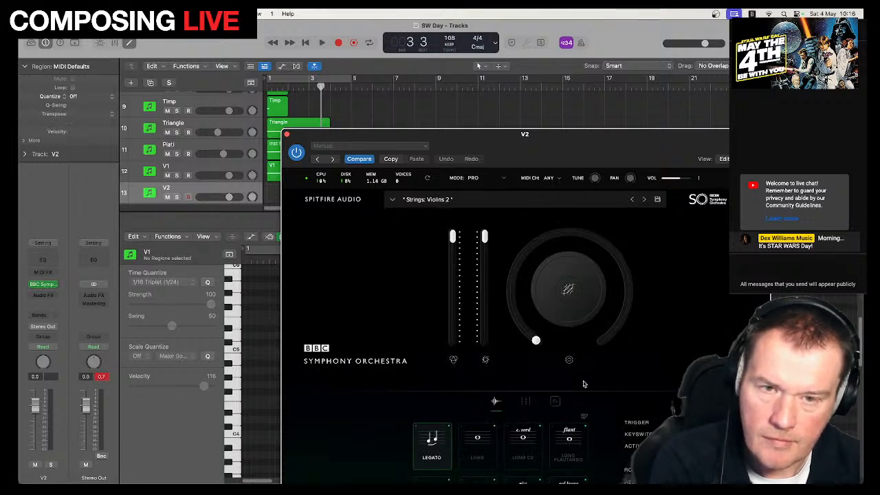
Clear all Violins 2 techniques, add only Tremolo, and close the V2 instrument window.
{"action": "left_click_drag", "start_coordinate": [585, 133], "coordinate": [534, 37]}
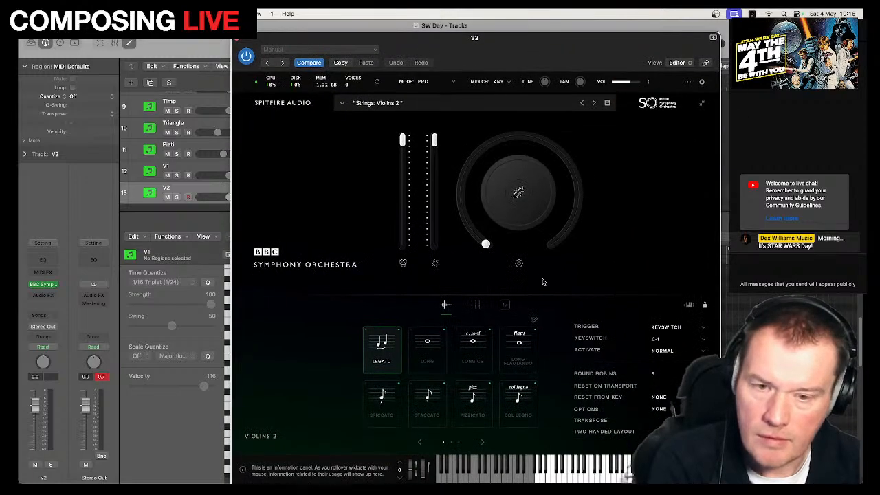
{"action": "left_click", "coordinate": [534, 321]}
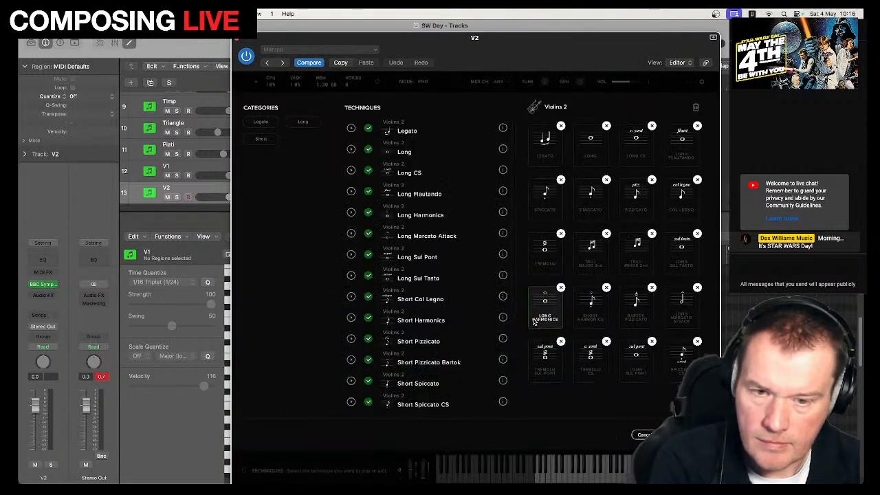
{"action": "left_click", "coordinate": [696, 109]}
{"action": "scroll", "coordinate": [443, 329], "scroll_direction": "down", "scroll_amount": 2}
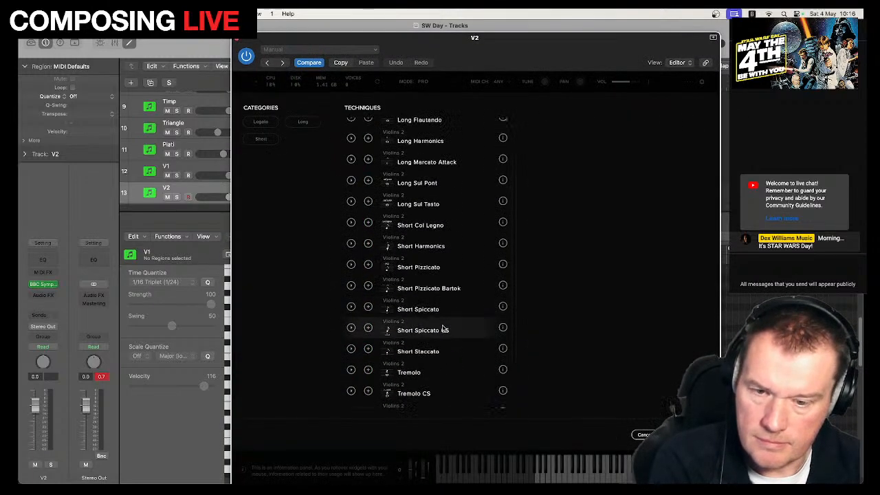
{"action": "left_click", "coordinate": [368, 371]}
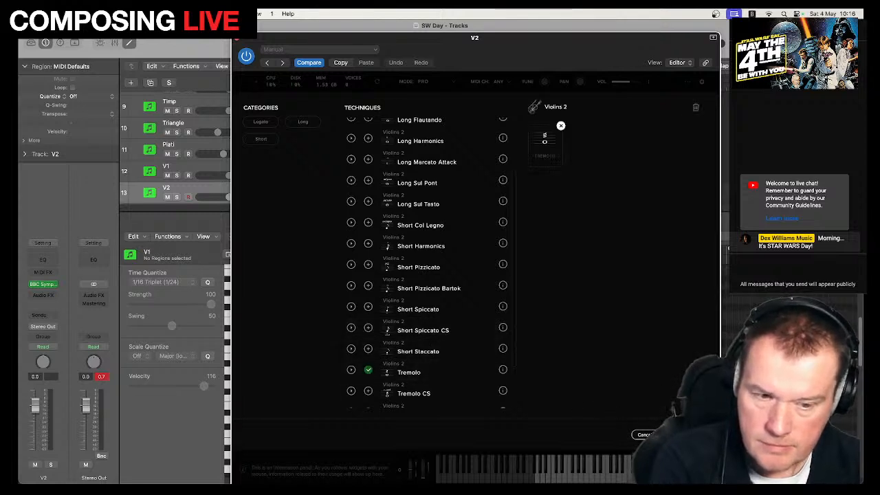
{"action": "left_click", "coordinate": [686, 434]}
{"action": "left_click", "coordinate": [239, 40]}
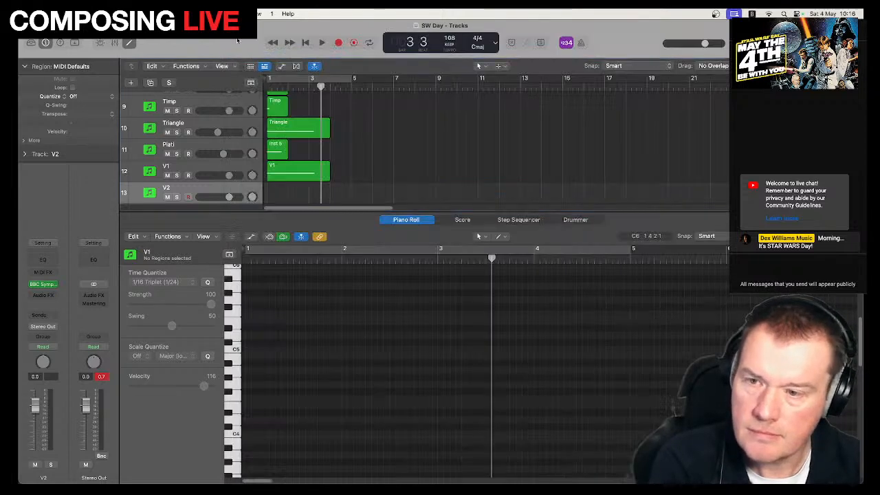
Copy the V1 region onto the V2 track at bar 1 and play the cue back from the start.
{"action": "left_click_drag", "start_coordinate": [311, 170], "coordinate": [311, 191]}
{"action": "key", "text": "shift+space"}
{"action": "key", "text": "space"}
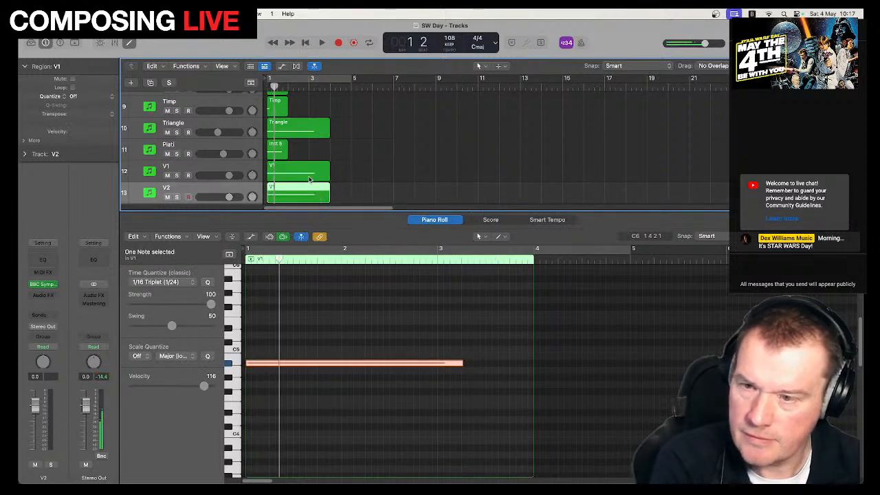
{"action": "key", "text": "space"}
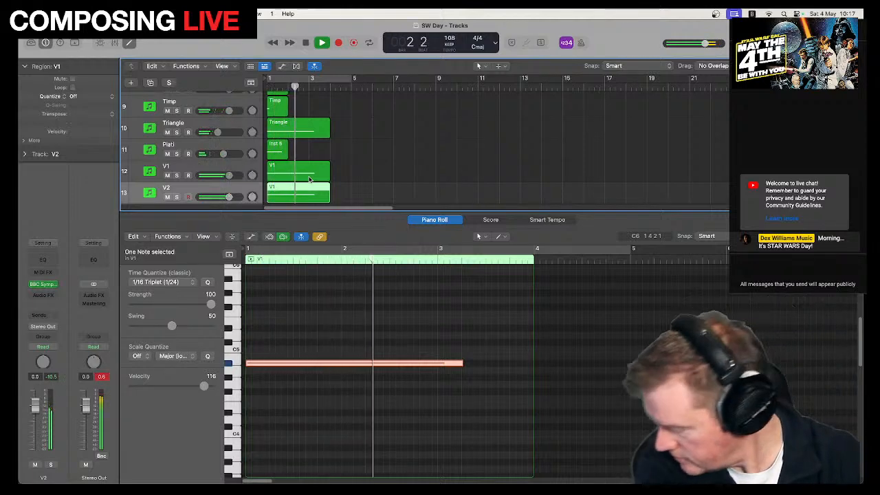
{"action": "key", "text": "space"}
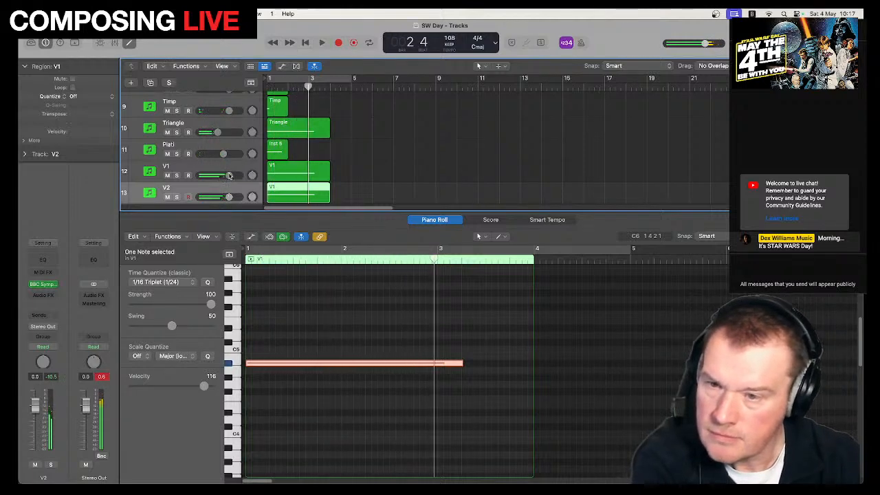
Lower the V1 track's volume and bring V2 down to about -5.6 dB while playing the cue back.
{"action": "left_click_drag", "start_coordinate": [230, 197], "coordinate": [226, 174]}
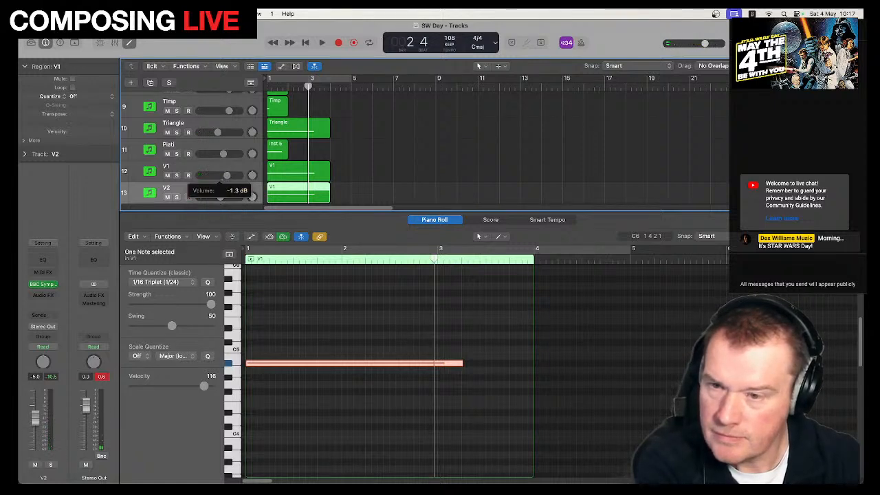
{"action": "key", "text": "space"}
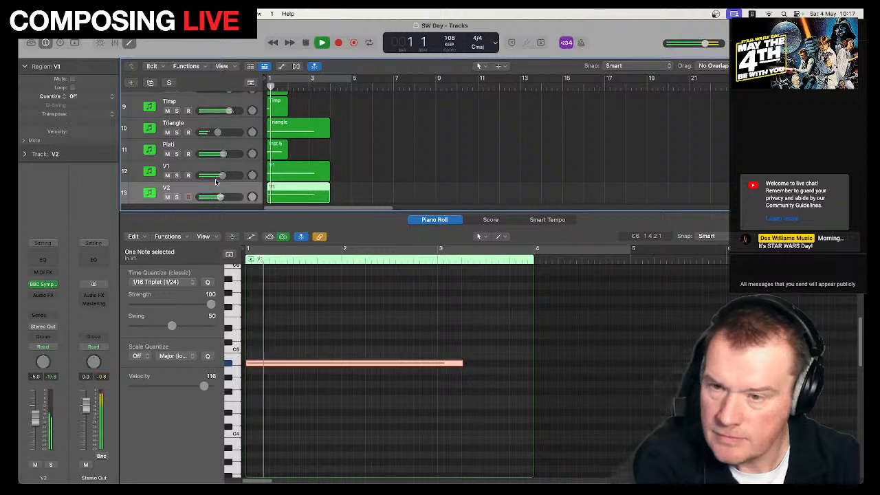
{"action": "left_click_drag", "start_coordinate": [220, 198], "coordinate": [219, 198]}
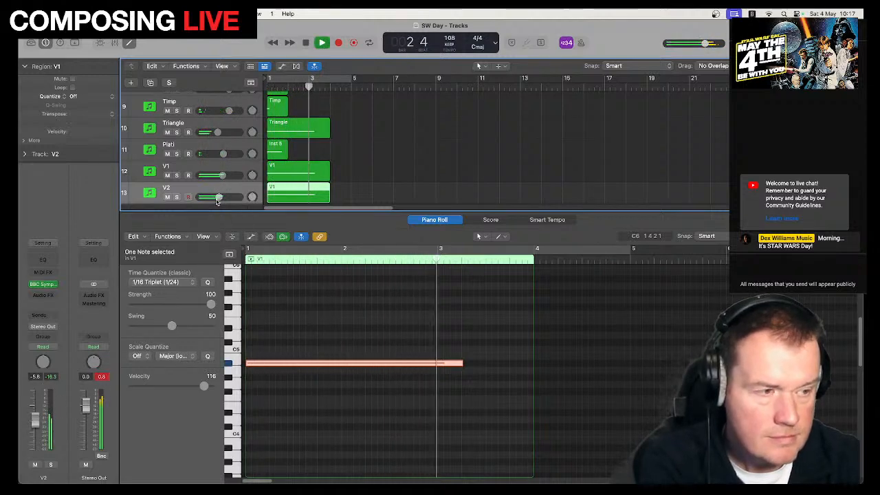
{"action": "key", "text": "space"}
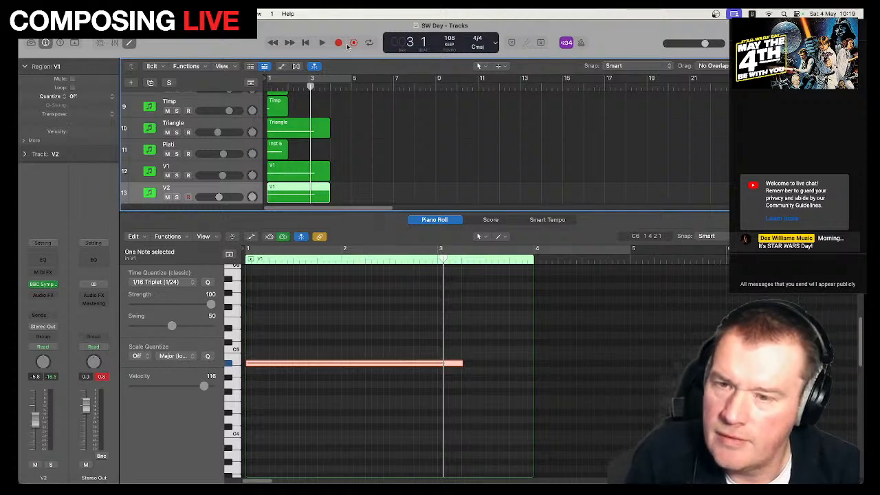
Add an empty software instrument track below Grand Piano and Strings and rename it Horn.
{"action": "scroll", "coordinate": [239, 148], "scroll_direction": "up", "scroll_amount": 1}
{"action": "scroll", "coordinate": [239, 147], "scroll_direction": "up", "scroll_amount": 5}
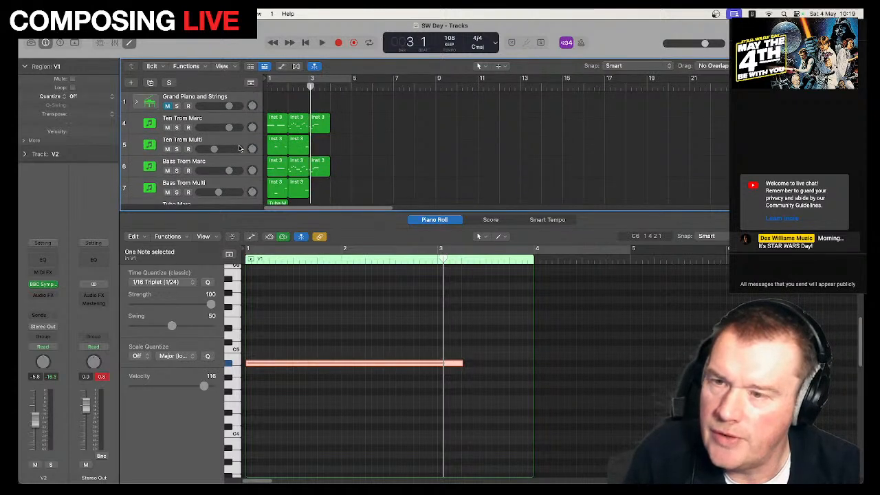
{"action": "left_click", "coordinate": [236, 101]}
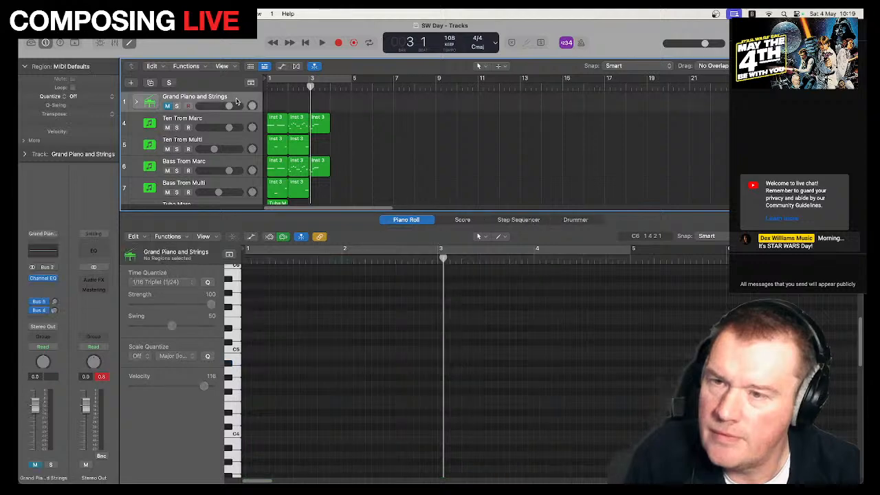
{"action": "left_click", "coordinate": [131, 83]}
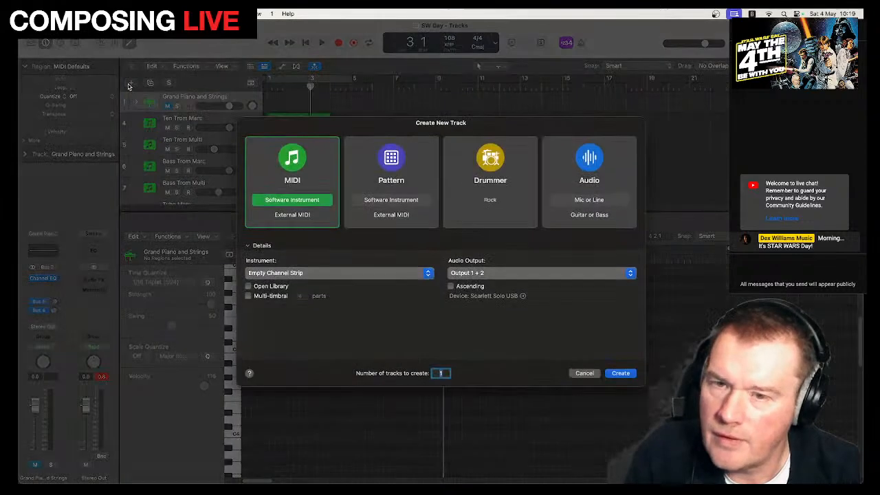
{"action": "left_click", "coordinate": [619, 373]}
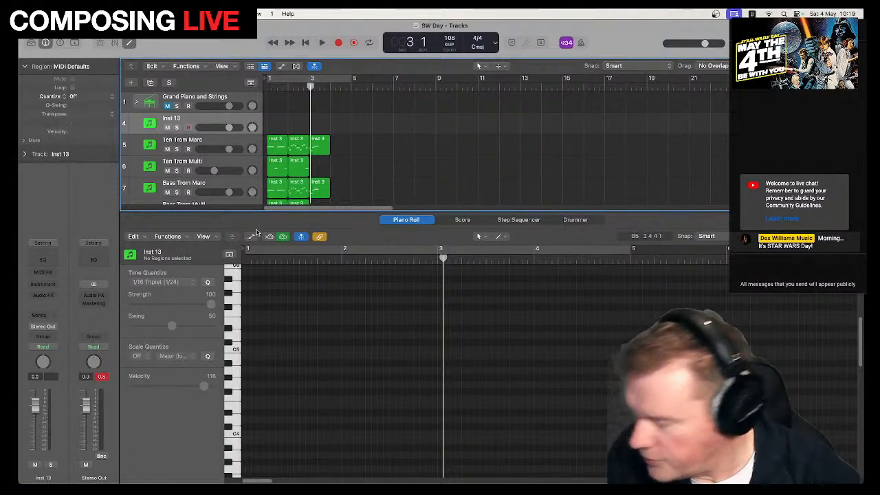
{"action": "double_click", "coordinate": [172, 119]}
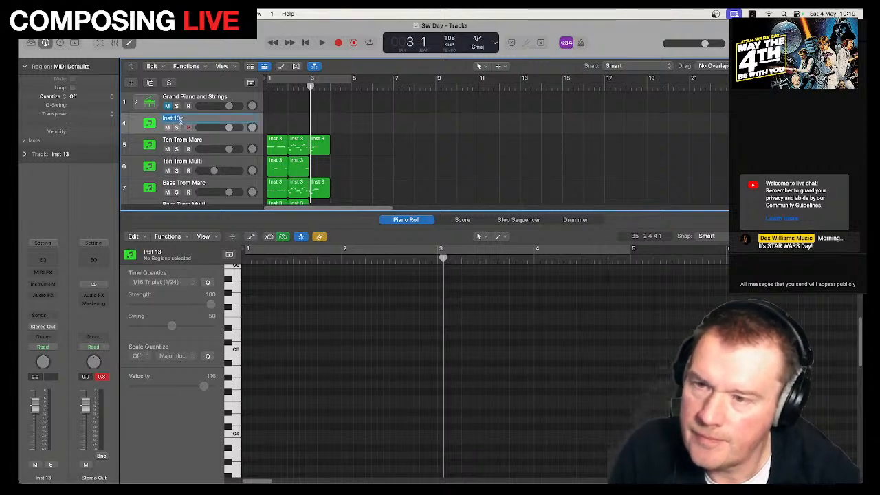
{"action": "type", "text": "Horn"}
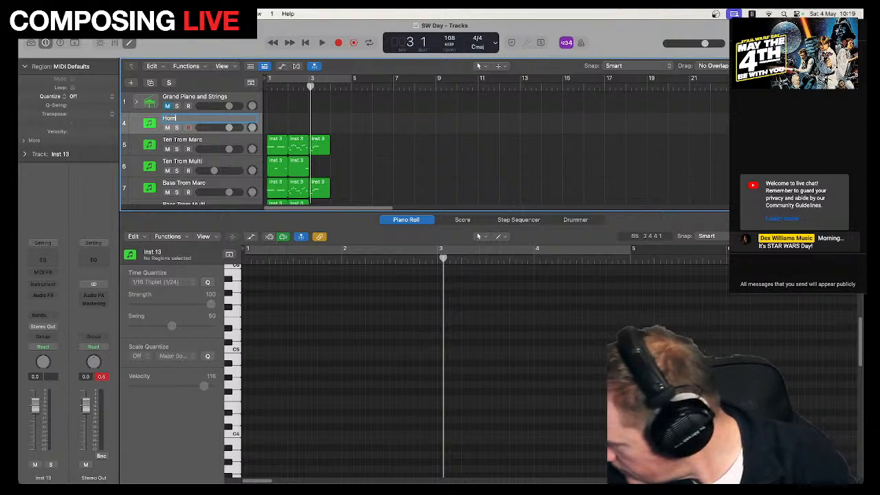
{"action": "key", "text": "Return"}
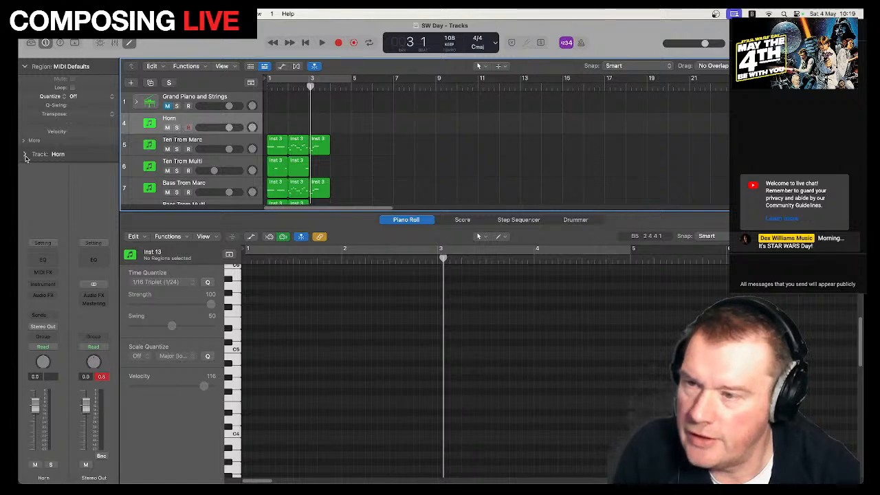
Show the Horn track's parameters and set its transposition to +5.
{"action": "left_click", "coordinate": [24, 155]}
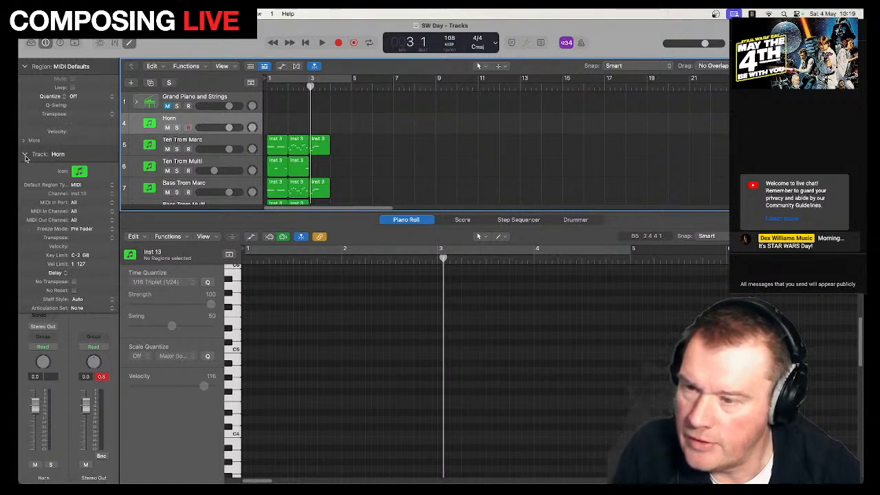
{"action": "left_click", "coordinate": [112, 237]}
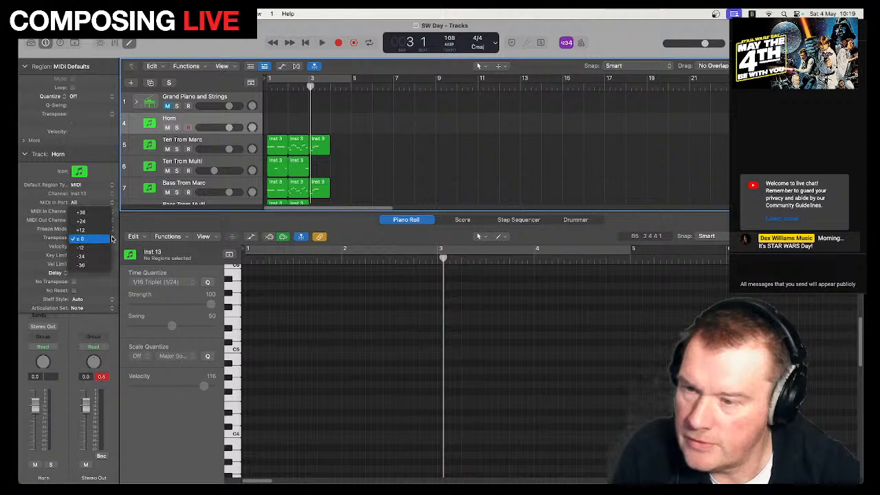
{"action": "left_click", "coordinate": [112, 238]}
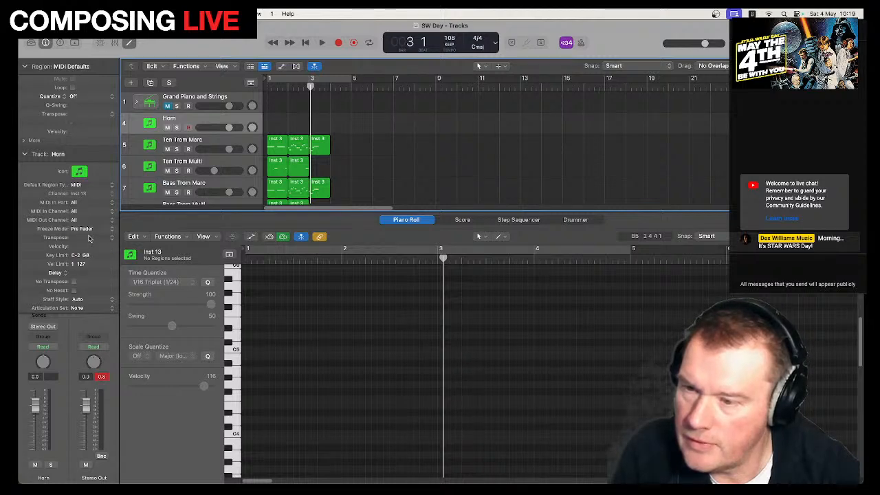
{"action": "double_click", "coordinate": [89, 237]}
{"action": "type", "text": "5"}
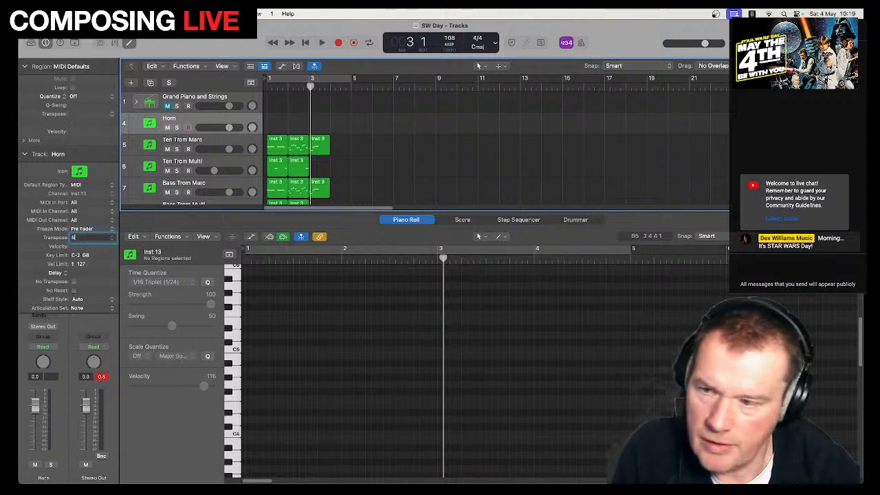
{"action": "key", "text": "Return"}
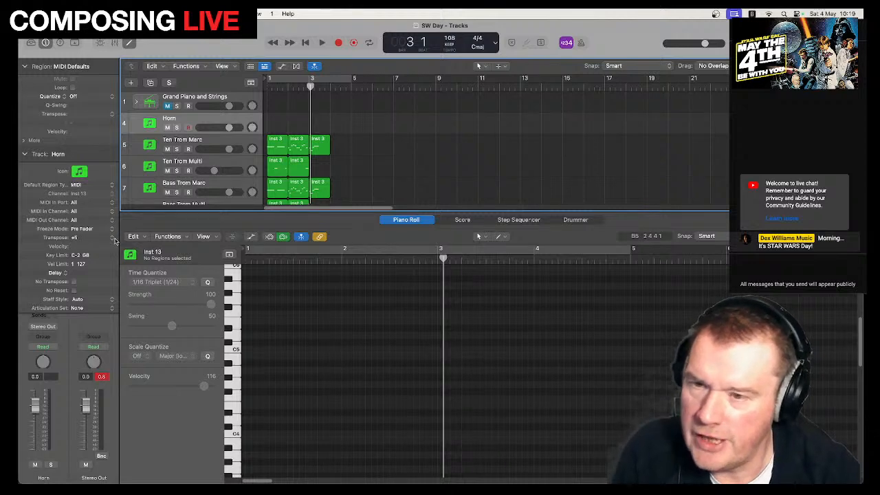
Collapse the Horn track's parameters and load BBC Symphony Orchestra as the track's instrument.
{"action": "right_click", "coordinate": [275, 125]}
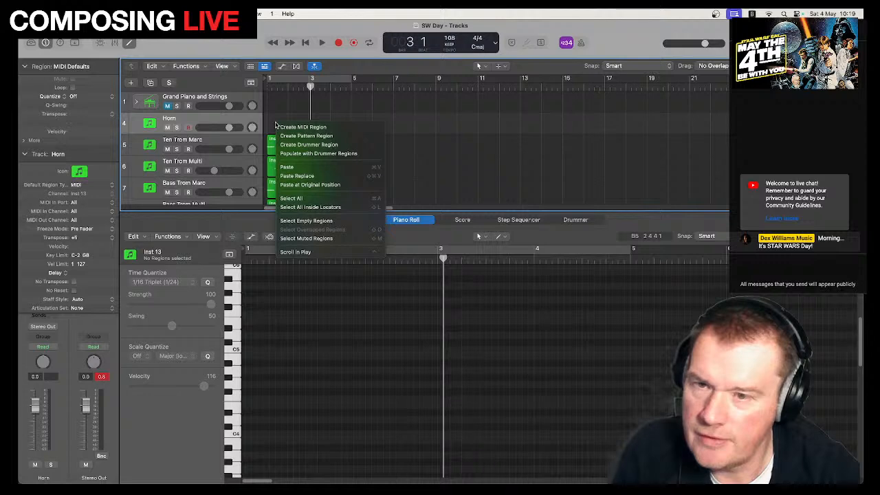
{"action": "left_click", "coordinate": [240, 118]}
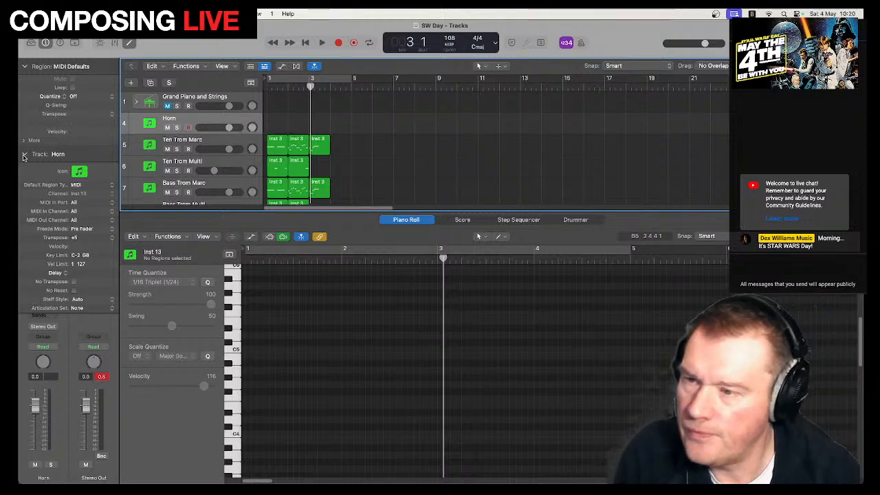
{"action": "left_click", "coordinate": [24, 157]}
{"action": "left_click", "coordinate": [43, 286]}
{"action": "mouse_move", "coordinate": [79, 241]}
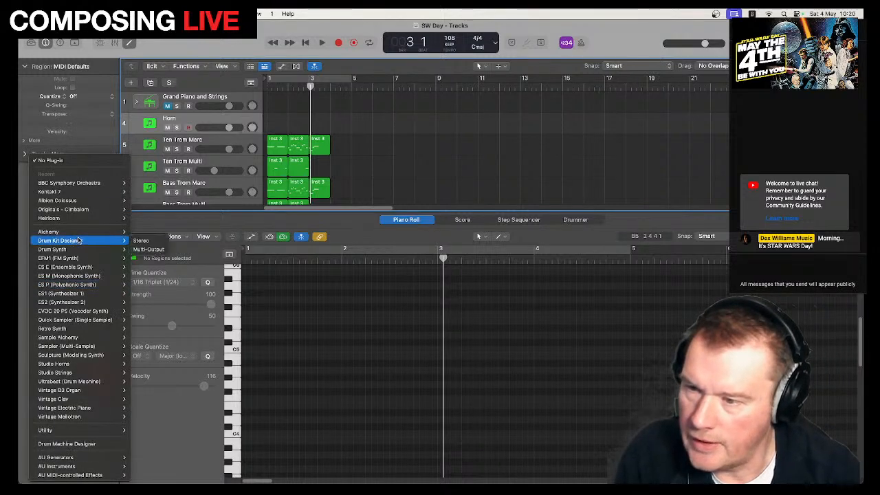
{"action": "mouse_move", "coordinate": [79, 183]}
{"action": "left_click", "coordinate": [152, 187]}
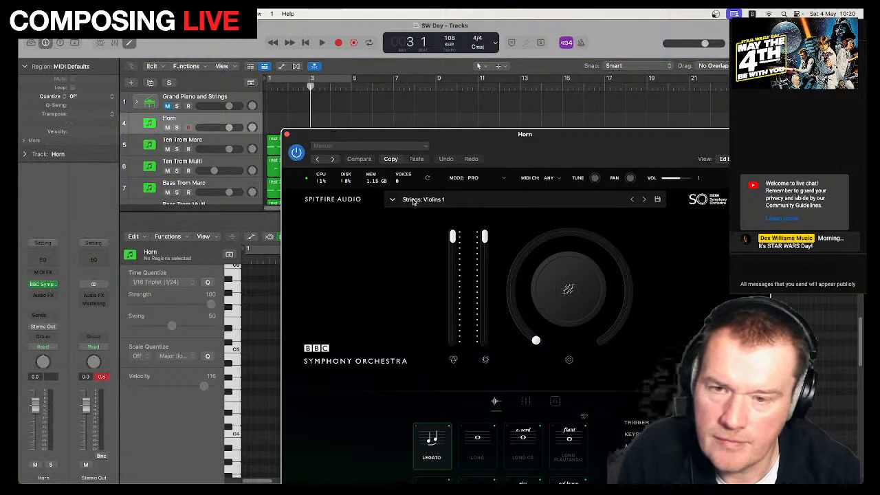
Load the Horns a4 brass preset in the Horn track's BBC Symphony Orchestra instrument.
{"action": "left_click_drag", "start_coordinate": [415, 144], "coordinate": [352, 58]}
{"action": "left_click", "coordinate": [332, 113]}
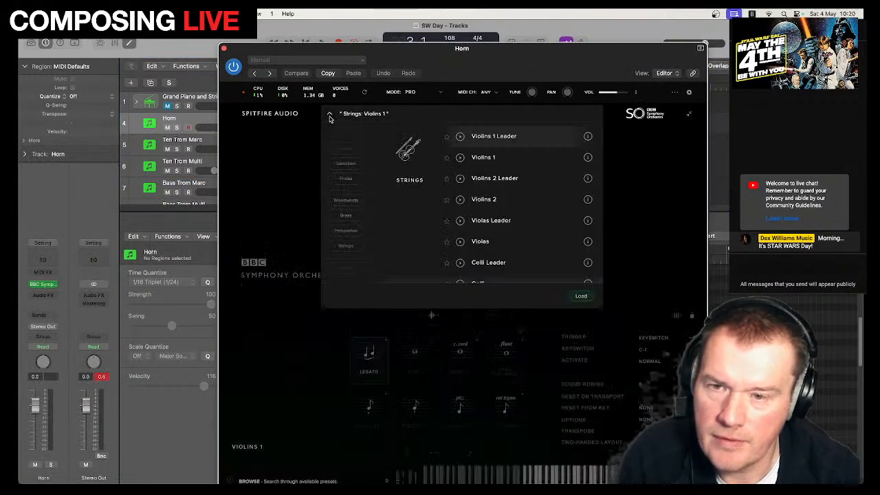
{"action": "scroll", "coordinate": [523, 218], "scroll_direction": "down", "scroll_amount": 6}
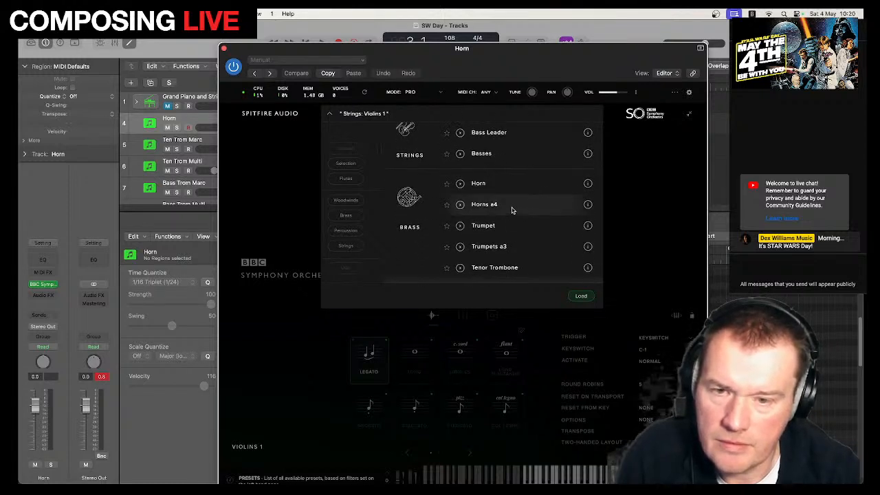
{"action": "double_click", "coordinate": [512, 210]}
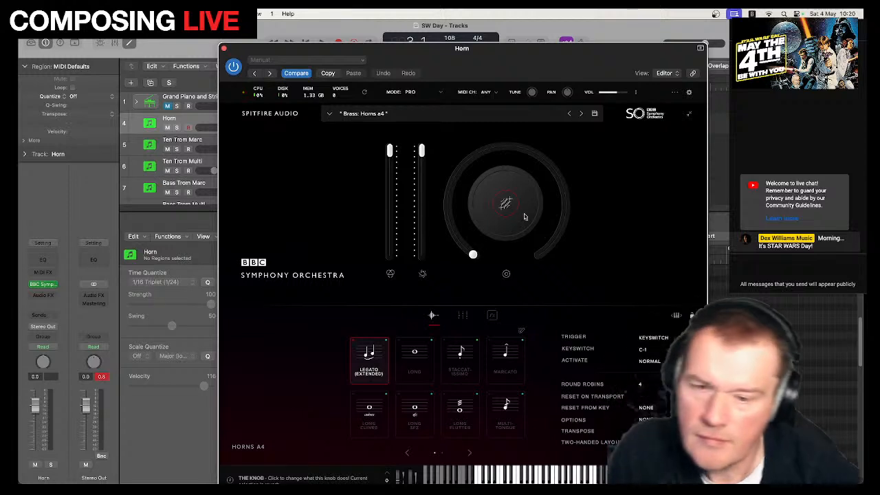
Reduce the Horns a4 techniques to Short Marcato only and close the instrument window.
{"action": "left_click", "coordinate": [506, 365]}
{"action": "left_click", "coordinate": [520, 330]}
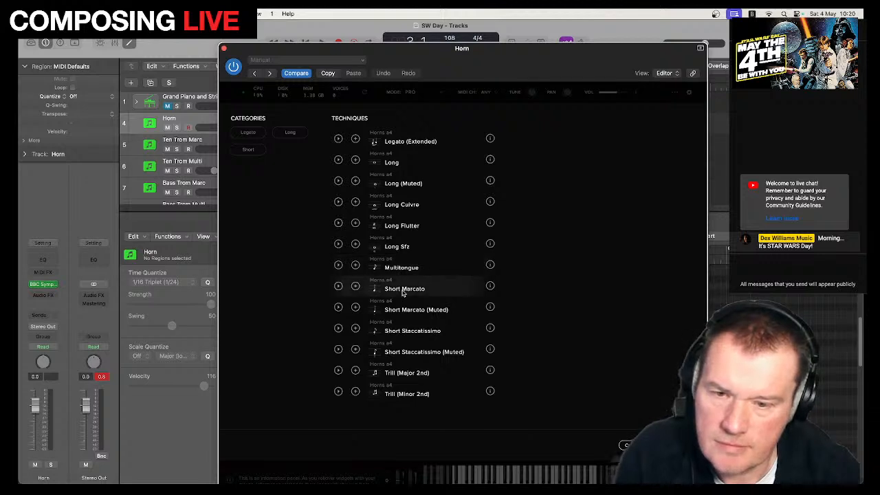
{"action": "left_click", "coordinate": [355, 285]}
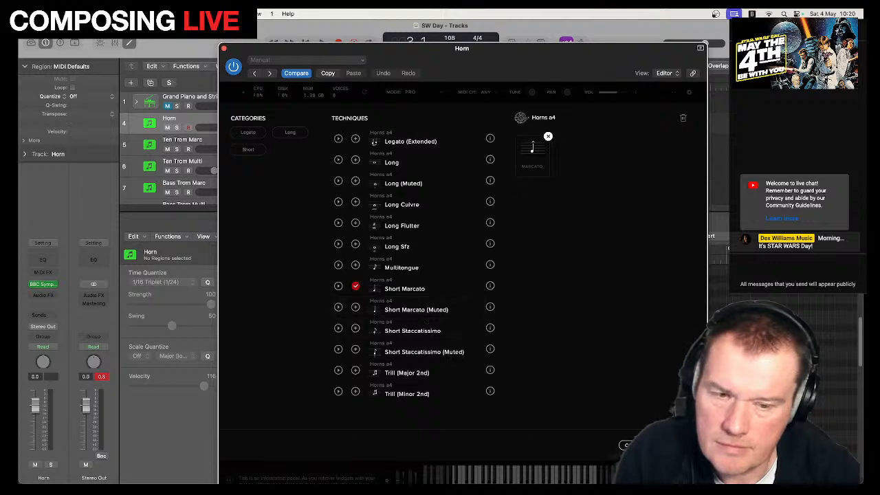
{"action": "left_click", "coordinate": [670, 445]}
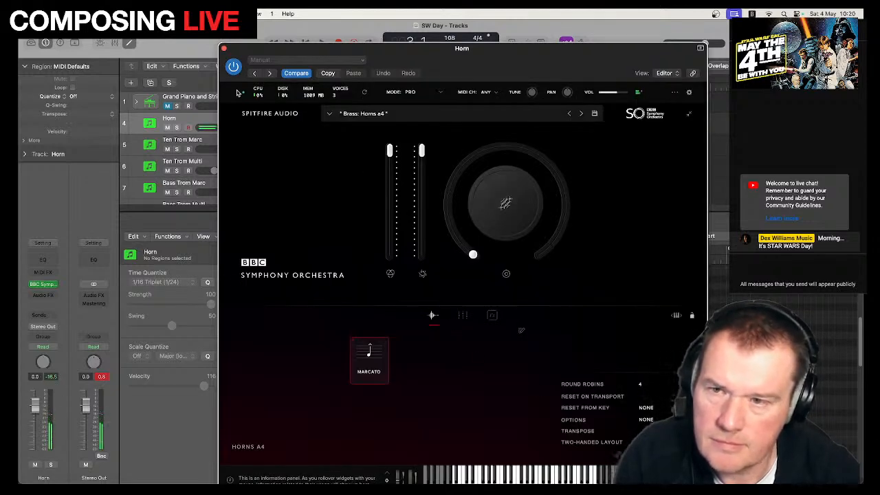
{"action": "left_click", "coordinate": [222, 49]}
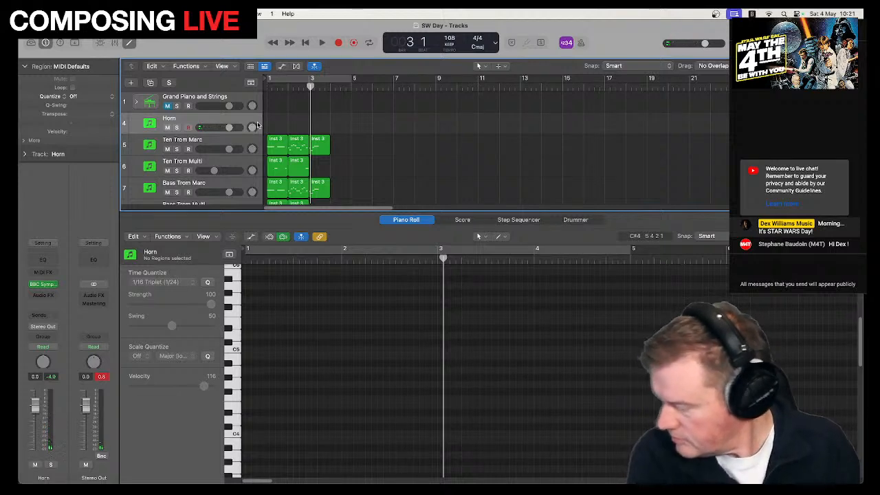
Play the cue back from the start and stop it in bar 3.
{"action": "key", "text": "Return"}
{"action": "key", "text": "space"}
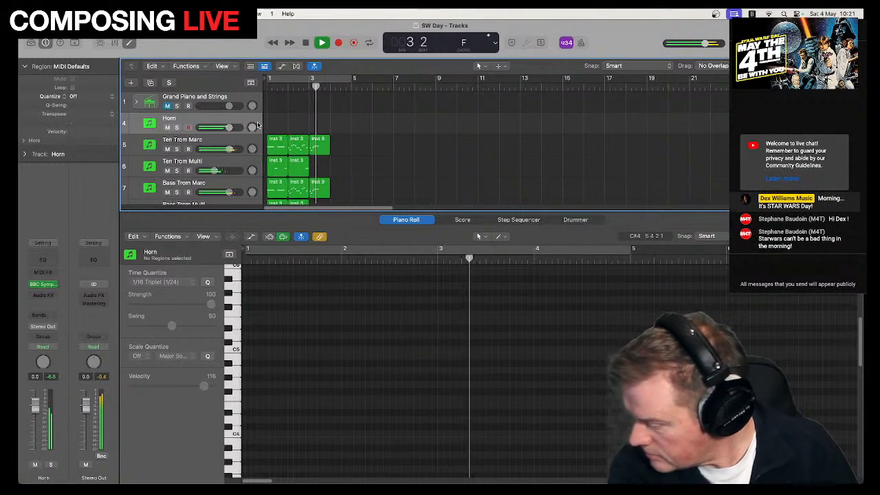
{"action": "key", "text": "space"}
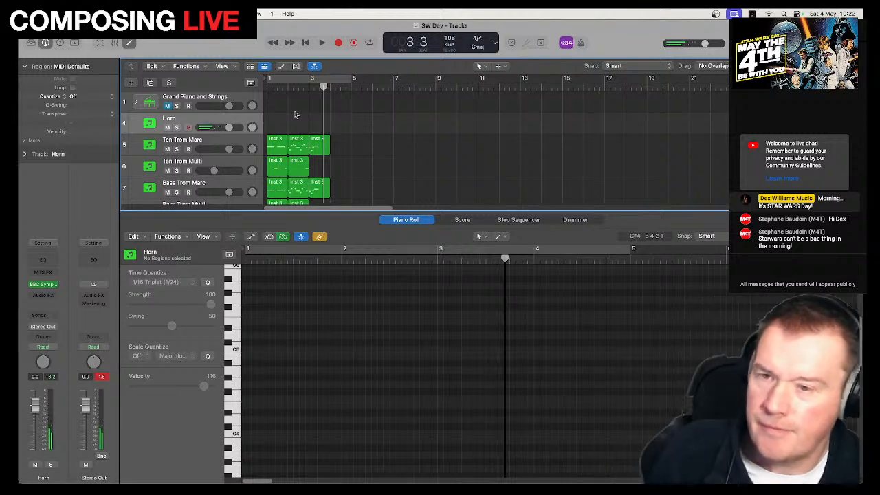
Create an empty MIDI region at bar 1 on the Horn track and show it enlarged in the Piano Roll.
{"action": "right_click", "coordinate": [270, 119]}
{"action": "left_click", "coordinate": [281, 124]}
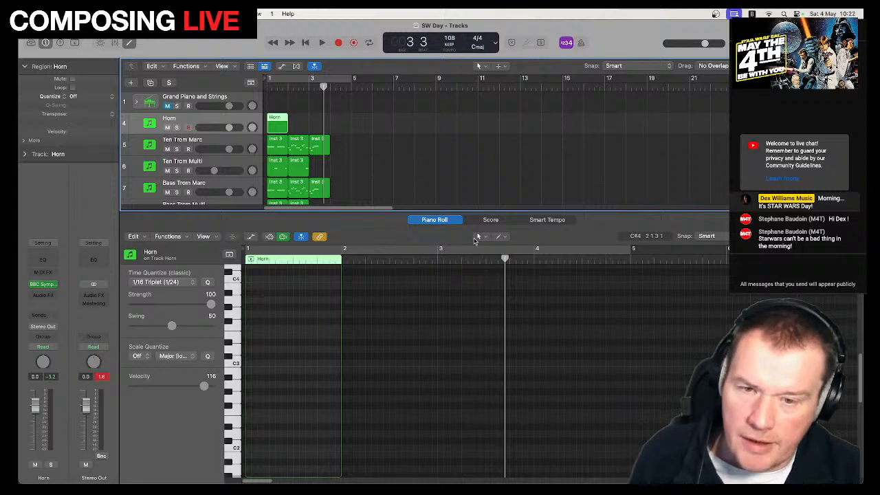
{"action": "key", "text": "Tab"}
{"action": "key", "text": "super+Right"}
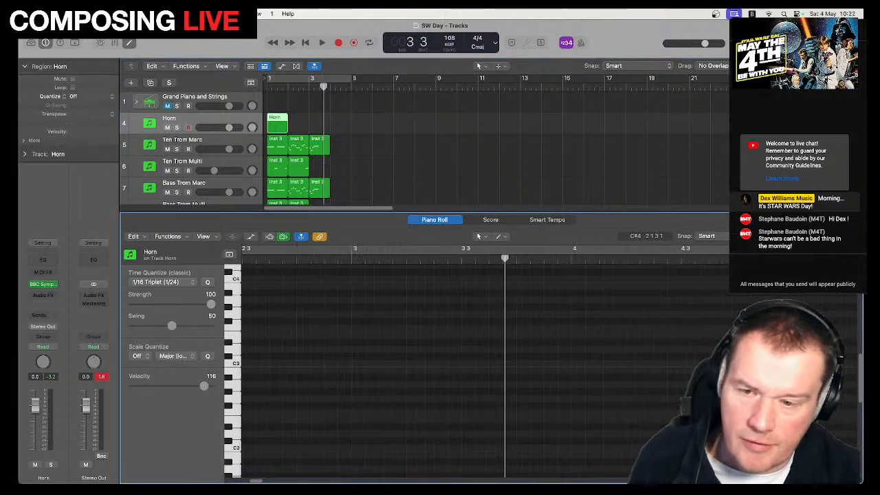
{"action": "key", "text": "super+Left"}
{"action": "key", "text": "super+Right"}
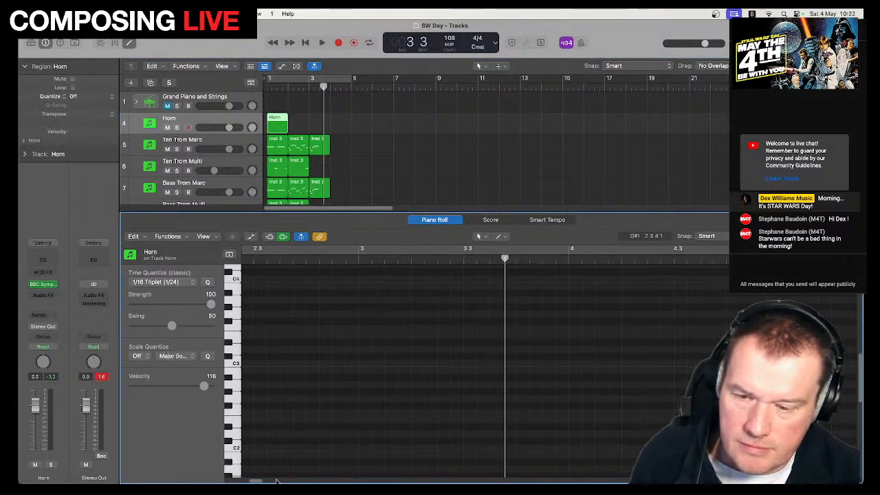
{"action": "left_click_drag", "start_coordinate": [253, 481], "coordinate": [243, 481]}
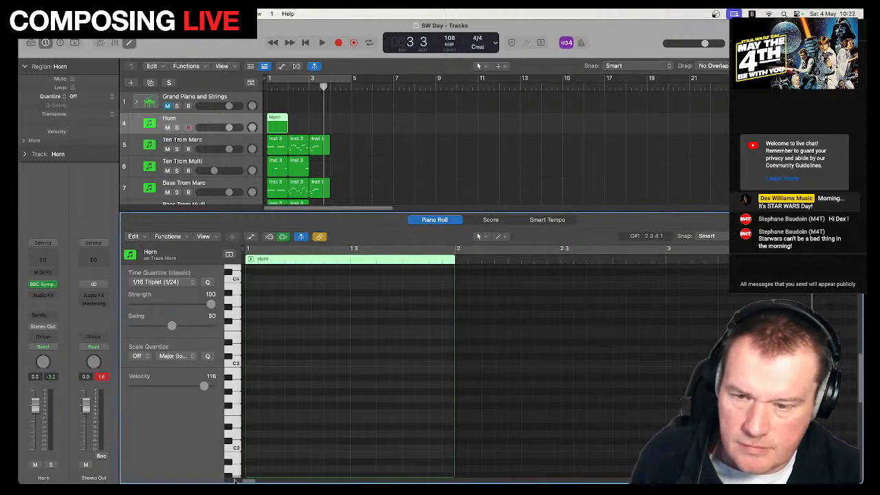
Brush in eighth notes A2 and F3 on beat 1 of the Horn region using 1/8 Note quantize, and play them back.
{"action": "left_click", "coordinate": [479, 236]}
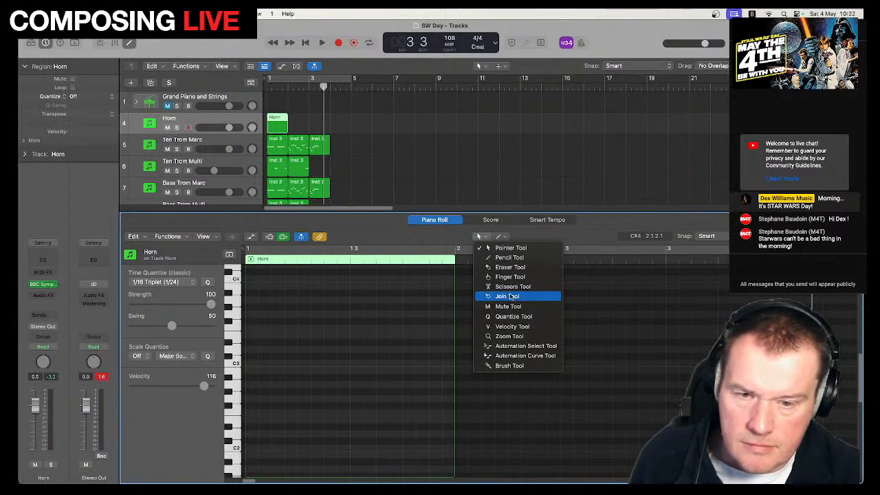
{"action": "left_click", "coordinate": [505, 365]}
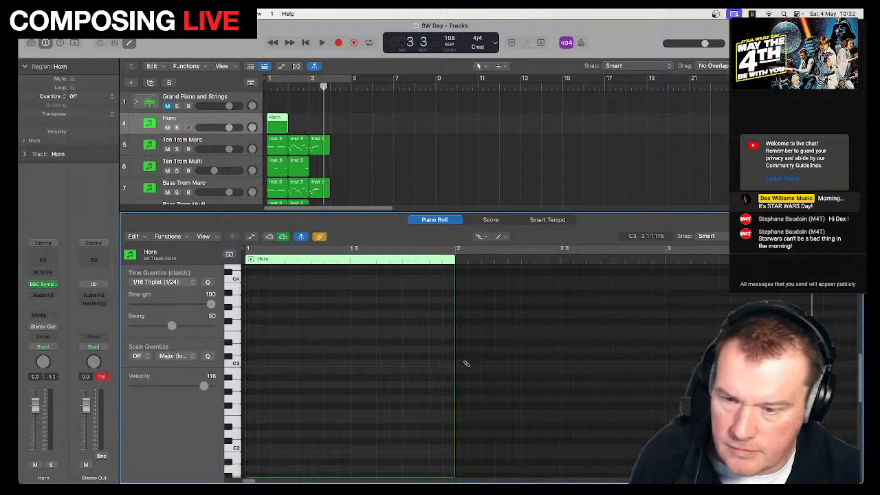
{"action": "left_click", "coordinate": [251, 302]}
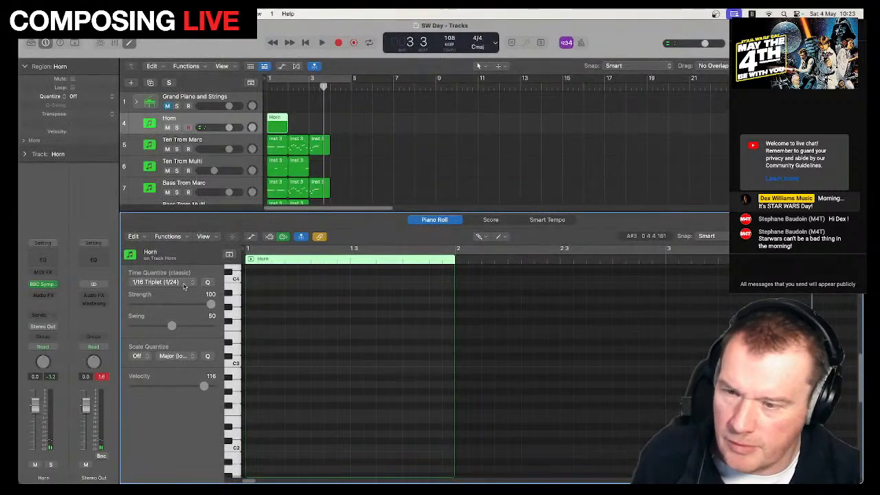
{"action": "left_click", "coordinate": [180, 283]}
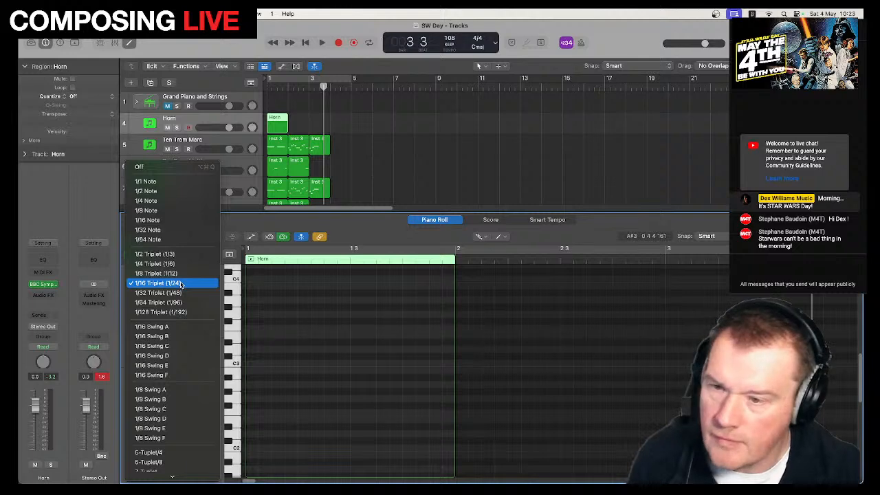
{"action": "left_click", "coordinate": [164, 211]}
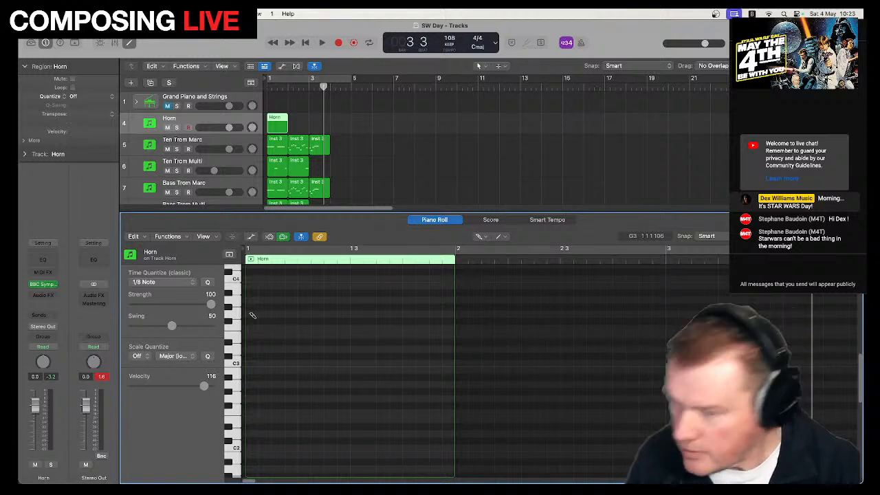
{"action": "left_click", "coordinate": [254, 385]}
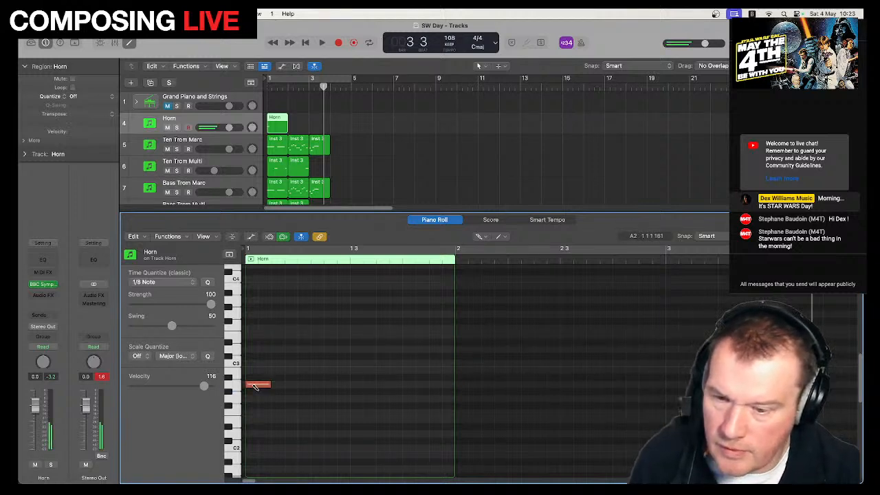
{"action": "left_click", "coordinate": [253, 329]}
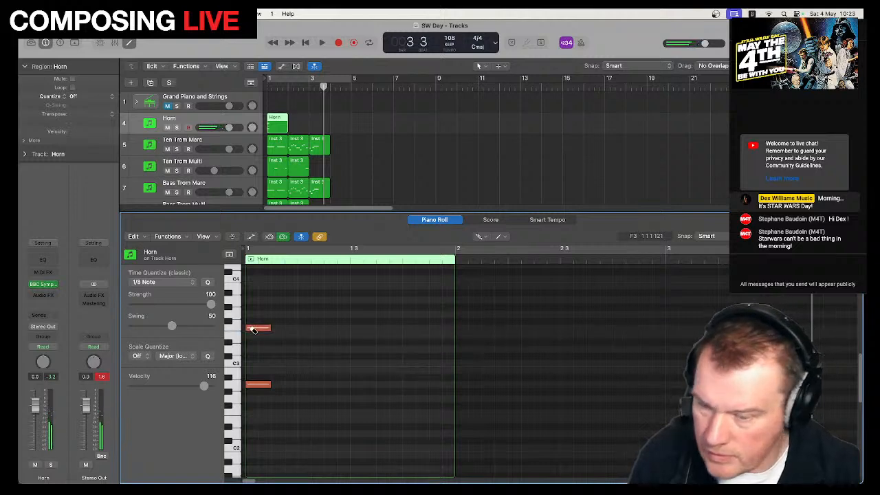
{"action": "key", "text": "space"}
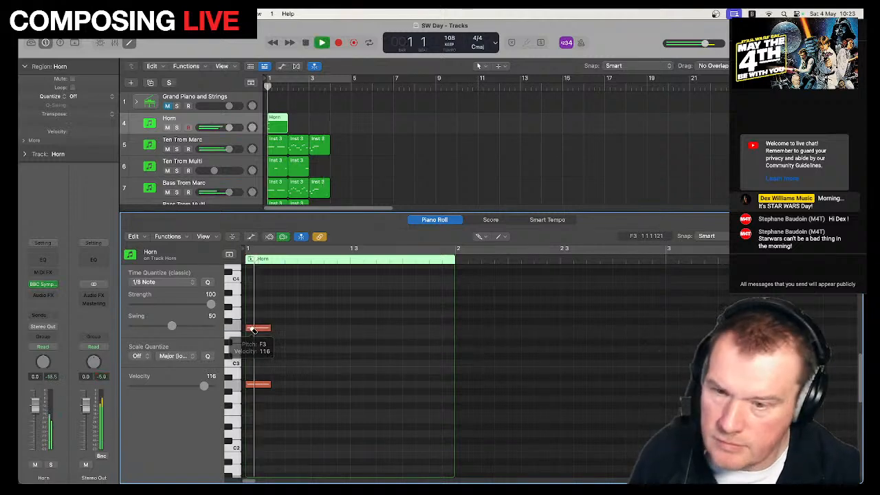
{"action": "key", "text": "space"}
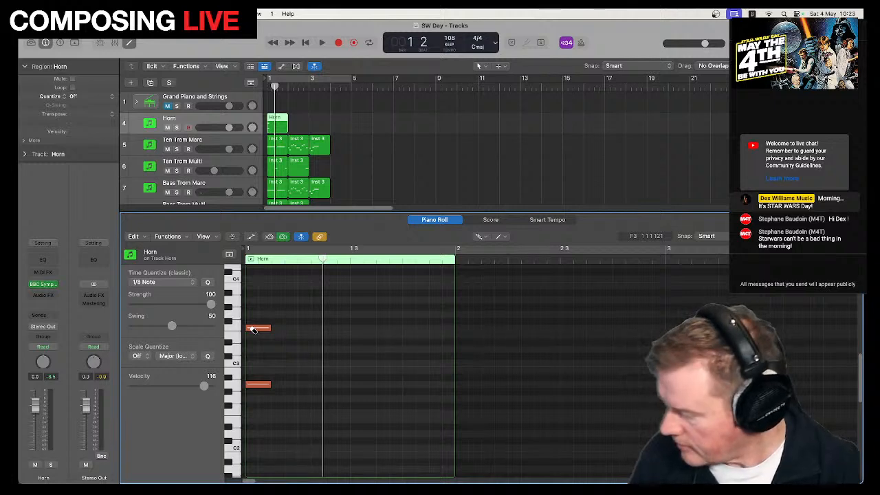
Brush in a quarter-note F2 on beat 2 and an eighth-note F2 on the second half of beat 3 of the Horn region.
{"action": "left_click", "coordinate": [176, 282]}
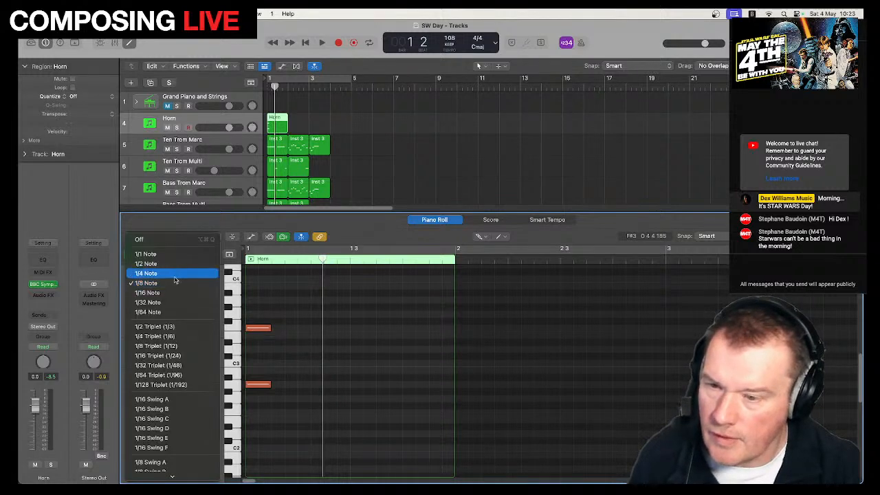
{"action": "left_click", "coordinate": [175, 273]}
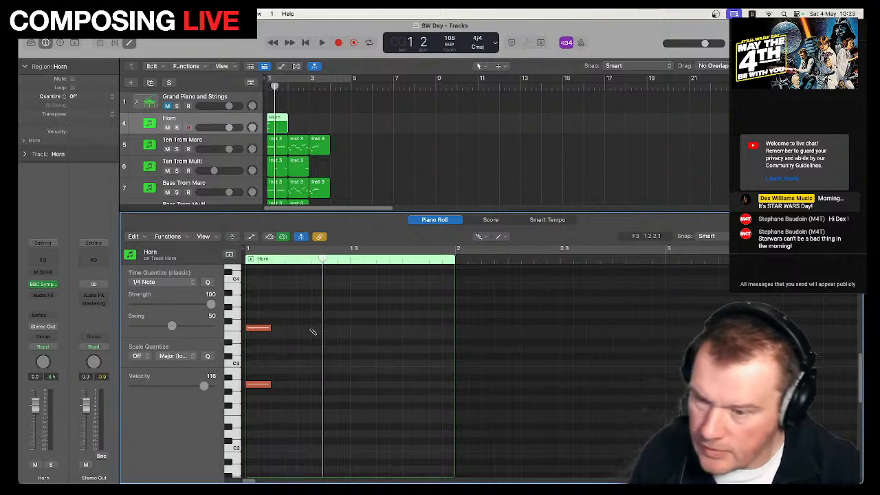
{"action": "left_click", "coordinate": [302, 412]}
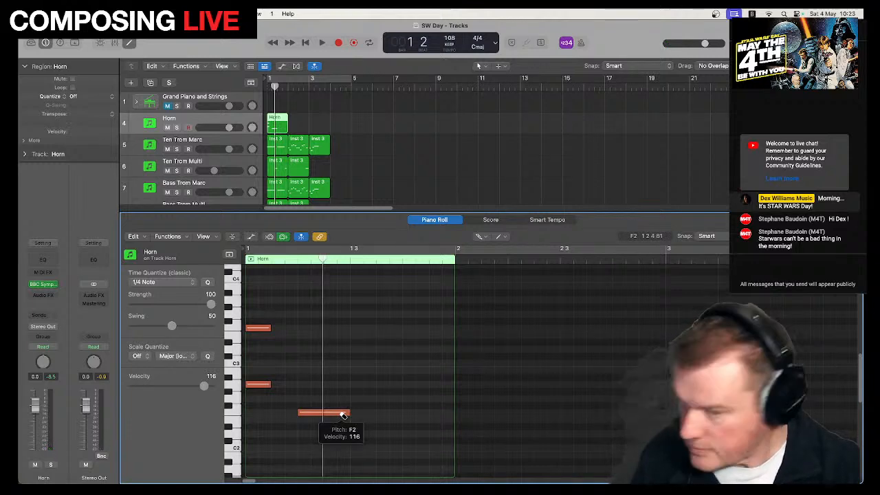
{"action": "left_click", "coordinate": [178, 285]}
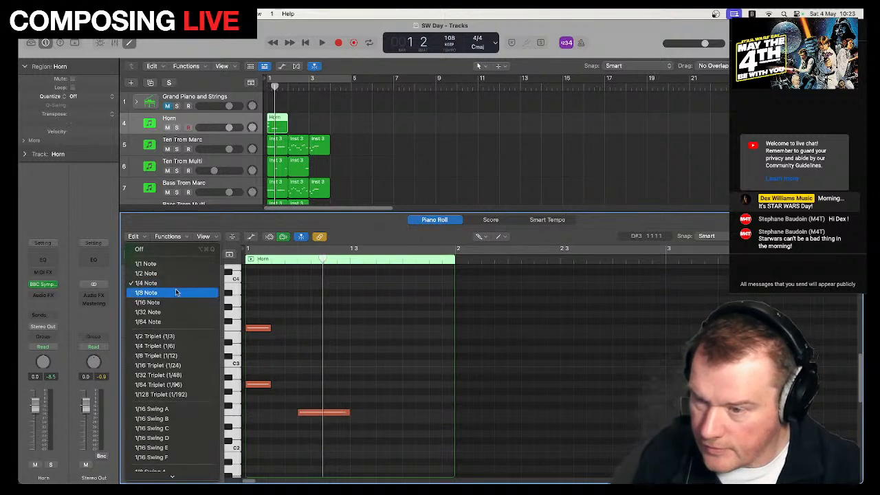
{"action": "left_click", "coordinate": [176, 291]}
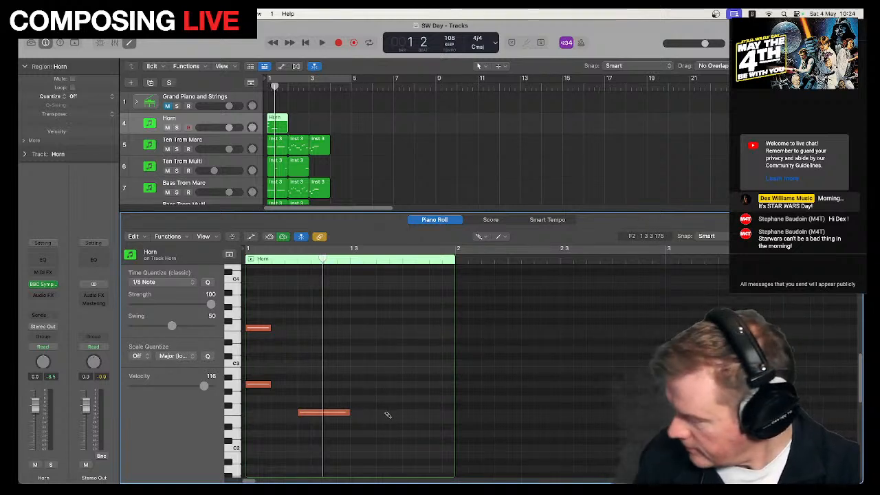
{"action": "left_click", "coordinate": [388, 413]}
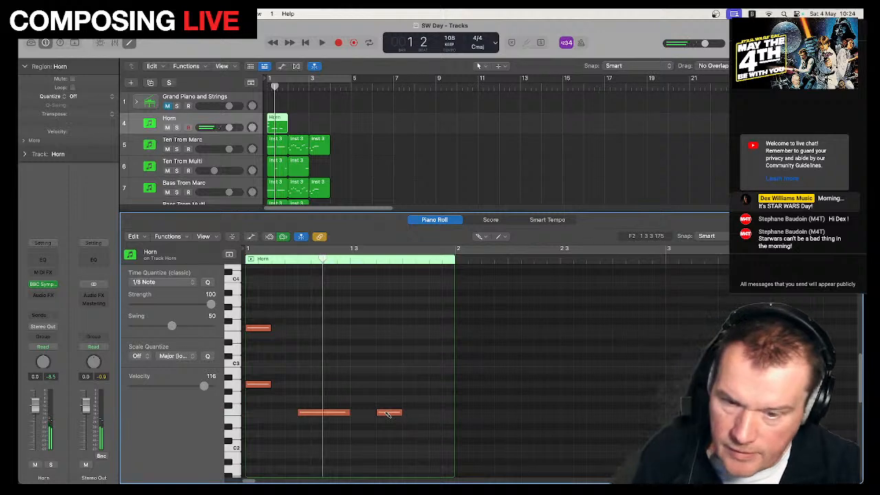
Brush in three eighth-note-triplet F2 notes on beat 4 of bar 1 using 1/8 Triplet quantize.
{"action": "left_click", "coordinate": [165, 284]}
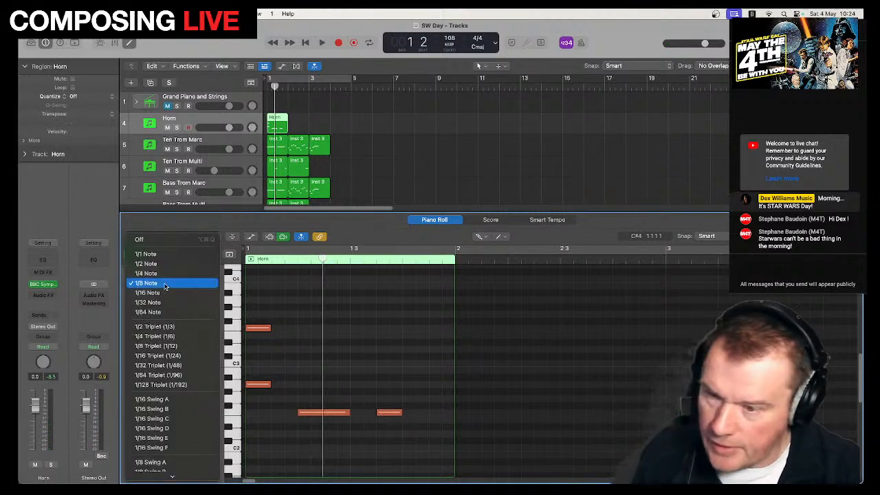
{"action": "left_click", "coordinate": [177, 349]}
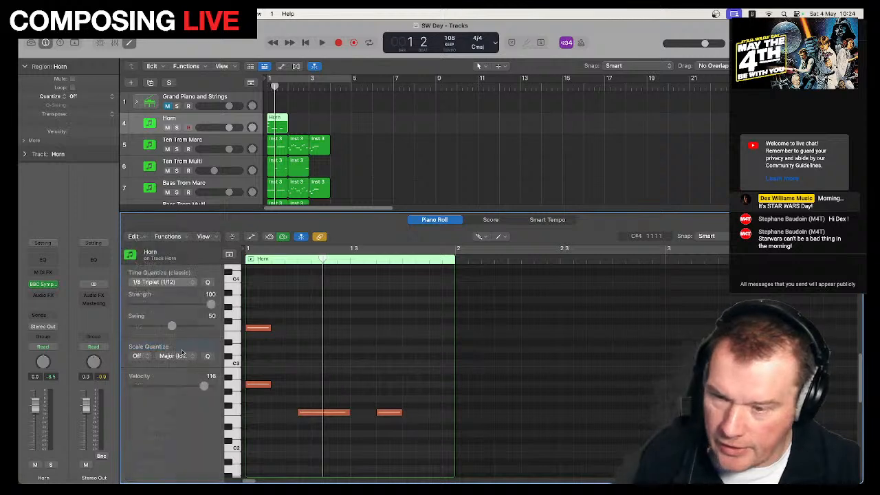
{"action": "left_click_drag", "start_coordinate": [402, 412], "coordinate": [430, 412]}
{"action": "left_click", "coordinate": [429, 412]}
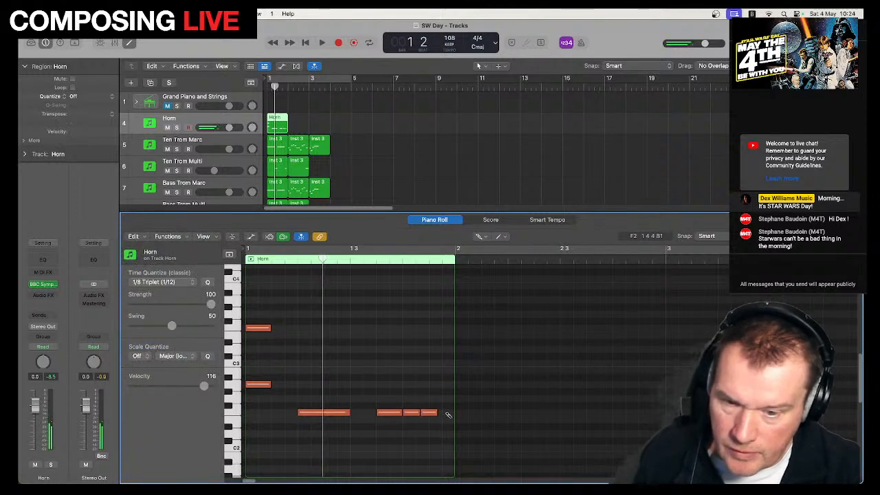
{"action": "left_click", "coordinate": [444, 413]}
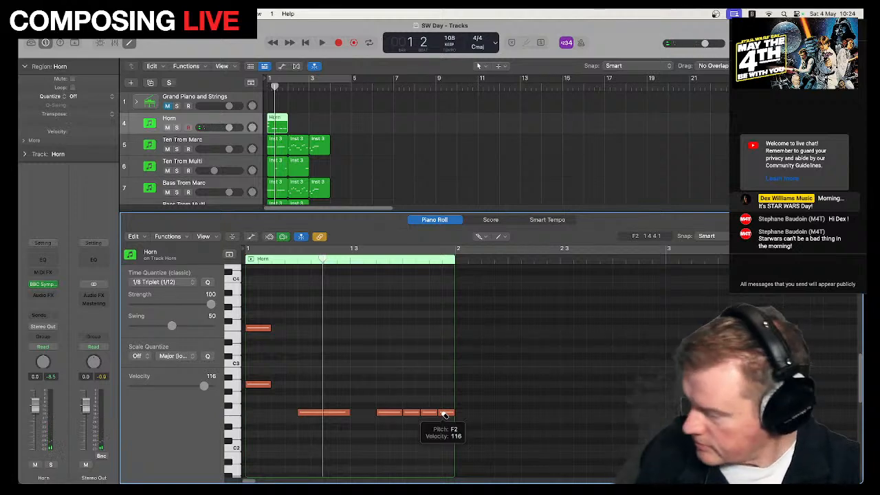
Brush in a quarter-note-triplet F2 on beat 1 of bar 2 using 1/4 Triplet quantize.
{"action": "left_click", "coordinate": [172, 282]}
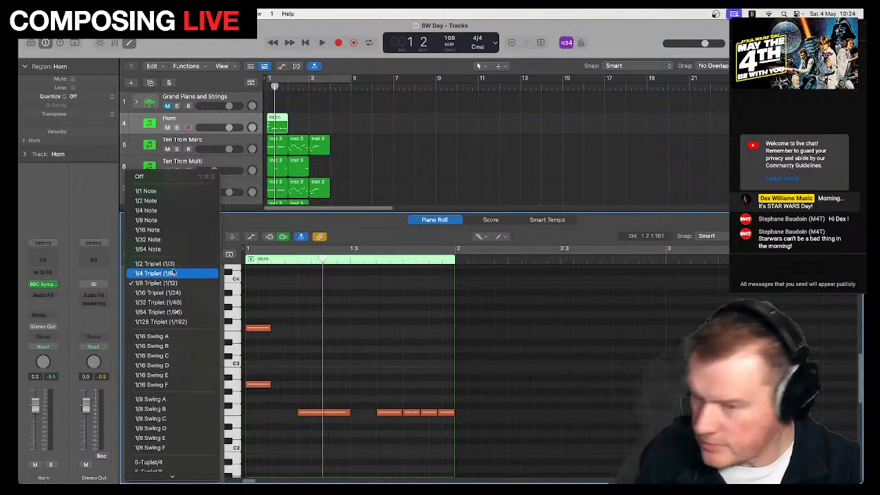
{"action": "left_click", "coordinate": [173, 273]}
{"action": "left_click", "coordinate": [464, 413]}
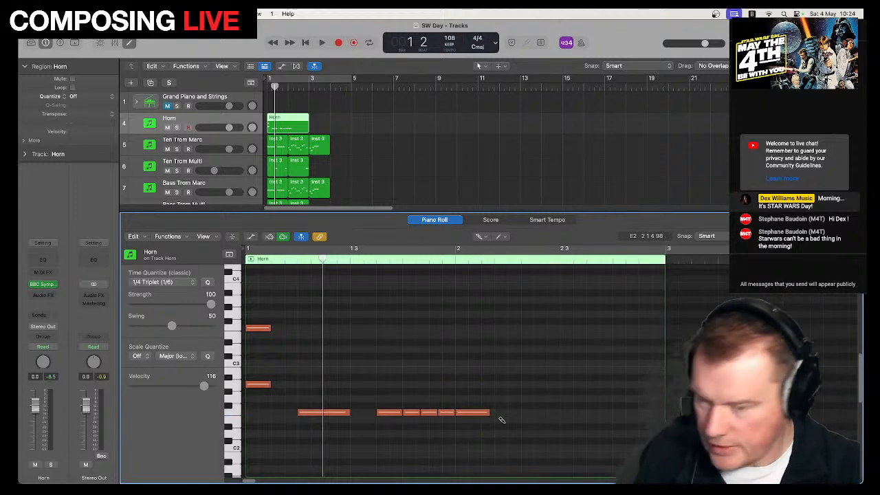
Shorten the four short F2 notes at the end of bar 1 together, leaving small gaps between them.
{"action": "left_click", "coordinate": [485, 238]}
{"action": "left_click", "coordinate": [507, 247]}
{"action": "left_click_drag", "start_coordinate": [393, 391], "coordinate": [445, 439]}
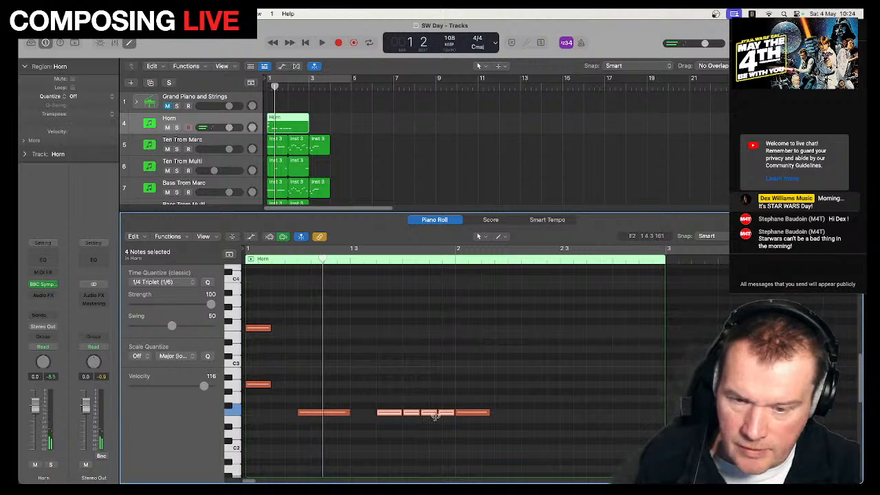
{"action": "left_click_drag", "start_coordinate": [437, 413], "coordinate": [433, 414]}
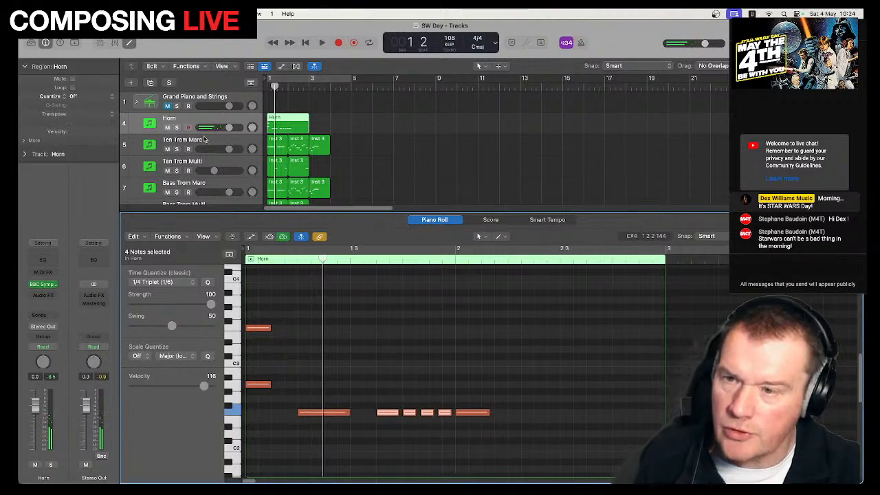
Solo the Horn track, play its phrase twice from the start, and turn the solo off.
{"action": "left_click", "coordinate": [176, 127]}
{"action": "key", "text": "space"}
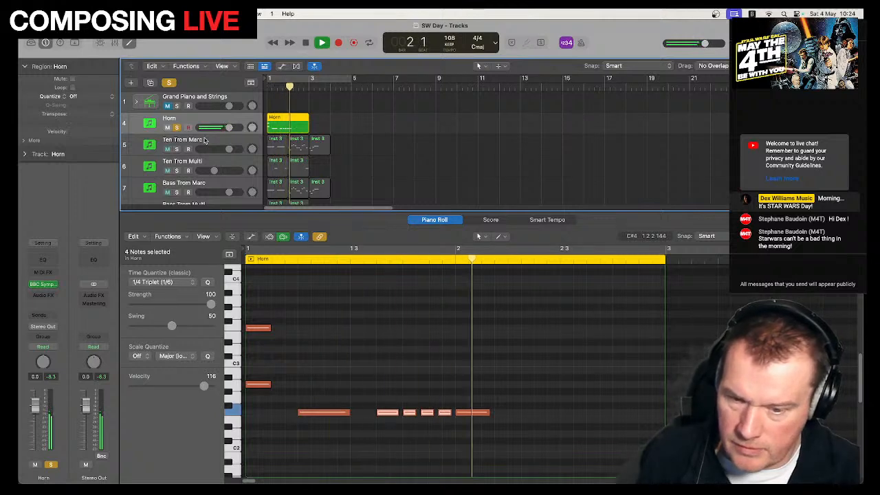
{"action": "key", "text": "space"}
{"action": "key", "text": "space"}
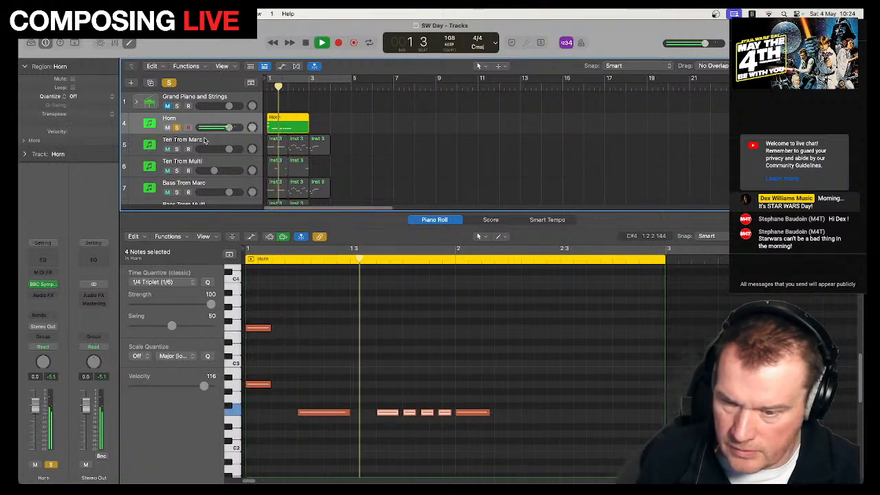
{"action": "key", "text": "space"}
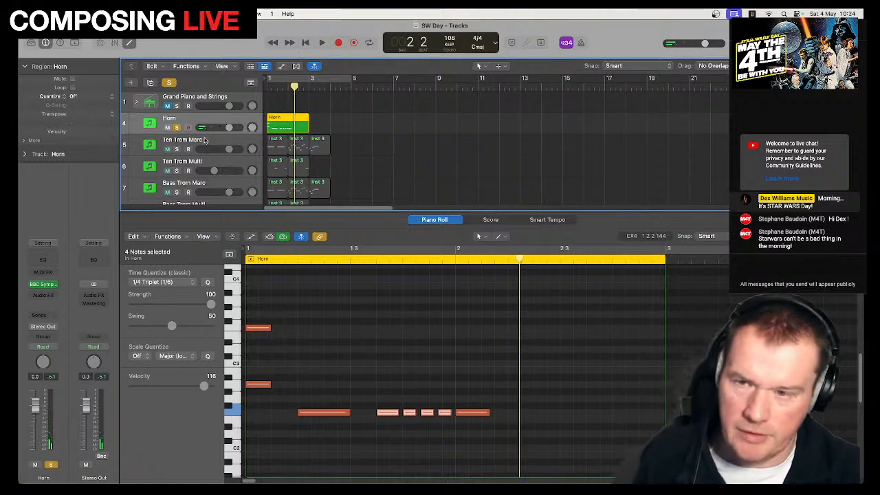
{"action": "left_click", "coordinate": [177, 127]}
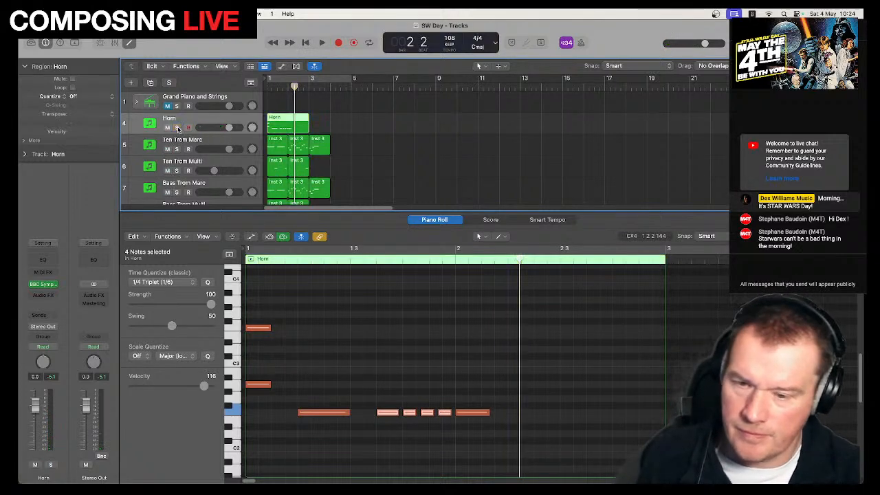
Play all tracks together from the start twice, stopping in bar 2 each time.
{"action": "key", "text": "space"}
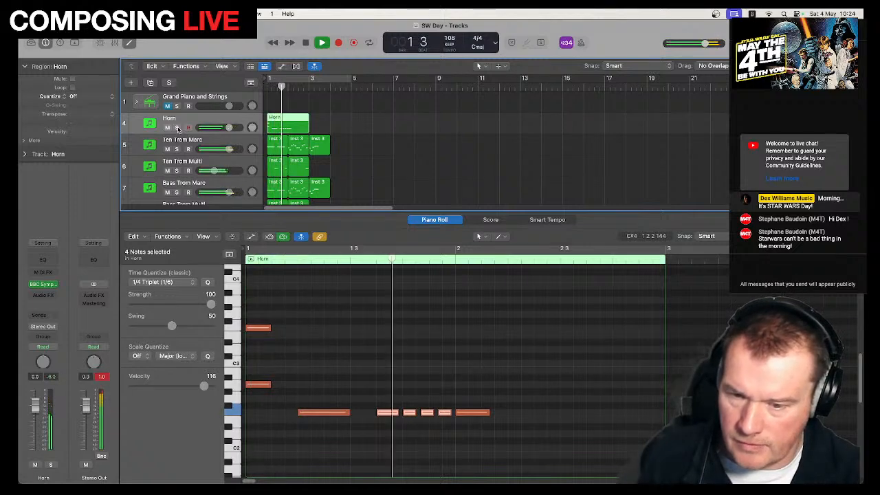
{"action": "key", "text": "space"}
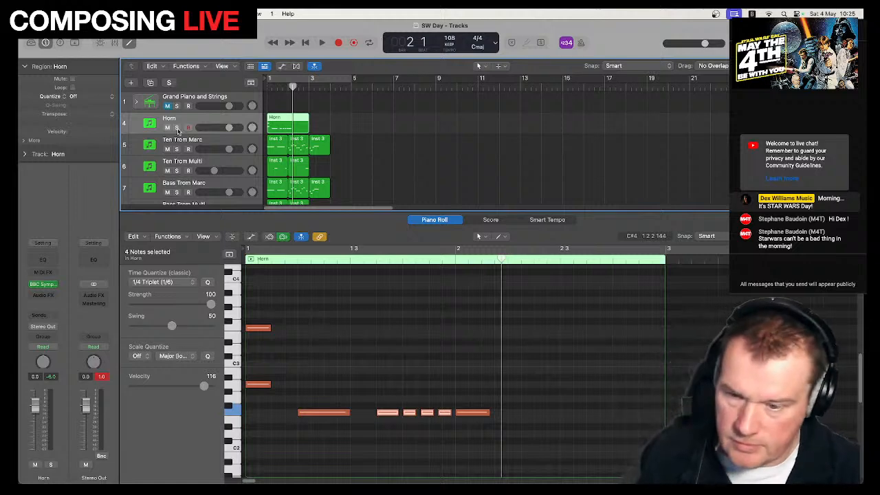
{"action": "key", "text": "Return"}
{"action": "key", "text": "space"}
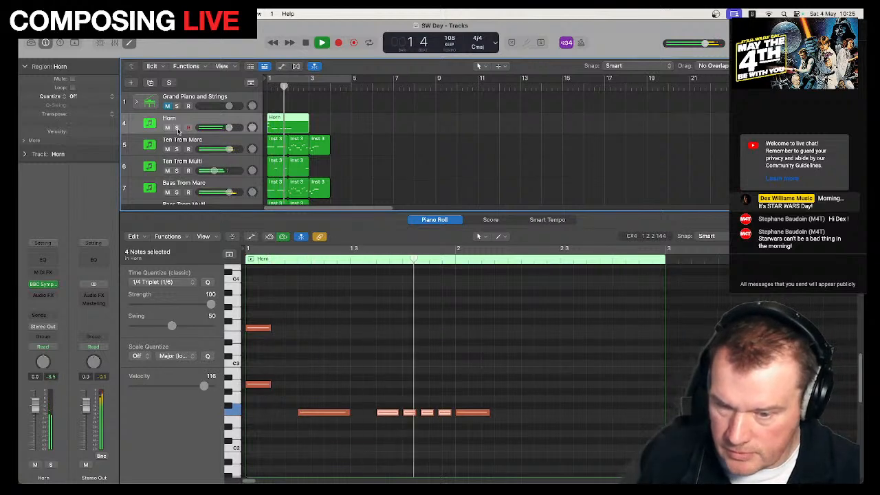
{"action": "key", "text": "space"}
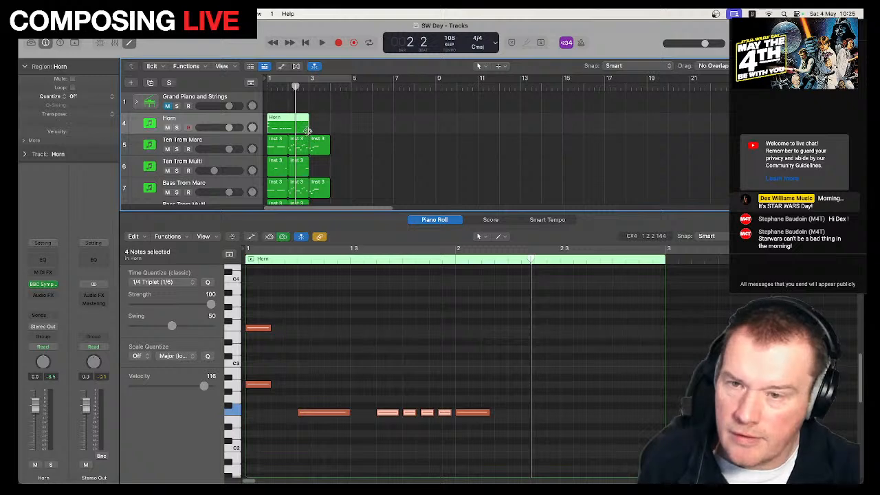
Extend the Horn region to the end of bar 3 and lengthen the bar 2 F2 to just under three beats.
{"action": "left_click_drag", "start_coordinate": [307, 130], "coordinate": [330, 131]}
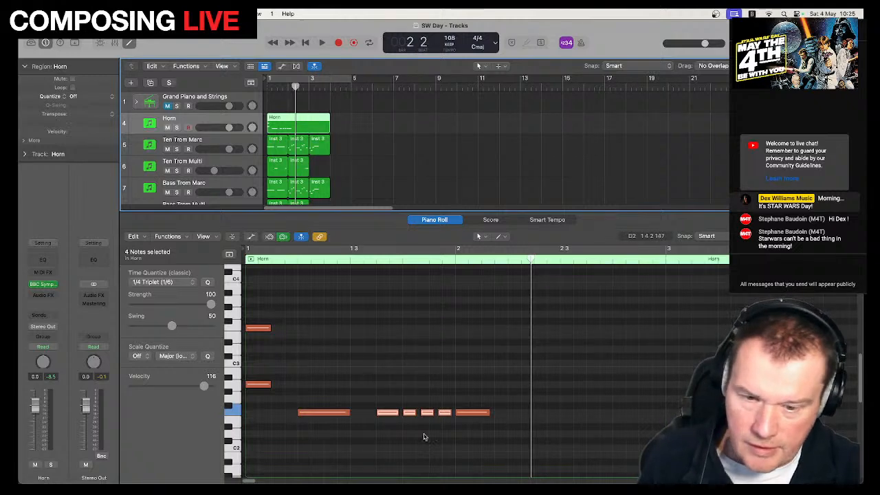
{"action": "scroll", "coordinate": [251, 479], "scroll_direction": "right", "scroll_amount": 3}
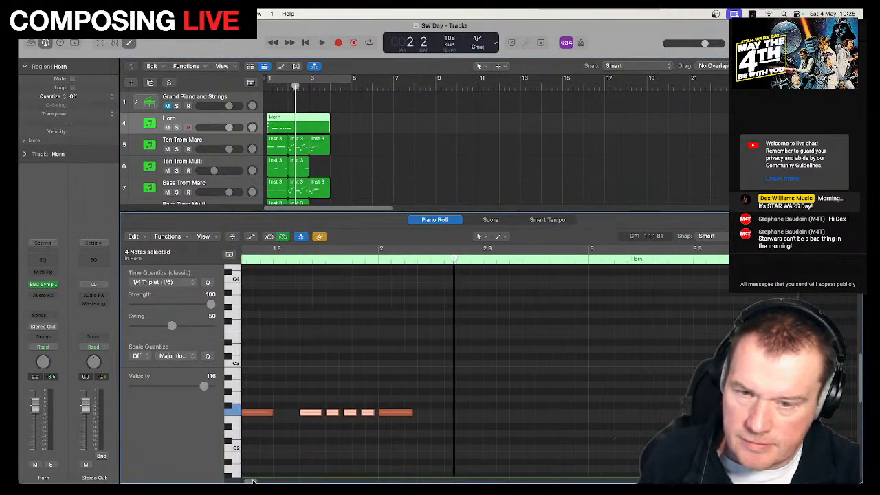
{"action": "scroll", "coordinate": [252, 479], "scroll_direction": "right", "scroll_amount": 1}
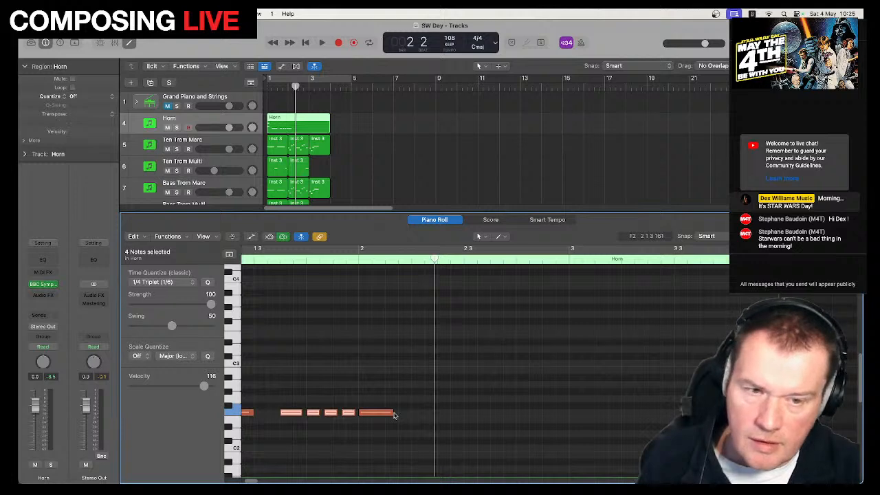
{"action": "left_click_drag", "start_coordinate": [394, 415], "coordinate": [461, 415]}
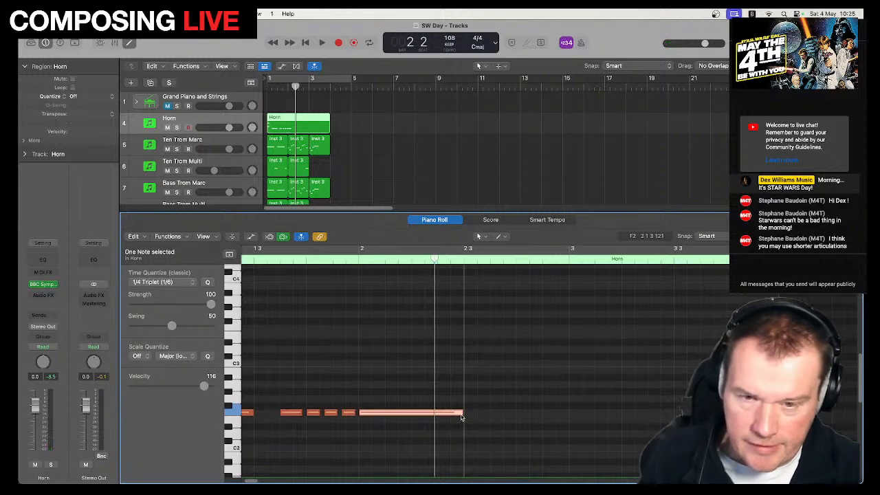
{"action": "left_click_drag", "start_coordinate": [461, 415], "coordinate": [502, 422]}
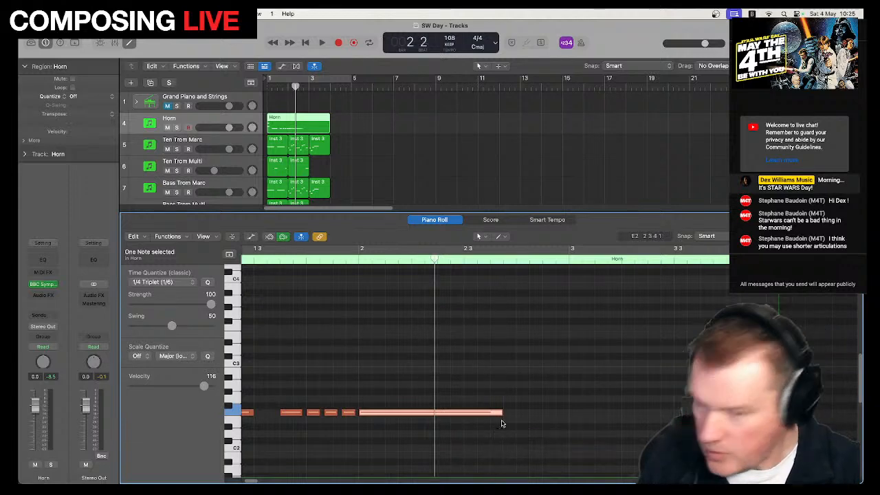
Brush in an eighth-note C3 on beat 4 of bar 2 using 1/8 Note quantize.
{"action": "left_click", "coordinate": [479, 236]}
{"action": "left_click", "coordinate": [512, 366]}
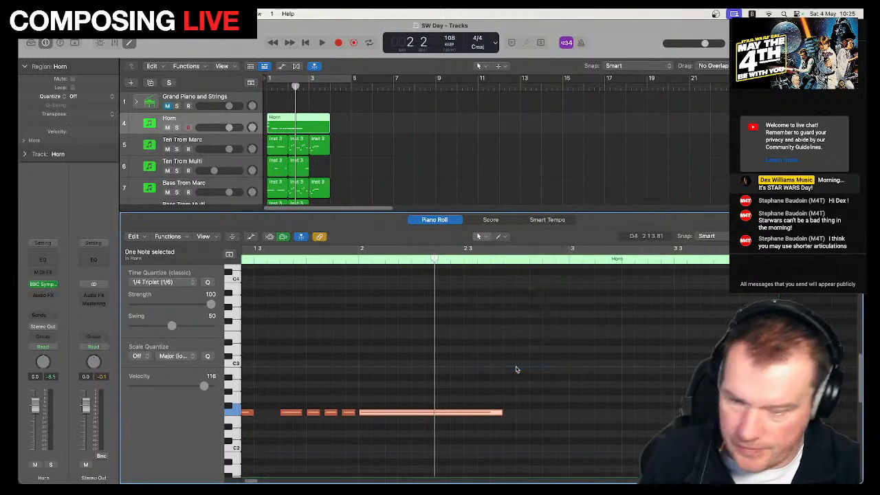
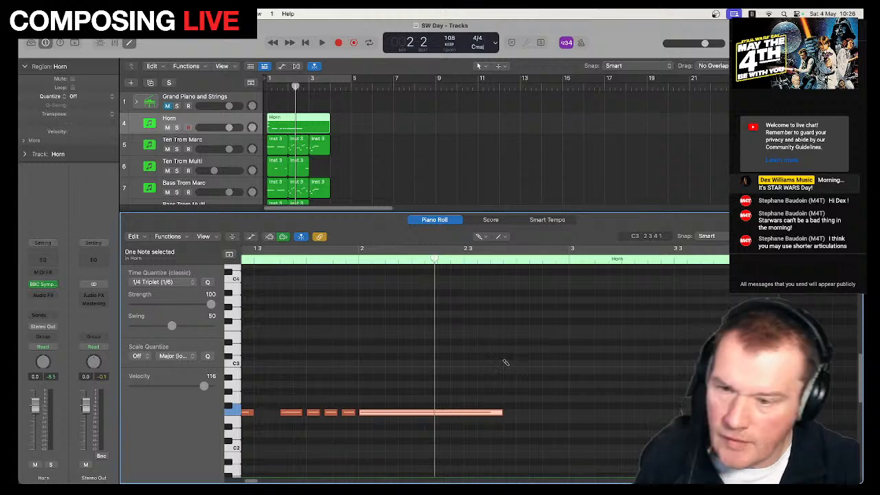
{"action": "left_click", "coordinate": [162, 282]}
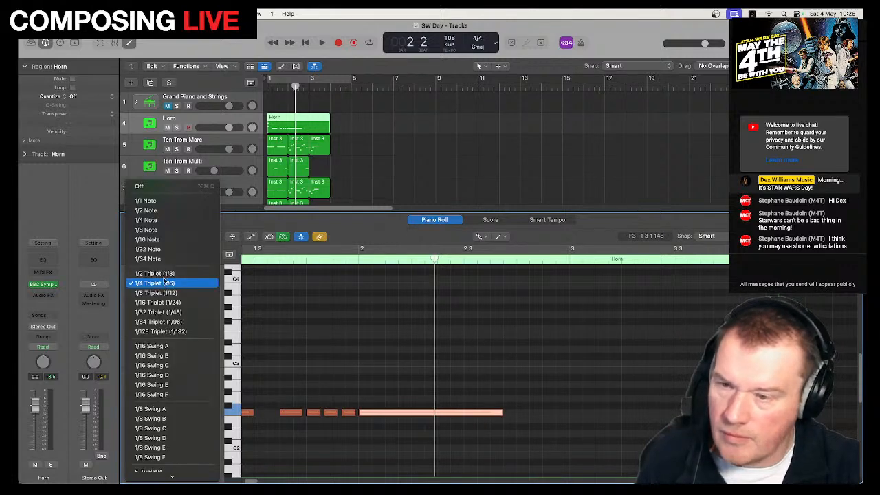
{"action": "left_click", "coordinate": [146, 229]}
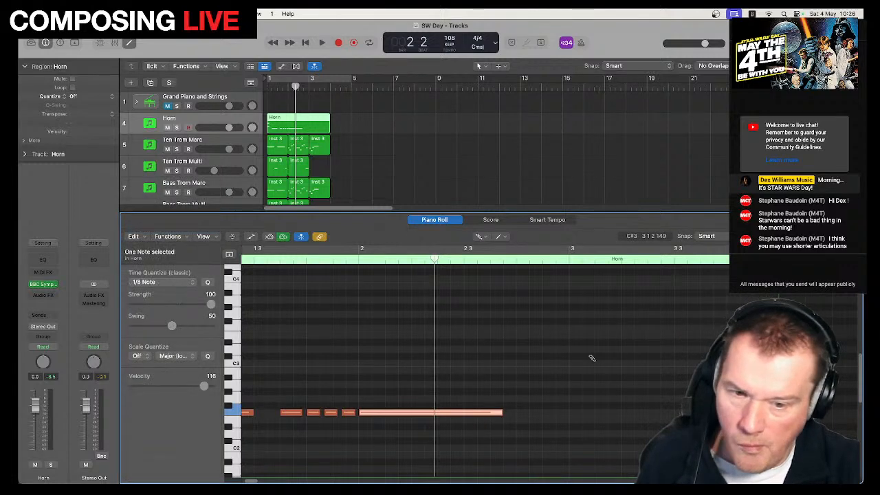
{"action": "left_click", "coordinate": [523, 365]}
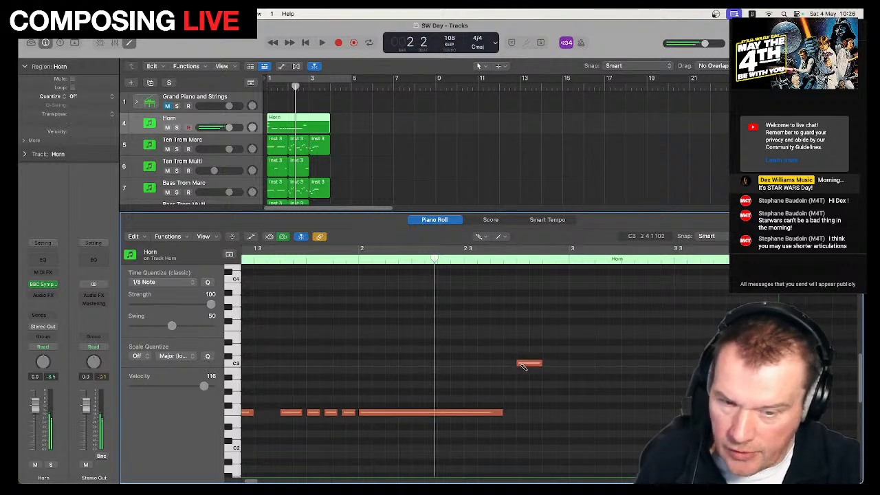
{"action": "left_click", "coordinate": [524, 365]}
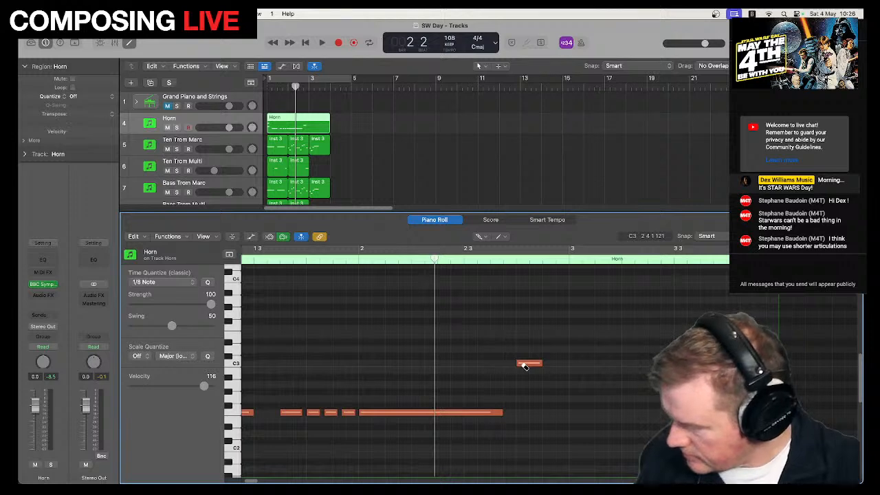
Brush in an F3 using 1/4 Note quantize, move it to beat 1 of bar 3, and lengthen it to just under two beats.
{"action": "left_click", "coordinate": [149, 282]}
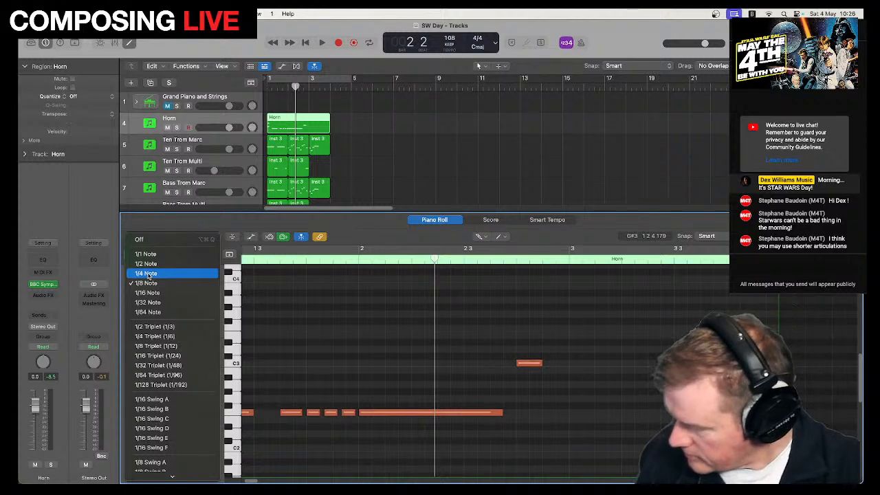
{"action": "left_click", "coordinate": [147, 274]}
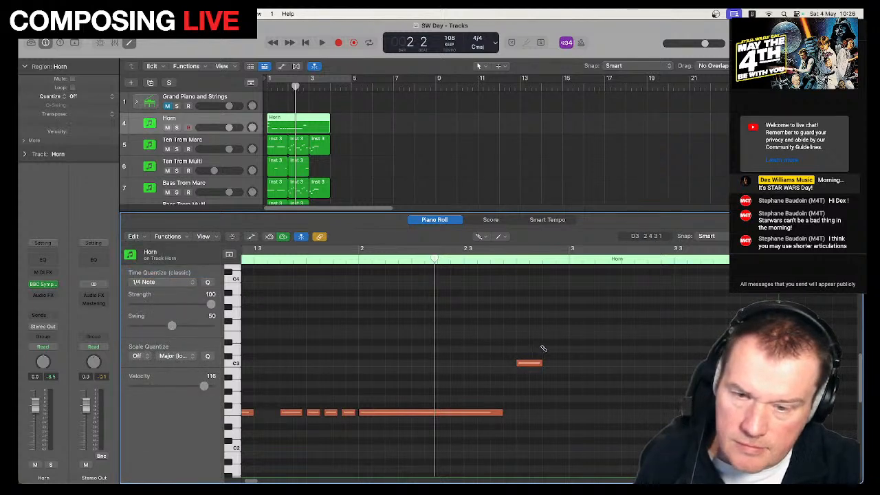
{"action": "left_click", "coordinate": [550, 329]}
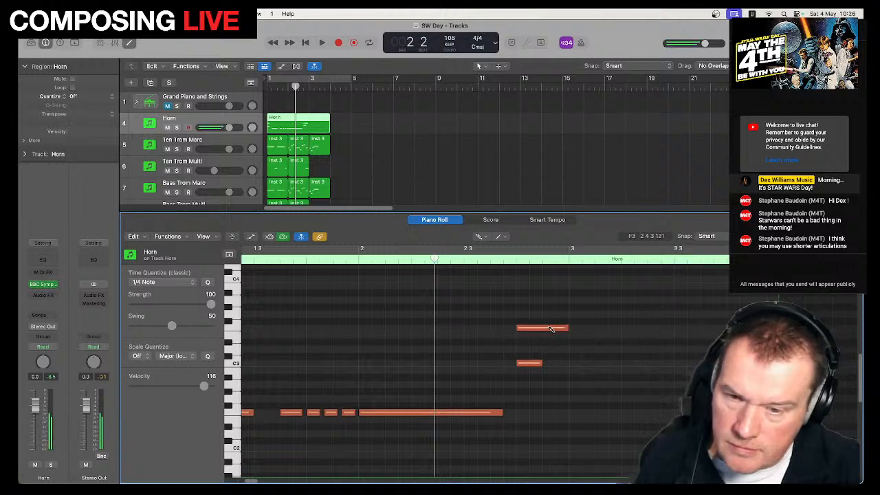
{"action": "left_click", "coordinate": [483, 237]}
{"action": "left_click", "coordinate": [512, 249]}
{"action": "left_click_drag", "start_coordinate": [524, 333], "coordinate": [549, 332]}
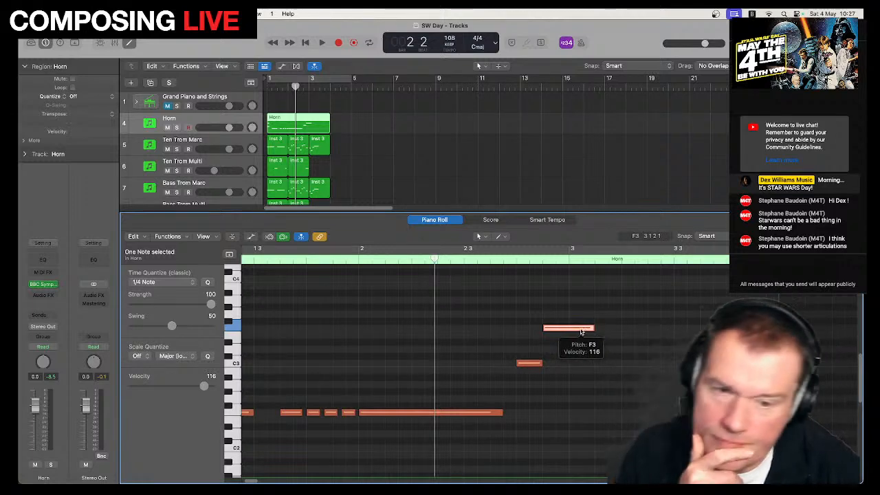
{"action": "left_click_drag", "start_coordinate": [588, 330], "coordinate": [665, 334]}
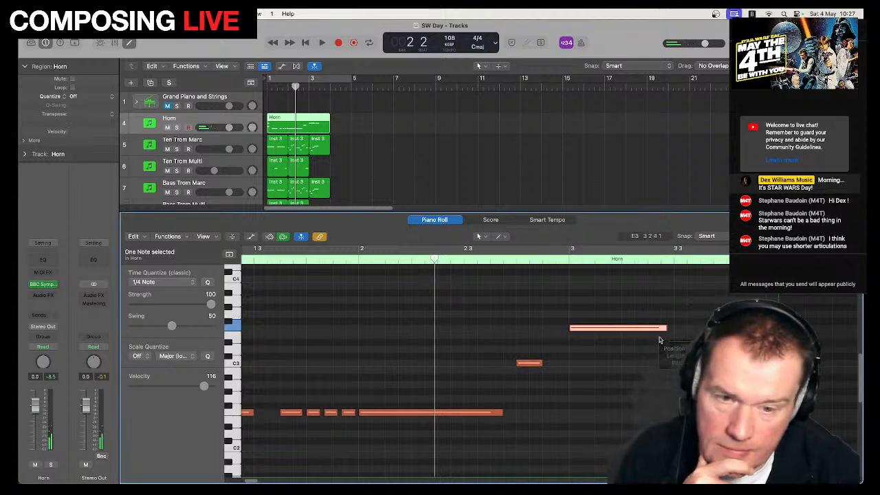
Lengthen the C3 on beat 4 of bar 2 to just under a quarter note and set Time Quantize to 1/8 Triplet.
{"action": "left_click_drag", "start_coordinate": [541, 364], "coordinate": [560, 371]}
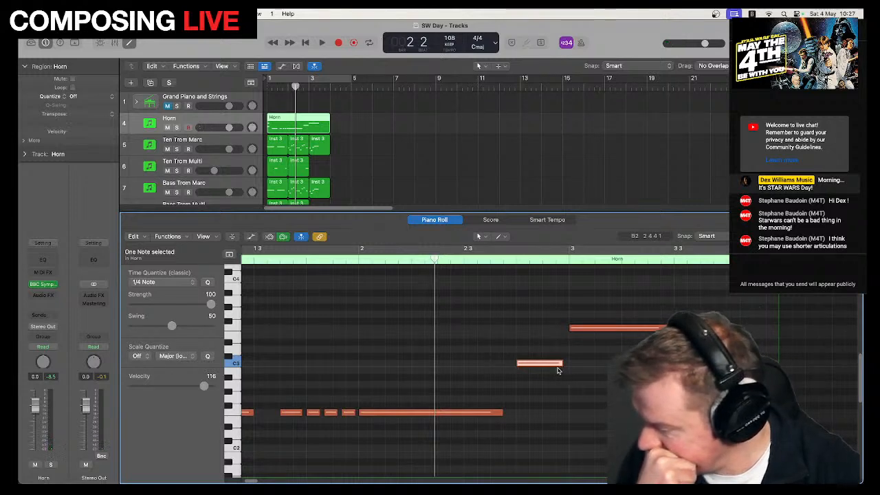
{"action": "left_click", "coordinate": [186, 283]}
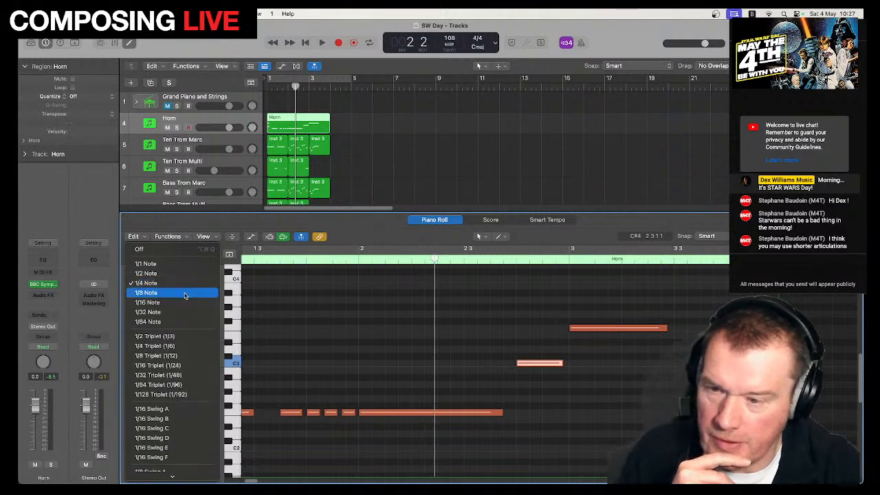
{"action": "left_click", "coordinate": [194, 358]}
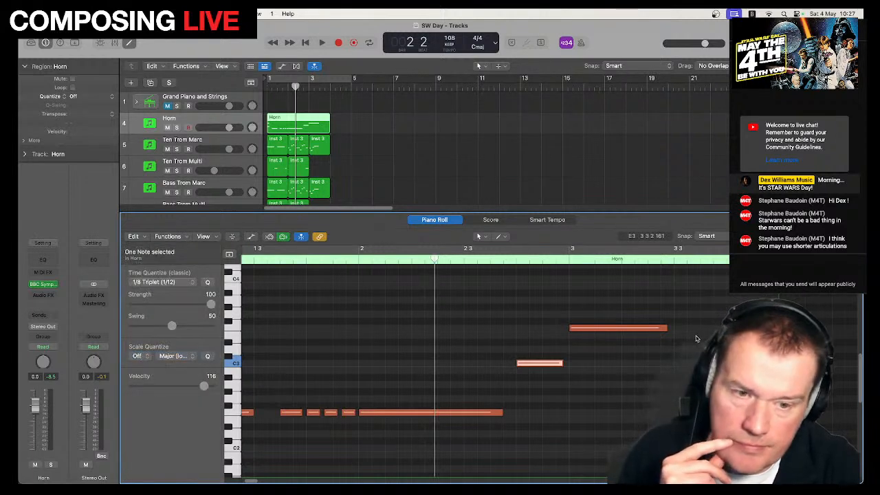
Brush three quarter-triplet F3 notes across beats 3 and 4 of bar 3 using 1/4 Triplet quantize.
{"action": "left_click", "coordinate": [479, 237]}
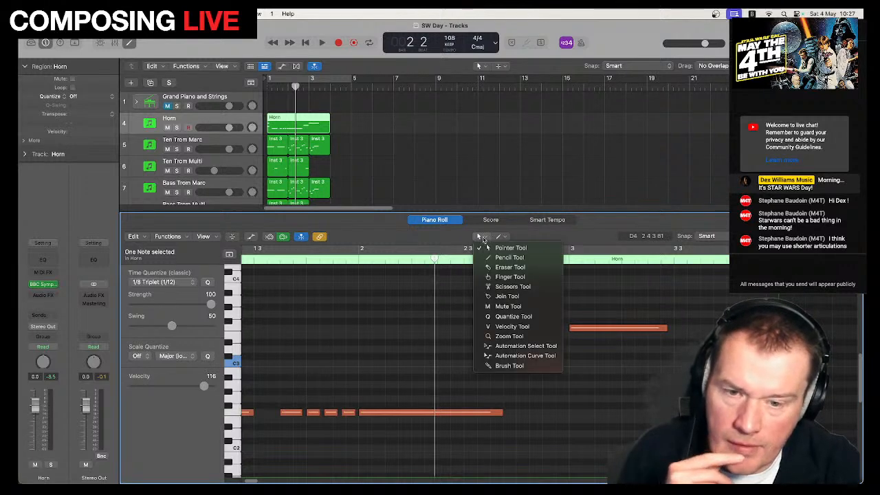
{"action": "left_click", "coordinate": [508, 365]}
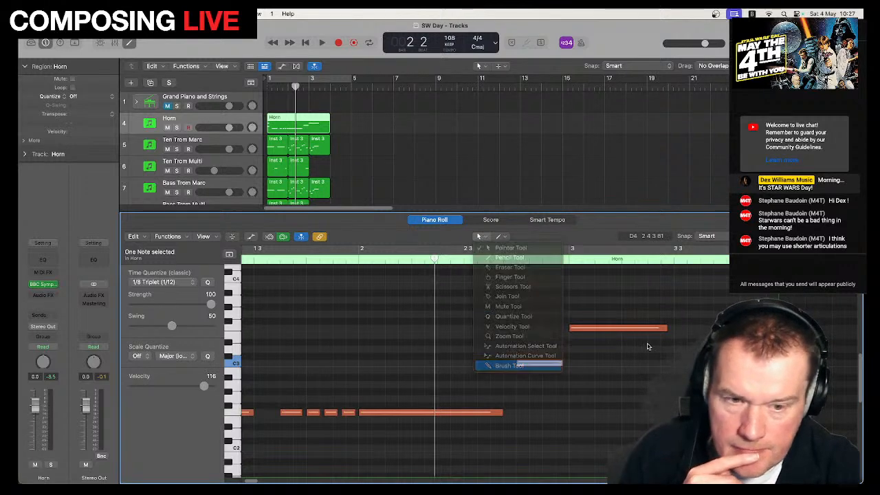
{"action": "double_click", "coordinate": [681, 328]}
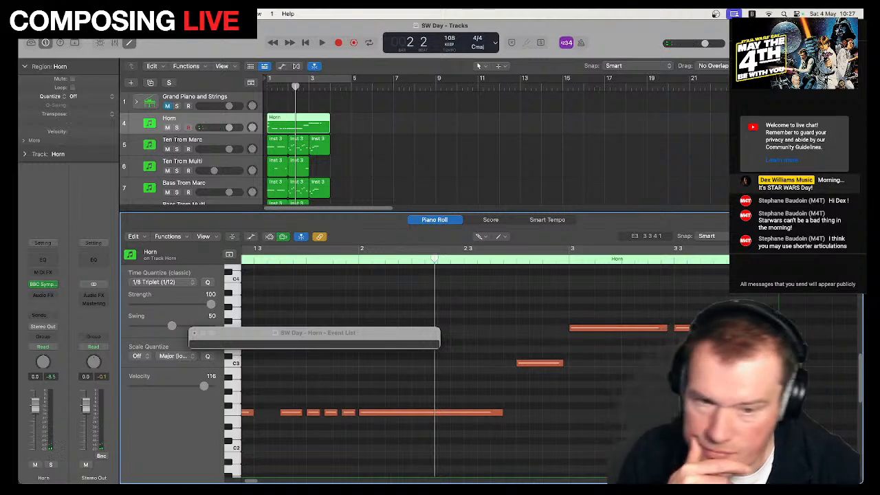
{"action": "key", "text": "super+z"}
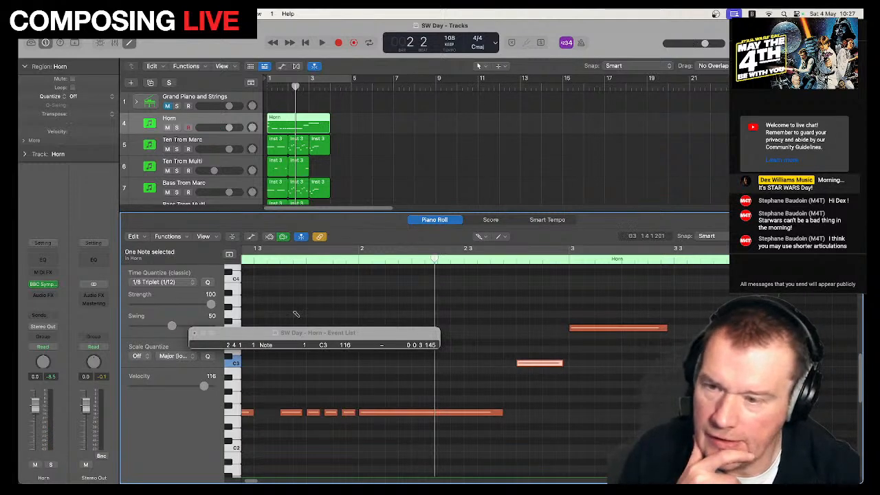
{"action": "left_click", "coordinate": [162, 282]}
{"action": "left_click", "coordinate": [167, 271]}
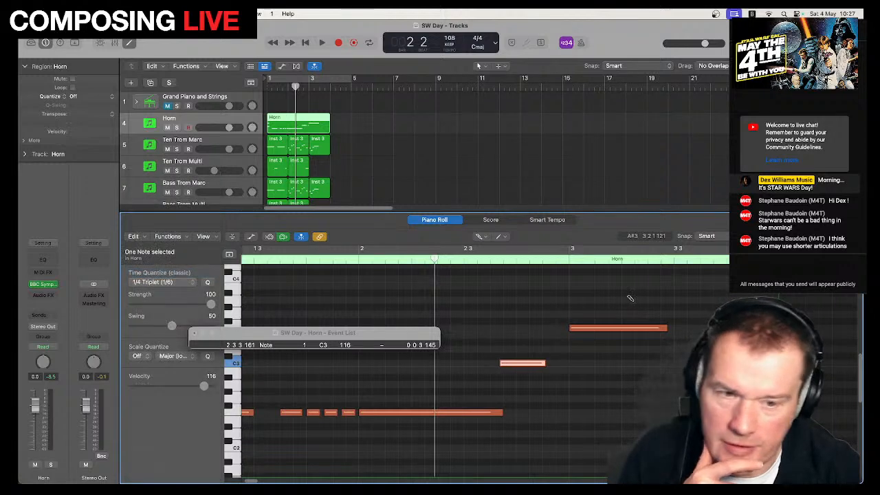
{"action": "left_click_drag", "start_coordinate": [682, 329], "coordinate": [716, 329]}
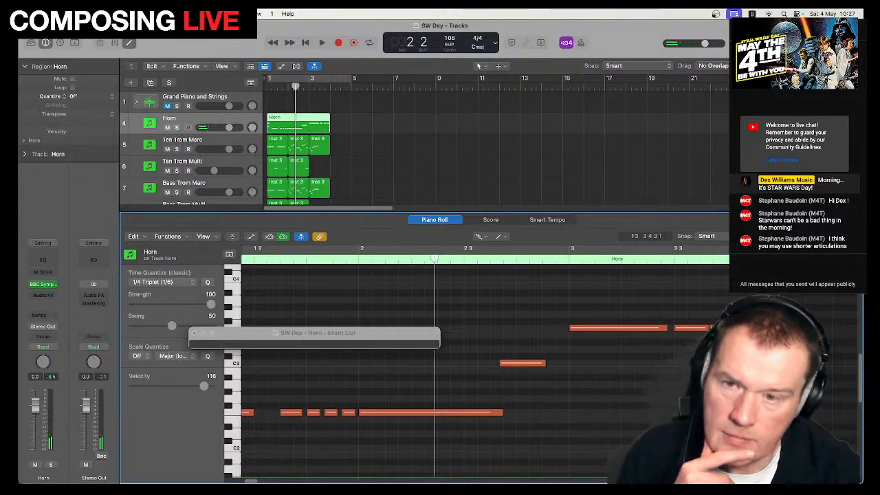
Play the cue through the end of bar 3 to check the Horn phrase, and close the floating Event List.
{"action": "key", "text": "space"}
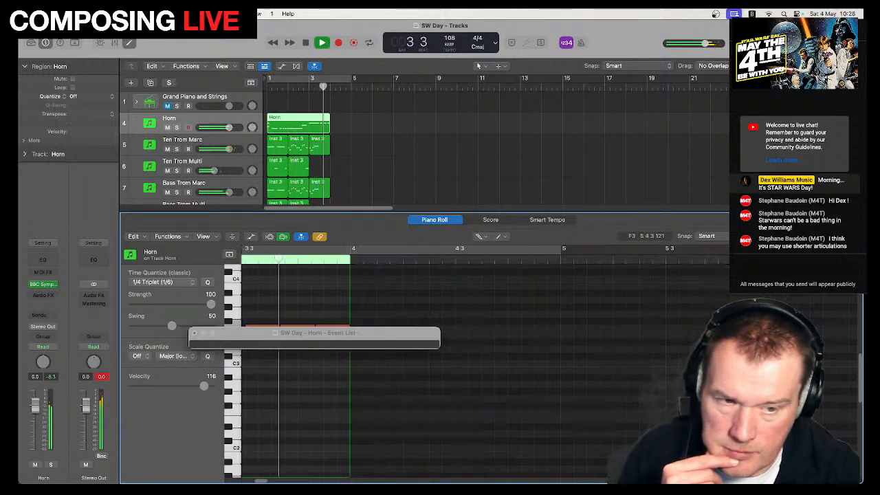
{"action": "key", "text": "space"}
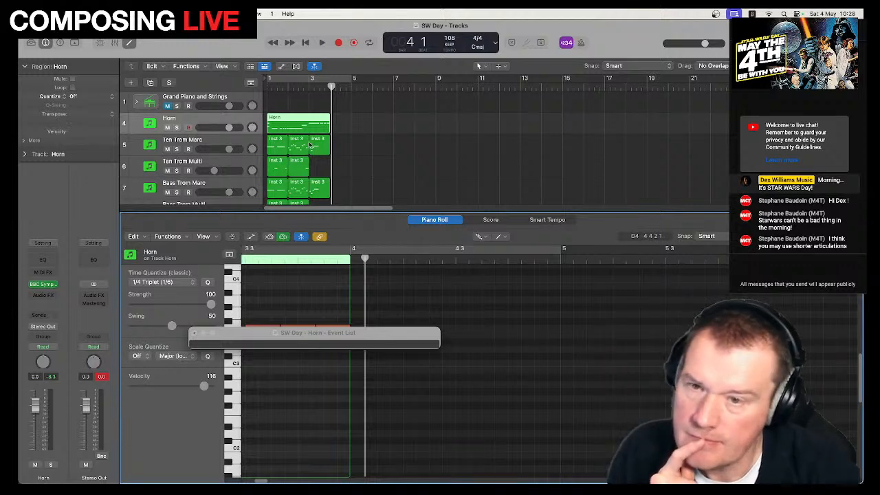
{"action": "left_click", "coordinate": [298, 123]}
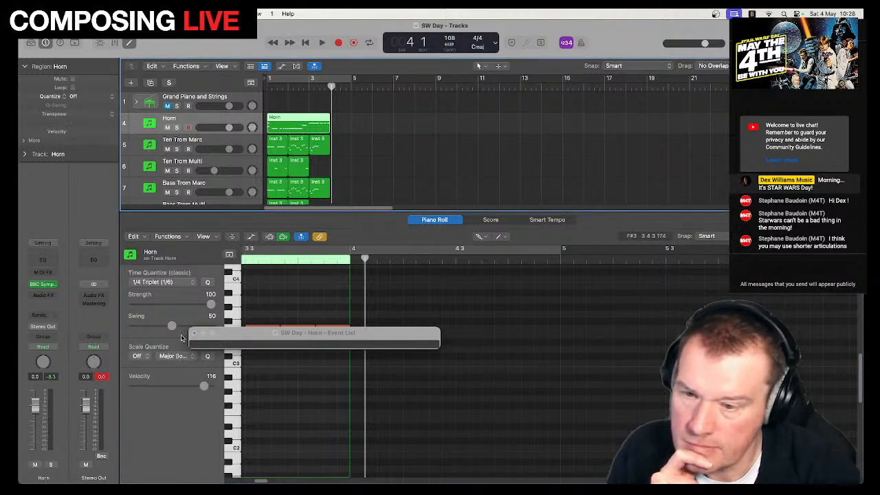
{"action": "left_click", "coordinate": [194, 333]}
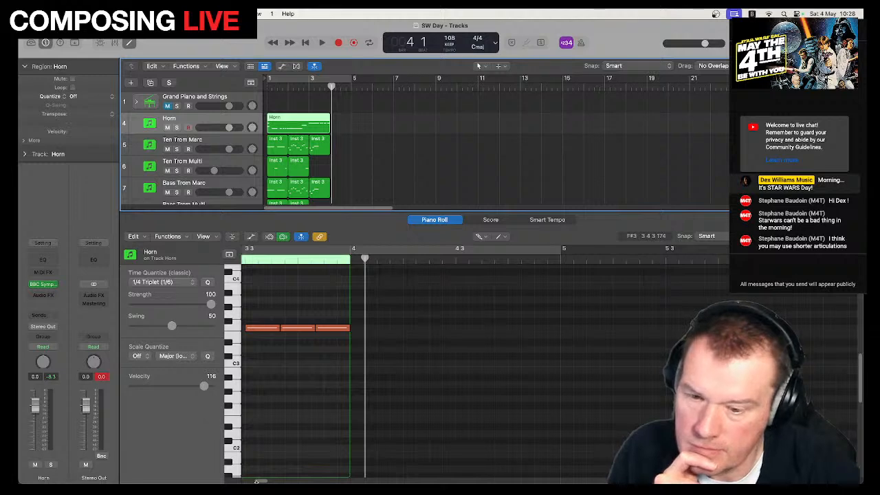
{"action": "left_click_drag", "start_coordinate": [258, 481], "coordinate": [245, 481]}
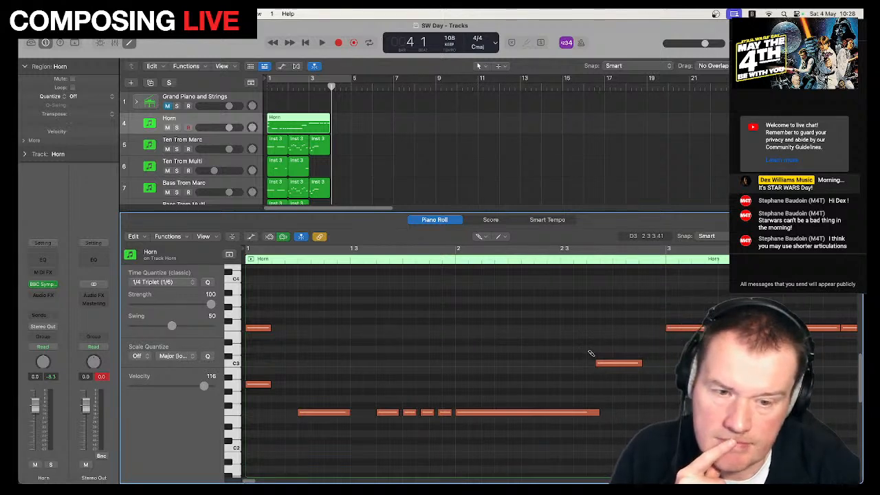
{"action": "left_click", "coordinate": [608, 300]}
{"action": "left_click", "coordinate": [639, 314]}
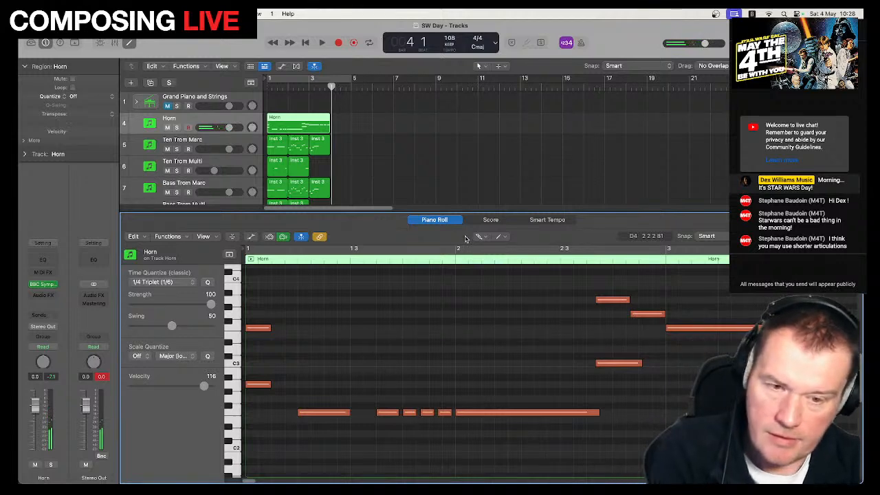
{"action": "key", "text": "super+z"}
{"action": "key", "text": "super+z"}
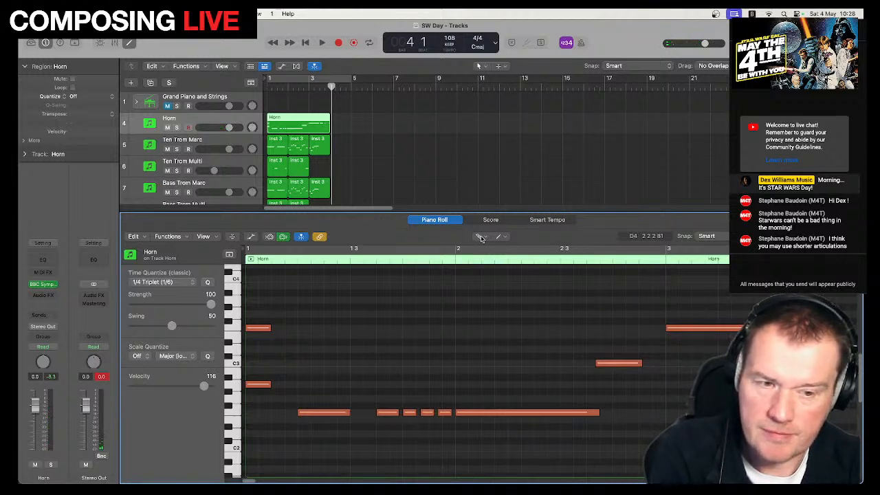
Undo the bar 3 triplet F3s, and delete the C3 on beat 4 of bar 2 and the F3 starting bar 3.
{"action": "key", "text": "super+z"}
{"action": "key", "text": "super+z"}
{"action": "left_click", "coordinate": [481, 238]}
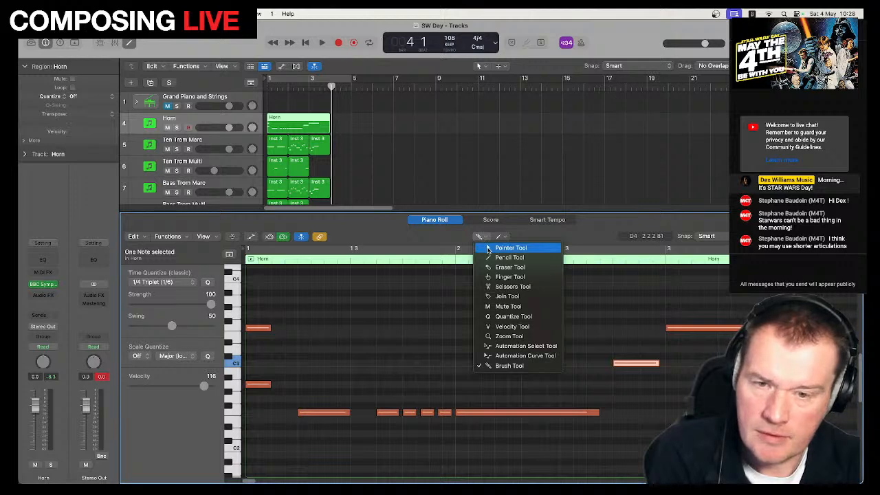
{"action": "left_click", "coordinate": [498, 245]}
{"action": "left_click_drag", "start_coordinate": [610, 291], "coordinate": [661, 374]}
{"action": "key", "text": "Delete"}
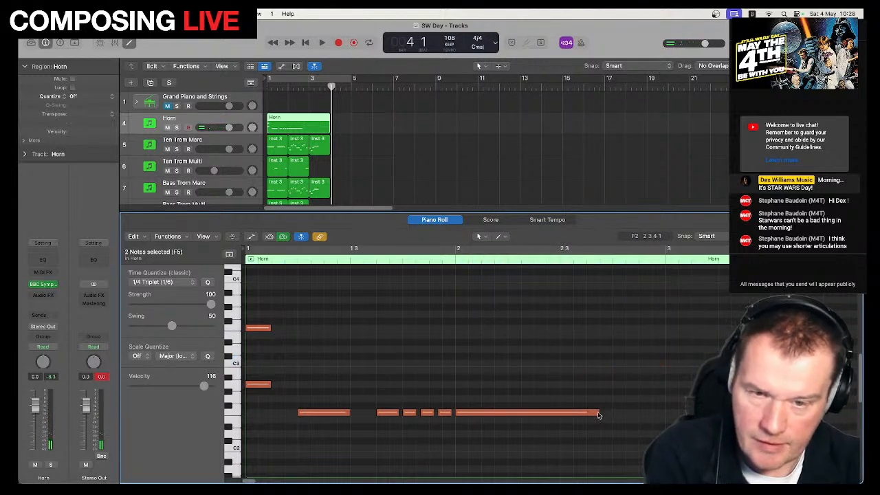
Shorten the bar 2 F2 to just under one and a half beats and brush in an F2 on beat 2 using 1/4 Note quantize.
{"action": "left_click_drag", "start_coordinate": [599, 416], "coordinate": [505, 421]}
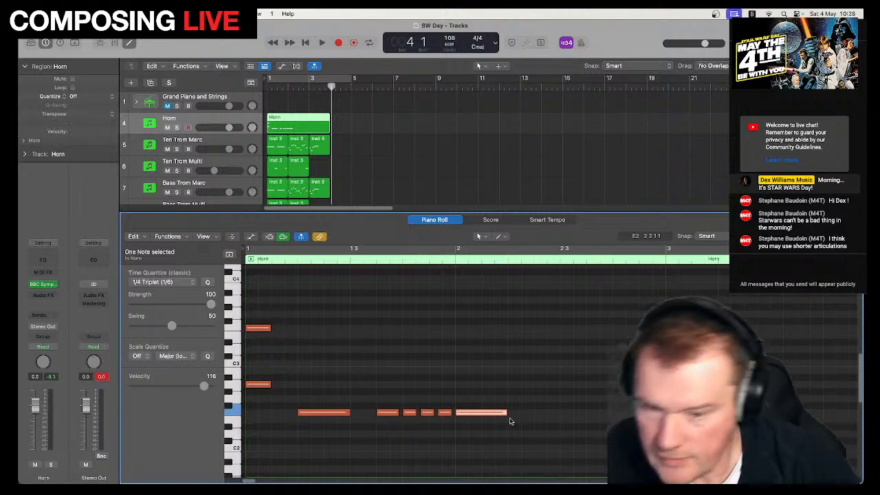
{"action": "left_click_drag", "start_coordinate": [506, 415], "coordinate": [528, 416]}
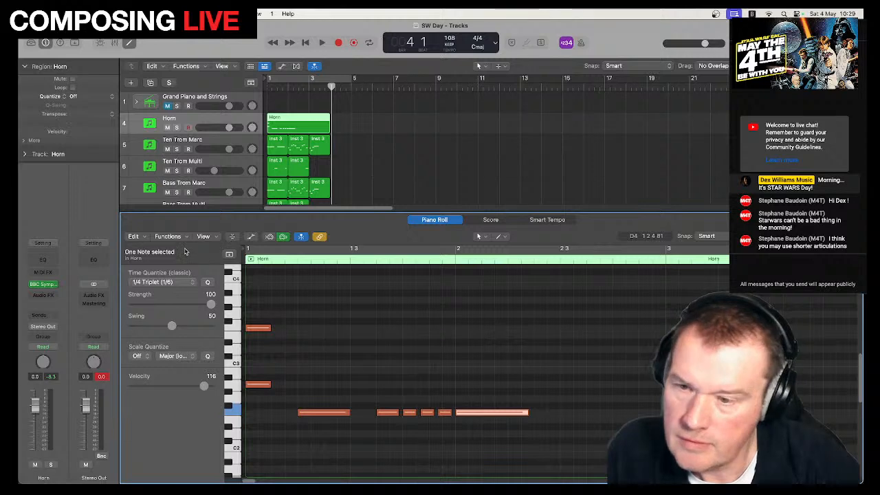
{"action": "left_click", "coordinate": [169, 283]}
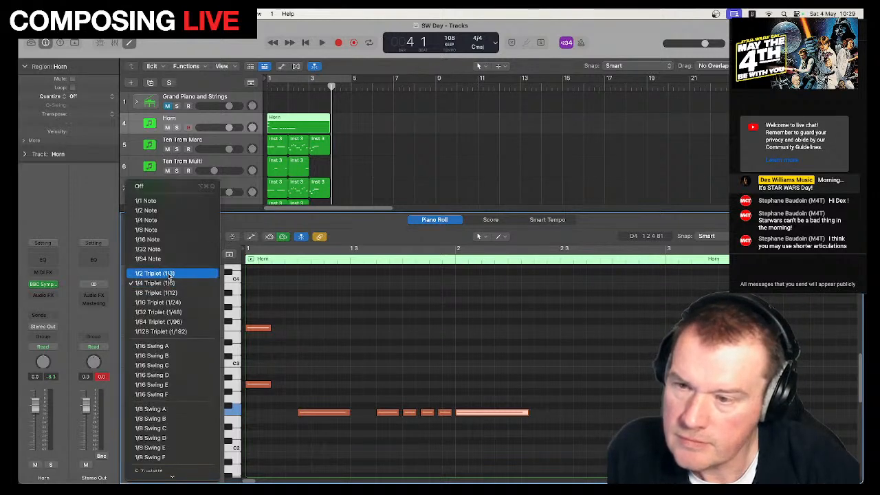
{"action": "left_click", "coordinate": [168, 218]}
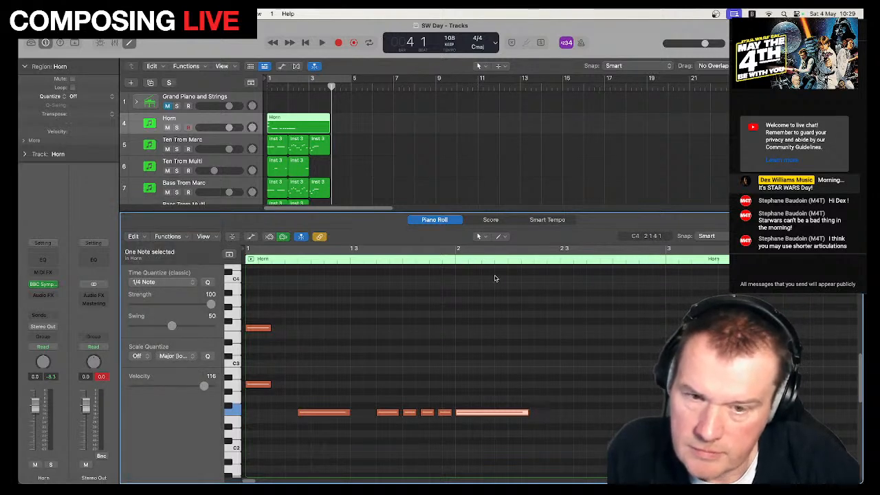
{"action": "left_click", "coordinate": [480, 237]}
{"action": "left_click", "coordinate": [508, 366]}
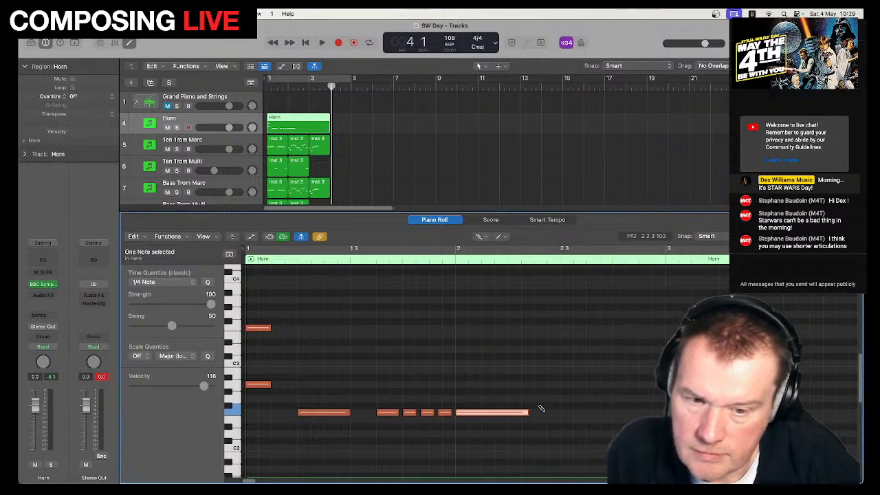
{"action": "left_click", "coordinate": [541, 412]}
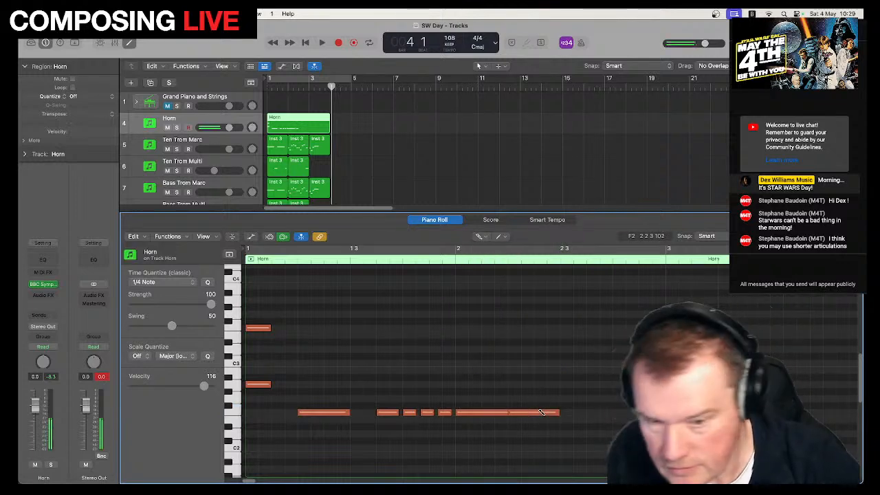
Move the new F2 half a beat later, trimmed to just under an eighth note, and place an F2 just under a quarter note on beat 3.
{"action": "left_click", "coordinate": [478, 238]}
{"action": "left_click", "coordinate": [494, 246]}
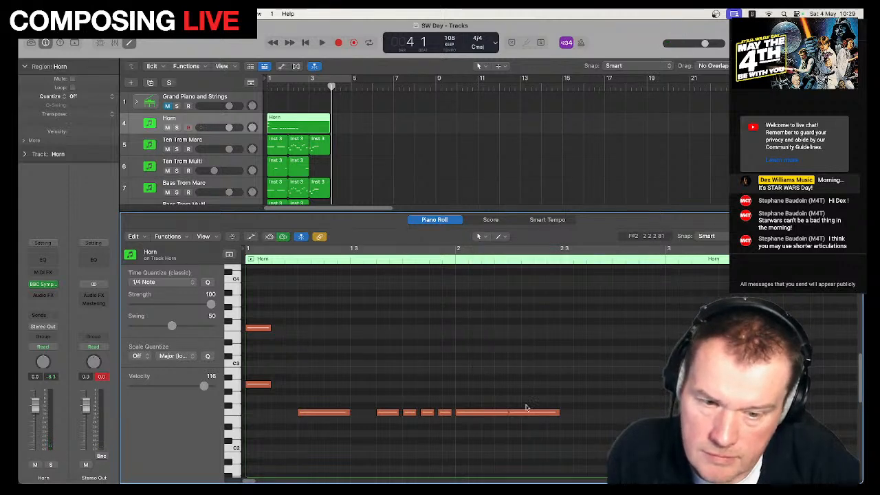
{"action": "left_click", "coordinate": [527, 413]}
{"action": "left_click_drag", "start_coordinate": [528, 413], "coordinate": [549, 413]}
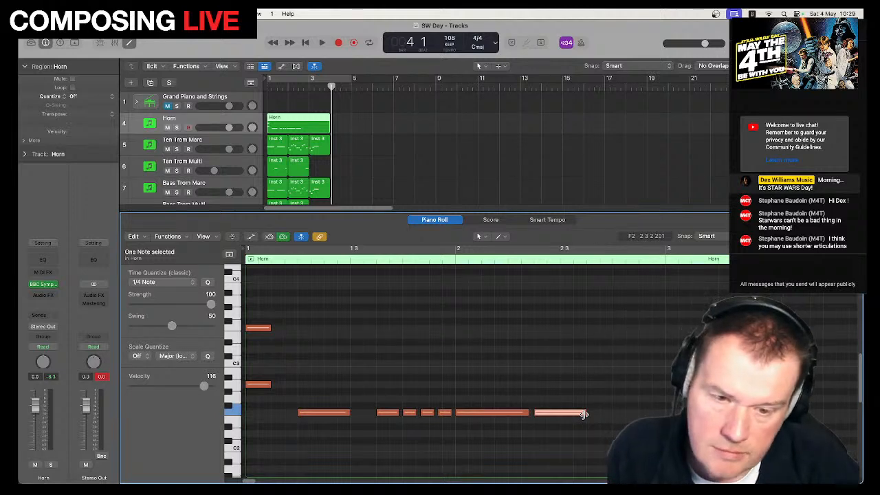
{"action": "left_click_drag", "start_coordinate": [583, 413], "coordinate": [613, 417]}
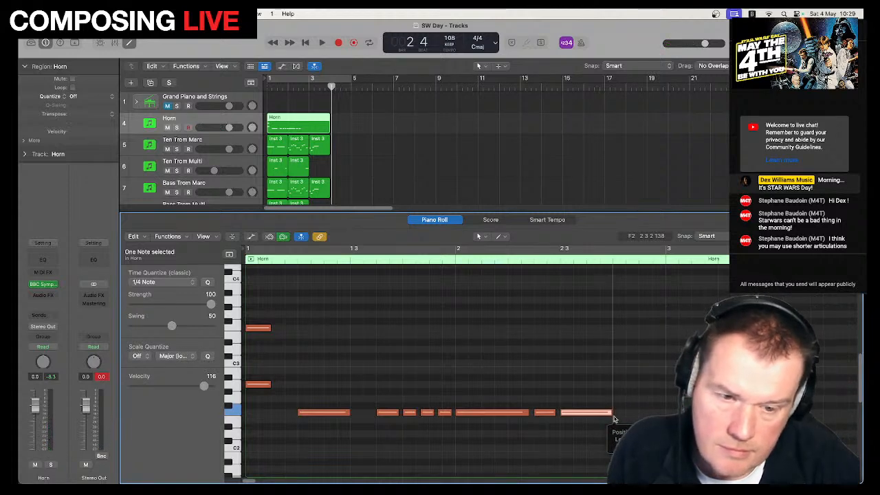
{"action": "left_click_drag", "start_coordinate": [614, 418], "coordinate": [607, 414]}
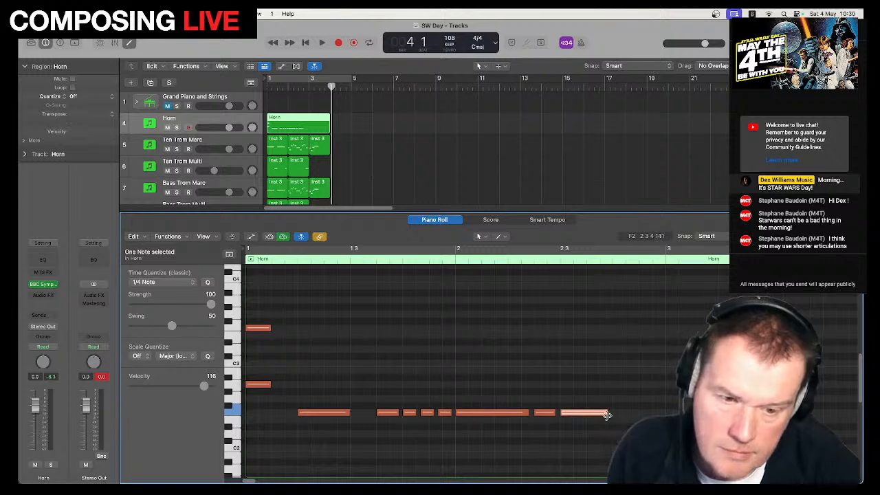
Brush three eighth-triplet F2 notes across beat 4 of bar 2 using 1/8 Triplet quantize.
{"action": "left_click", "coordinate": [165, 283]}
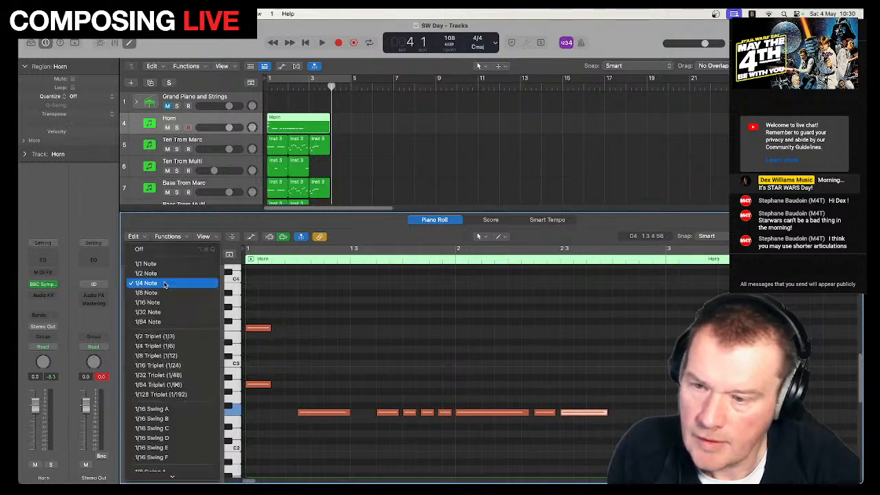
{"action": "left_click", "coordinate": [189, 355]}
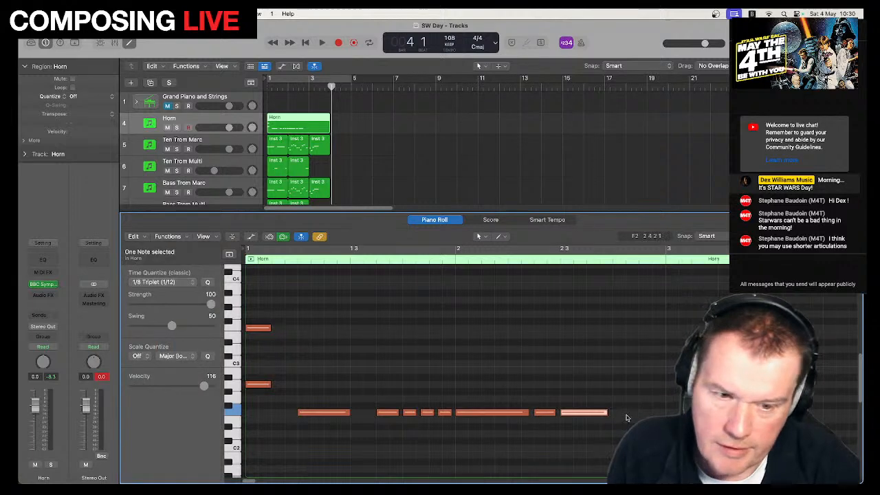
{"action": "left_click", "coordinate": [480, 237]}
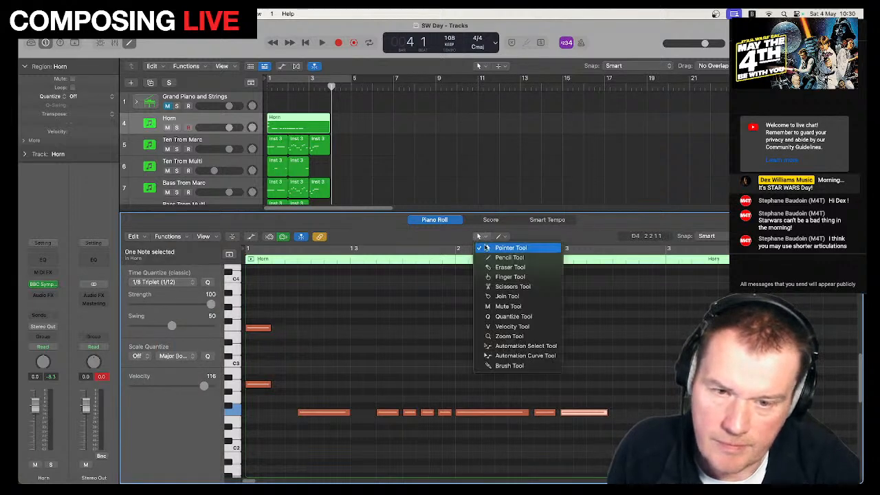
{"action": "left_click", "coordinate": [498, 364]}
{"action": "left_click_drag", "start_coordinate": [624, 409], "coordinate": [656, 411]}
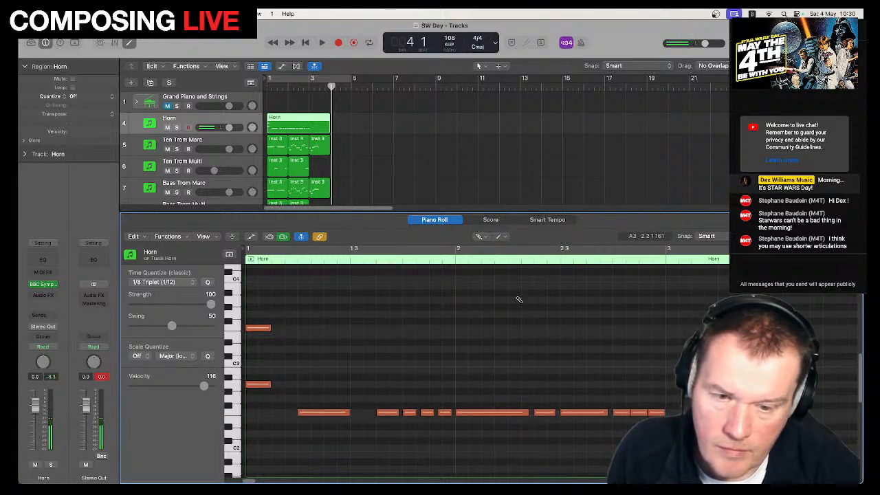
Solo the Horn track and play its line from the start through bar 2.
{"action": "left_click", "coordinate": [174, 128]}
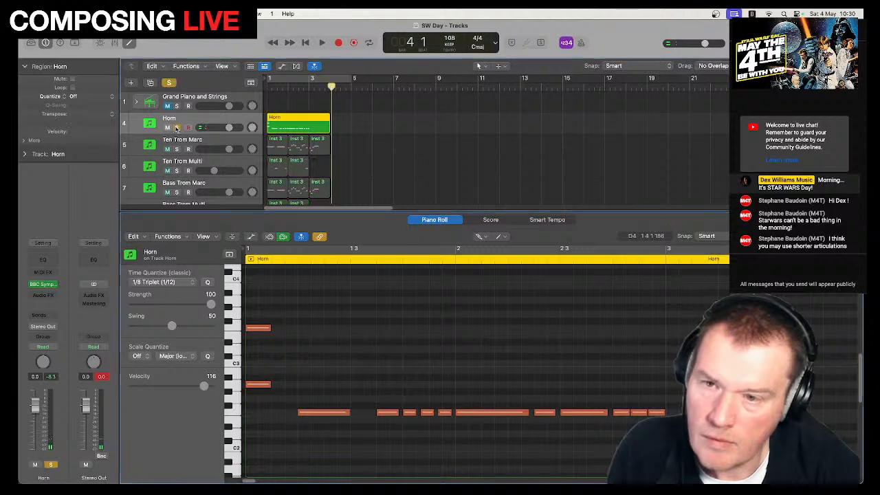
{"action": "key", "text": "Return"}
{"action": "key", "text": "space"}
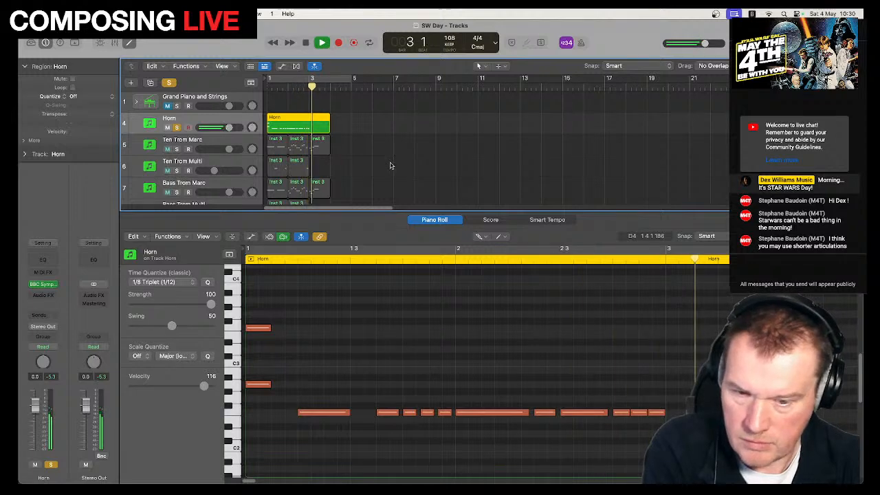
{"action": "key", "text": "space"}
Shorten the three triplet F2s on beat 4 of bar 2 to about two-thirds of their length, and replay the Horn line from the start.
{"action": "left_click", "coordinate": [481, 236]}
{"action": "left_click", "coordinate": [494, 256]}
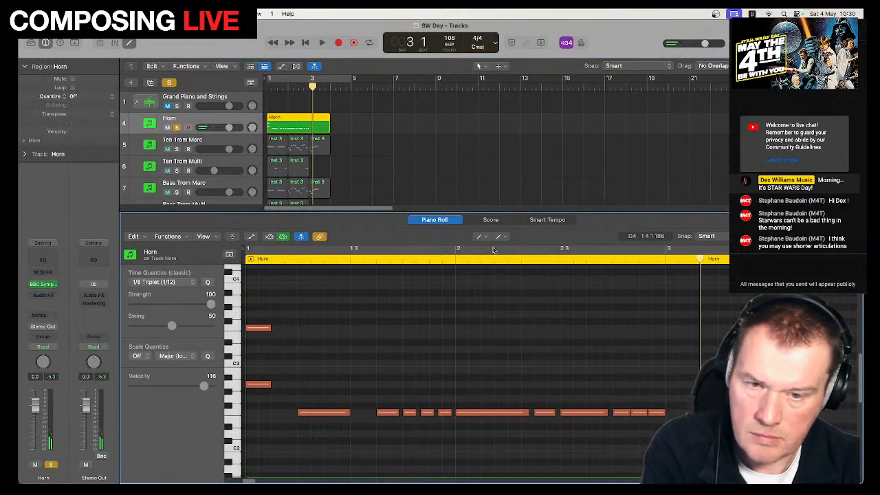
{"action": "left_click", "coordinate": [482, 237]}
{"action": "left_click", "coordinate": [509, 248]}
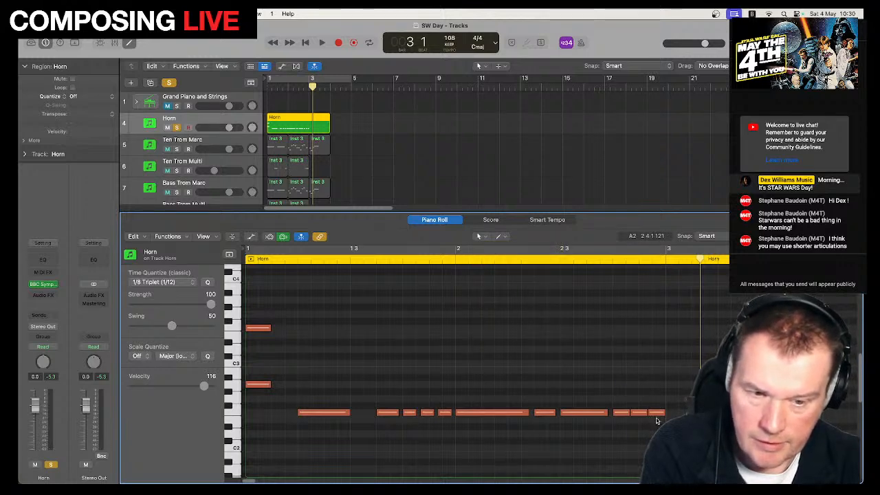
{"action": "left_click_drag", "start_coordinate": [658, 424], "coordinate": [626, 413]}
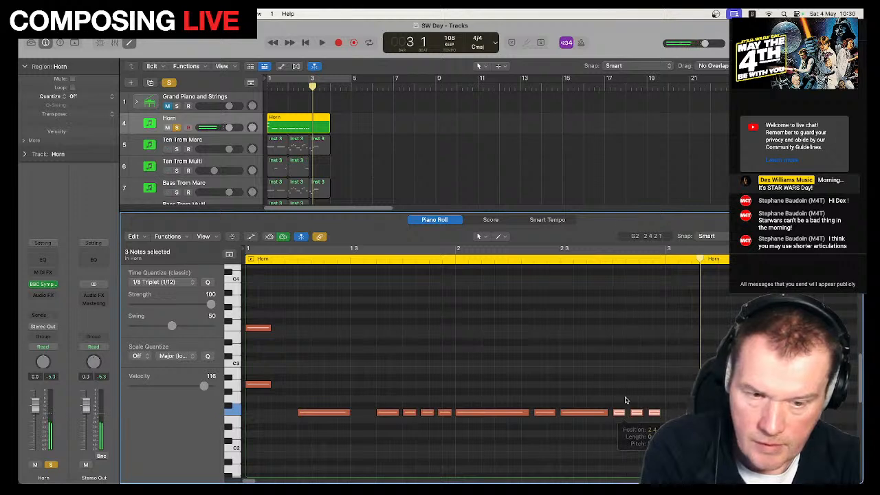
{"action": "left_click", "coordinate": [619, 373]}
{"action": "key", "text": "Return"}
{"action": "key", "text": "space"}
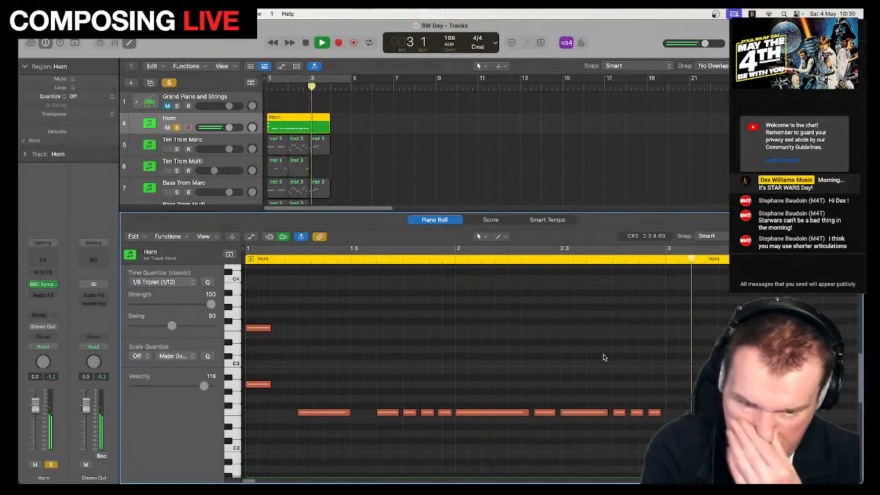
Replay the soloed Horn line from the start through the end of bar 2.
{"action": "key", "text": "space"}
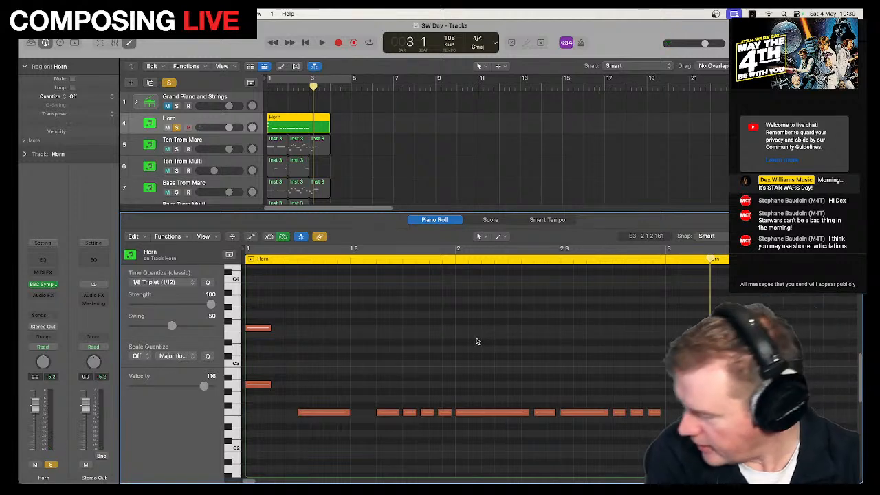
{"action": "key", "text": "Return"}
{"action": "key", "text": "space"}
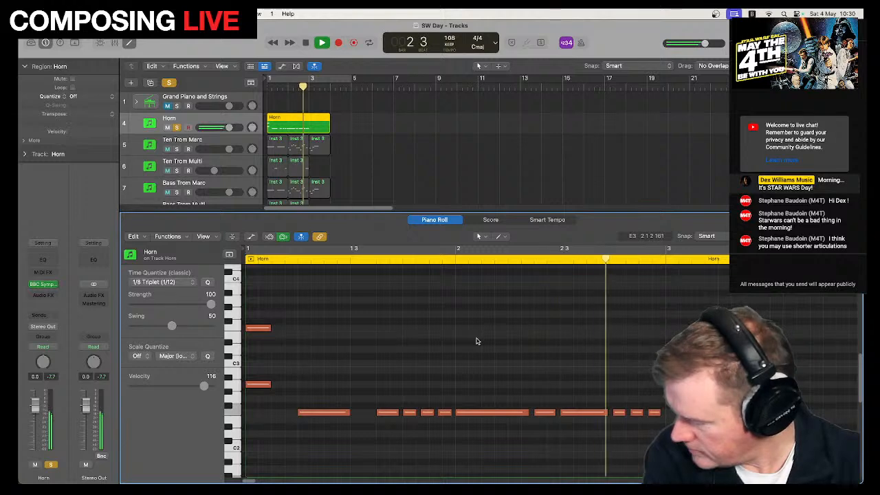
{"action": "key", "text": "space"}
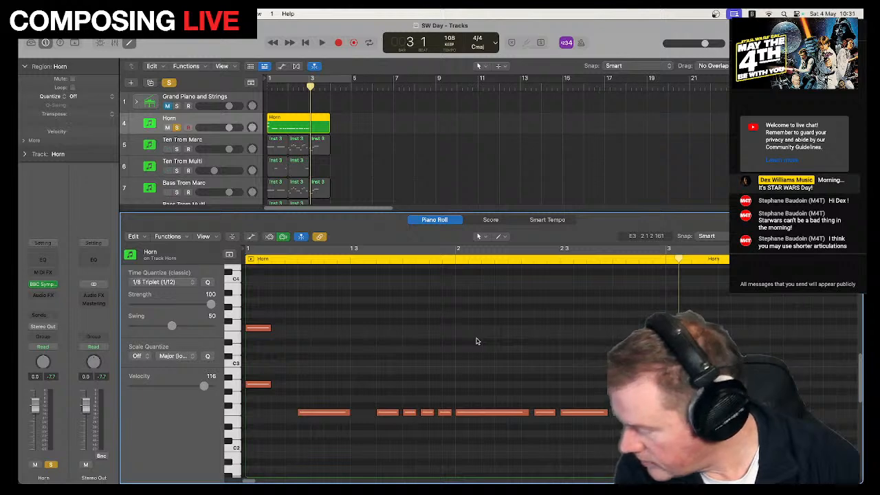
Duplicate the long F2 on bar 2's downbeat and the short F2 following it up to C3, auditioning the line from the start.
{"action": "left_click", "coordinate": [498, 413]}
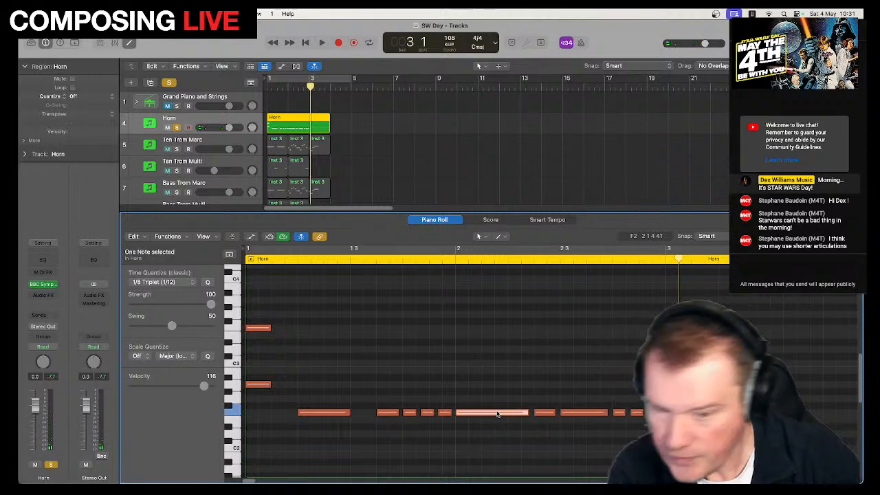
{"action": "left_click_drag", "start_coordinate": [498, 413], "coordinate": [497, 365]}
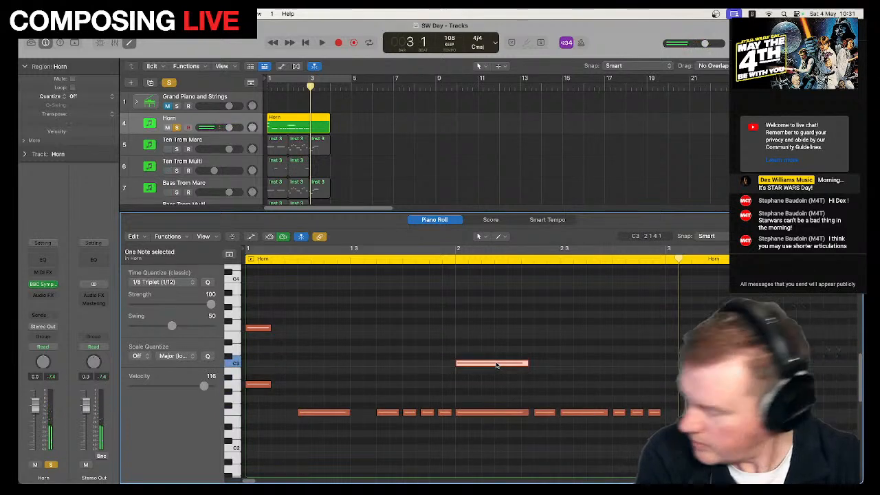
{"action": "key", "text": "space"}
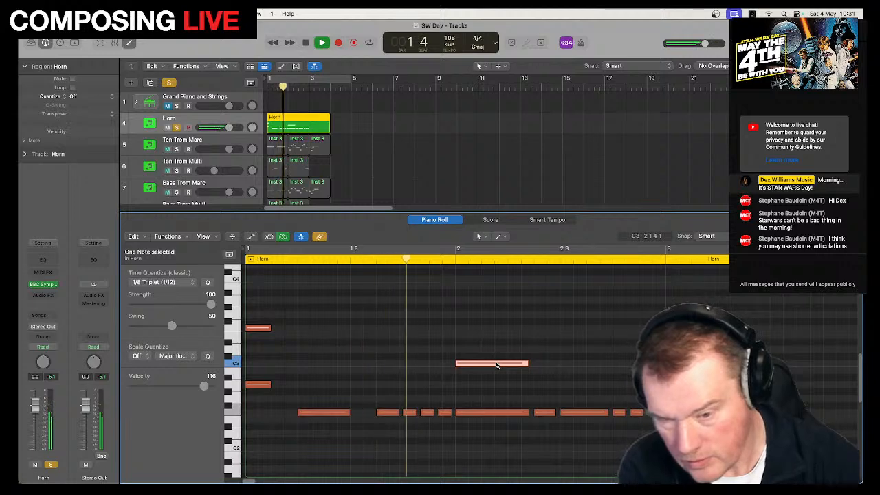
{"action": "key", "text": "space"}
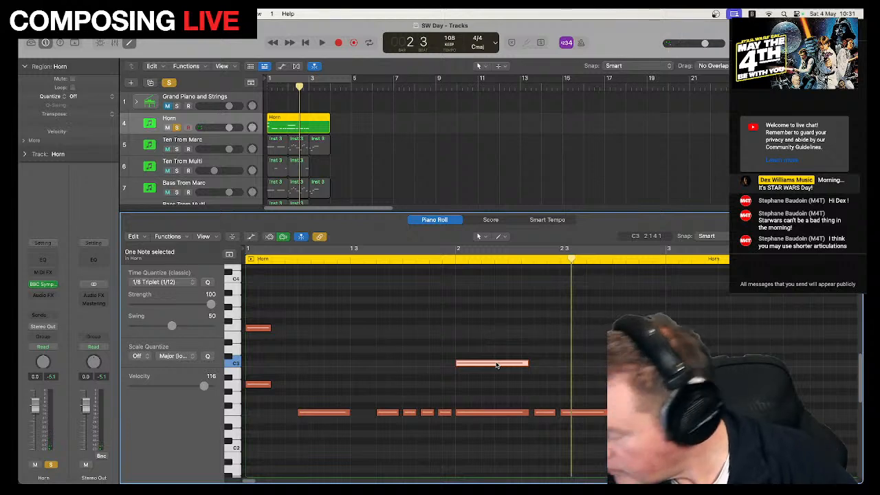
{"action": "left_click_drag", "start_coordinate": [543, 412], "coordinate": [538, 368]}
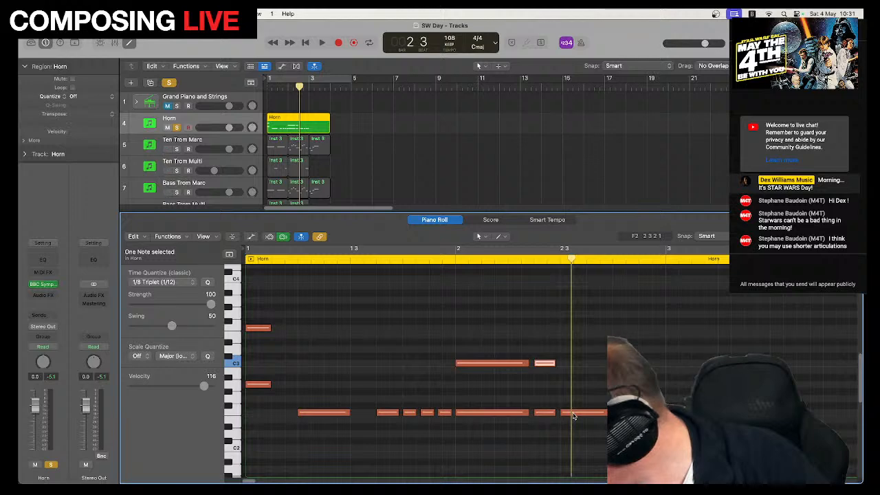
Duplicate the four F2 notes on beats 3 and 4 of bar 2 up to A#2, and play the Horn line from the start.
{"action": "left_click_drag", "start_coordinate": [572, 392], "coordinate": [652, 431]}
{"action": "left_click_drag", "start_coordinate": [597, 412], "coordinate": [598, 380]}
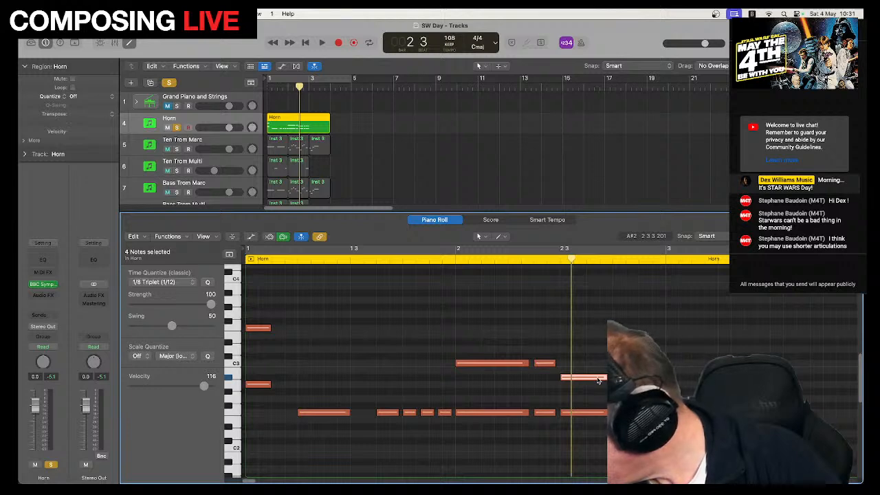
{"action": "key", "text": "Return"}
{"action": "key", "text": "space"}
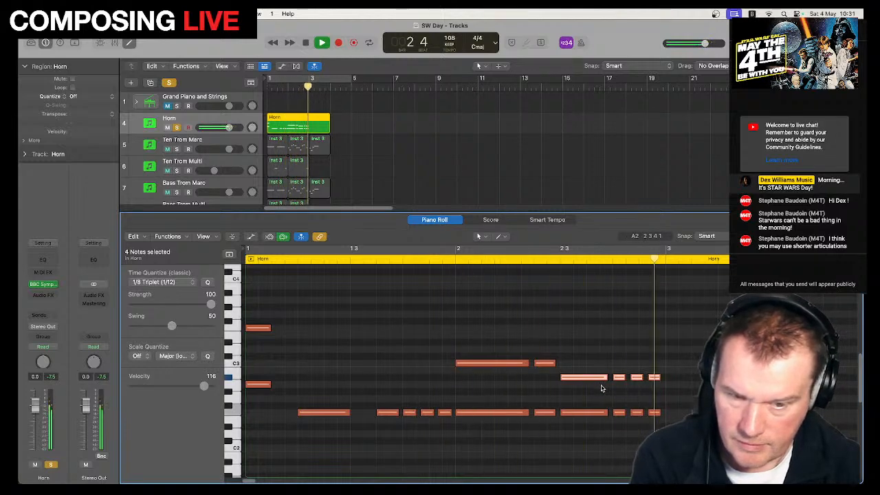
{"action": "key", "text": "space"}
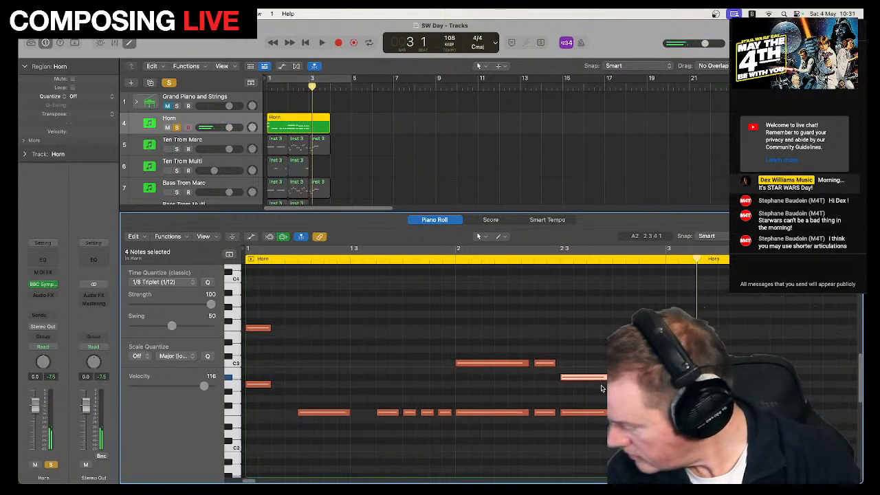
Unsolo the Horn track and play the full arrangement from the start through bar 2.
{"action": "left_click", "coordinate": [177, 127]}
{"action": "key", "text": "Return"}
{"action": "key", "text": "space"}
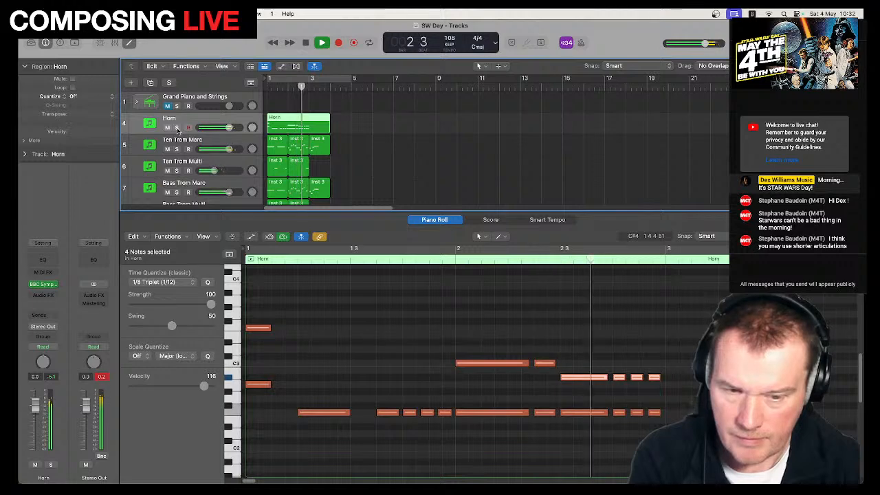
{"action": "key", "text": "space"}
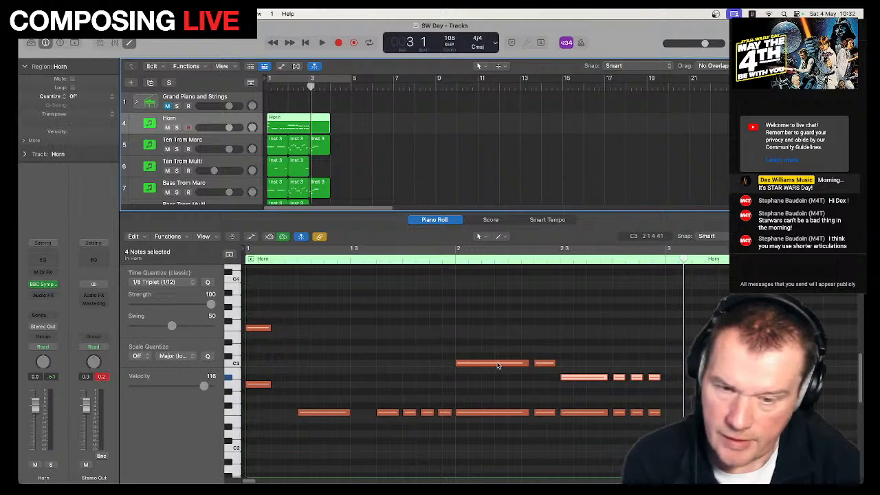
Add a third Horn voice in bar 2: copy the beat 3 note up to F3 and the three beat 4 triplets up to D#3.
{"action": "mouse_move", "coordinate": [516, 363]}
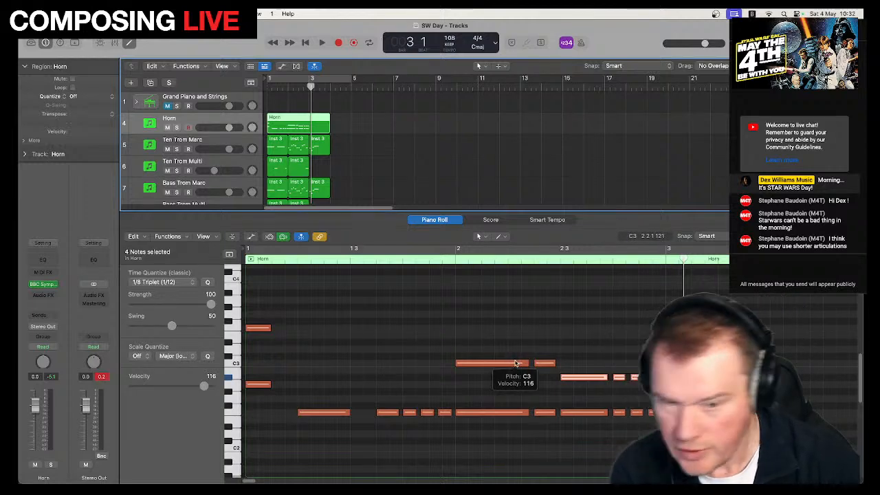
{"action": "left_click", "coordinate": [583, 377]}
{"action": "left_click", "coordinate": [583, 377]}
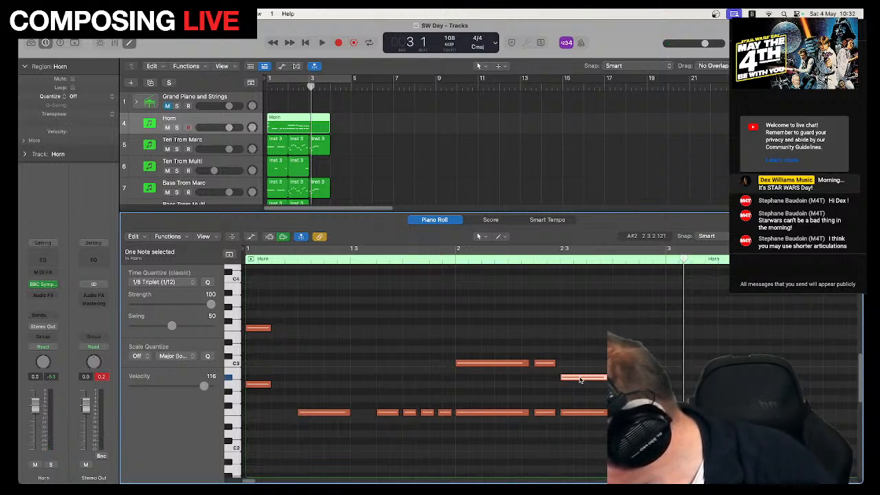
{"action": "left_click_drag", "start_coordinate": [580, 379], "coordinate": [578, 329]}
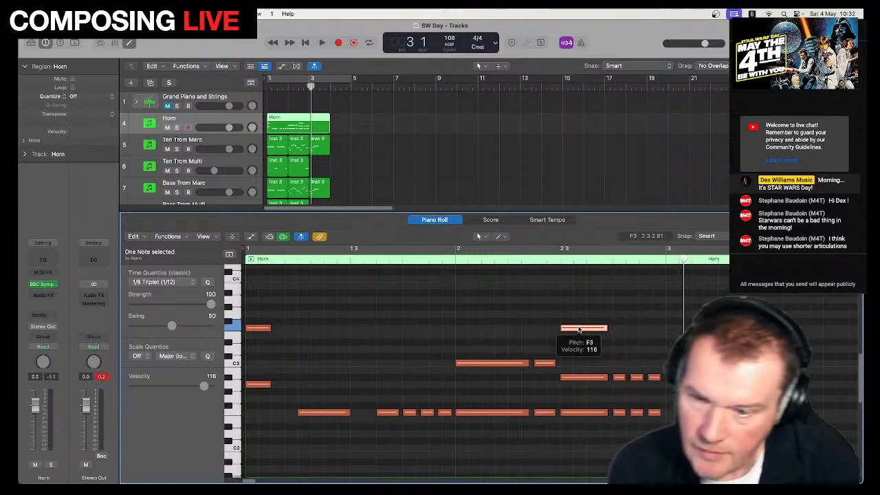
{"action": "mouse_move", "coordinate": [663, 419]}
{"action": "left_mouse_down"}
{"action": "mouse_move", "coordinate": [614, 375]}
{"action": "mouse_move", "coordinate": [651, 383]}
{"action": "mouse_move", "coordinate": [619, 343]}
{"action": "left_mouse_up"}
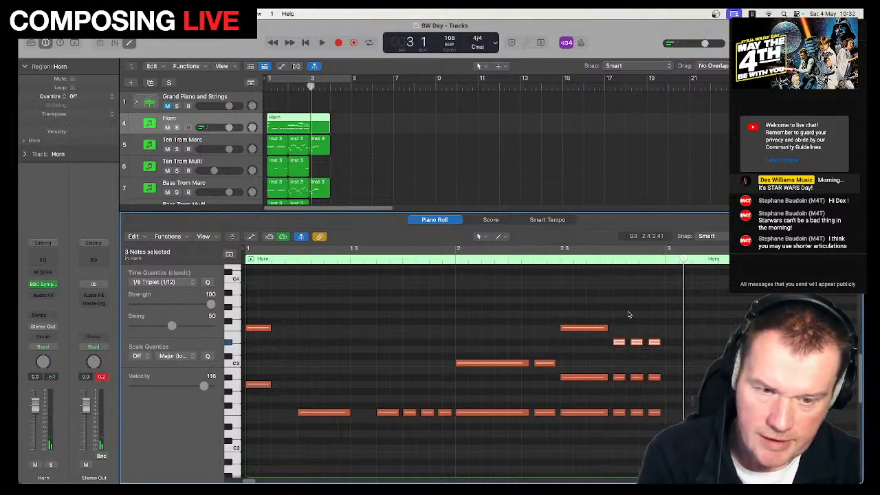
Play the arrangement from the beginning to check the Horn part up to bar 3.
{"action": "key", "text": "Return"}
{"action": "key", "text": "space"}
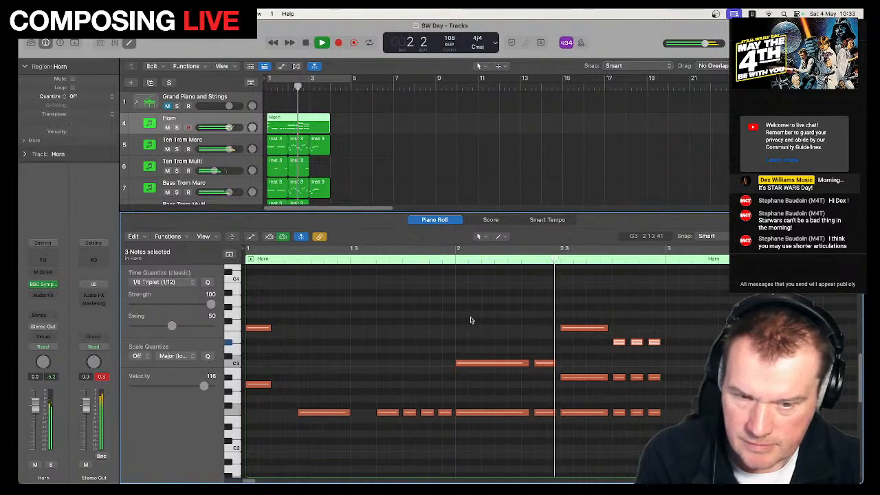
{"action": "key", "text": "space"}
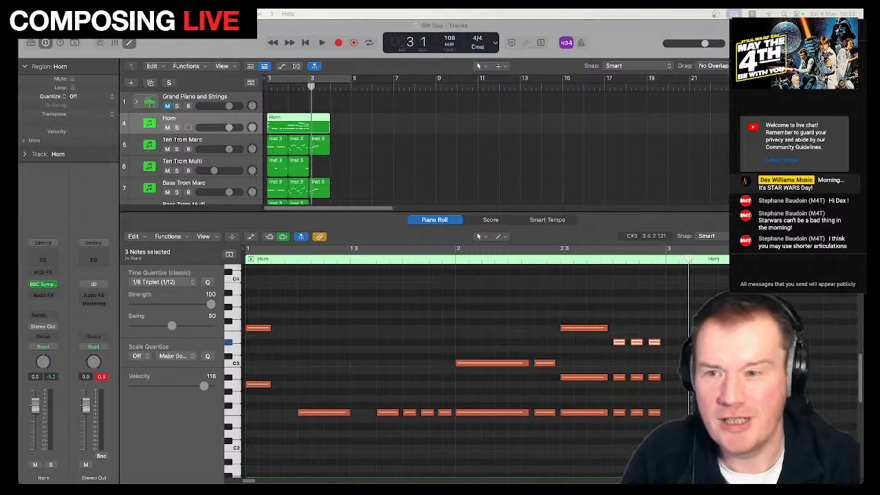
Listen to the Ten Trom Marc track on its own by soloing it for playback and taking it out of solo.
{"action": "left_click", "coordinate": [357, 182]}
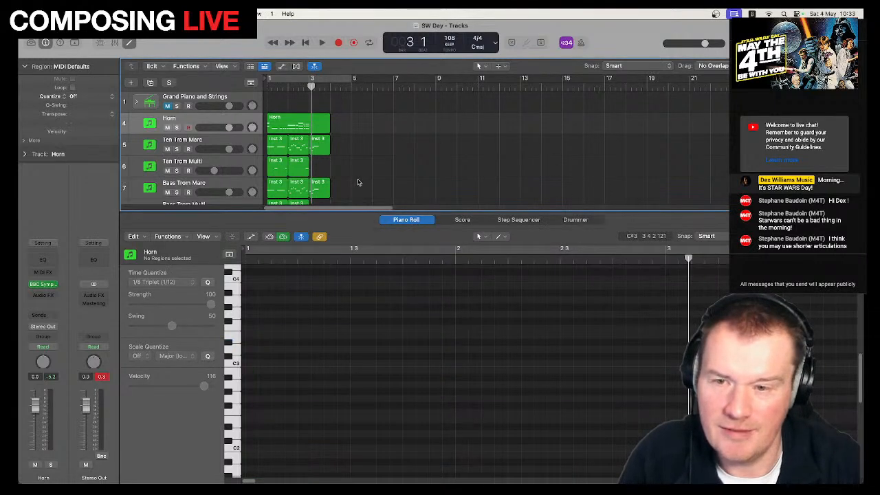
{"action": "left_click", "coordinate": [318, 149]}
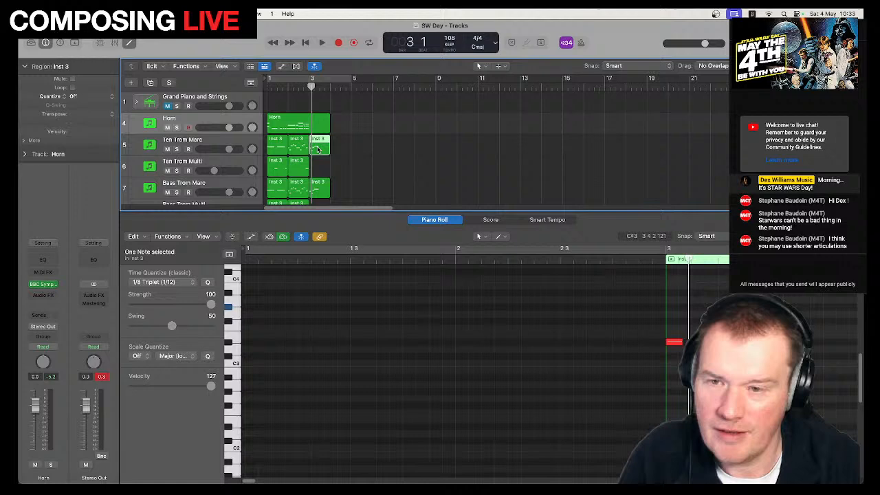
{"action": "left_click", "coordinate": [241, 142]}
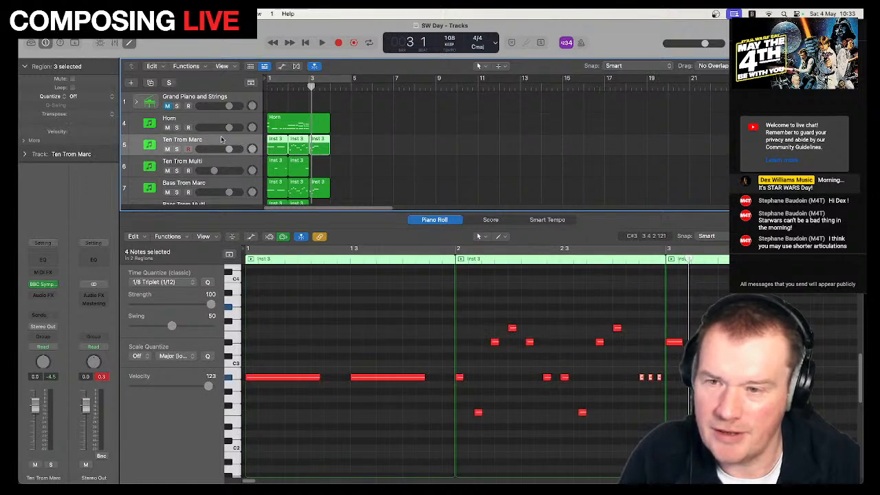
{"action": "left_click", "coordinate": [177, 148]}
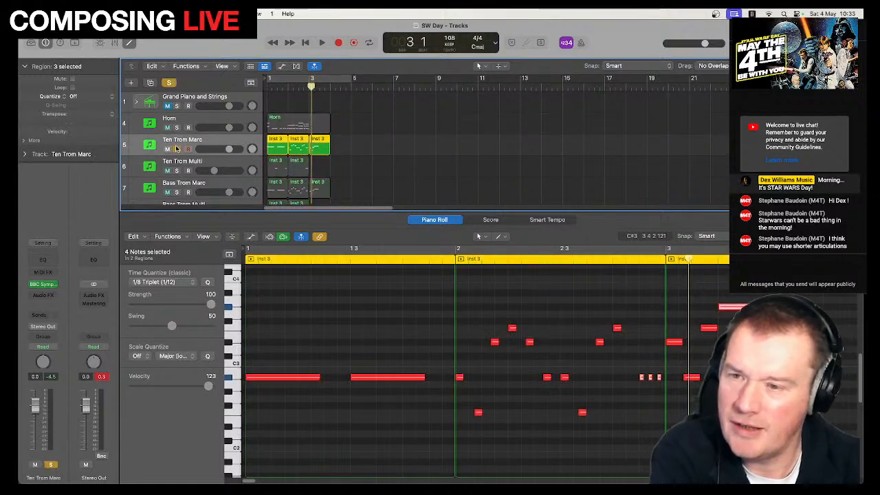
{"action": "key", "text": "space"}
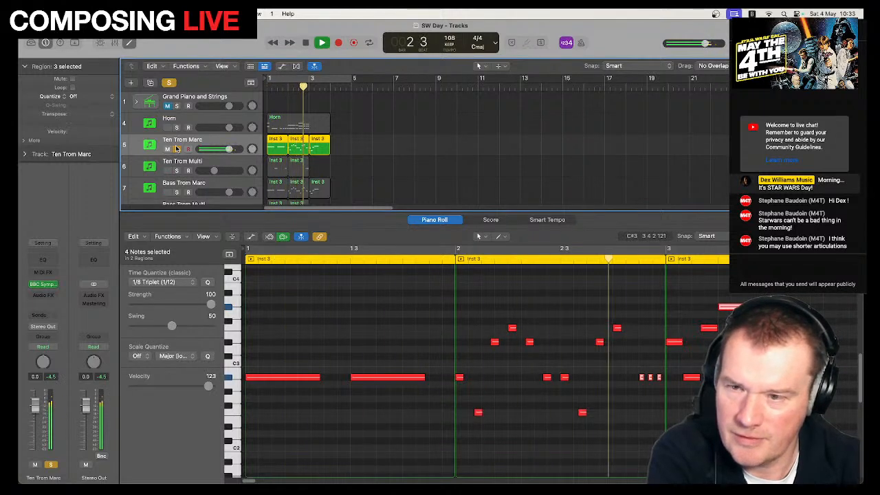
{"action": "key", "text": "space"}
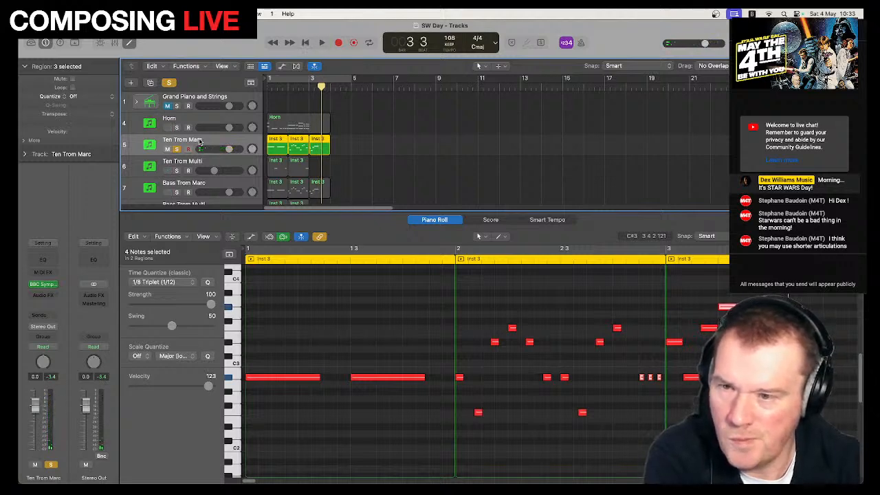
{"action": "left_click", "coordinate": [176, 148]}
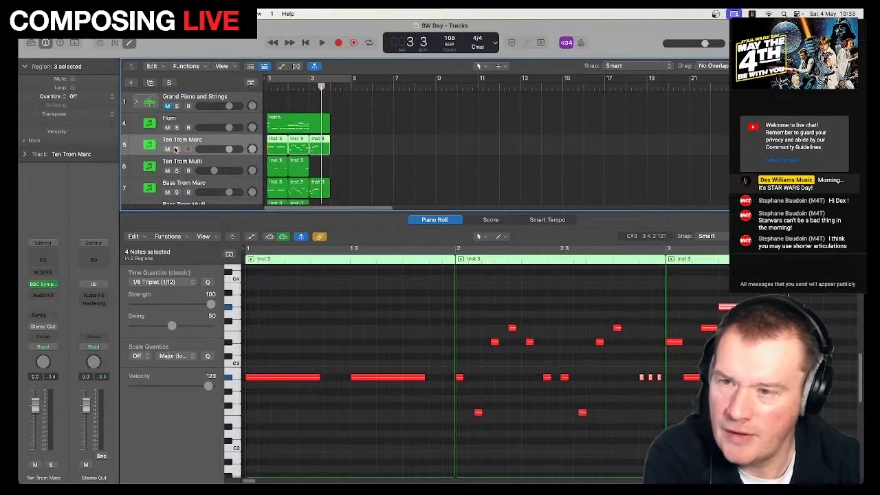
Play the full arrangement from the beginning twice, the second time with the Horn notes open in the editor.
{"action": "key", "text": "Return"}
{"action": "key", "text": "space"}
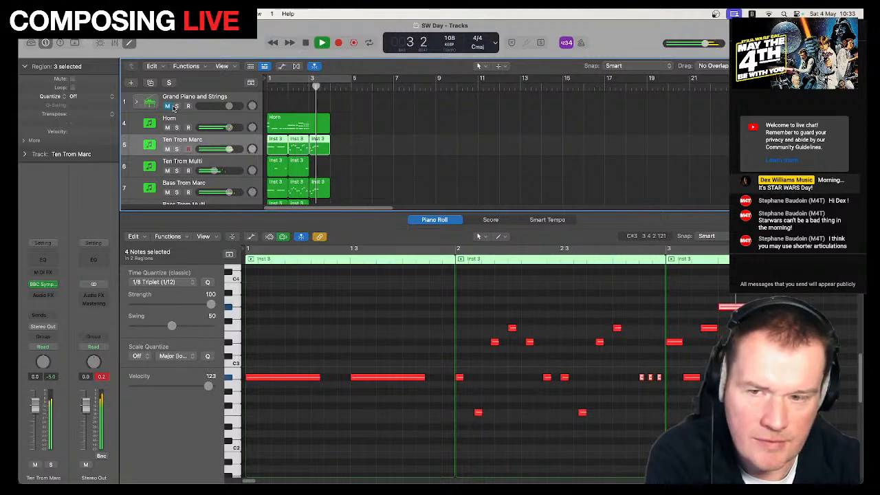
{"action": "key", "text": "space"}
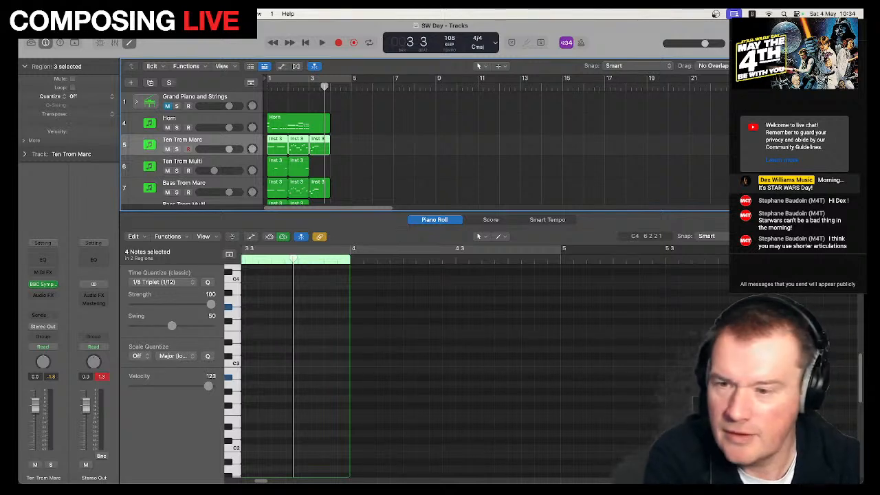
{"action": "left_click", "coordinate": [192, 122]}
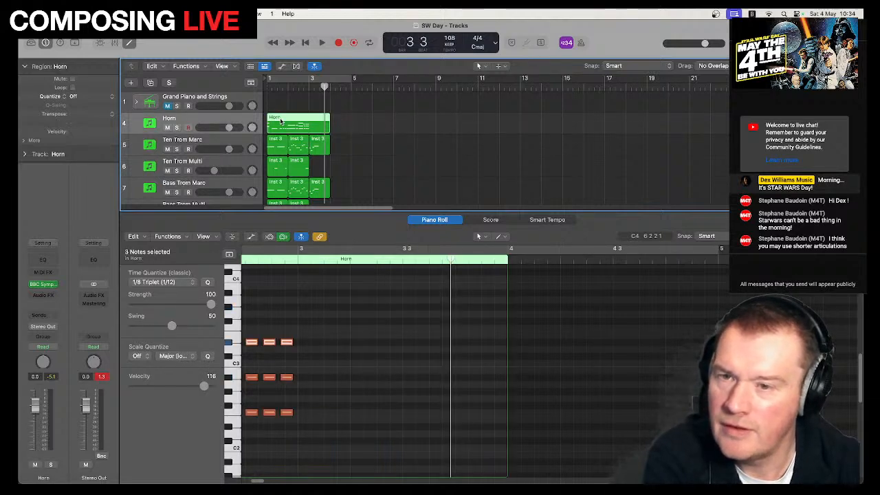
{"action": "key", "text": "Return"}
{"action": "key", "text": "space"}
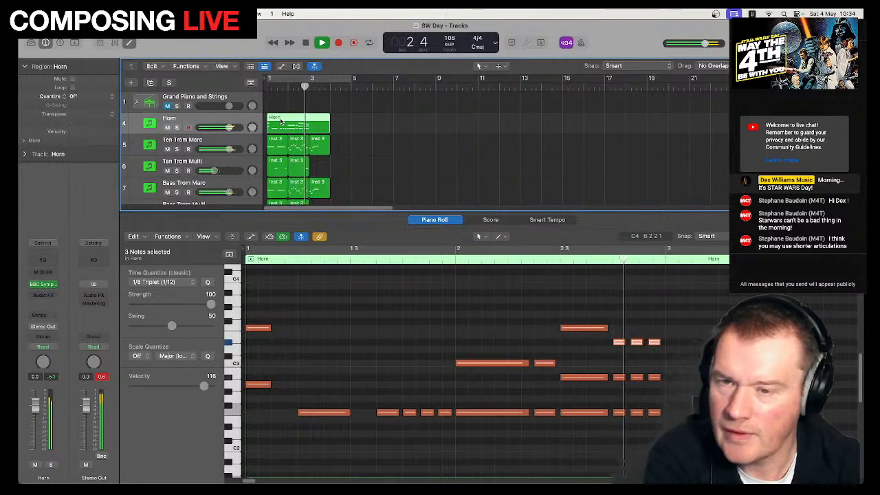
{"action": "key", "text": "space"}
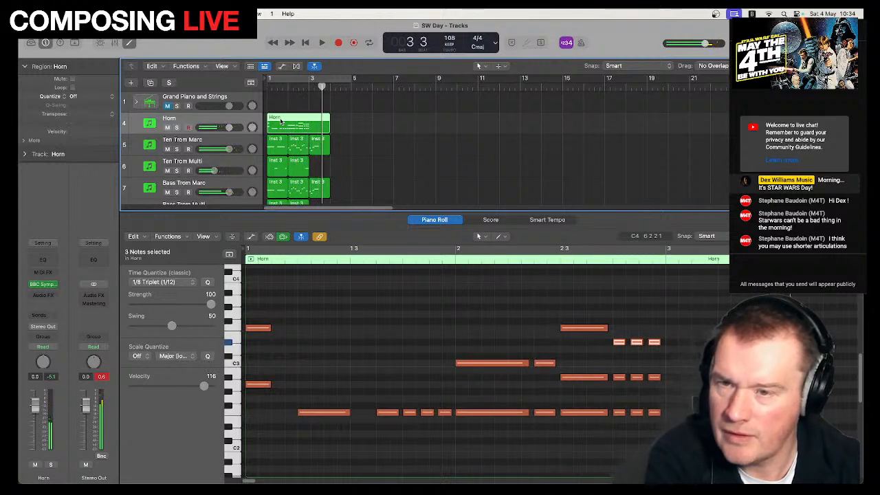
Build the lower Horn notes in bar 3 from short and long F2 notes, with long A#2 notes on beats 1 and 3.
{"action": "left_click", "coordinate": [694, 395]}
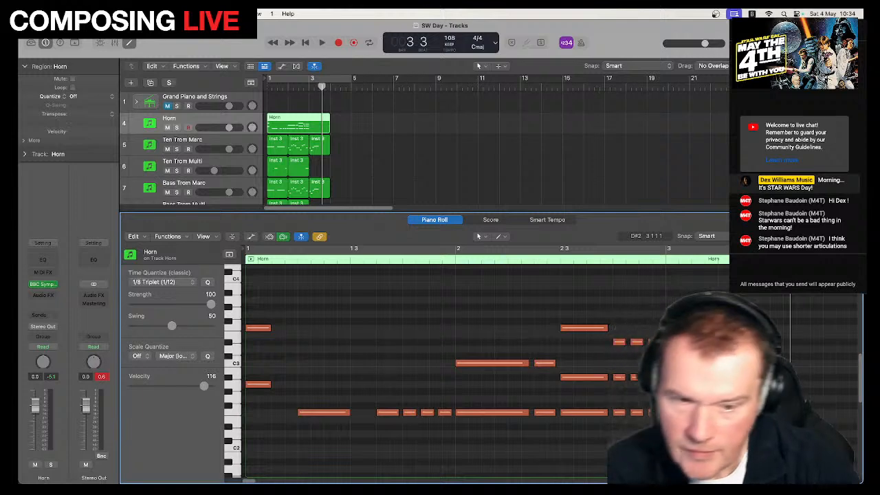
{"action": "mouse_move", "coordinate": [666, 426]}
{"action": "left_mouse_down"}
{"action": "mouse_move", "coordinate": [614, 411]}
{"action": "mouse_move", "coordinate": [672, 415]}
{"action": "left_mouse_up"}
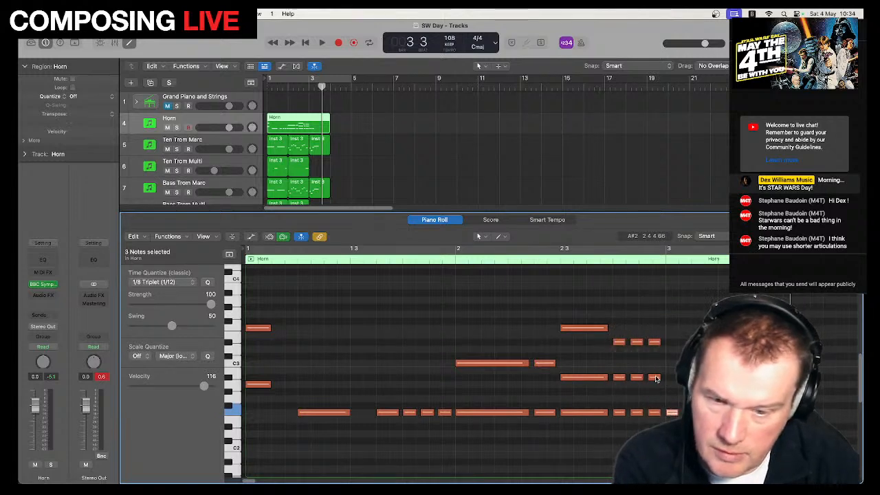
{"action": "left_click", "coordinate": [654, 378]}
{"action": "left_click_drag", "start_coordinate": [655, 377], "coordinate": [671, 377]}
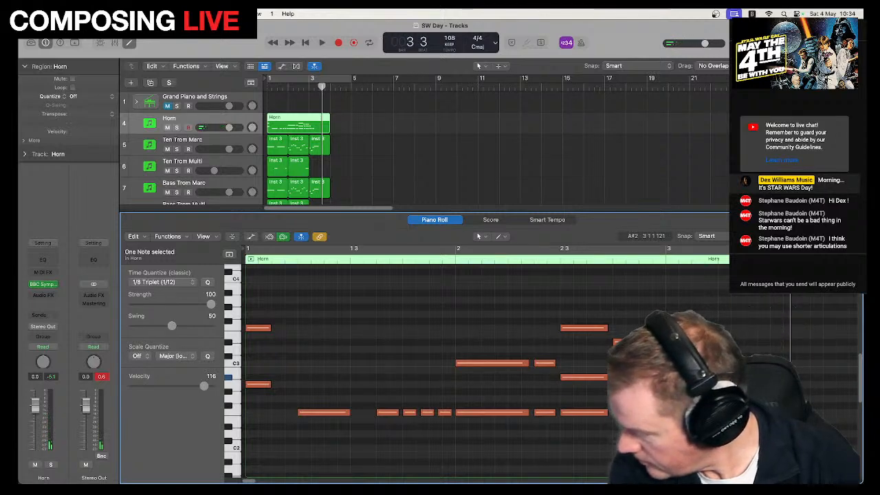
{"action": "left_click_drag", "start_coordinate": [677, 377], "coordinate": [713, 377]}
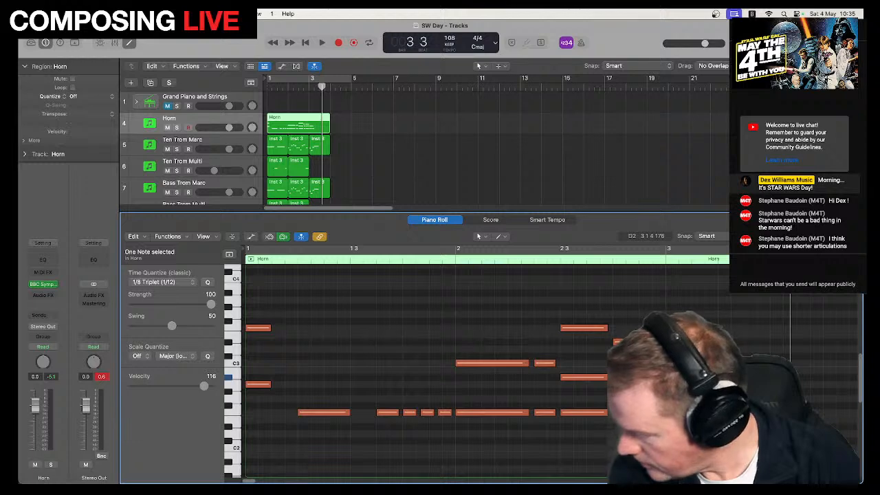
{"action": "left_click_drag", "start_coordinate": [722, 427], "coordinate": [742, 413]}
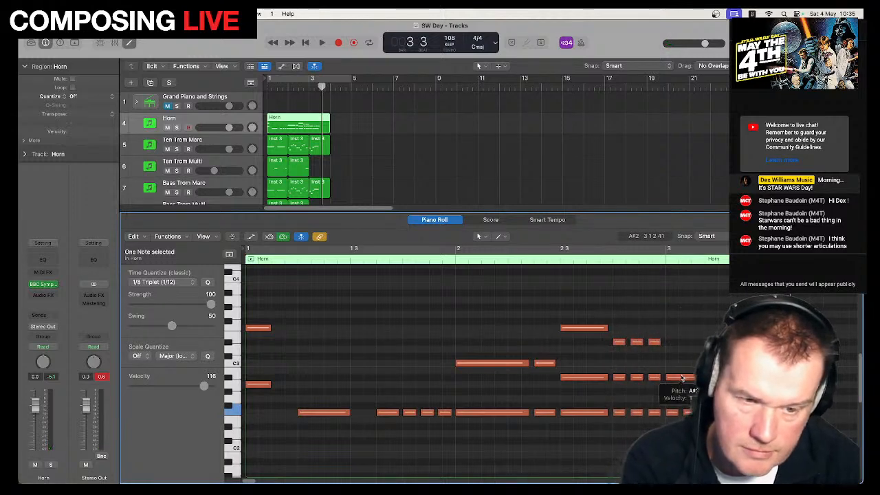
{"action": "left_click", "coordinate": [681, 377]}
{"action": "left_click_drag", "start_coordinate": [681, 377], "coordinate": [787, 377]}
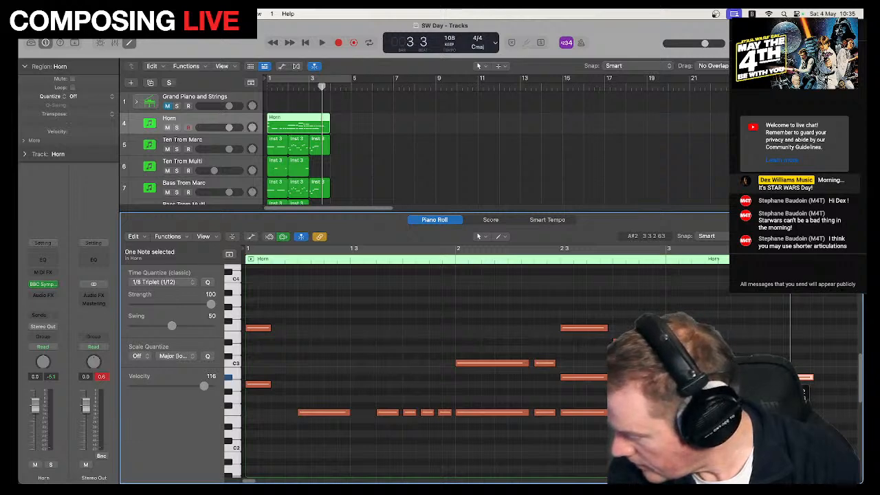
Add the upper Horn notes in bar 3, with three short F3 notes, a long F3 and three short C3 notes, and play them.
{"action": "scroll", "coordinate": [787, 378], "scroll_direction": "up", "scroll_amount": 2}
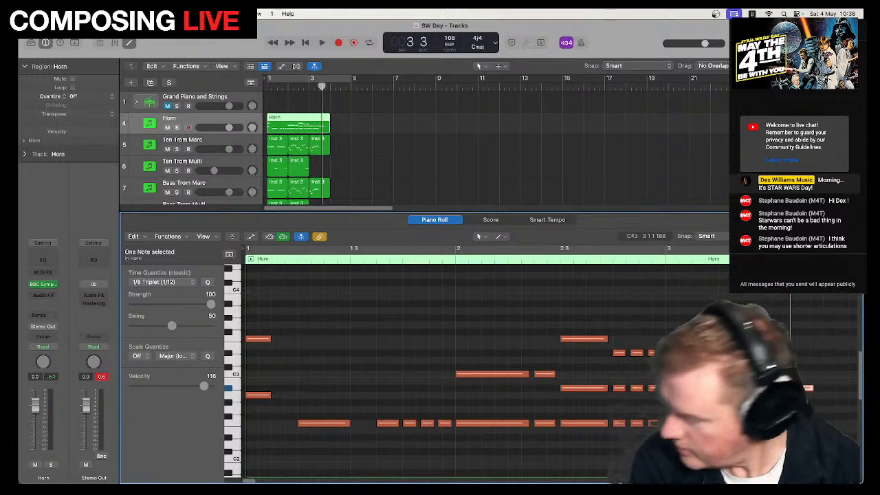
{"action": "left_click_drag", "start_coordinate": [676, 369], "coordinate": [672, 340]}
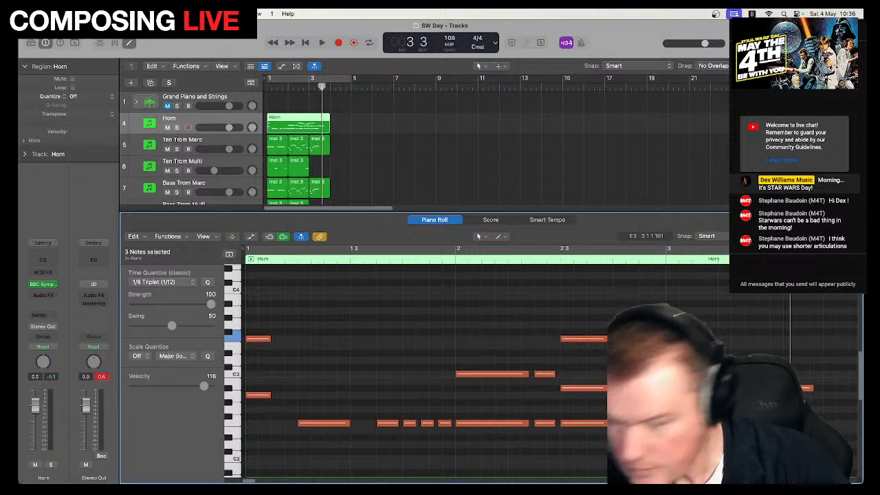
{"action": "left_click_drag", "start_coordinate": [588, 340], "coordinate": [777, 373]}
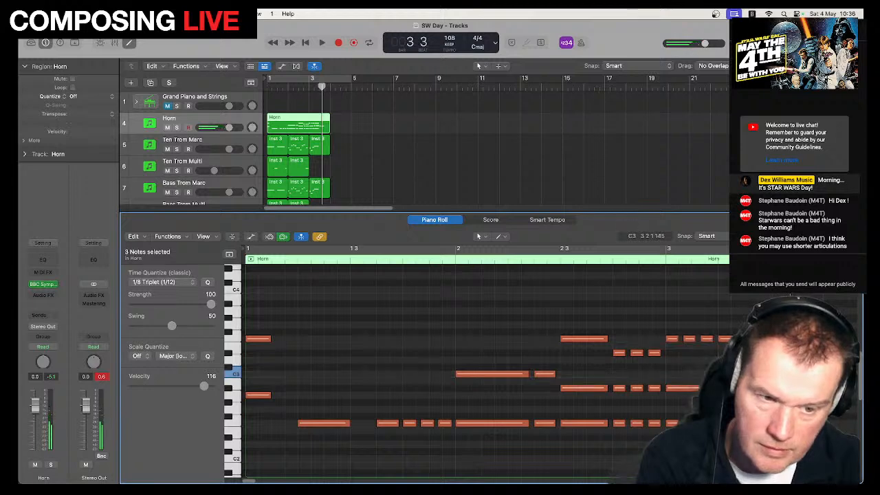
{"action": "key", "text": "space"}
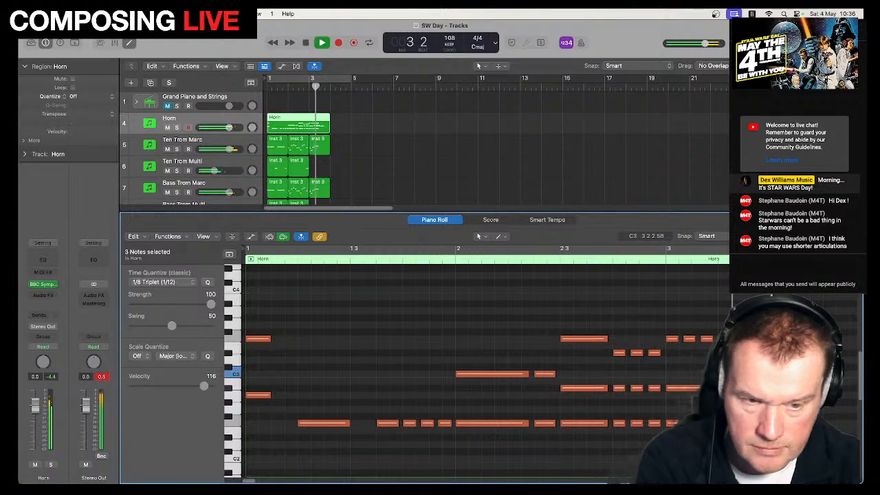
{"action": "key", "text": "space"}
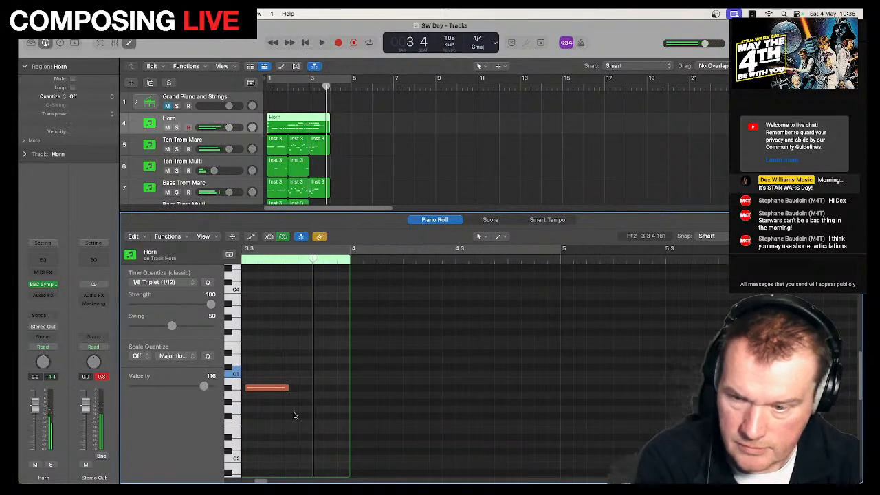
Delete the long A#2 Horn note on beat 3 of bar 3 and play the arrangement from the beginning.
{"action": "left_click", "coordinate": [280, 386]}
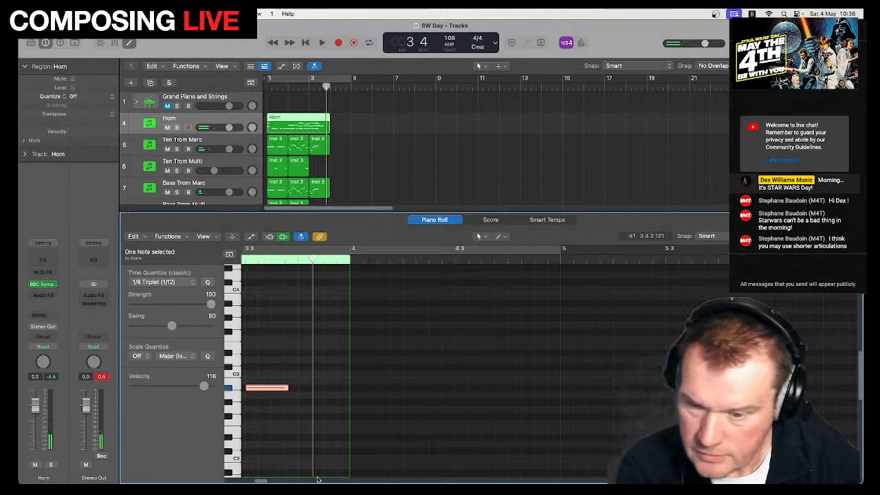
{"action": "left_click_drag", "start_coordinate": [266, 480], "coordinate": [261, 480]}
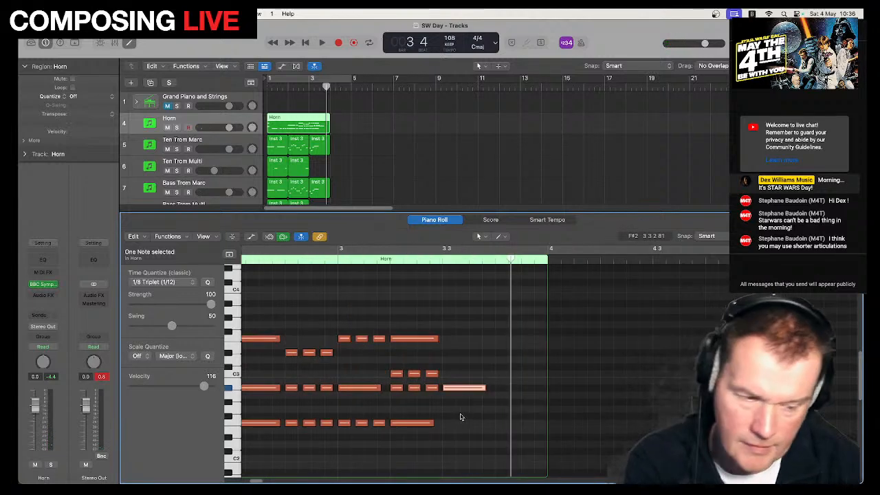
{"action": "key", "text": "Delete"}
{"action": "key", "text": "Return"}
{"action": "key", "text": "space"}
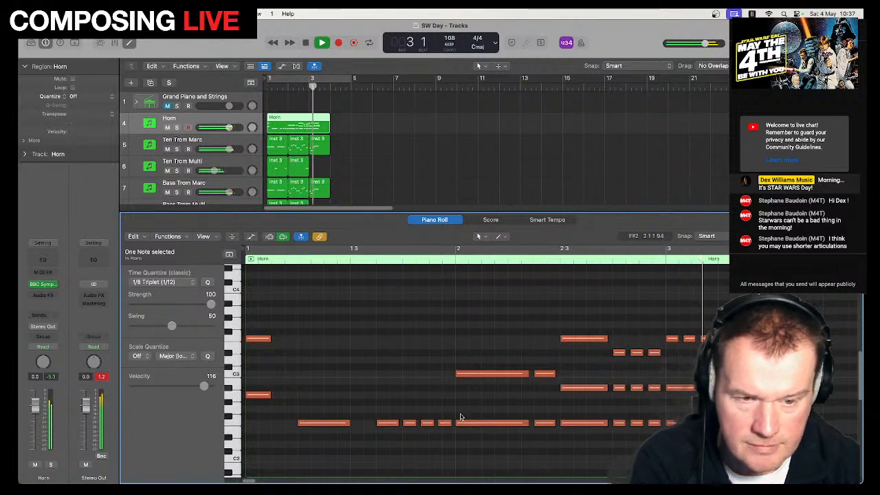
{"action": "key", "text": "space"}
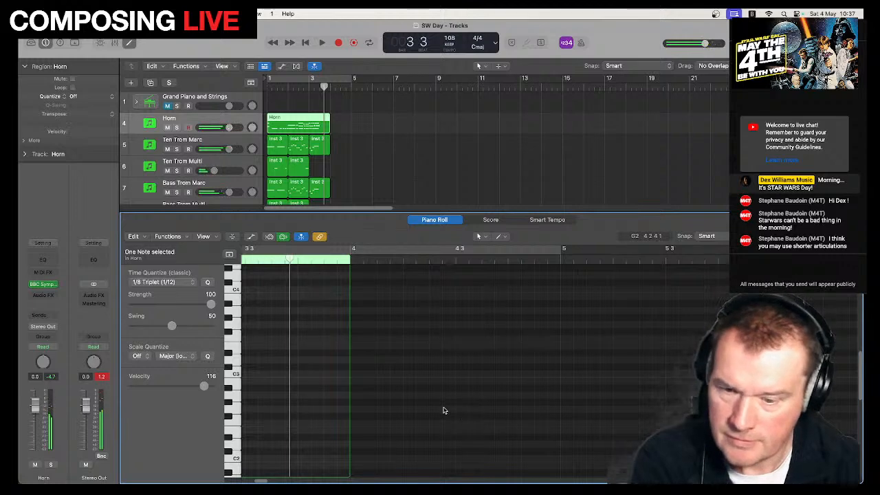
{"action": "left_click_drag", "start_coordinate": [258, 481], "coordinate": [245, 481]}
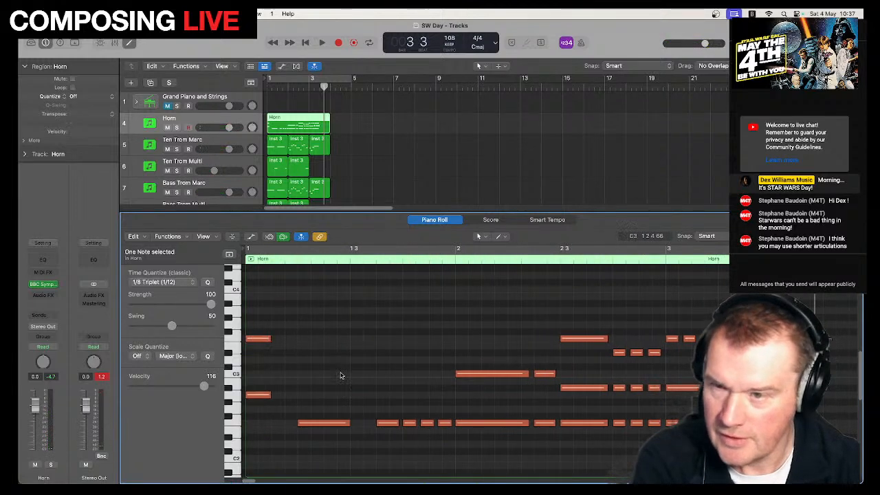
{"action": "double_click", "coordinate": [192, 118]}
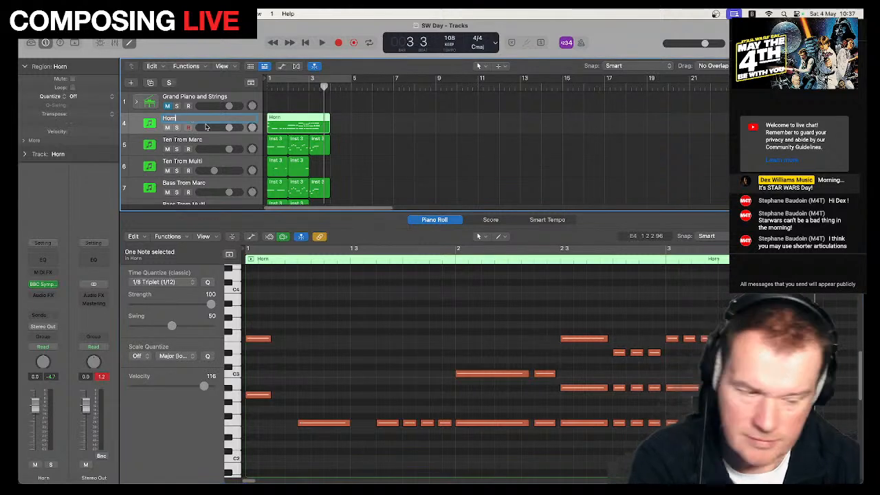
{"action": "key", "text": "Return"}
{"action": "key", "text": "Return"}
{"action": "key", "text": "space"}
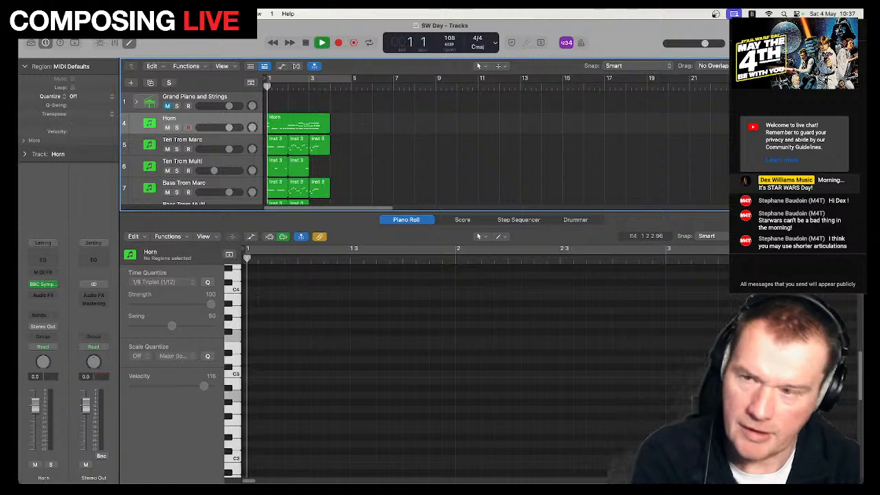
{"action": "key", "text": "space"}
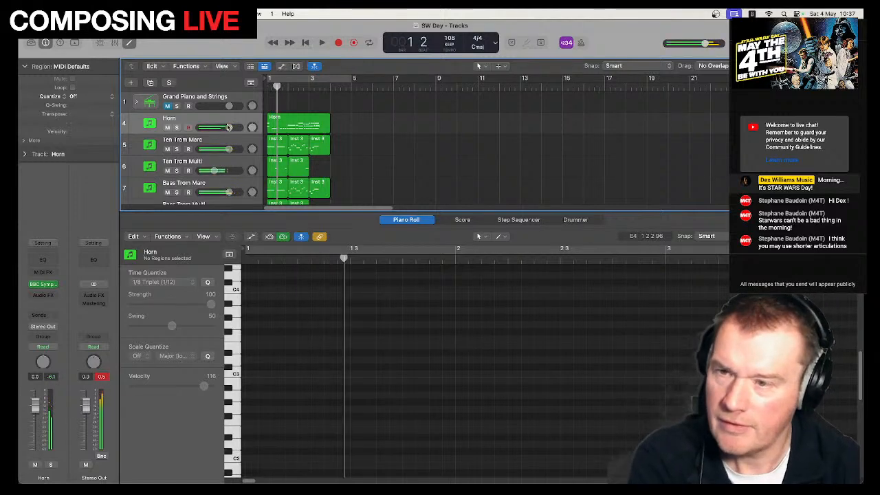
Rename the Horn track as F Horn.
{"action": "double_click", "coordinate": [165, 118]}
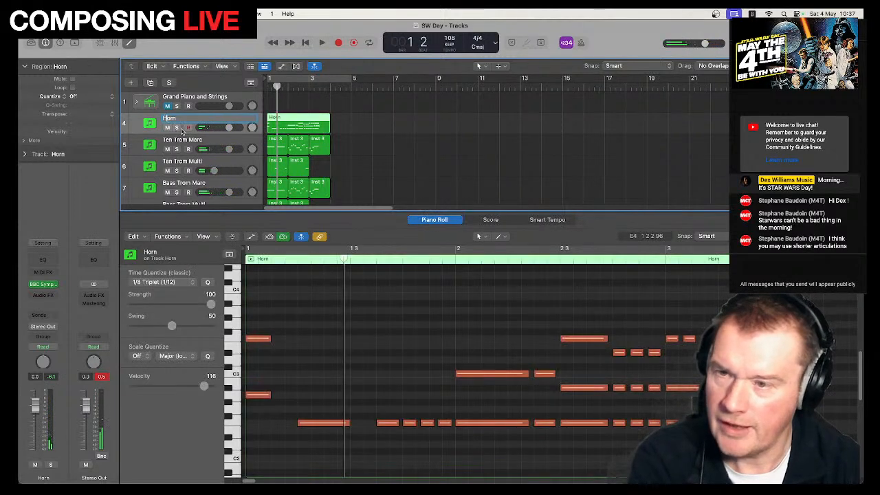
{"action": "type", "text": "F Horn"}
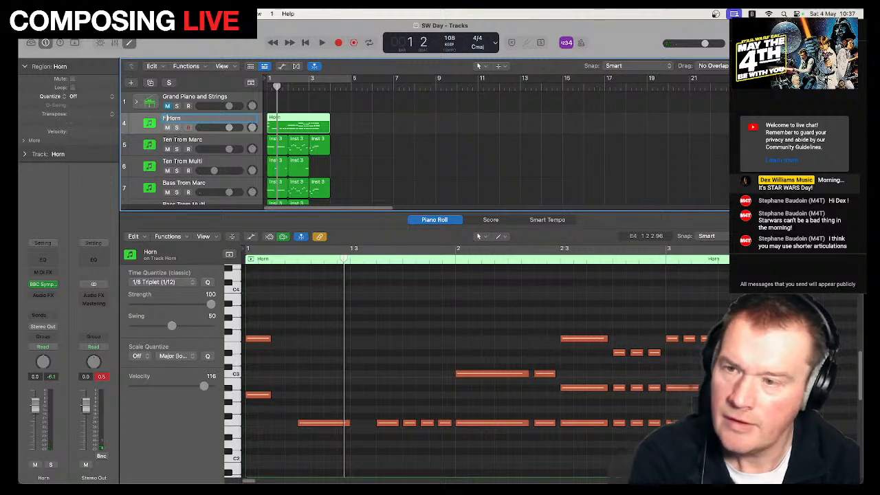
{"action": "key", "text": "Return"}
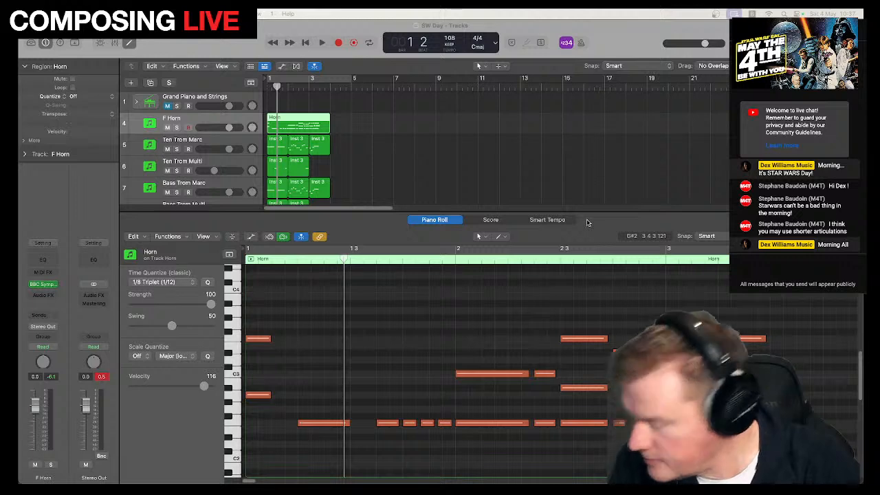
Create a new track with duplicate settings from the F Horn track and set its transposition to -2.
{"action": "right_click", "coordinate": [215, 123]}
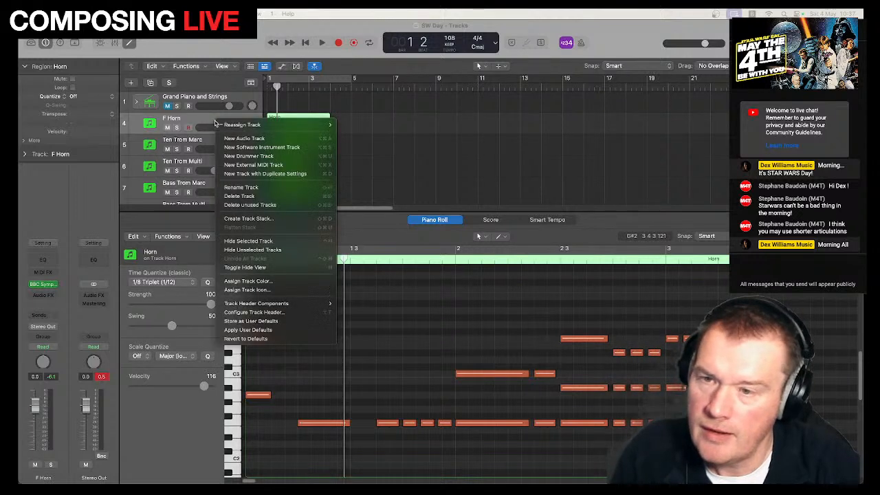
{"action": "left_click", "coordinate": [265, 174]}
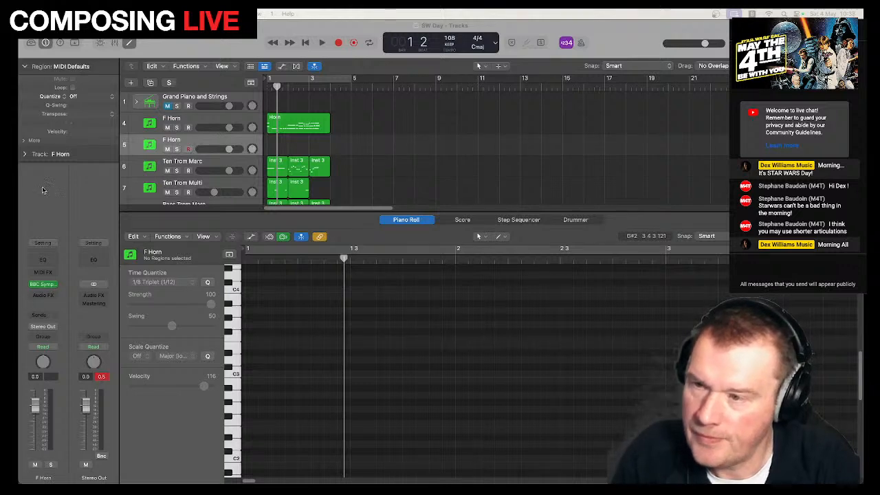
{"action": "left_click", "coordinate": [25, 155]}
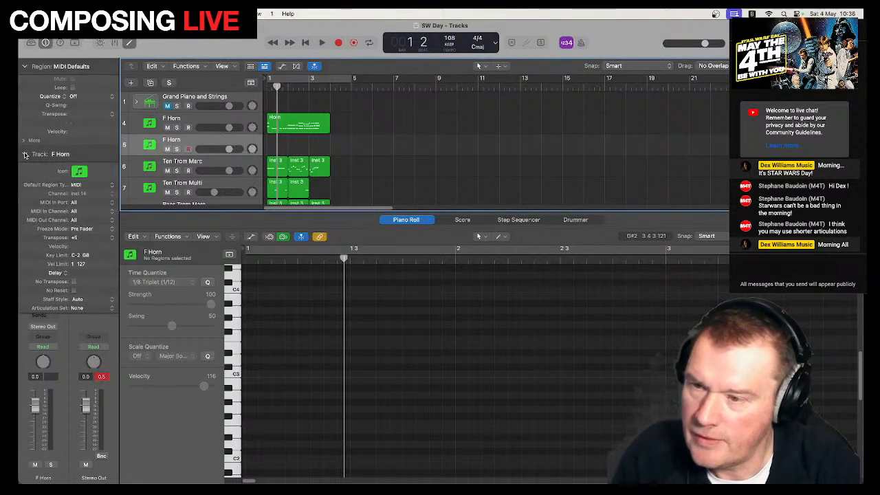
{"action": "double_click", "coordinate": [88, 239]}
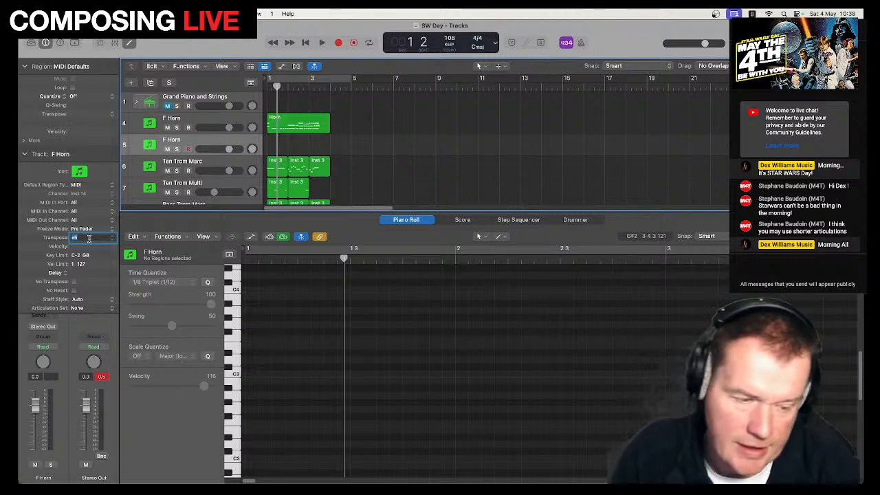
{"action": "type", "text": "-2"}
{"action": "key", "text": "Return"}
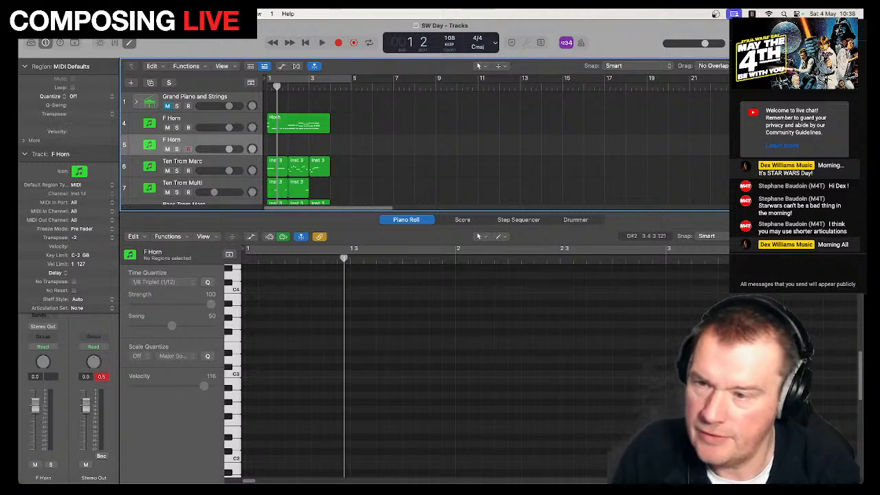
{"action": "left_click", "coordinate": [24, 154]}
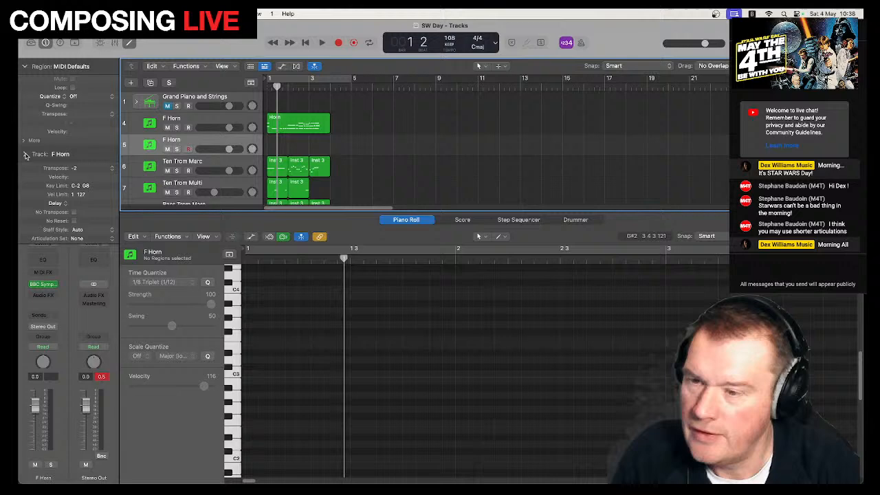
Load the Trumpets a3 brass instrument into the duplicated track's BBC Symphony Orchestra plug-in.
{"action": "left_click", "coordinate": [45, 288]}
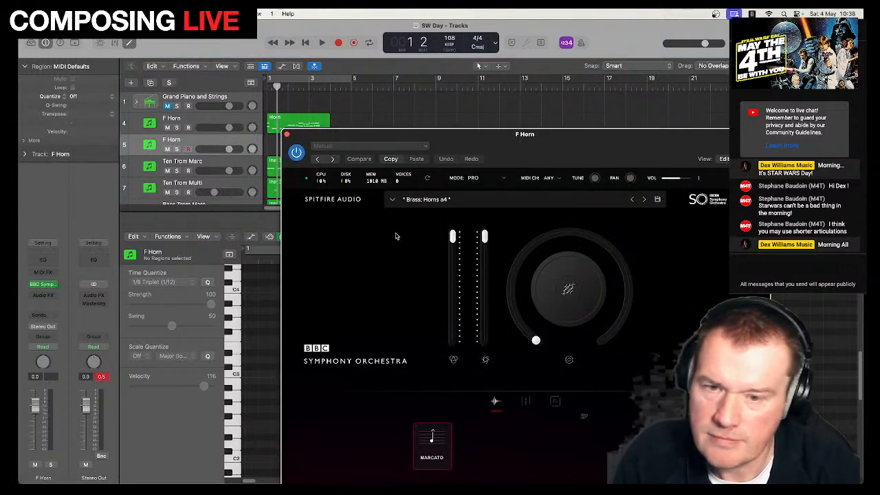
{"action": "left_click", "coordinate": [457, 199]}
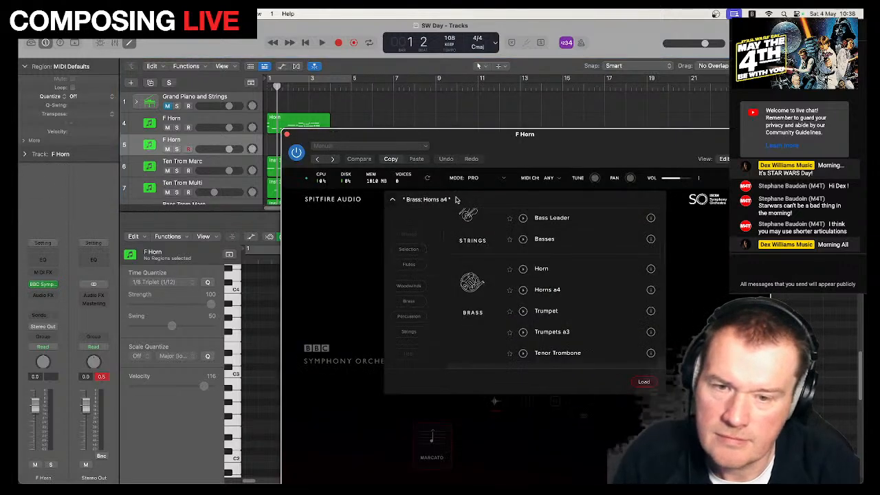
{"action": "left_click", "coordinate": [564, 332]}
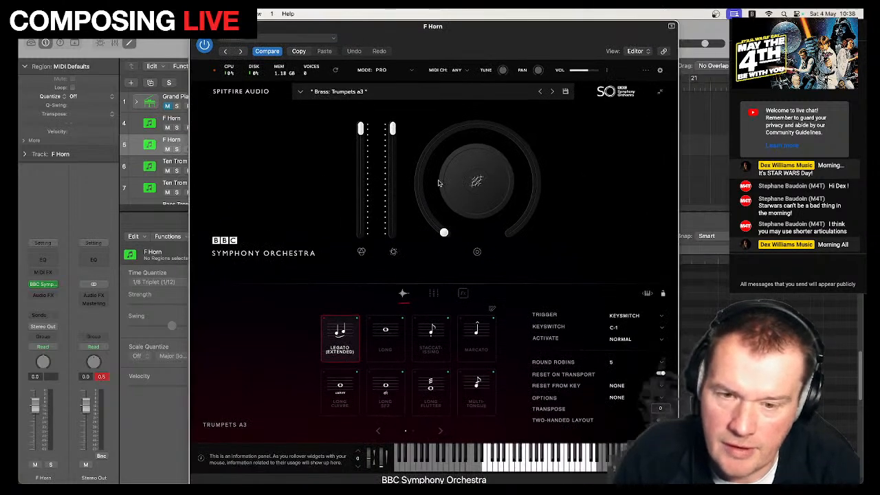
Audition the Staccatissimo, Marcato and Long Sfz articulations of Trumpets a3 and return to Staccatissimo.
{"action": "left_click", "coordinate": [433, 331]}
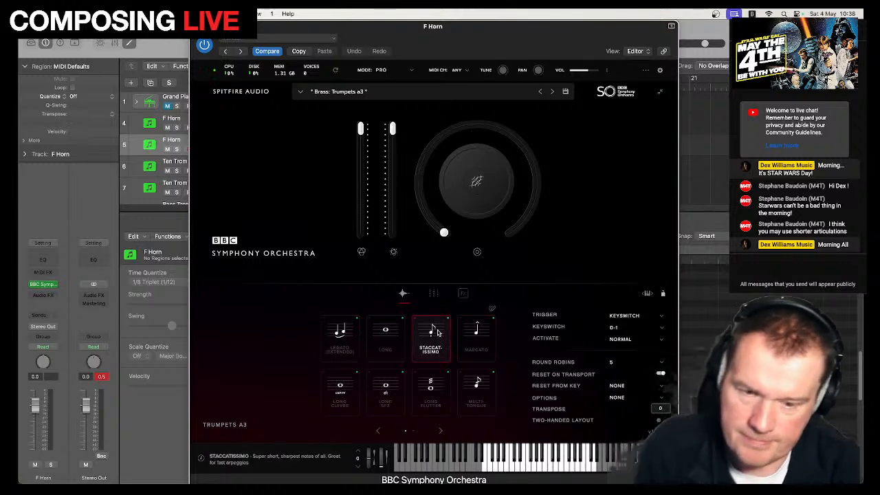
{"action": "left_click", "coordinate": [471, 335]}
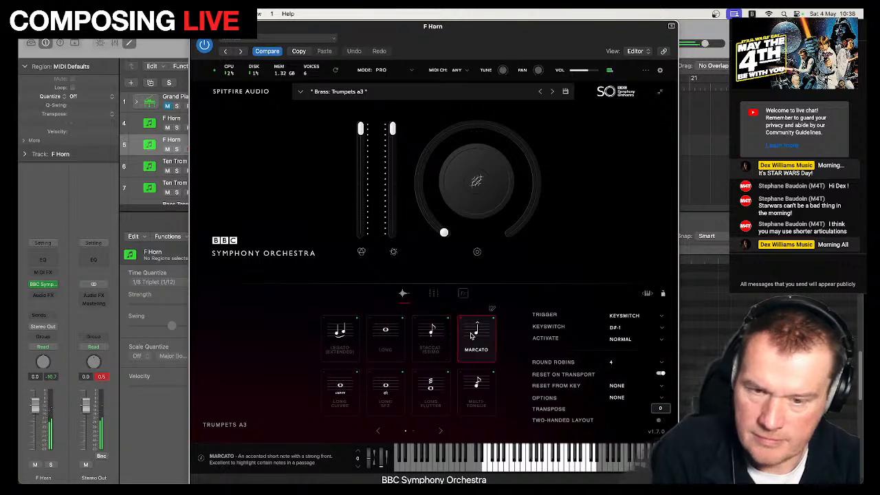
{"action": "left_click", "coordinate": [443, 337]}
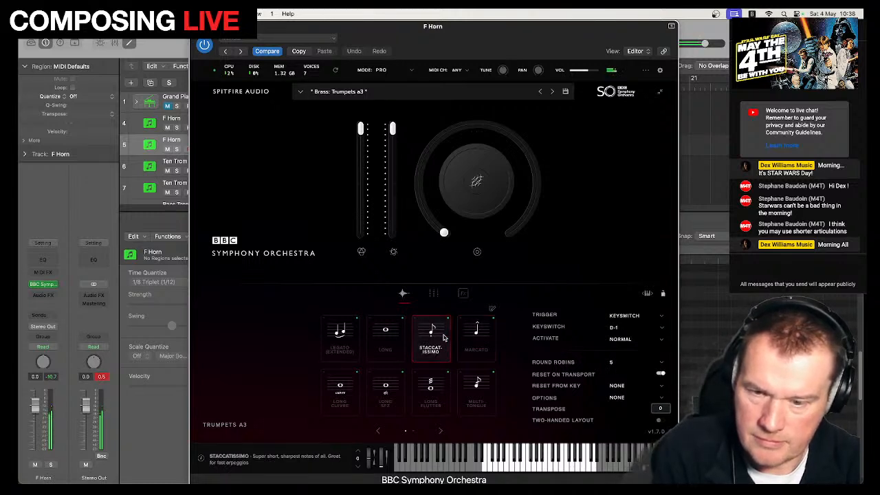
{"action": "left_click", "coordinate": [383, 399]}
{"action": "left_click", "coordinate": [422, 343]}
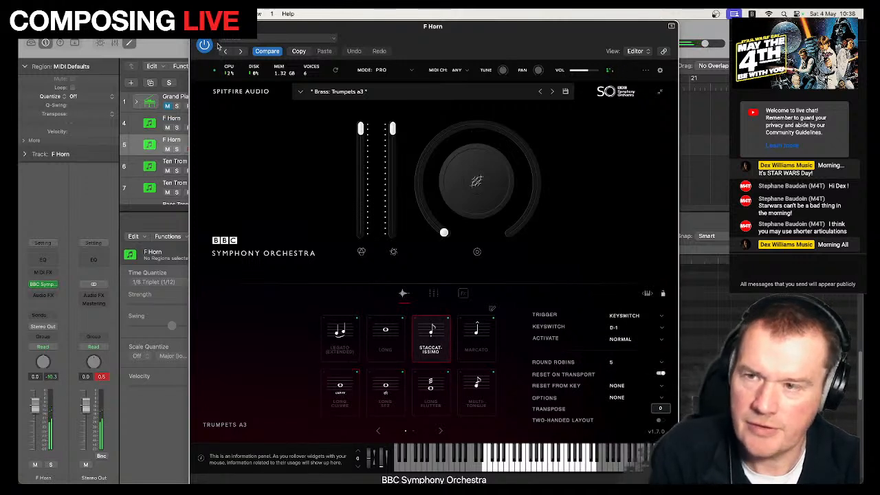
Clear all techniques of Trumpets a3, add only Short Staccatissimo, save the set and close the plug-in window.
{"action": "left_click", "coordinate": [492, 309]}
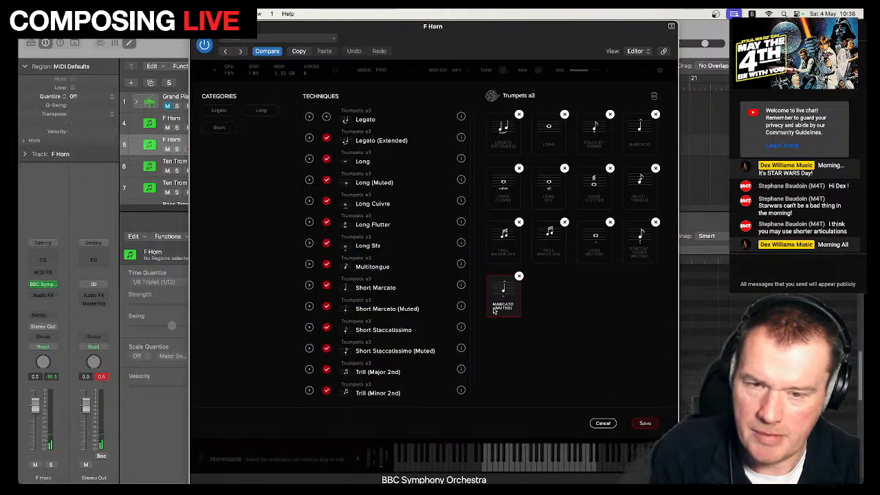
{"action": "left_click", "coordinate": [653, 97]}
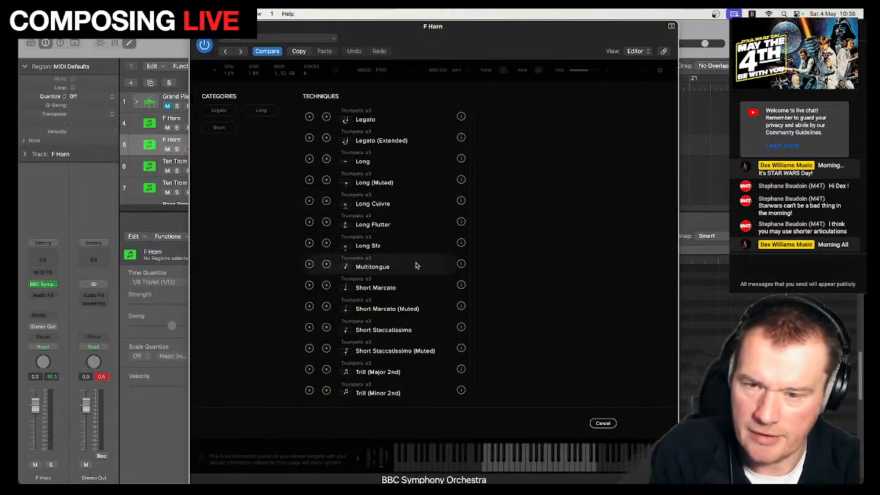
{"action": "left_click", "coordinate": [327, 327]}
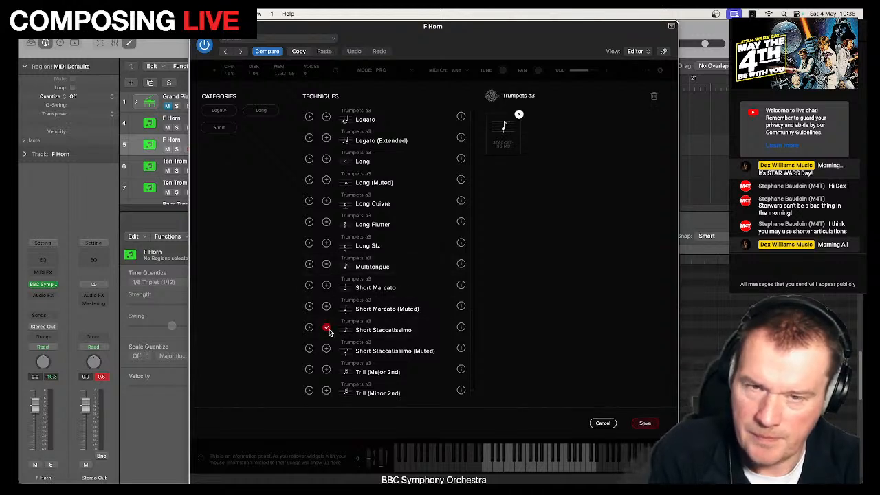
{"action": "left_click", "coordinate": [644, 423]}
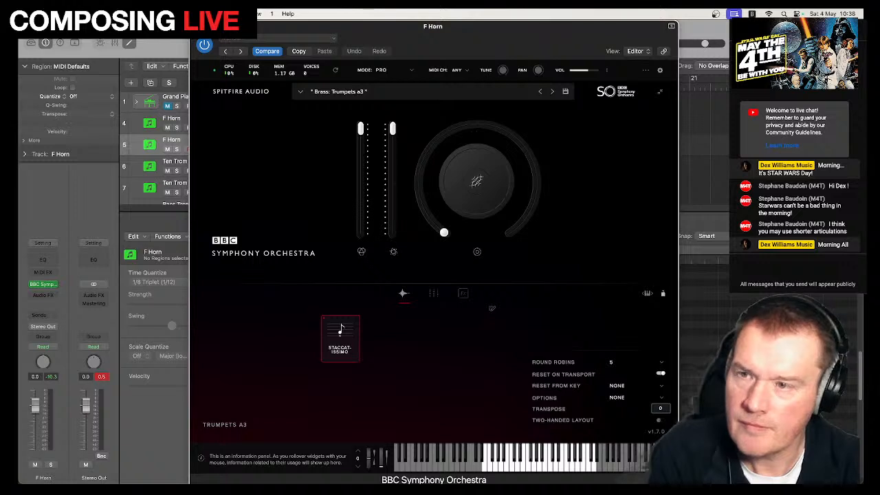
{"action": "left_click", "coordinate": [198, 26]}
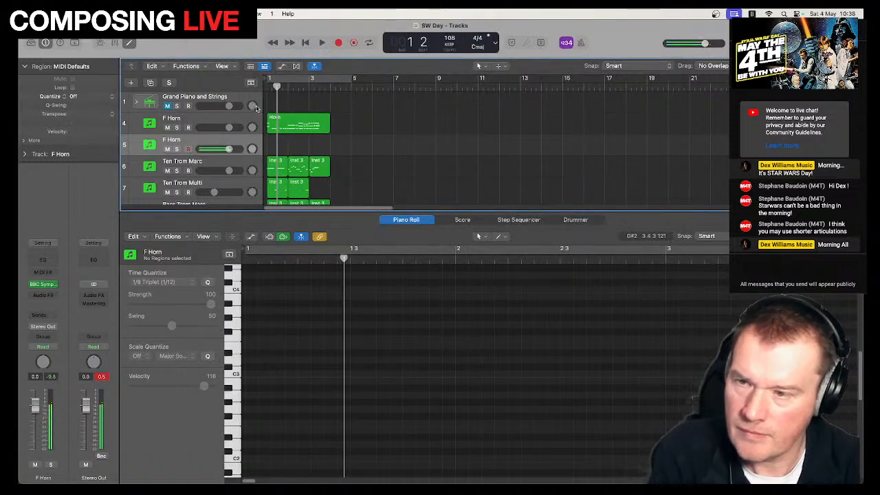
Rename the duplicated track as Bb Trump Stac.
{"action": "double_click", "coordinate": [173, 140]}
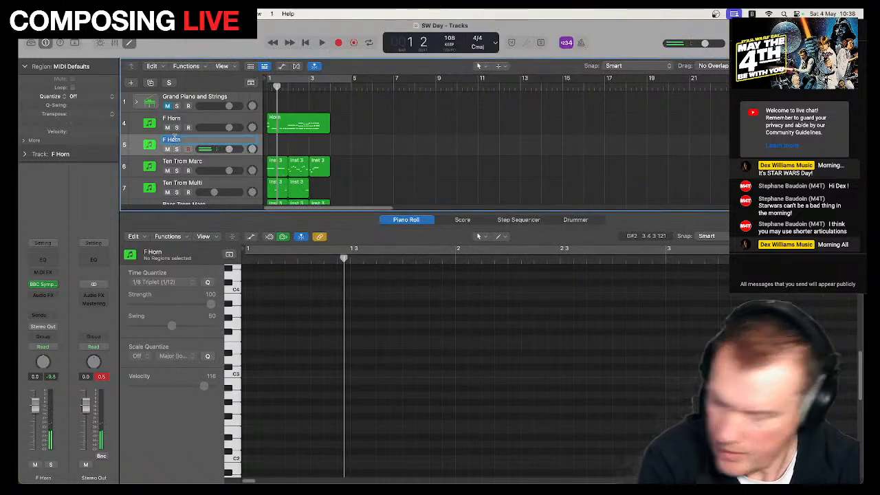
{"action": "type", "text": "Bb Tru"}
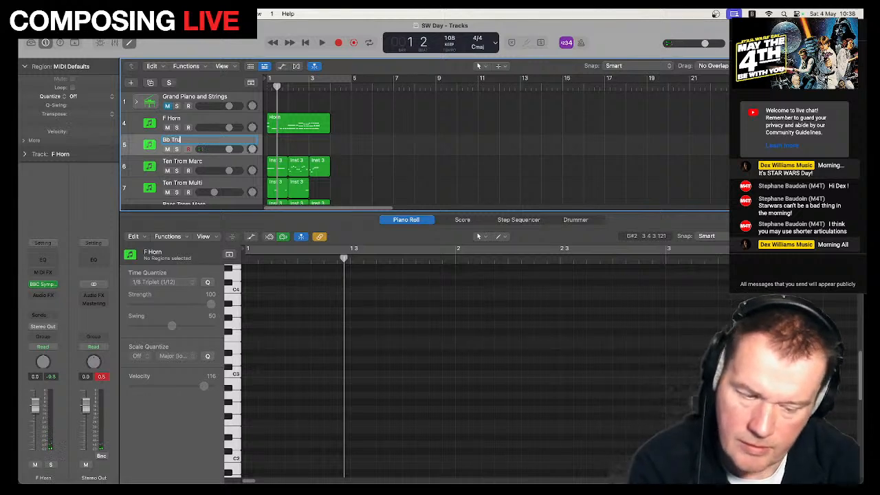
{"action": "type", "text": "mp"}
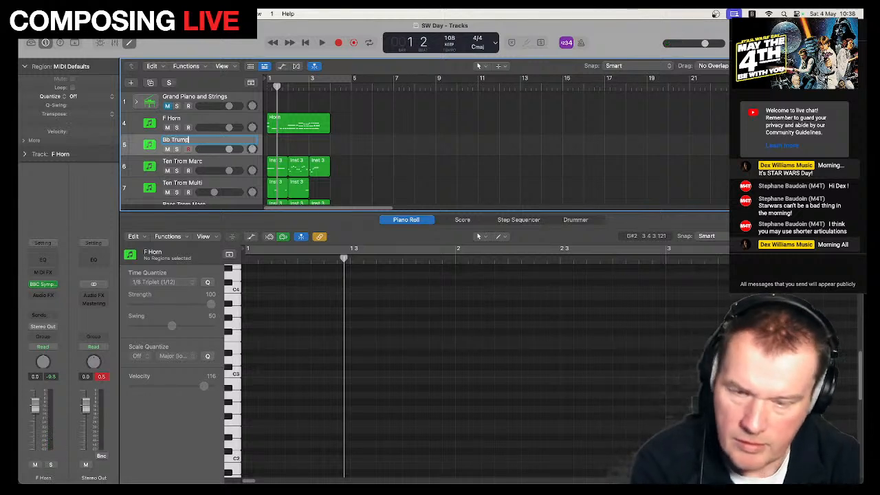
{"action": "type", "text": " Sta"}
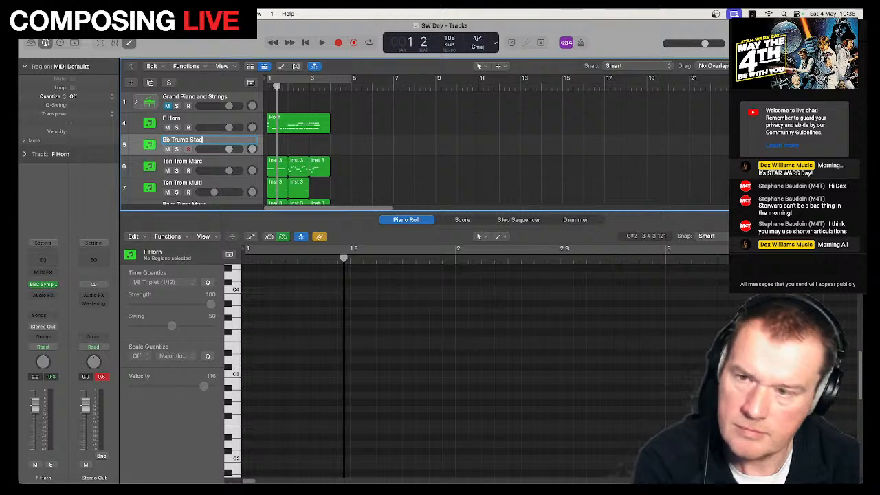
{"action": "type", "text": "c"}
{"action": "key", "text": "Return"}
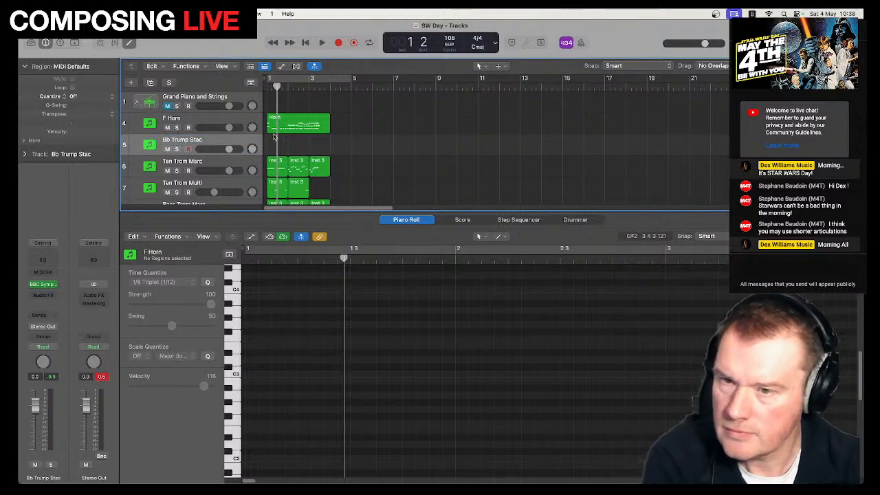
Create a MIDI region in bar 1 of the Bb Trump Stac track and record long E4 and C5 notes on beat 1.
{"action": "right_click", "coordinate": [279, 142]}
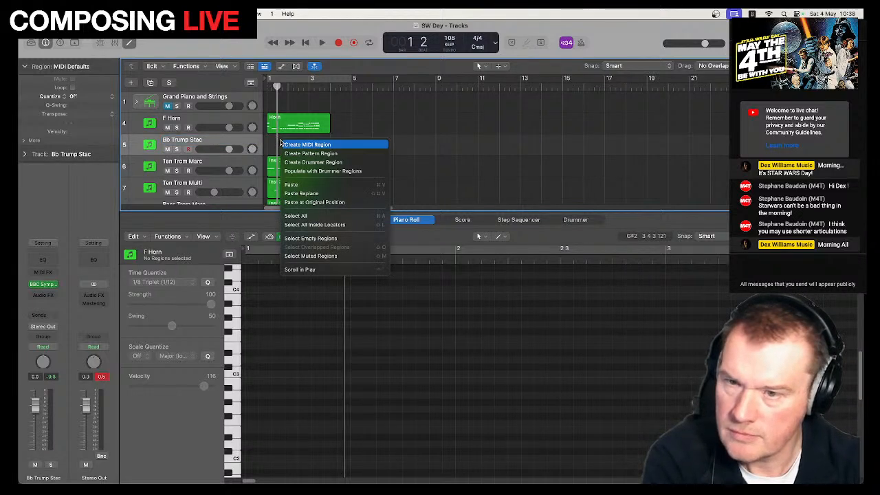
{"action": "left_click", "coordinate": [285, 144]}
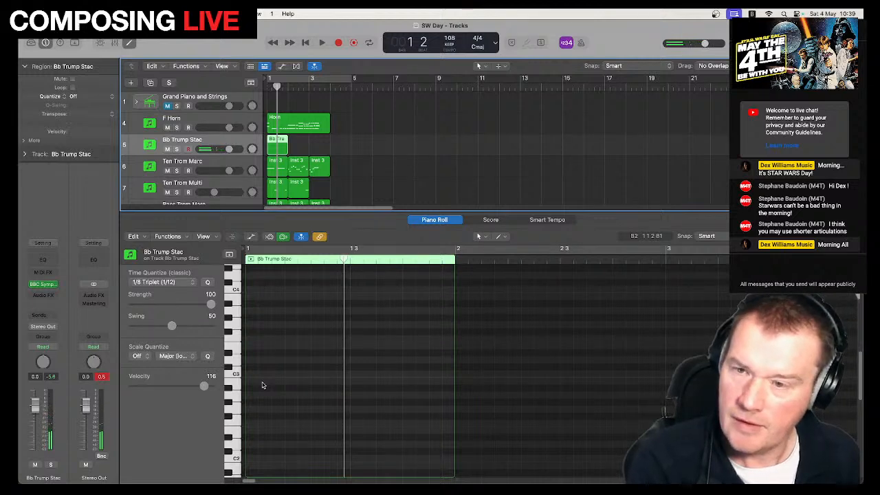
{"action": "key", "text": "r"}
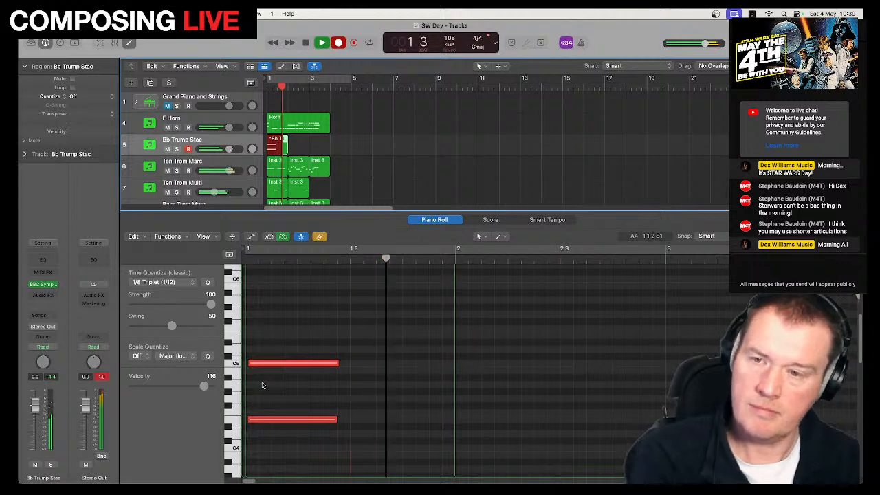
{"action": "key", "text": "space"}
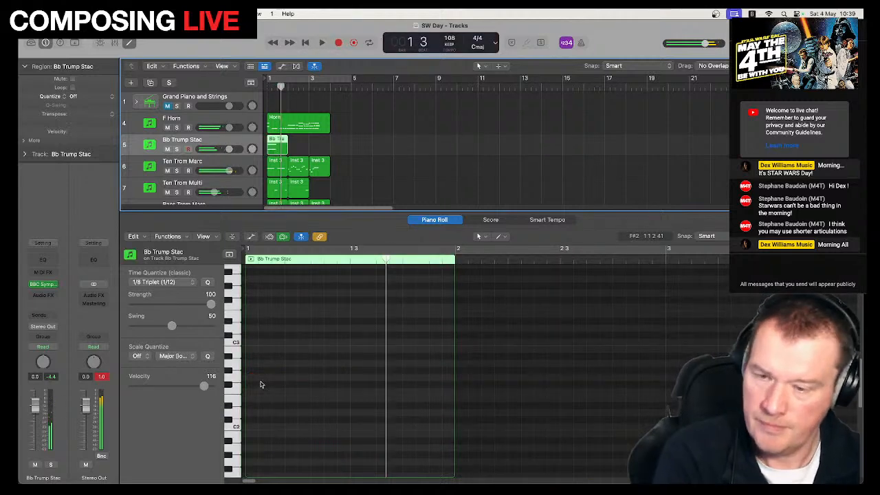
Quantize both recorded trumpet notes to 1/8 triplets and play the arrangement from the beginning.
{"action": "double_click", "coordinate": [276, 139]}
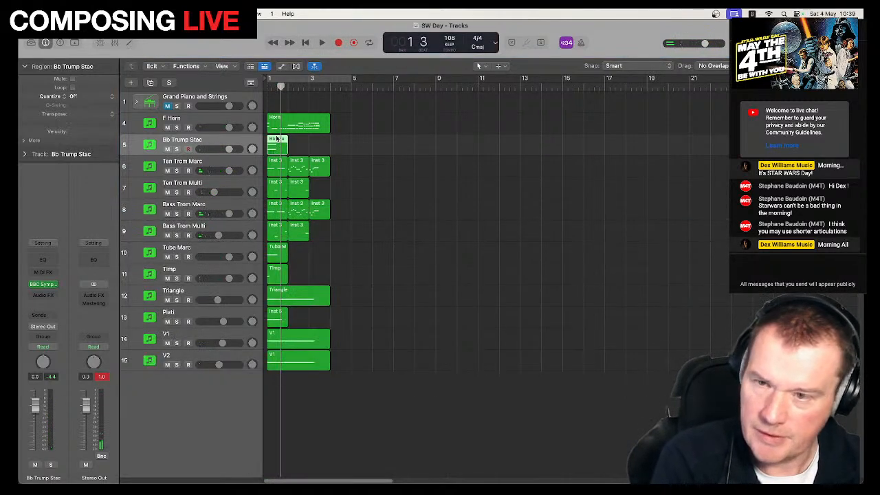
{"action": "double_click", "coordinate": [277, 139]}
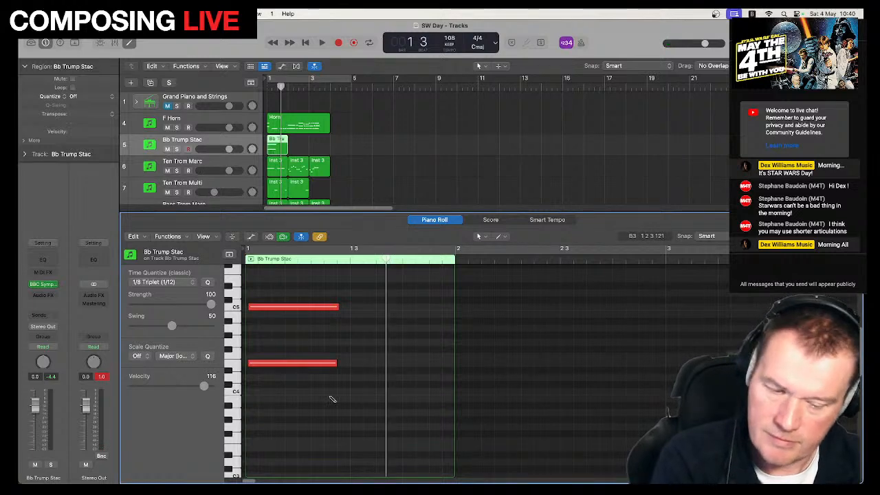
{"action": "key", "text": "super+a"}
{"action": "key", "text": "q"}
{"action": "key", "text": "space"}
{"action": "key", "text": "space"}
{"action": "key", "text": "Return"}
{"action": "key", "text": "space"}
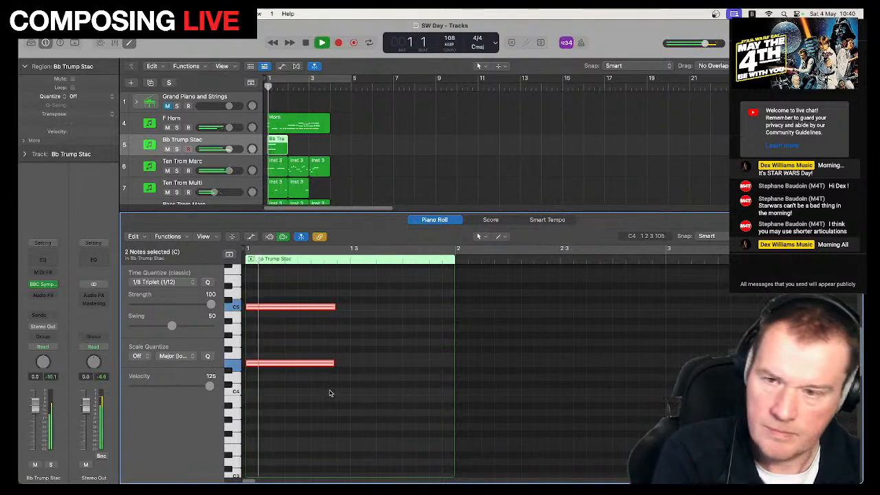
Stop playback and extend the Bb Trump Stac region through the end of bar 3.
{"action": "key", "text": "Return"}
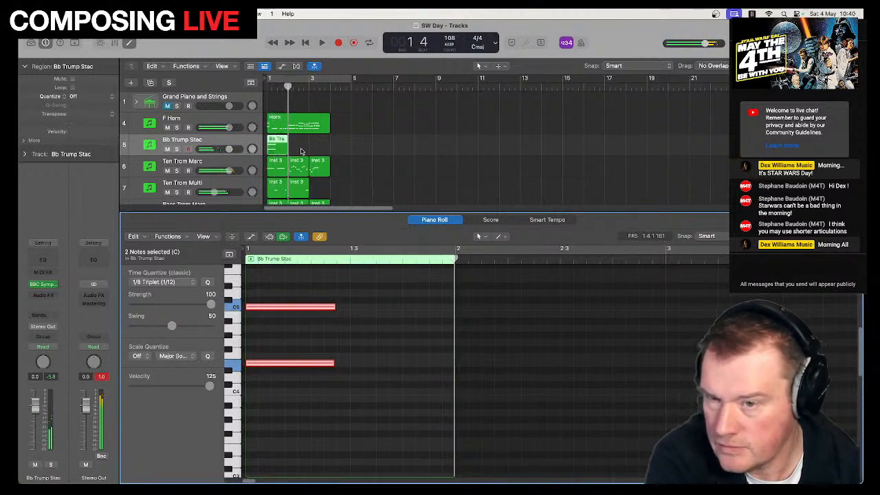
{"action": "key", "text": "space"}
{"action": "left_click_drag", "start_coordinate": [287, 152], "coordinate": [331, 159]}
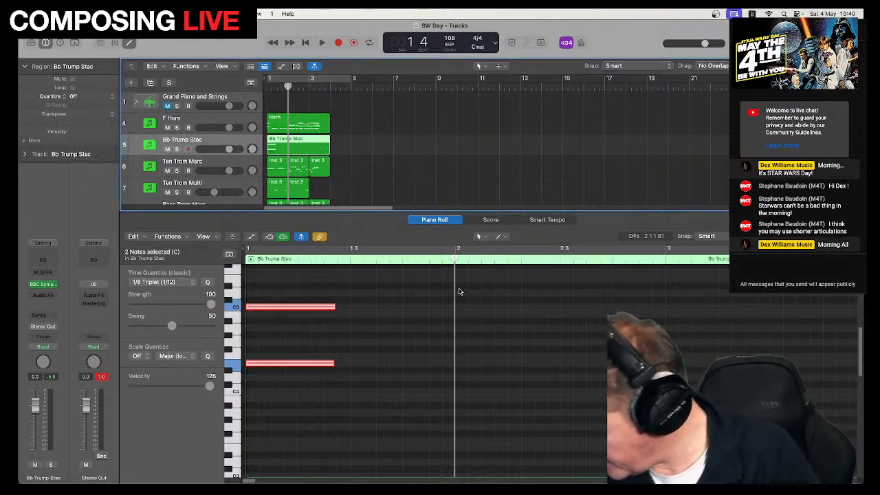
Examine the trumpet techniques available in the Bb Trump Stac track's BBC Symphony Orchestra instrument, leaving its articulation selection as it is.
{"action": "left_click", "coordinate": [483, 319]}
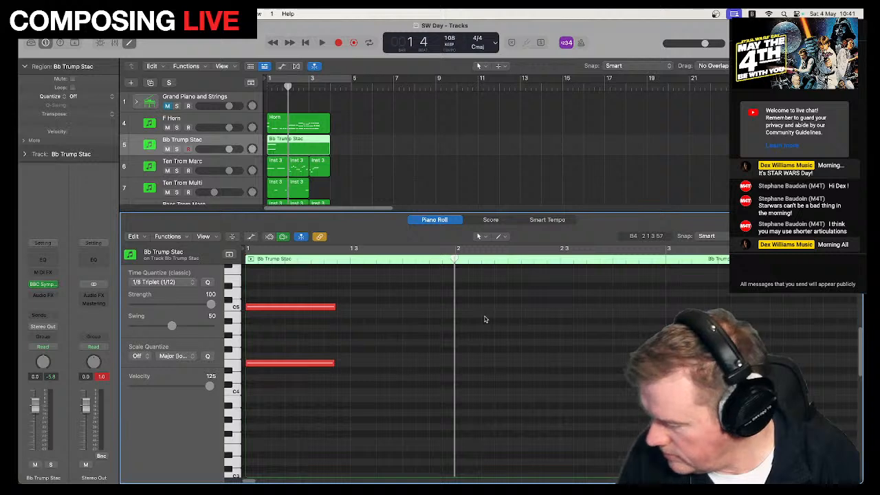
{"action": "left_click", "coordinate": [43, 284]}
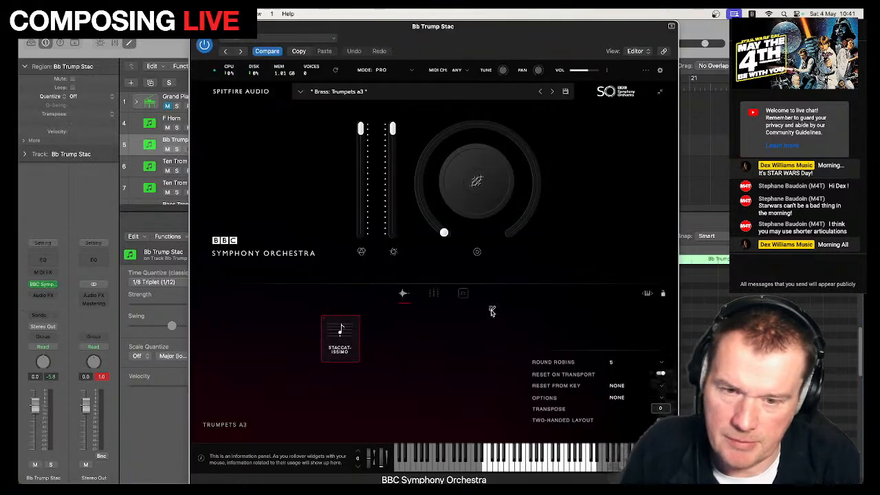
{"action": "left_click", "coordinate": [492, 310]}
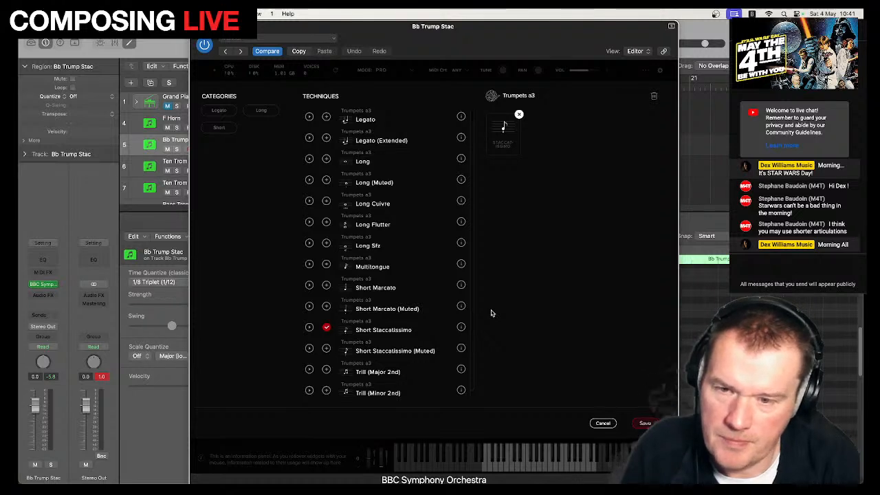
{"action": "left_click", "coordinate": [602, 423]}
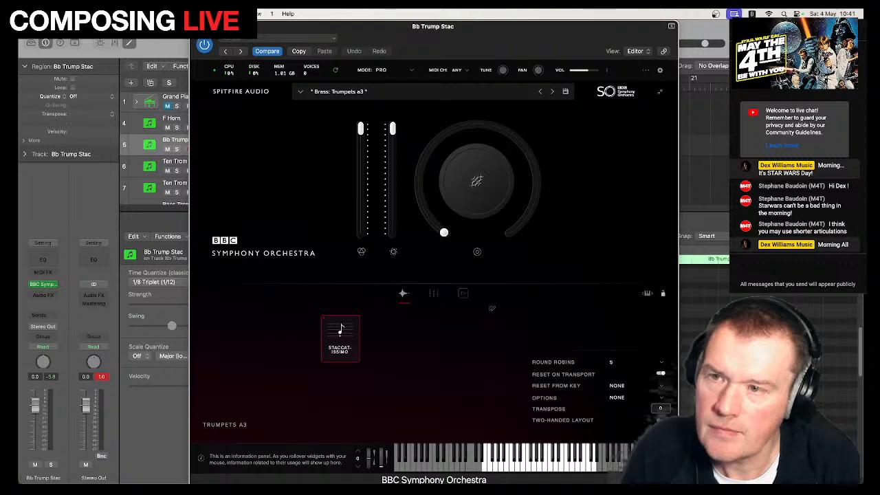
{"action": "left_click", "coordinate": [197, 28]}
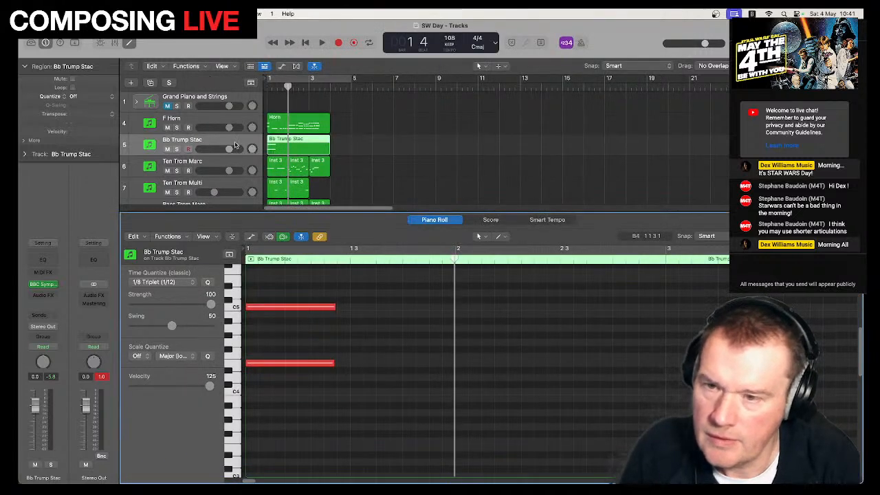
Duplicate the Bb Trump Stac track with its settings and replace the copy's Short Staccatissimo technique with Multitongue.
{"action": "right_click", "coordinate": [235, 145]}
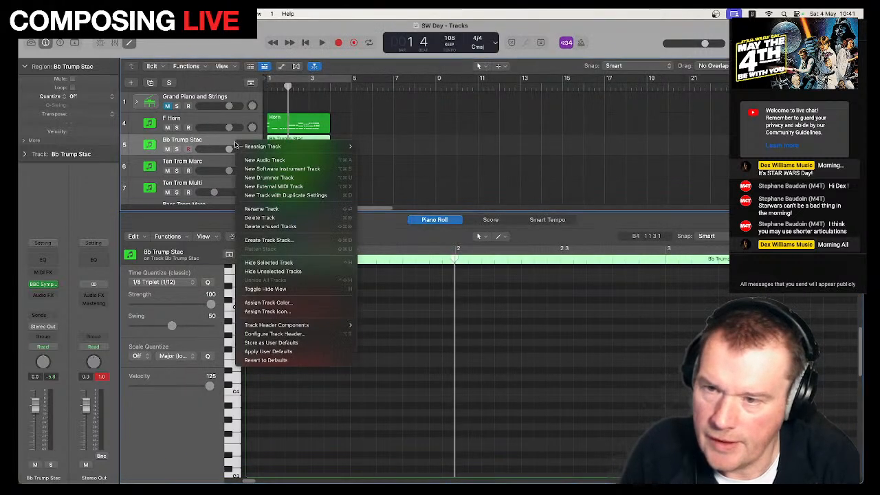
{"action": "left_click", "coordinate": [270, 198]}
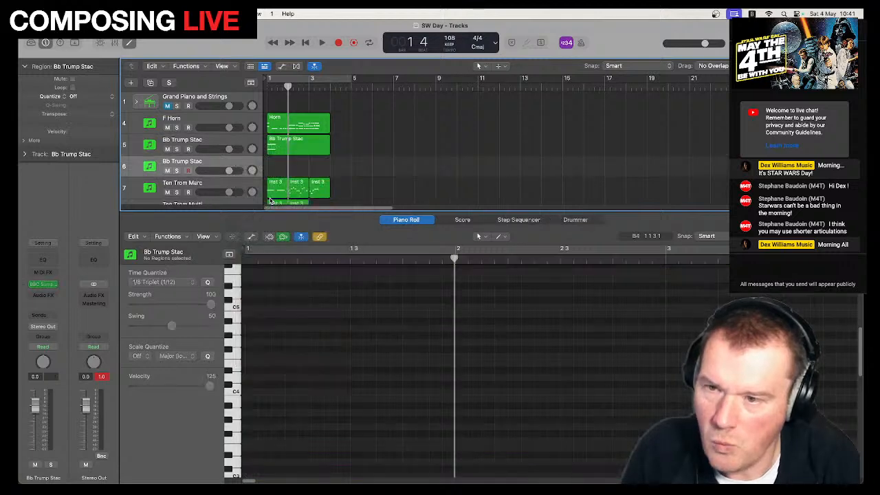
{"action": "left_click", "coordinate": [44, 284]}
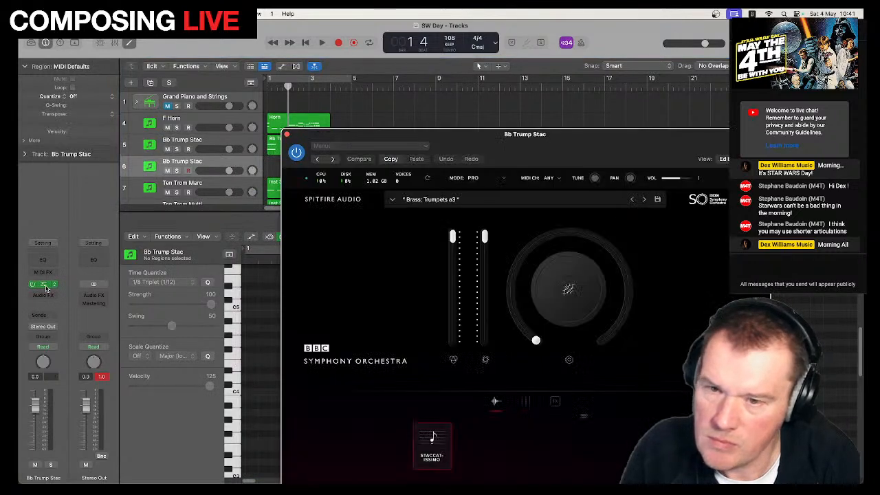
{"action": "left_click", "coordinate": [582, 418]}
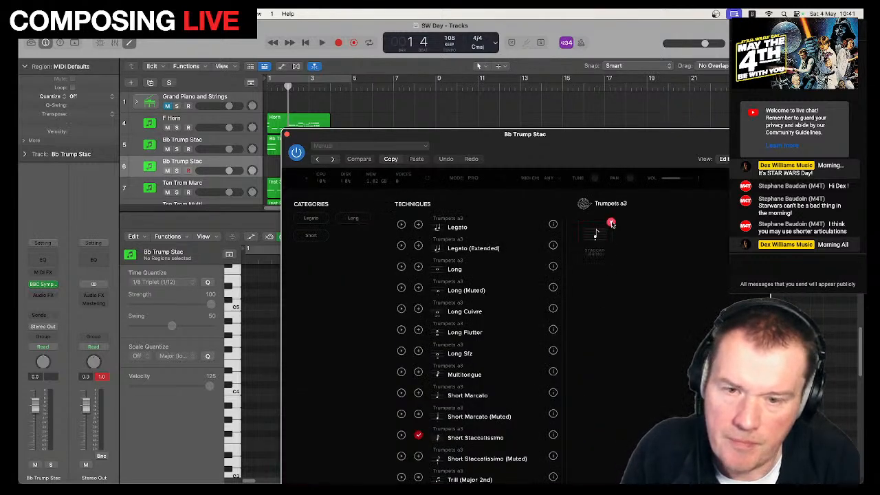
{"action": "mouse_move", "coordinate": [547, 339]}
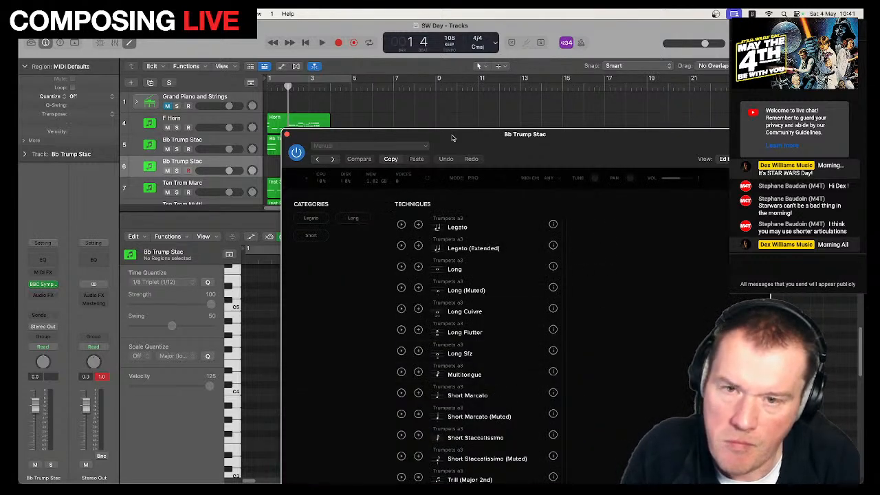
{"action": "left_click_drag", "start_coordinate": [451, 137], "coordinate": [388, 70]}
{"action": "scroll", "coordinate": [415, 301], "scroll_direction": "down", "scroll_amount": 1}
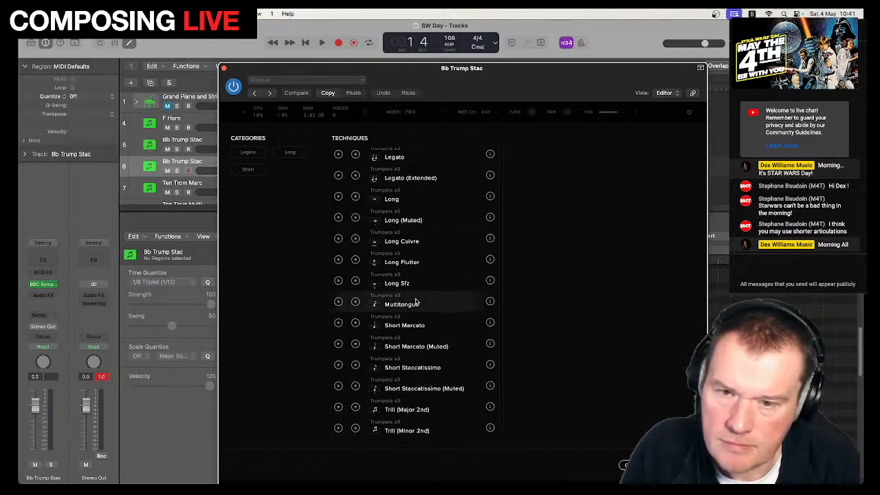
{"action": "left_click", "coordinate": [355, 302]}
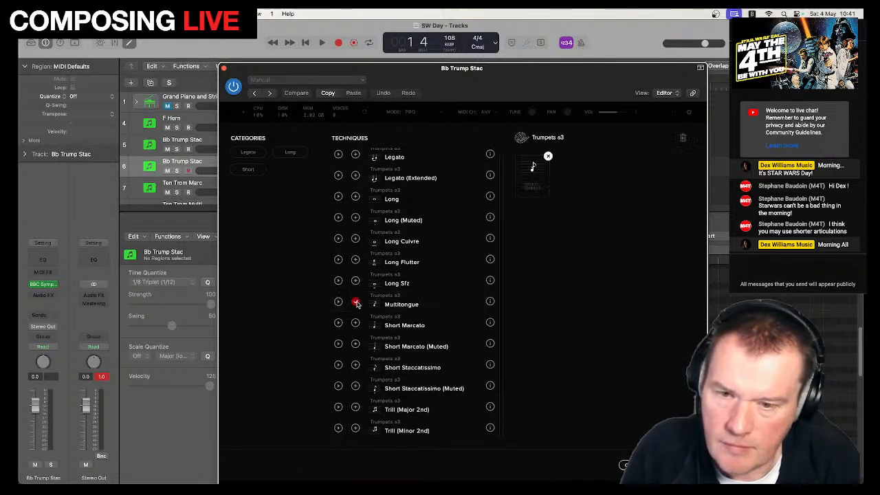
{"action": "left_click", "coordinate": [673, 464]}
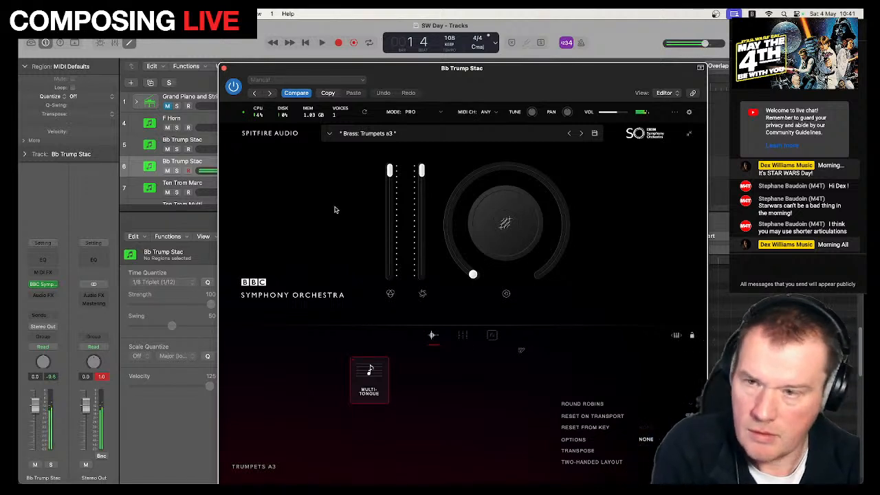
{"action": "left_click", "coordinate": [223, 69]}
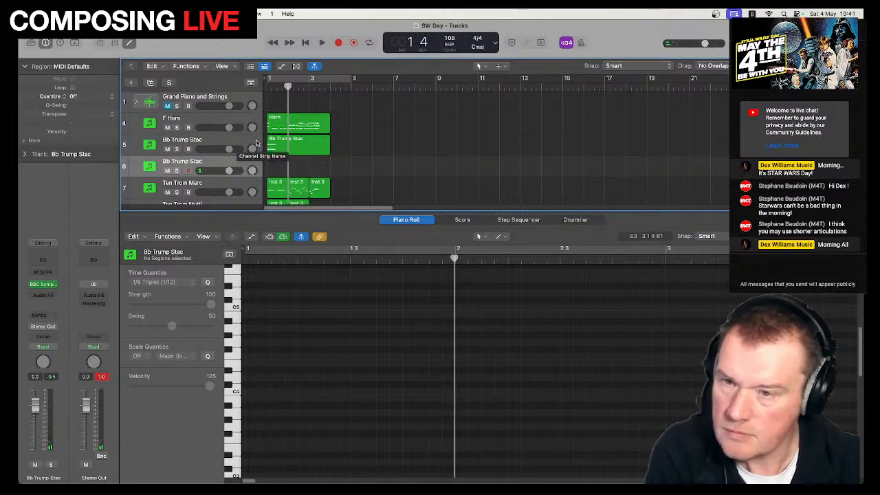
Solo the original Bb Trump Stac track and set the time quantize of its region to 1/32 Note.
{"action": "left_click", "coordinate": [287, 142]}
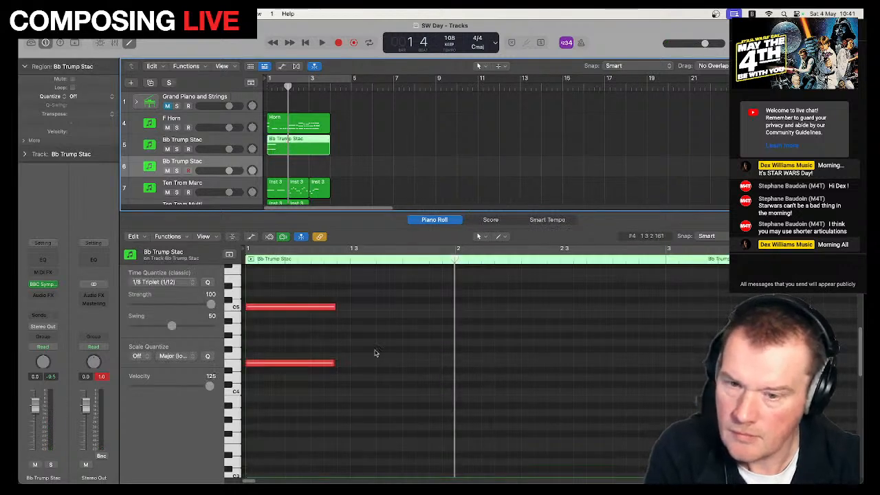
{"action": "left_click", "coordinate": [176, 149]}
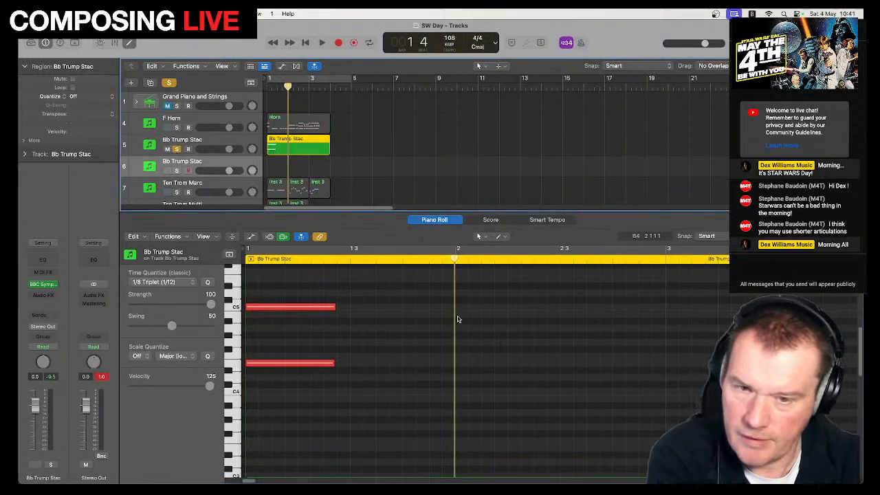
{"action": "left_click", "coordinate": [180, 284]}
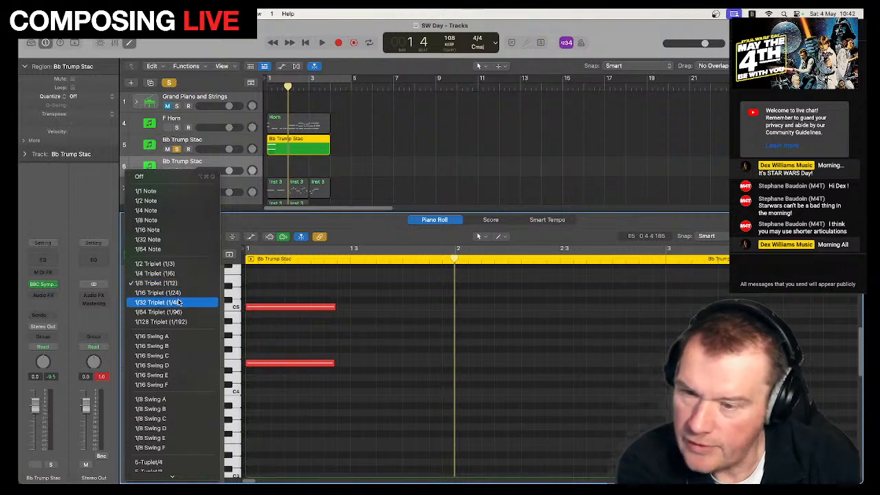
{"action": "left_click", "coordinate": [178, 302]}
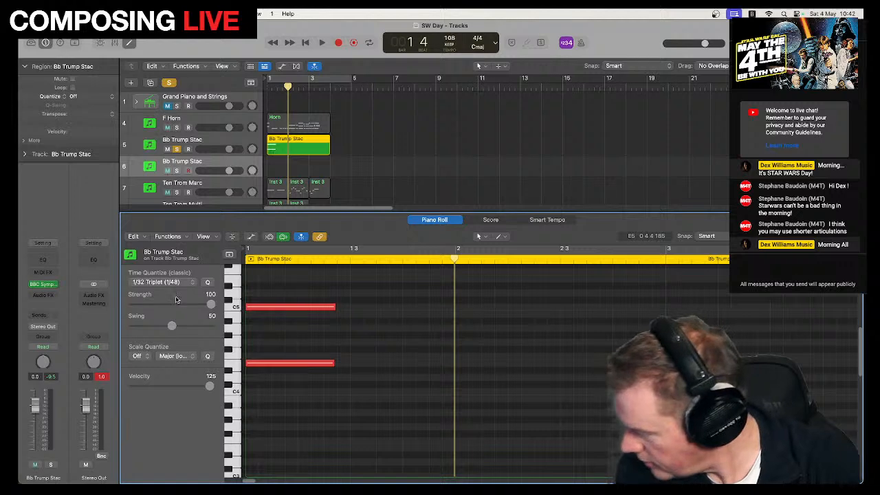
{"action": "left_click", "coordinate": [165, 281]}
{"action": "left_click", "coordinate": [174, 221]}
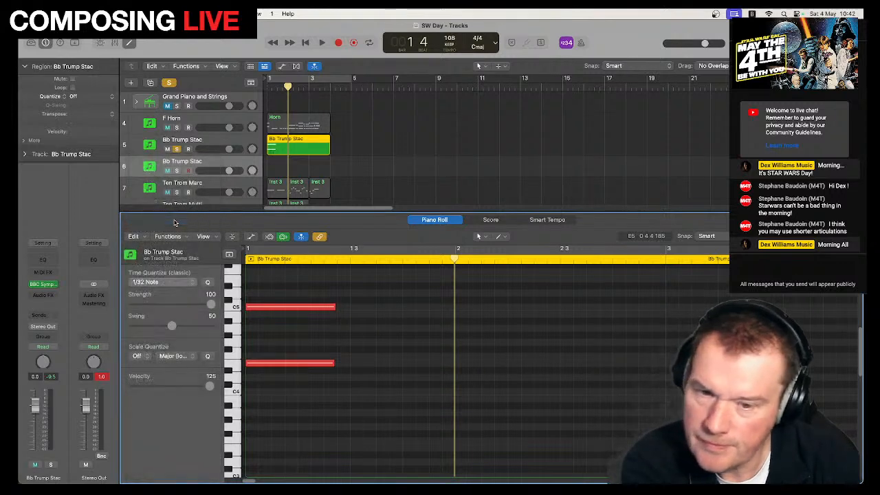
Paint four consecutive 1/32 C5 notes early in bar 2 with the Brush tool and play them back.
{"action": "left_click", "coordinate": [483, 237]}
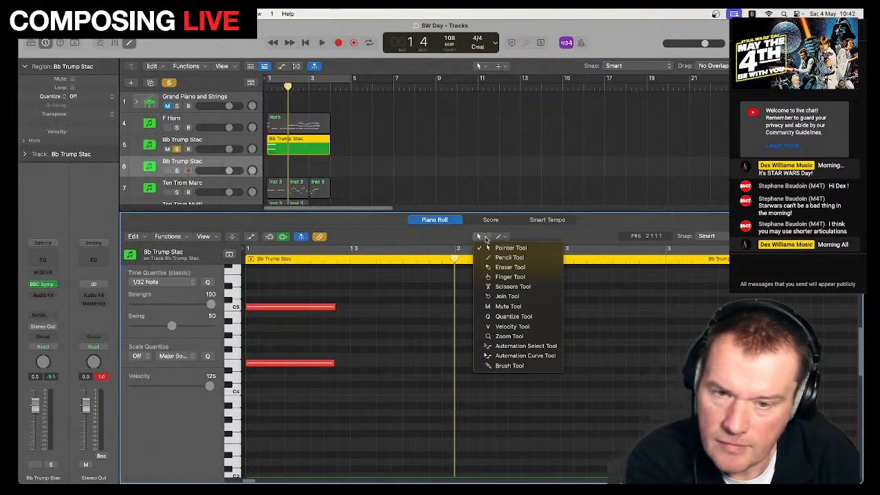
{"action": "left_click", "coordinate": [505, 364]}
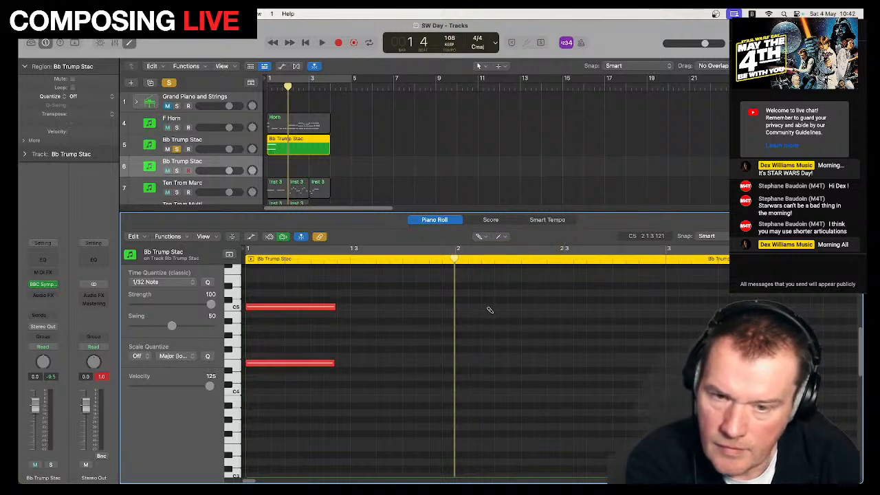
{"action": "left_click", "coordinate": [490, 308]}
{"action": "left_click", "coordinate": [504, 307]}
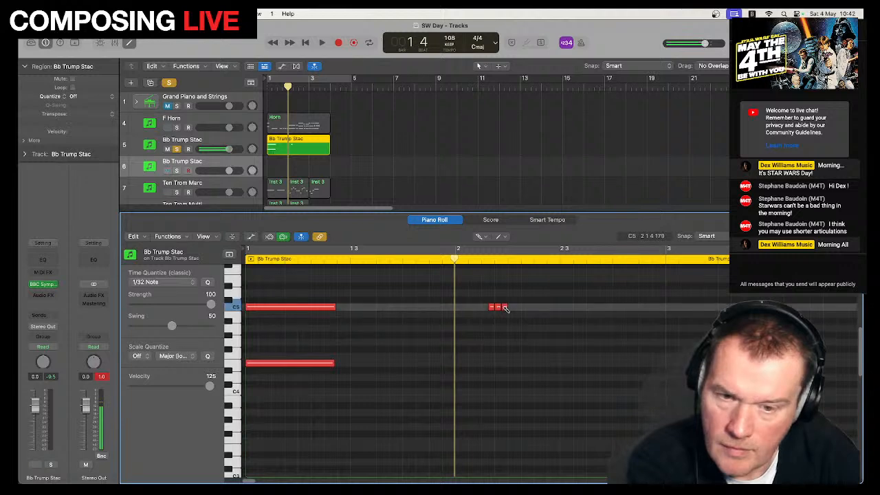
{"action": "left_click", "coordinate": [486, 307]}
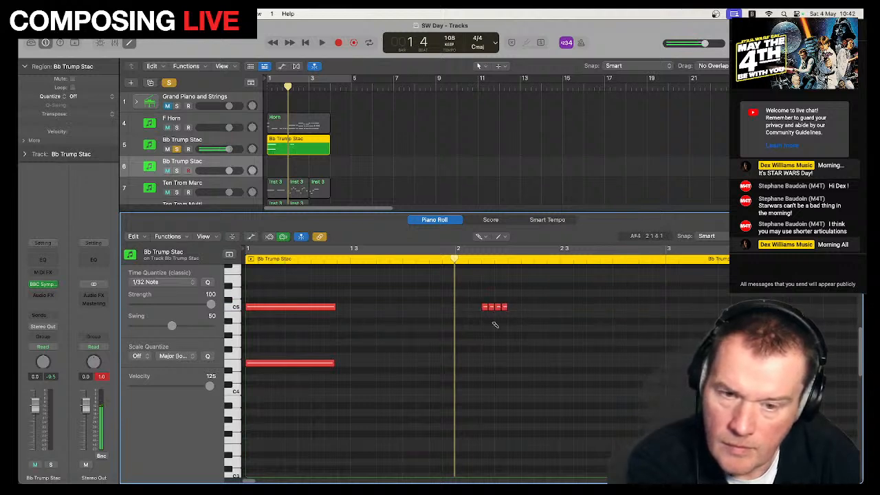
{"action": "key", "text": "space"}
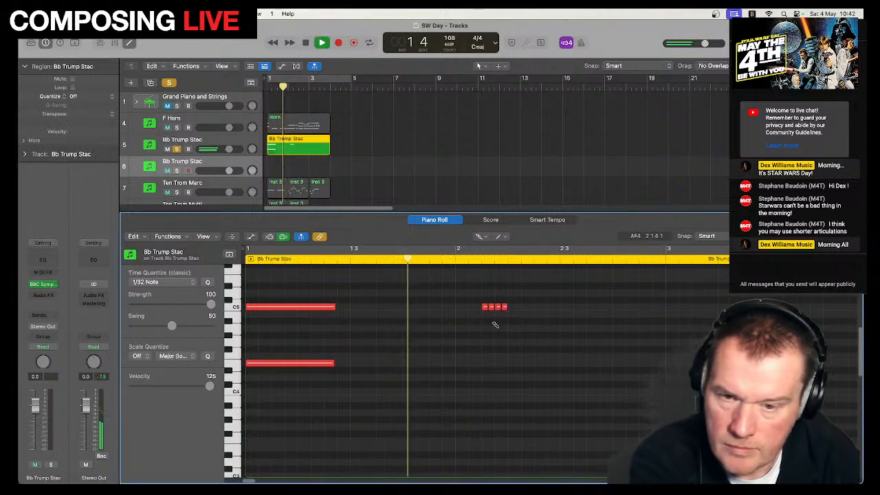
{"action": "key", "text": "space"}
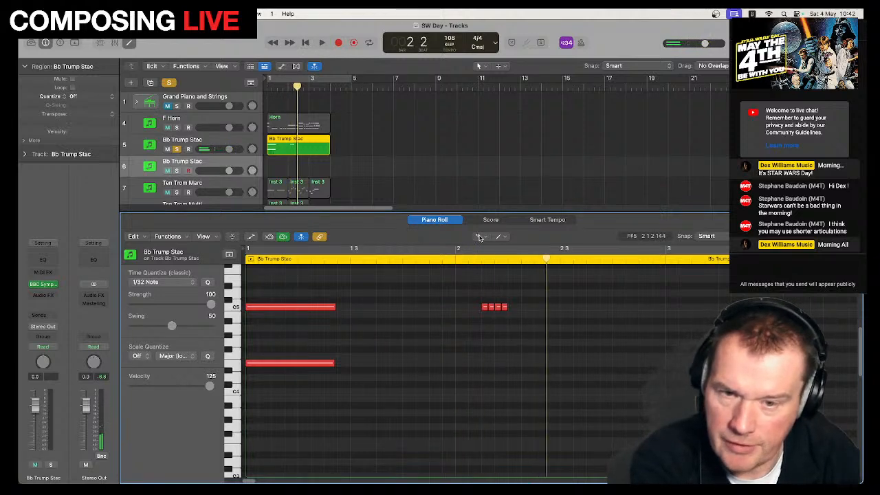
Shorten the four C5 notes in bar 2 with the Pointer tool and play the part from the beginning.
{"action": "key", "text": "t"}
{"action": "key", "text": "t"}
{"action": "left_click_drag", "start_coordinate": [517, 332], "coordinate": [503, 313]}
{"action": "key", "text": "space"}
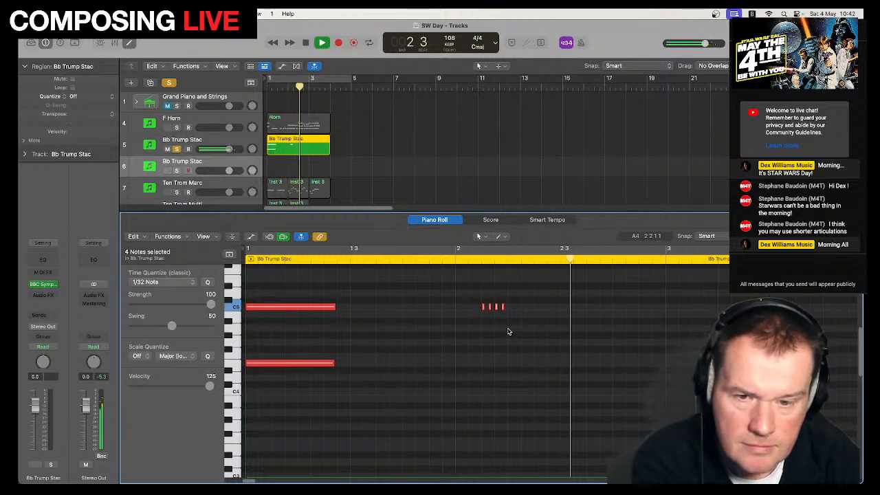
{"action": "key", "text": "Return"}
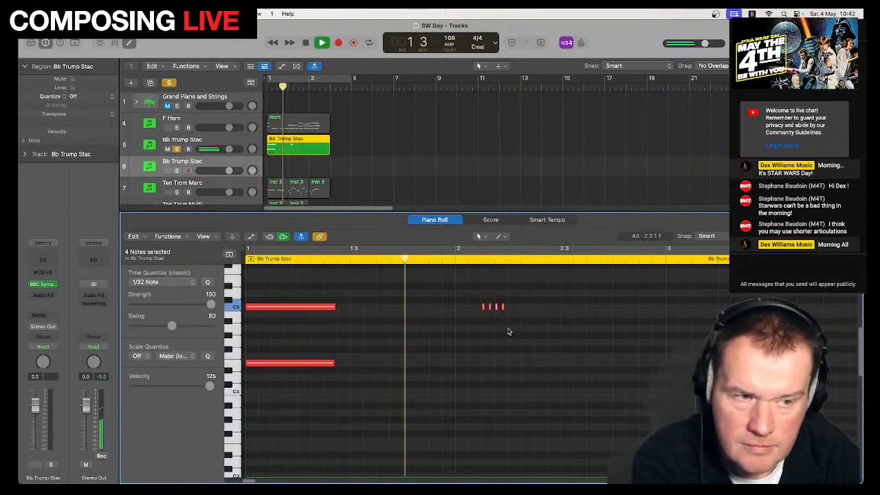
{"action": "key", "text": "space"}
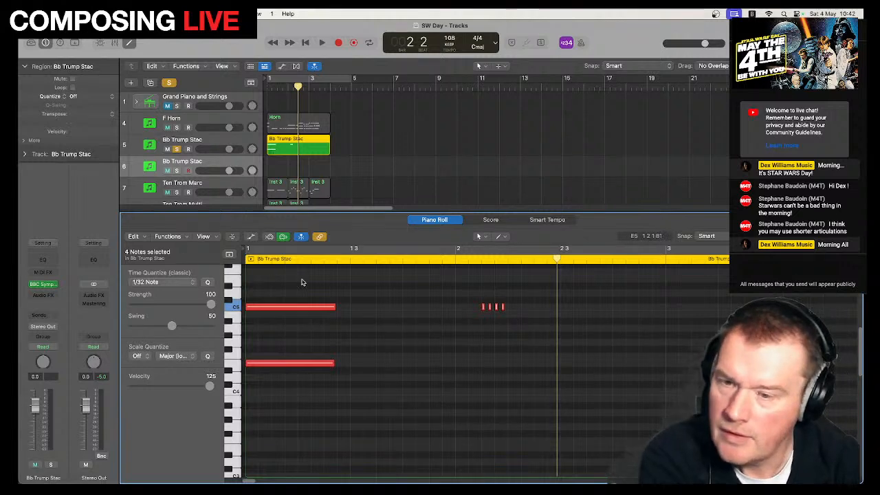
Try quantizing the four short C5 notes in bar 2 to 1/8 triplets, then undo the note change.
{"action": "left_click", "coordinate": [150, 282]}
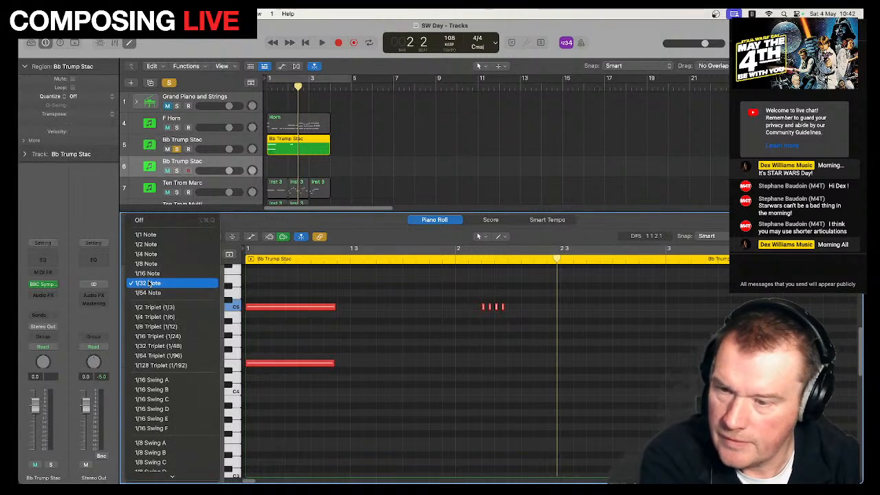
{"action": "left_click", "coordinate": [172, 327]}
{"action": "left_click", "coordinate": [481, 237]}
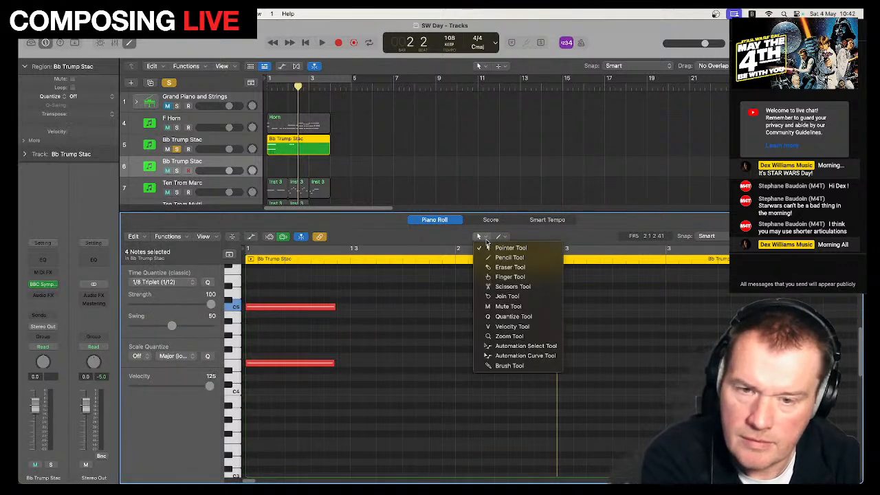
{"action": "left_click", "coordinate": [509, 365]}
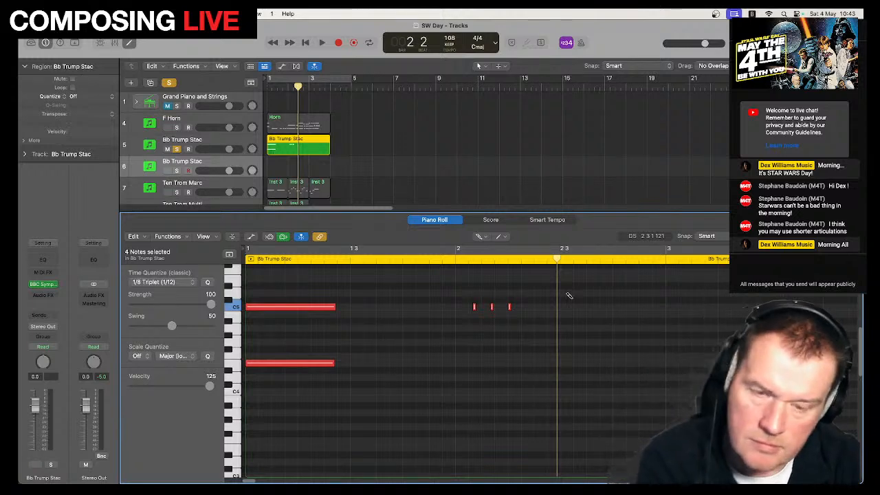
{"action": "key", "text": "super+z"}
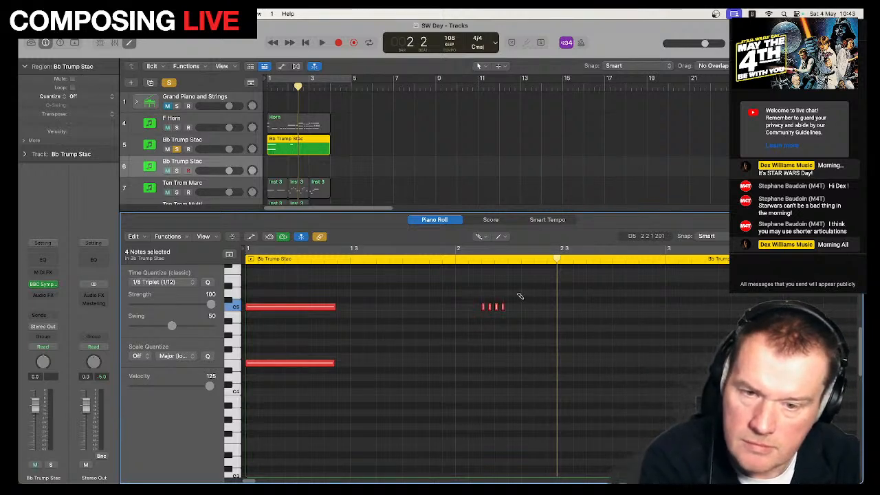
Deselect the four short C5 notes and paint 1/8-triplet notes C5, G4 and A4 directly after them with the Brush tool.
{"action": "left_click", "coordinate": [481, 238]}
{"action": "left_click", "coordinate": [506, 248]}
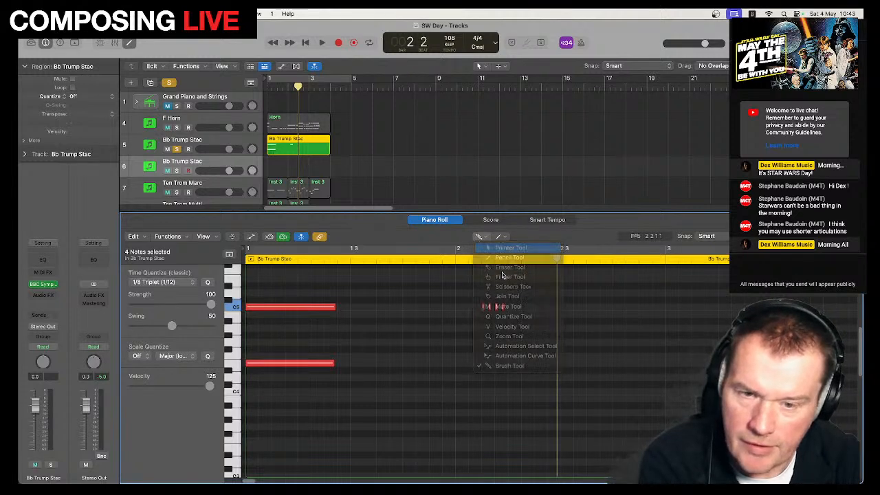
{"action": "left_click", "coordinate": [509, 285]}
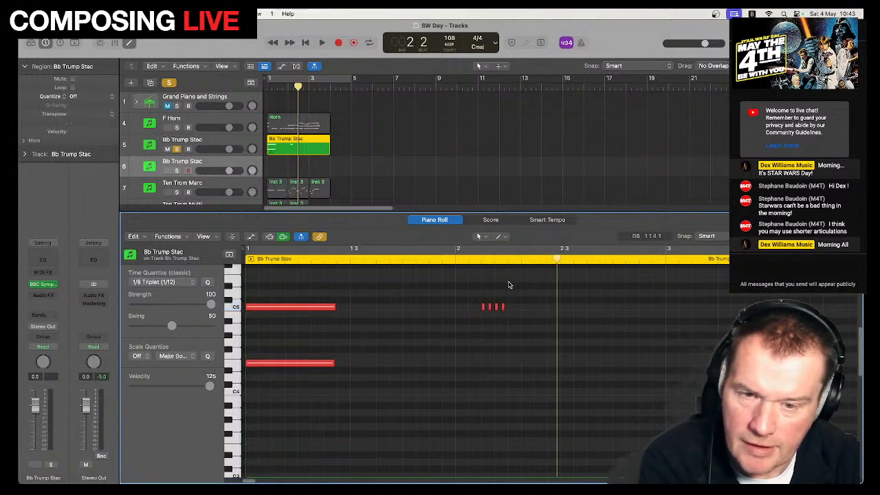
{"action": "left_click", "coordinate": [481, 237]}
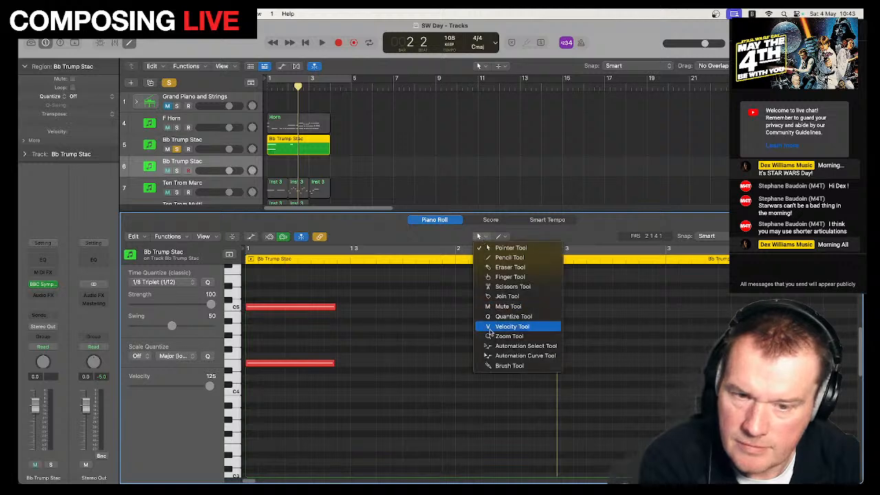
{"action": "left_click", "coordinate": [498, 369]}
{"action": "left_click", "coordinate": [169, 283]}
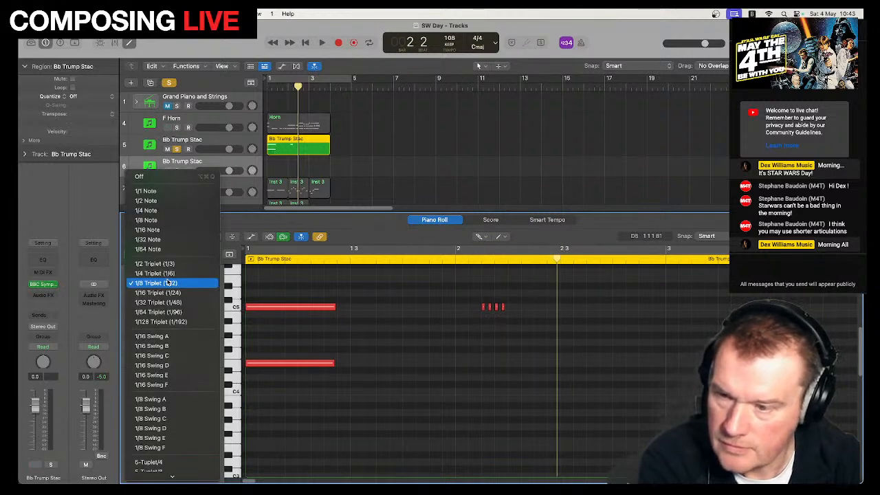
{"action": "left_click", "coordinate": [169, 283]}
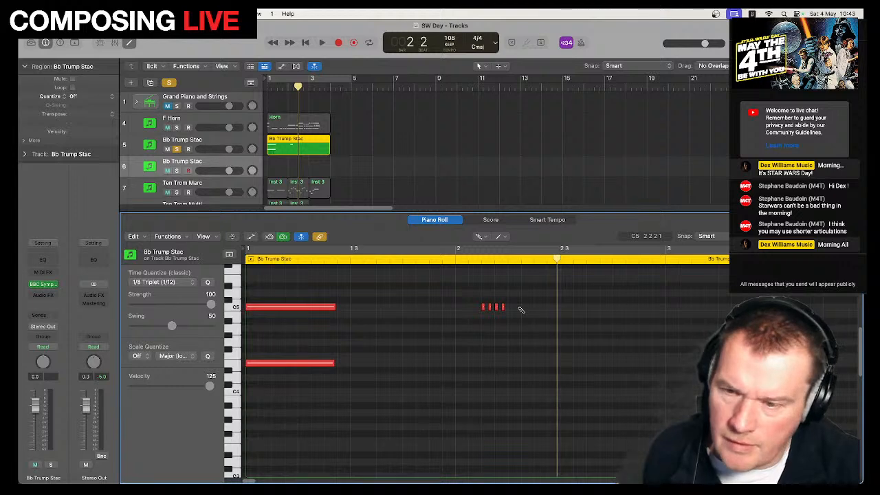
{"action": "left_click", "coordinate": [515, 307]}
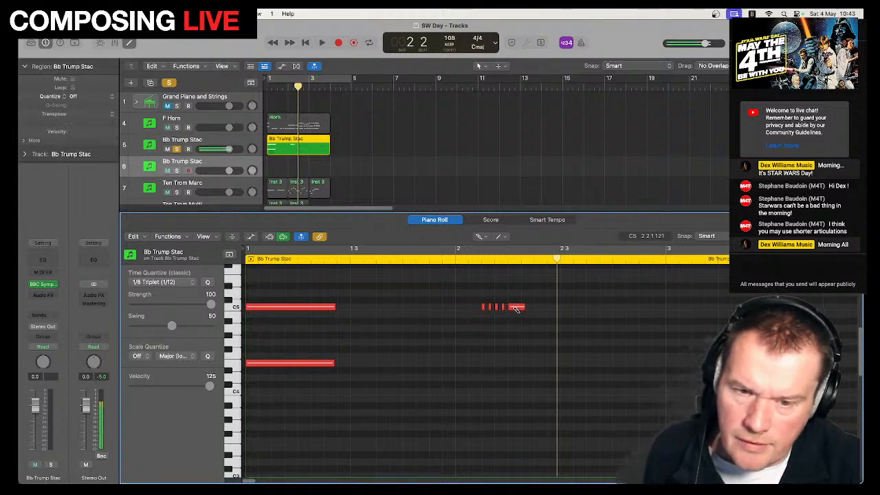
{"action": "left_click", "coordinate": [534, 342]}
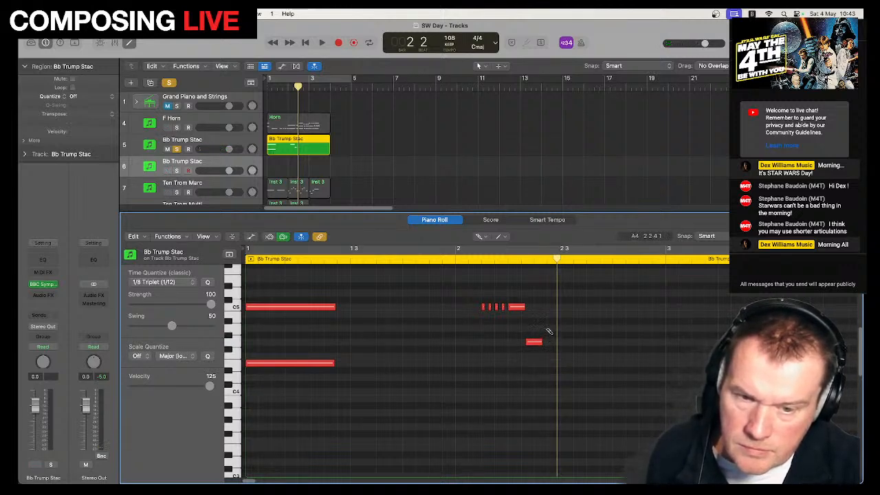
{"action": "left_click", "coordinate": [549, 330]}
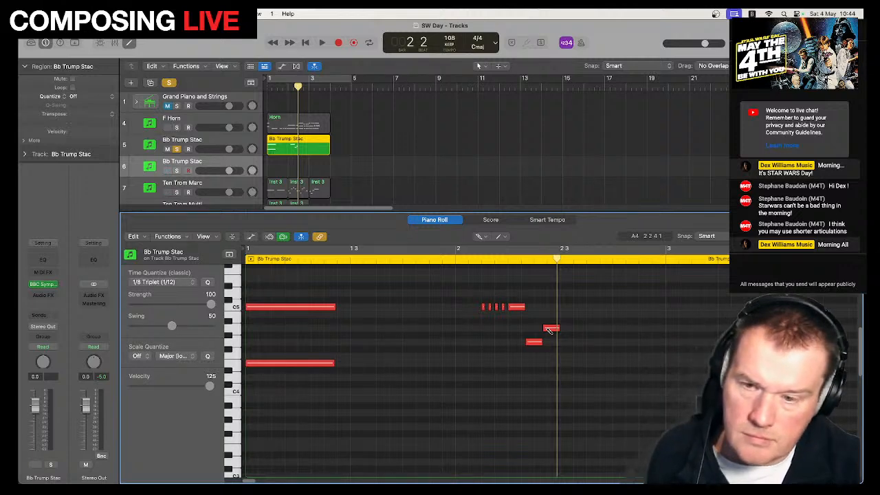
Raise the last painted note, the A4 just before beat 3 of bar 2, to F5 with the Pointer tool.
{"action": "scroll", "coordinate": [549, 330], "scroll_direction": "up", "scroll_amount": 3}
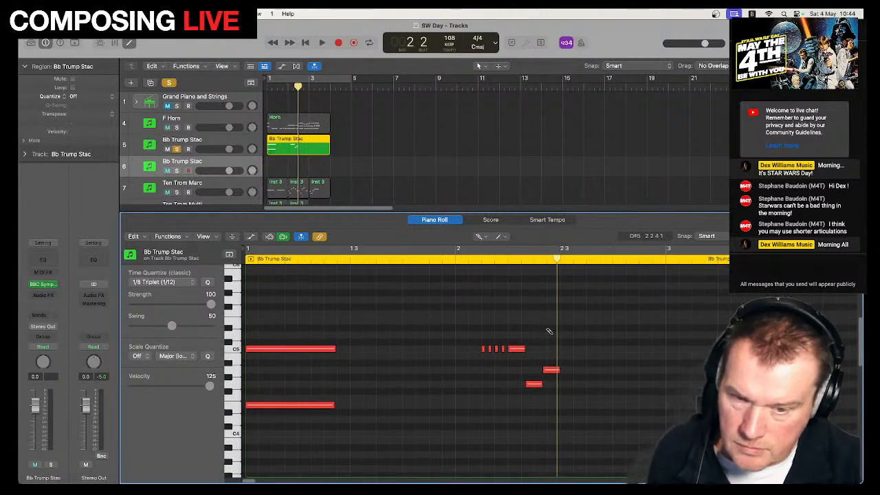
{"action": "left_click", "coordinate": [479, 237]}
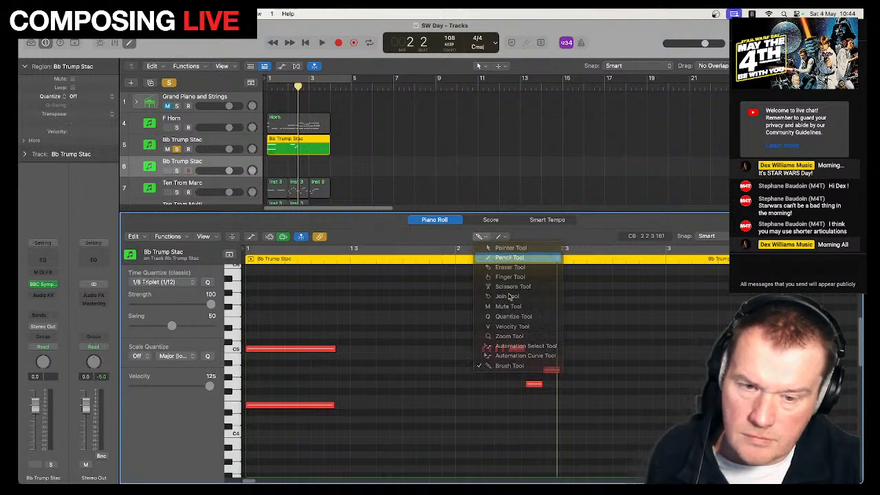
{"action": "left_click", "coordinate": [507, 357]}
{"action": "left_click", "coordinate": [550, 370]}
{"action": "left_click_drag", "start_coordinate": [549, 369], "coordinate": [550, 317]}
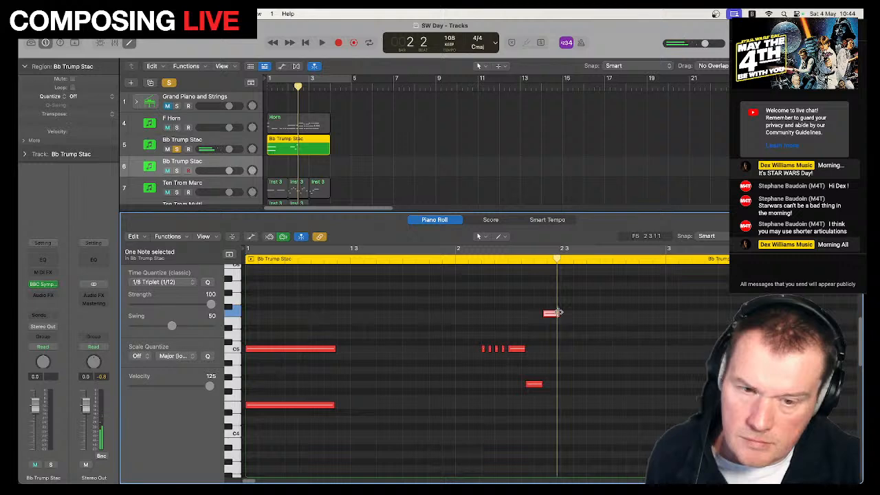
Brush in consecutive 1/8-triplet notes G5, F5, C5, C5, G4 and F5 to the end of bar 2 and play the part back.
{"action": "left_click", "coordinate": [484, 238]}
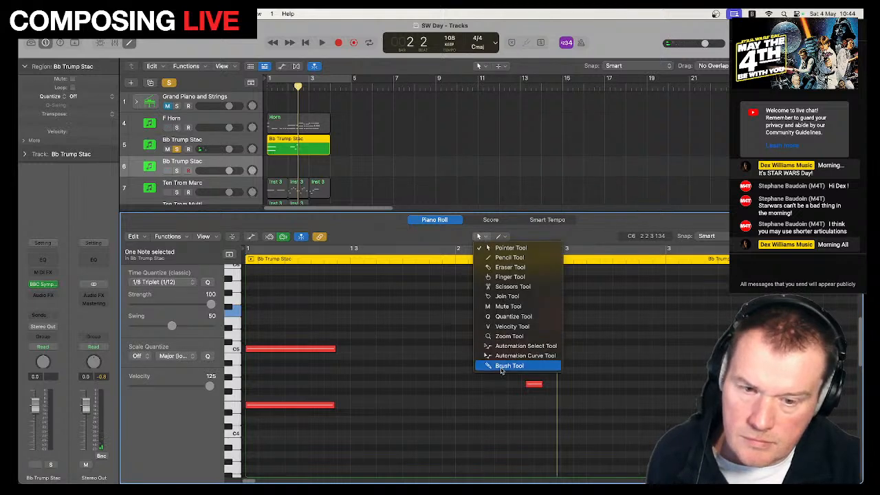
{"action": "left_click", "coordinate": [505, 366]}
{"action": "left_click", "coordinate": [567, 301]}
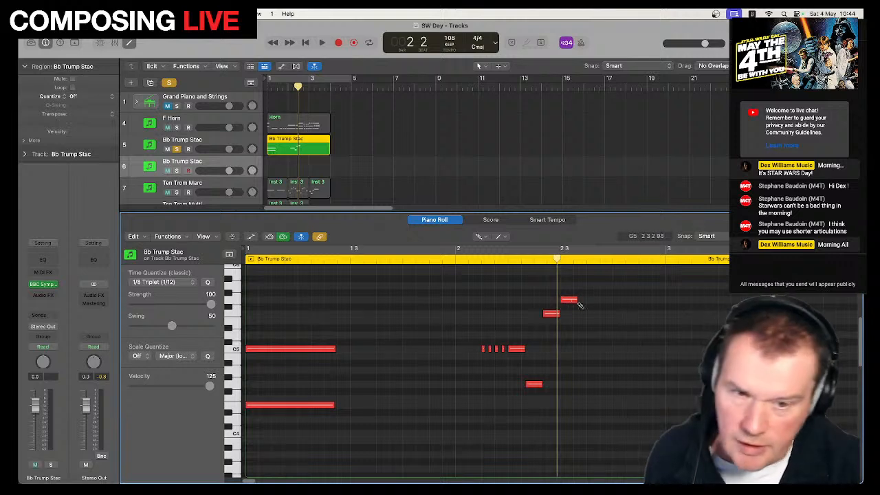
{"action": "left_click", "coordinate": [585, 314]}
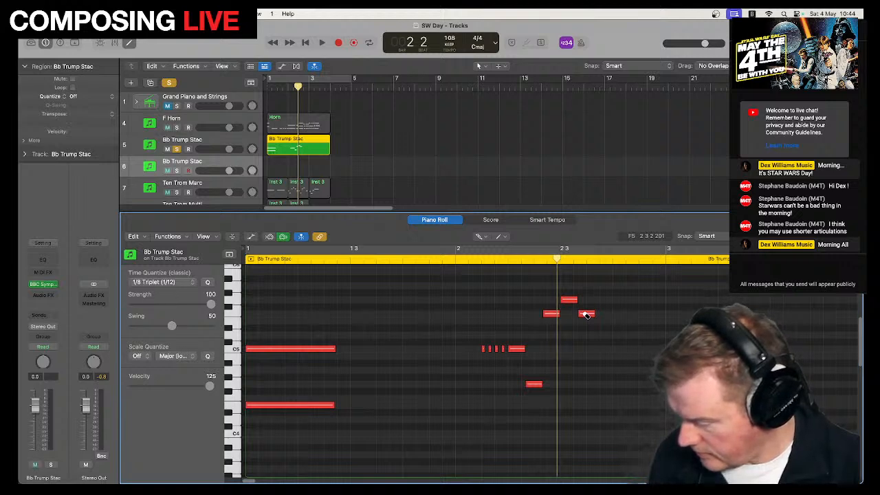
{"action": "left_click", "coordinate": [602, 349]}
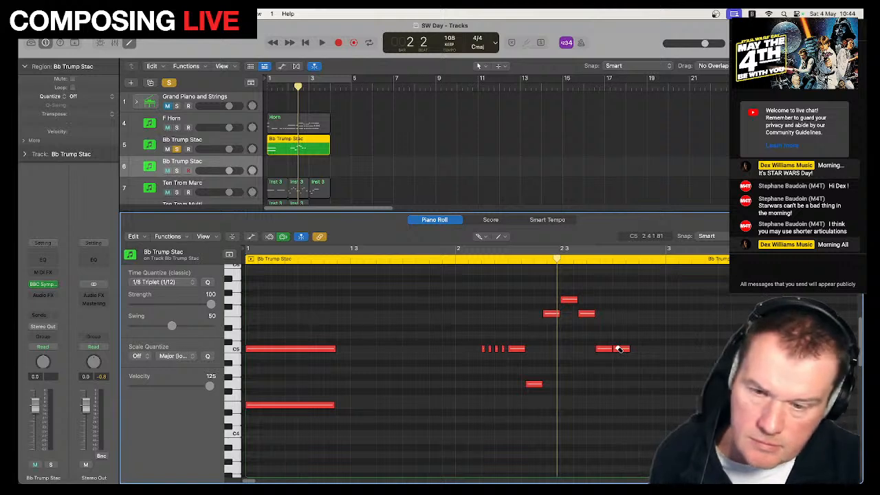
{"action": "left_click", "coordinate": [635, 384]}
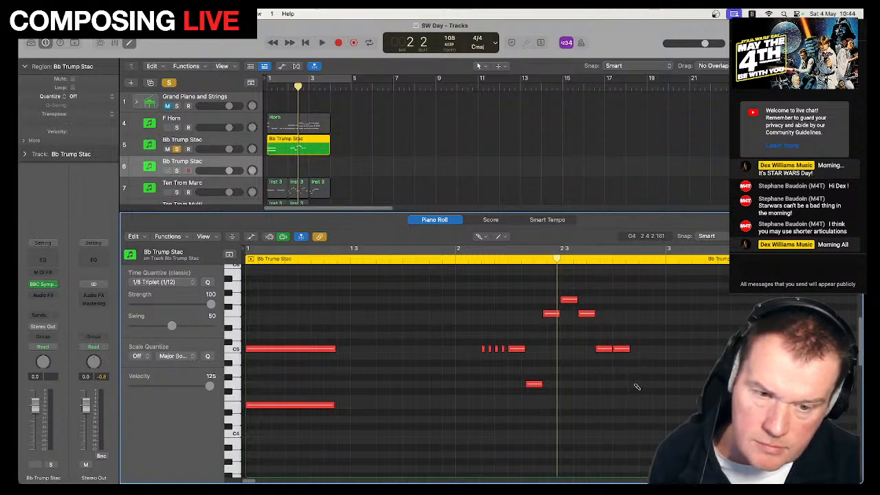
{"action": "left_click", "coordinate": [655, 314]}
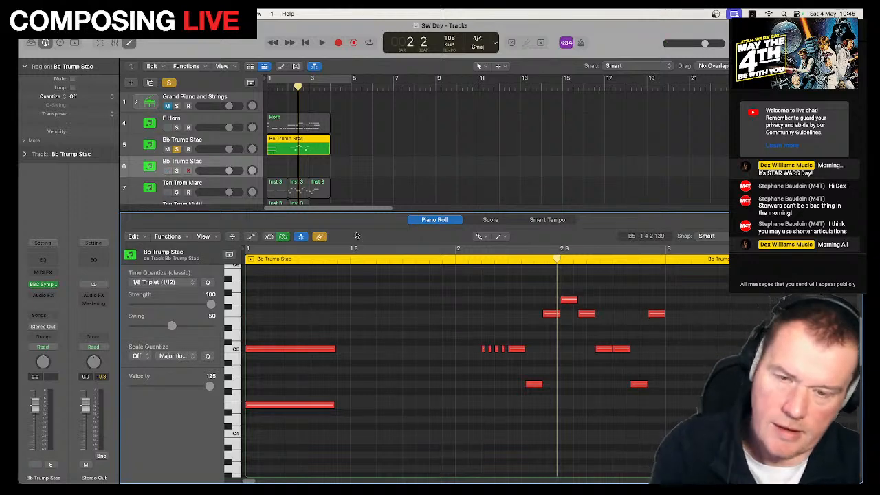
{"action": "key", "text": "space"}
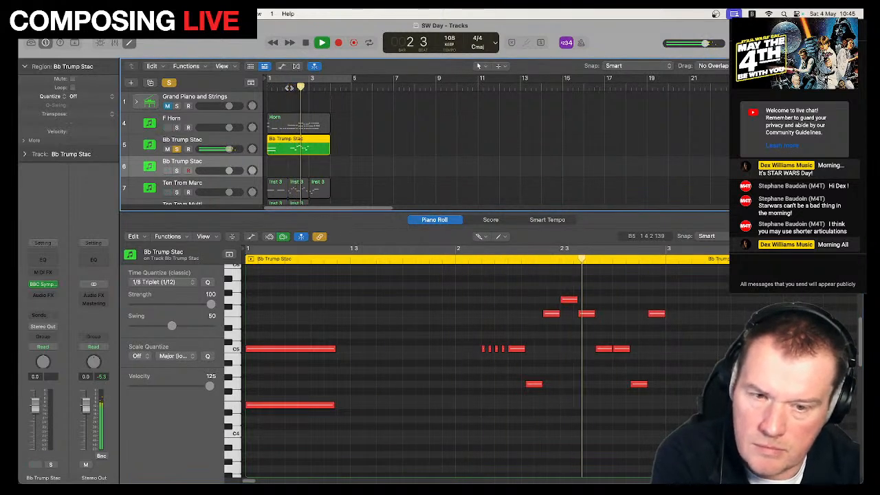
{"action": "key", "text": "space"}
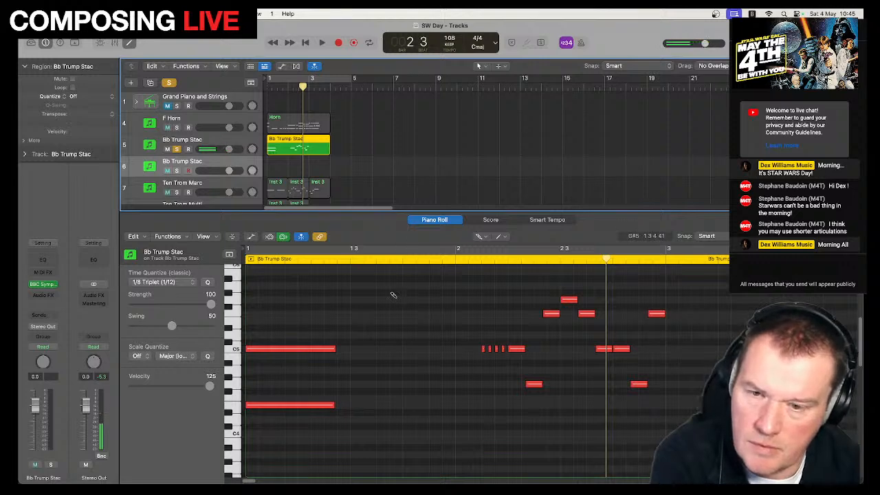
Select all notes in the Bb Trump Stac region and transpose them by -12 semitones.
{"action": "left_click", "coordinate": [479, 236]}
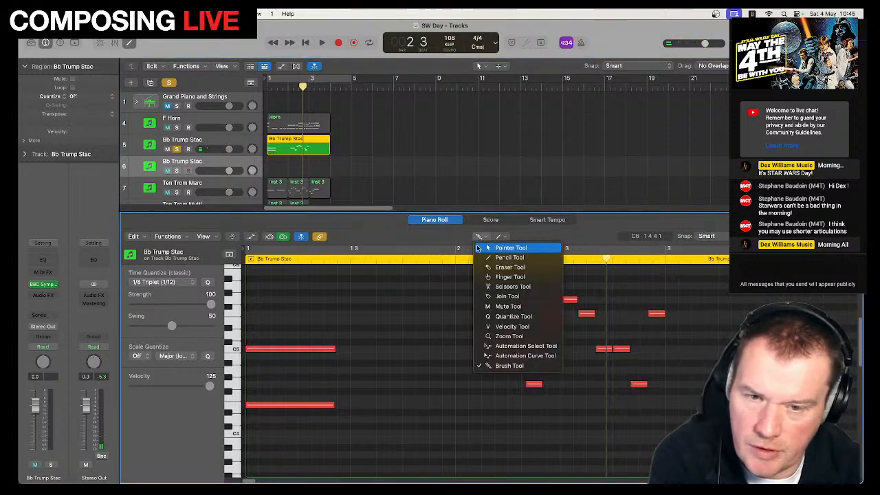
{"action": "left_click", "coordinate": [484, 245]}
{"action": "key", "text": "super+a"}
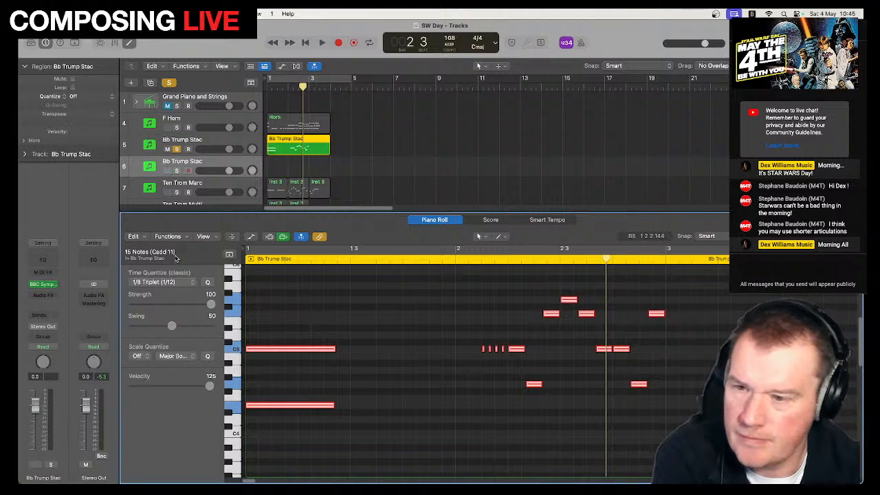
{"action": "left_click", "coordinate": [144, 236]}
{"action": "mouse_move", "coordinate": [199, 407]}
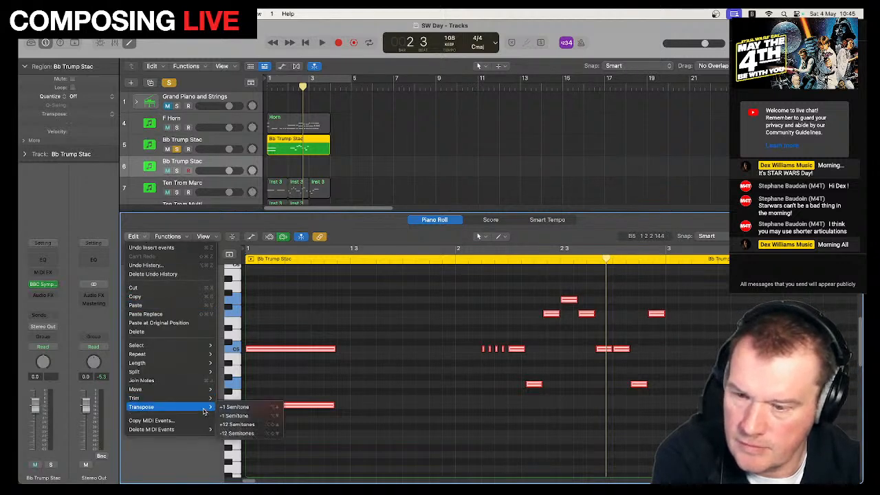
{"action": "left_click", "coordinate": [239, 433]}
Play the transposed trumpet part repeatedly through to the start of bar 3 and stop playback.
{"action": "key", "text": "space"}
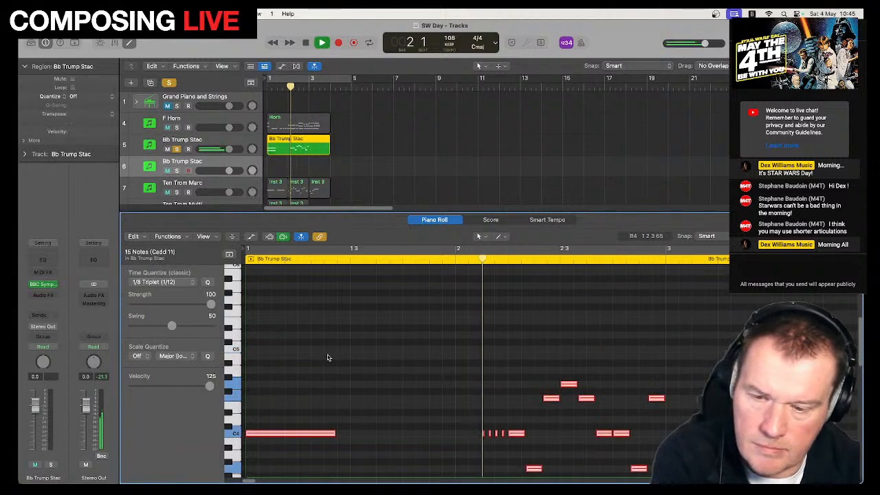
{"action": "scroll", "coordinate": [327, 357], "scroll_direction": "down", "scroll_amount": 4}
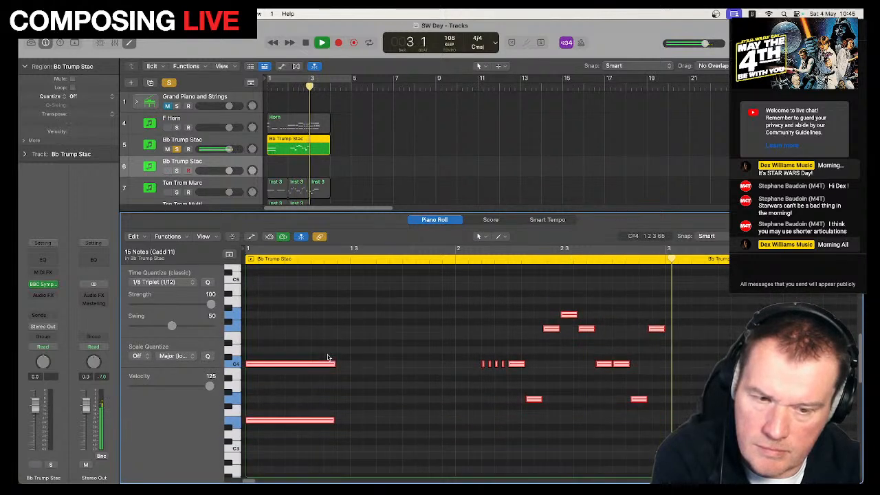
{"action": "key", "text": "space"}
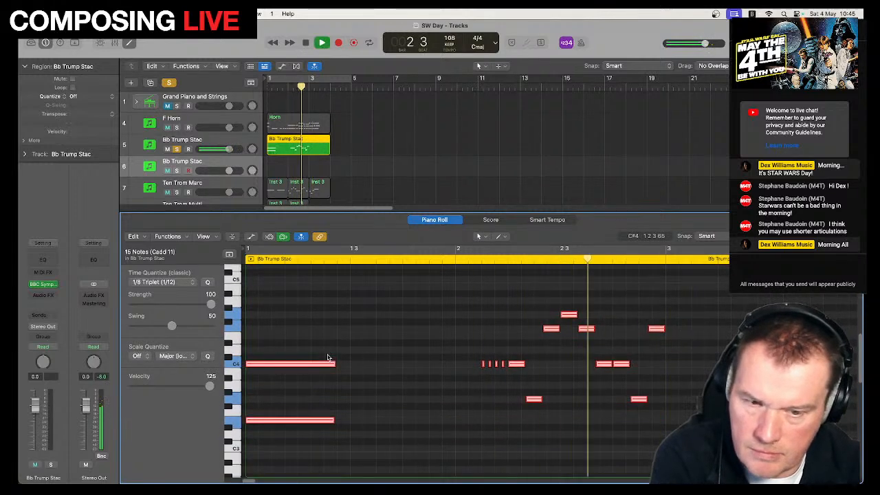
{"action": "key", "text": "space"}
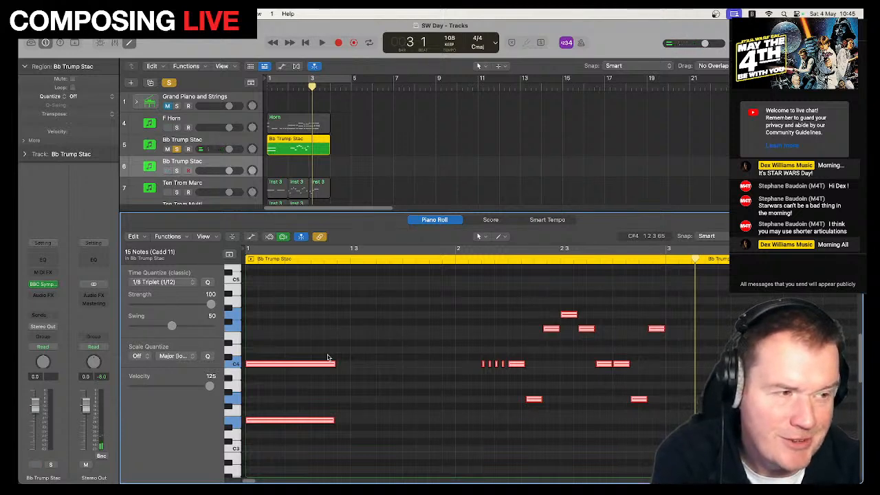
{"action": "key", "text": "space"}
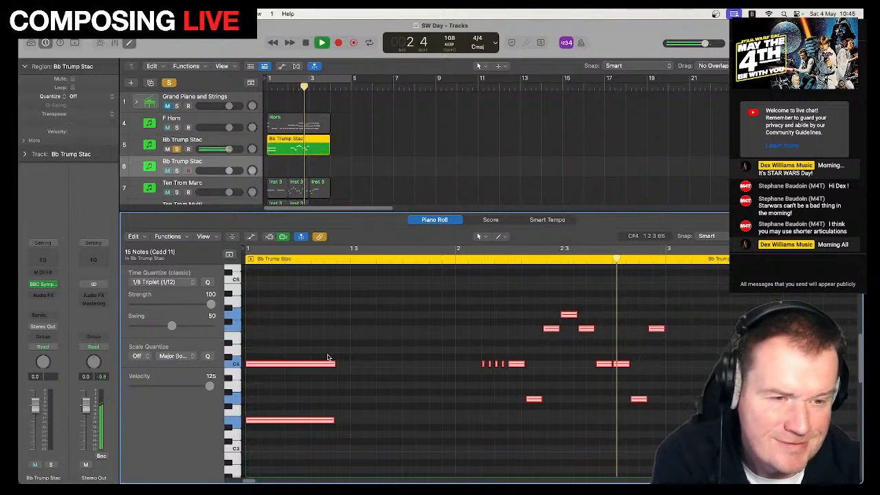
{"action": "key", "text": "space"}
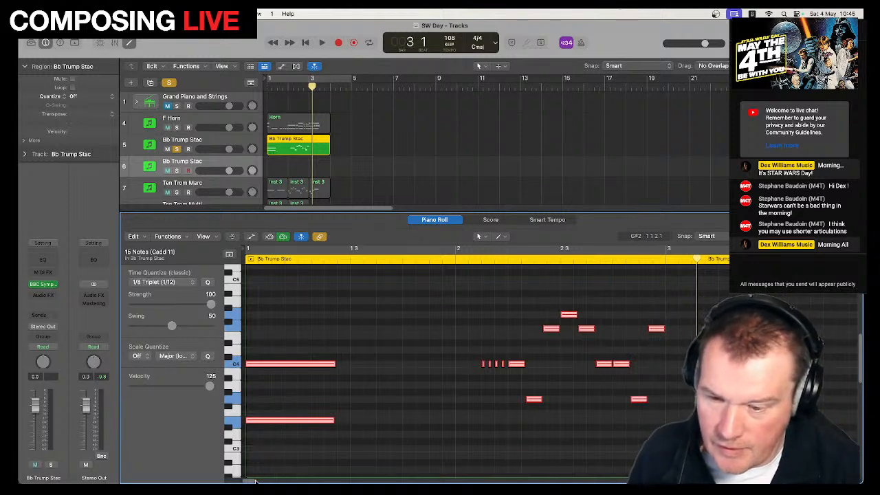
{"action": "scroll", "coordinate": [256, 481], "scroll_direction": "right", "scroll_amount": 5}
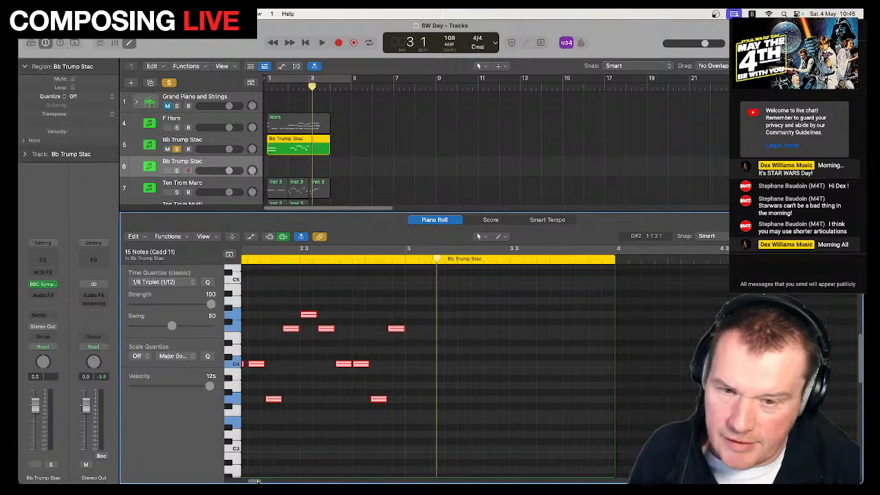
{"action": "left_click", "coordinate": [438, 303]}
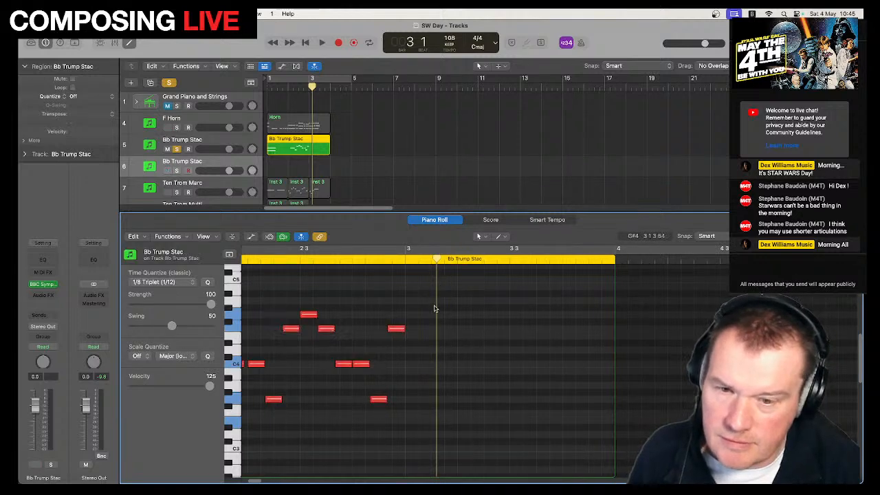
{"action": "left_click", "coordinate": [477, 240]}
{"action": "left_click", "coordinate": [492, 366]}
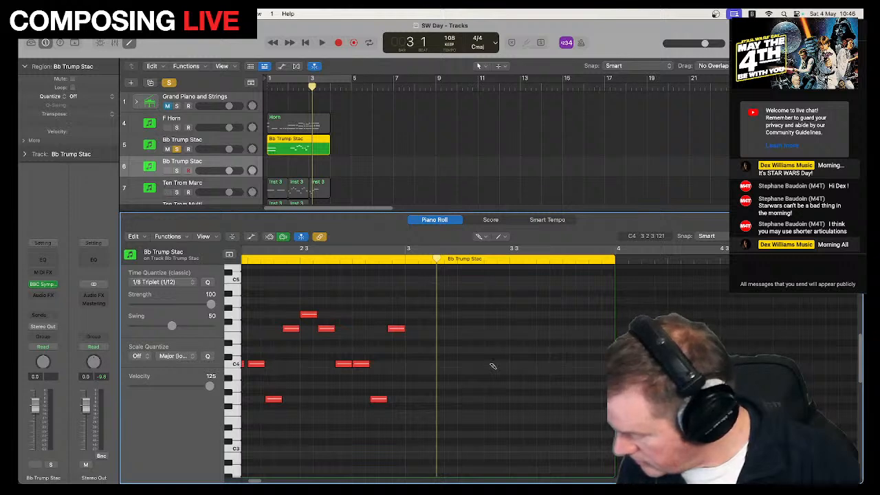
{"action": "left_click", "coordinate": [479, 237]}
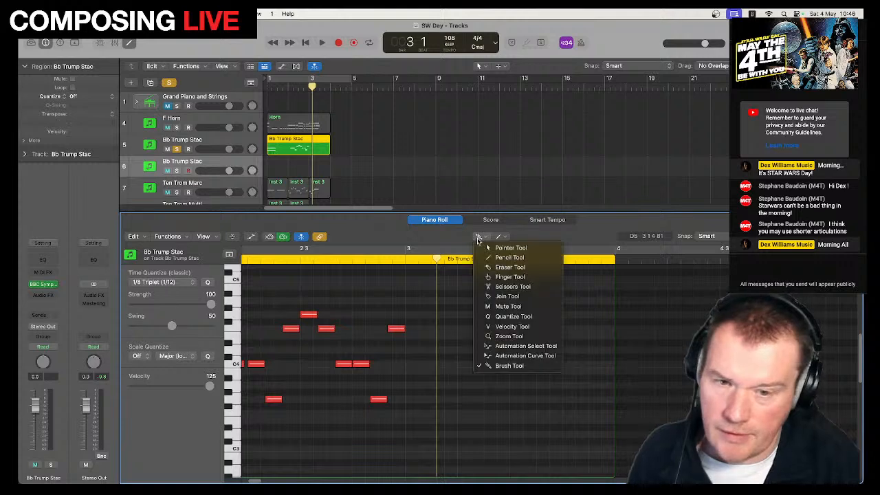
{"action": "left_click", "coordinate": [505, 248]}
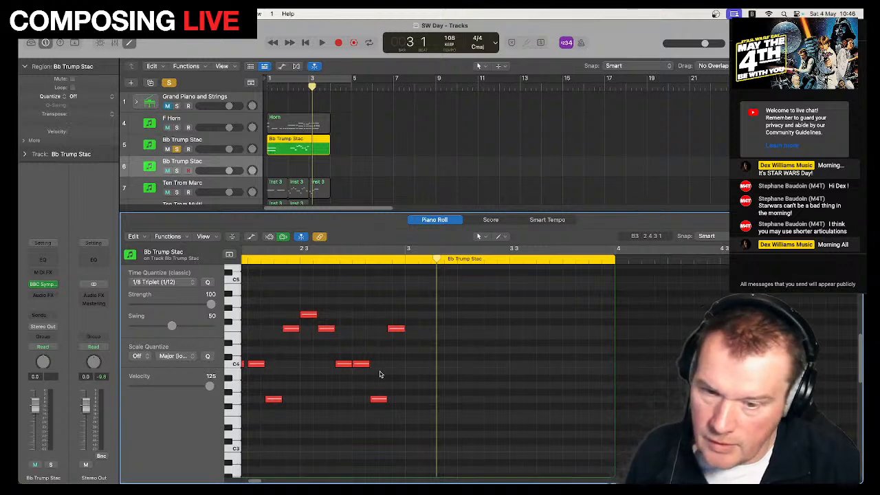
Copy the last six trumpet notes, starting from the G4 on beat 3 of bar 2, to the start of bar 3.
{"action": "left_click", "coordinate": [358, 369]}
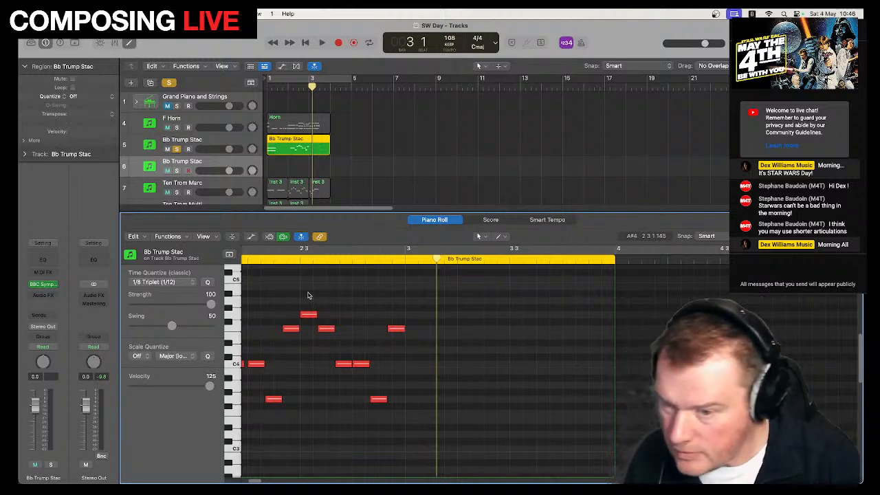
{"action": "left_click_drag", "start_coordinate": [308, 295], "coordinate": [402, 416]}
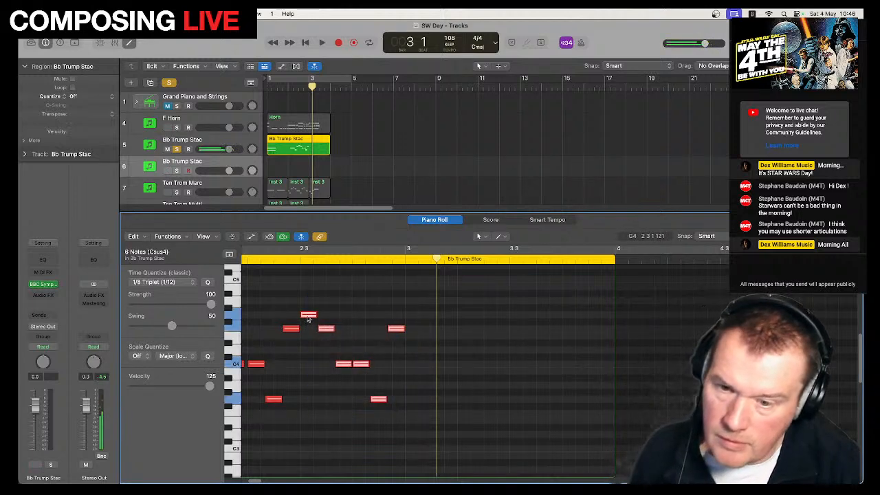
{"action": "left_click_drag", "start_coordinate": [307, 318], "coordinate": [412, 318]}
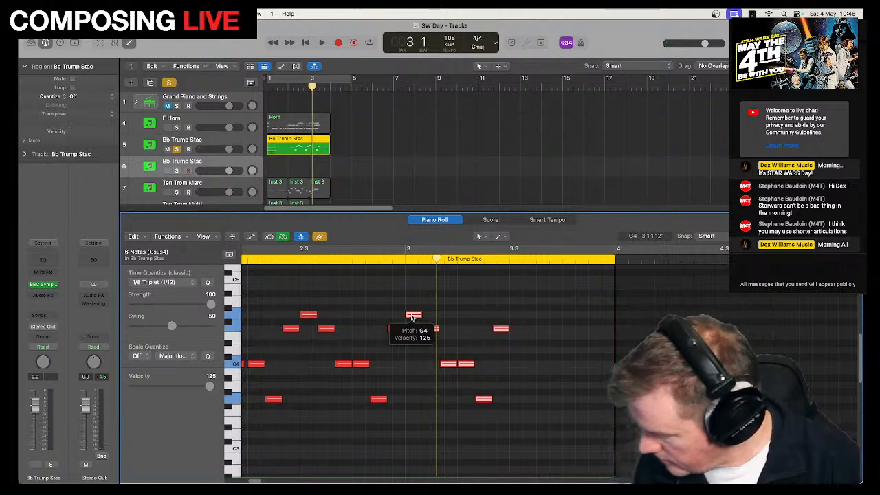
{"action": "left_click", "coordinate": [526, 330]}
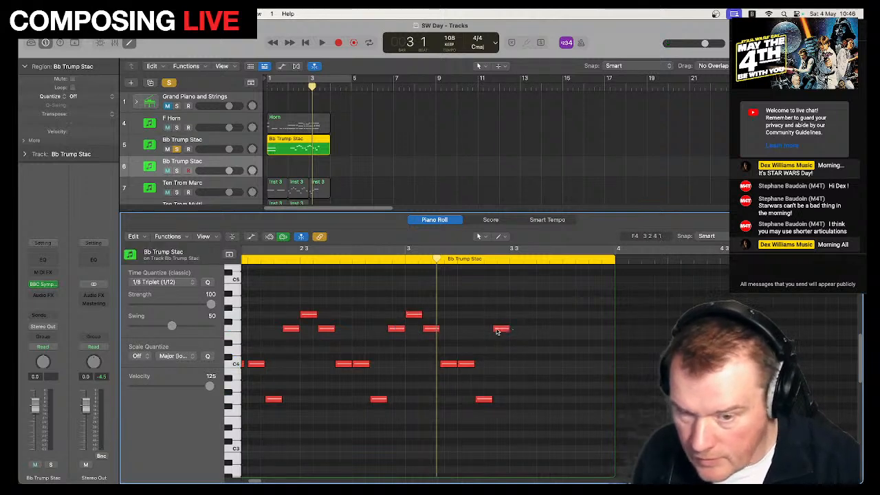
Duplicate the F4 just before beat 3 of bar 3 as a G4 on beat 3 and play the passage back.
{"action": "left_click", "coordinate": [498, 330]}
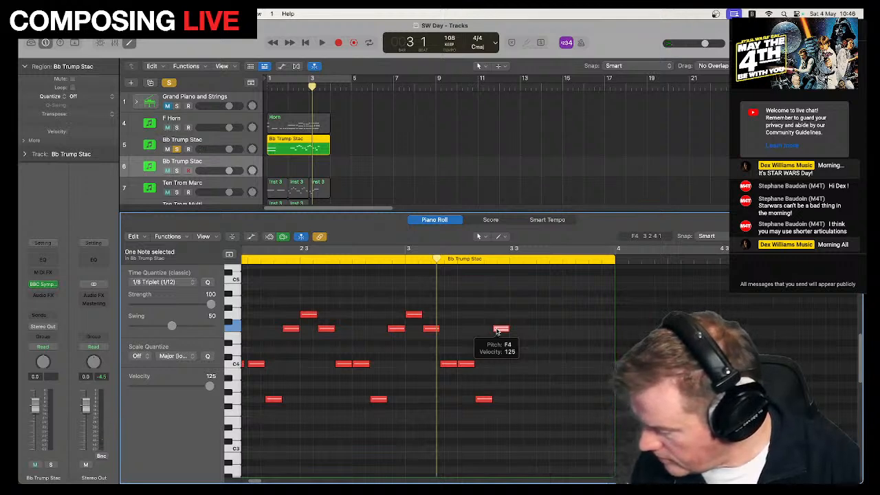
{"action": "left_click_drag", "start_coordinate": [498, 331], "coordinate": [519, 318]}
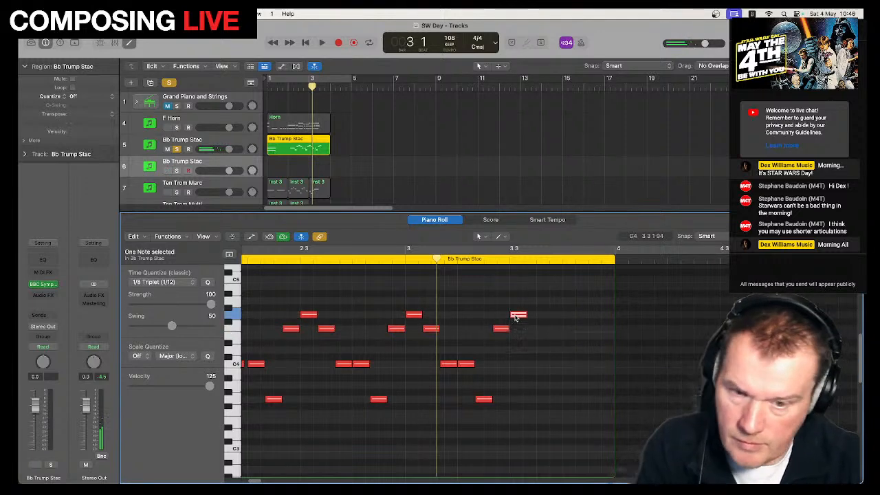
{"action": "key", "text": "space"}
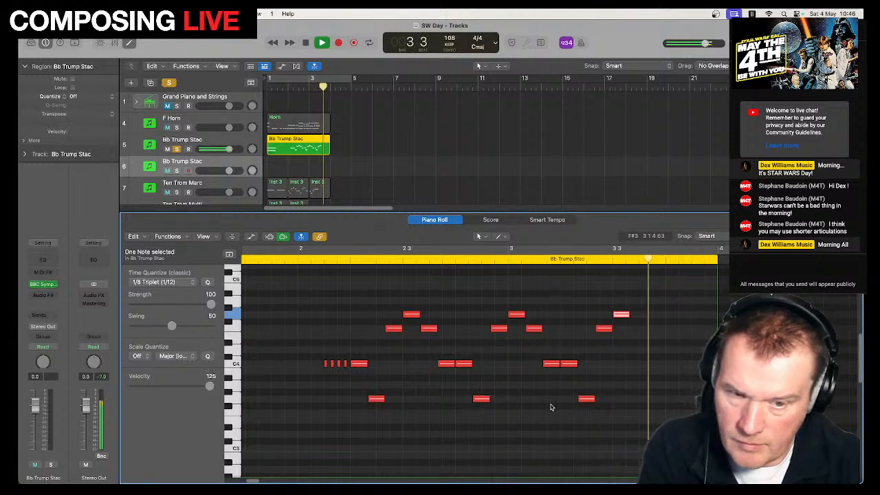
{"action": "key", "text": "space"}
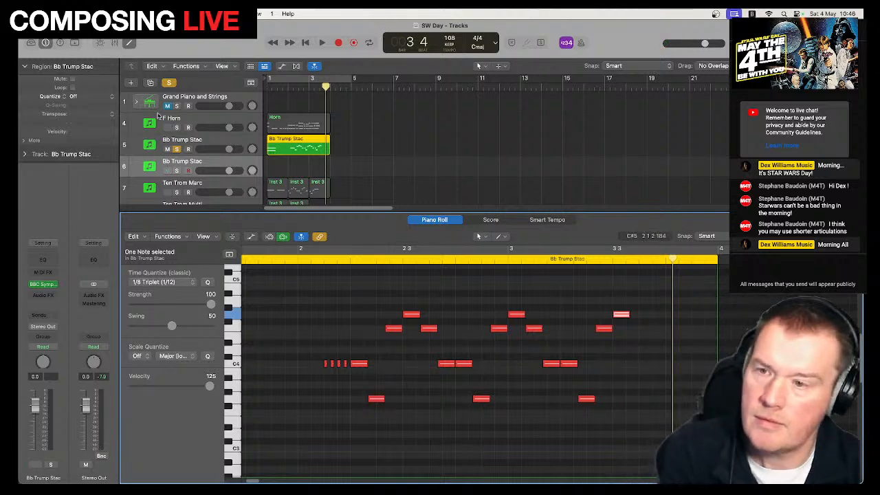
Take the Bb Trump Stac track out of solo and play bar 3 with all the other parts.
{"action": "left_click", "coordinate": [176, 149]}
{"action": "key", "text": "space"}
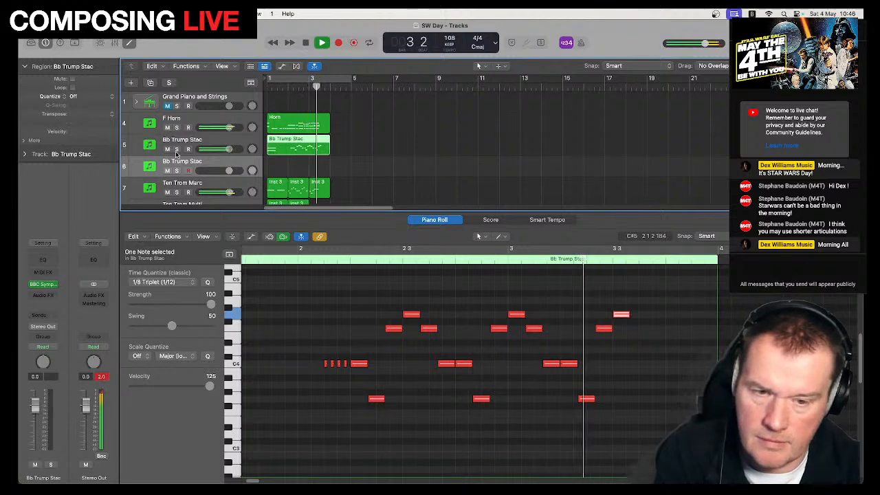
{"action": "key", "text": "space"}
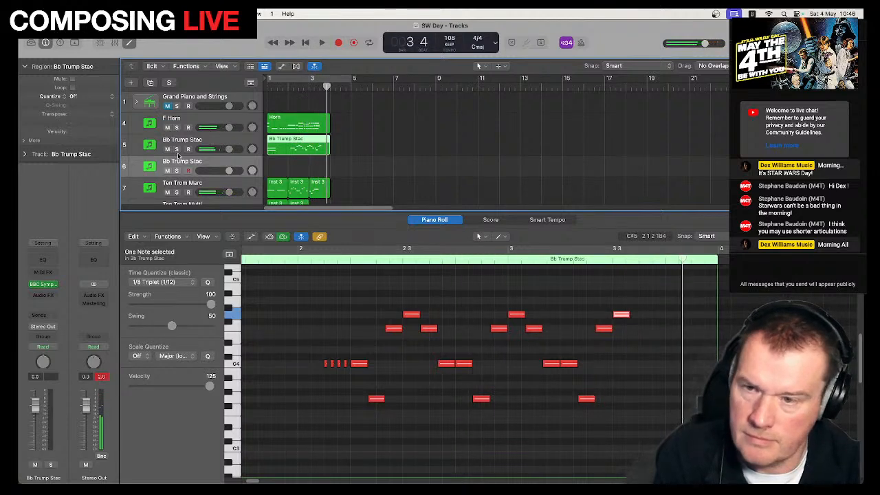
Play the full arrangement from bar 1 repeatedly to check the trumpet part against the horn and trombones.
{"action": "key", "text": "Return"}
{"action": "key", "text": "space"}
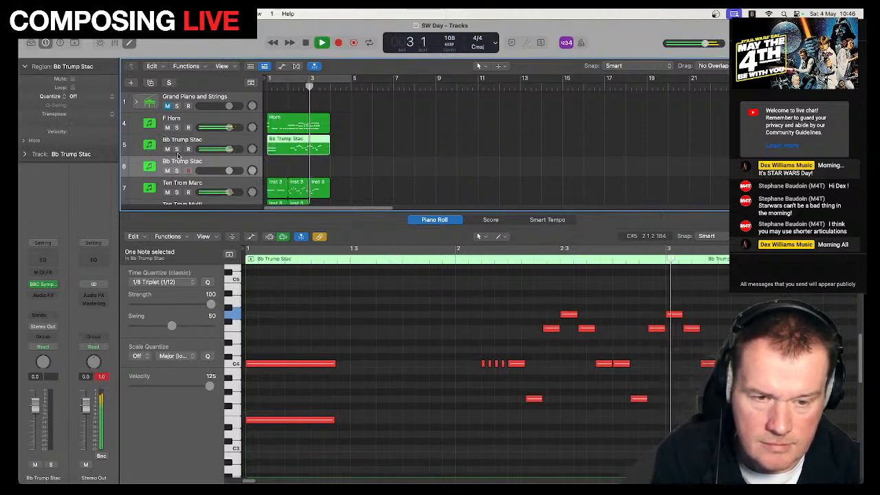
{"action": "key", "text": "space"}
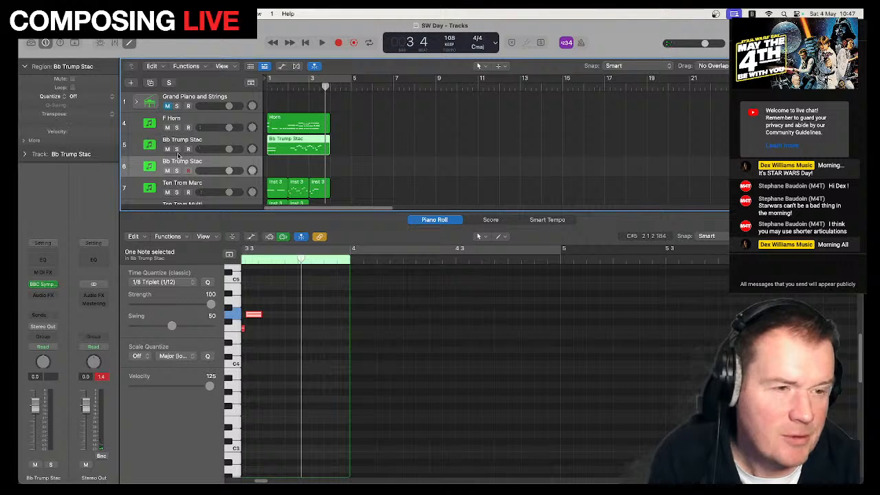
{"action": "key", "text": "Return"}
{"action": "key", "text": "space"}
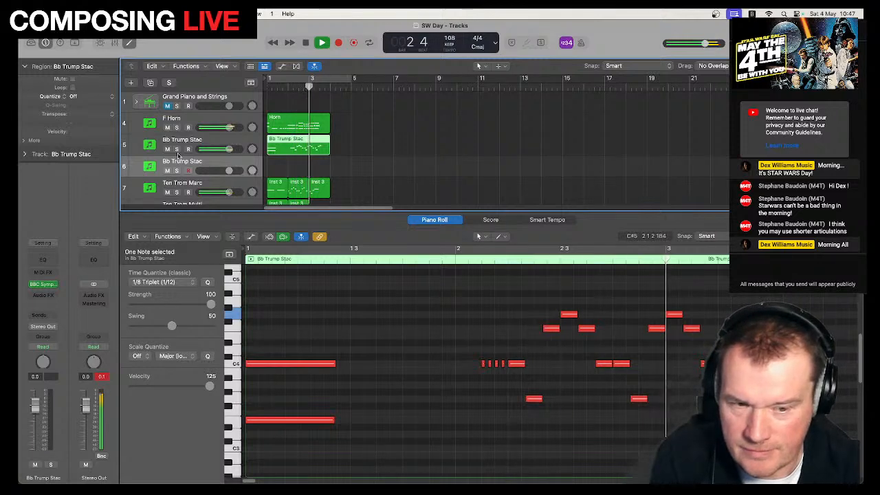
{"action": "key", "text": "space"}
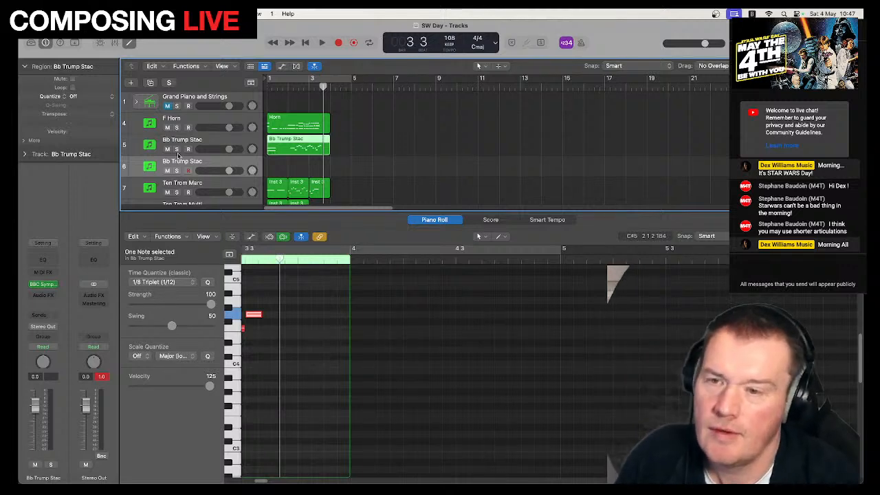
{"action": "key", "text": "Return"}
{"action": "key", "text": "space"}
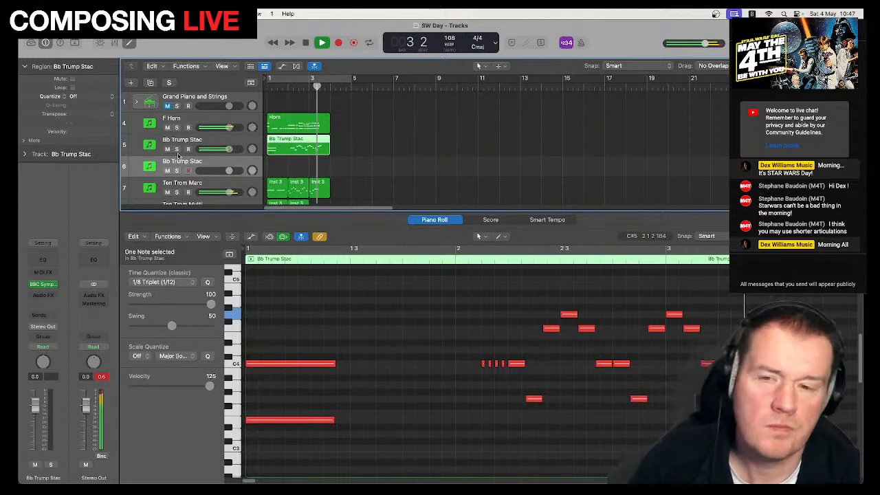
{"action": "key", "text": "space"}
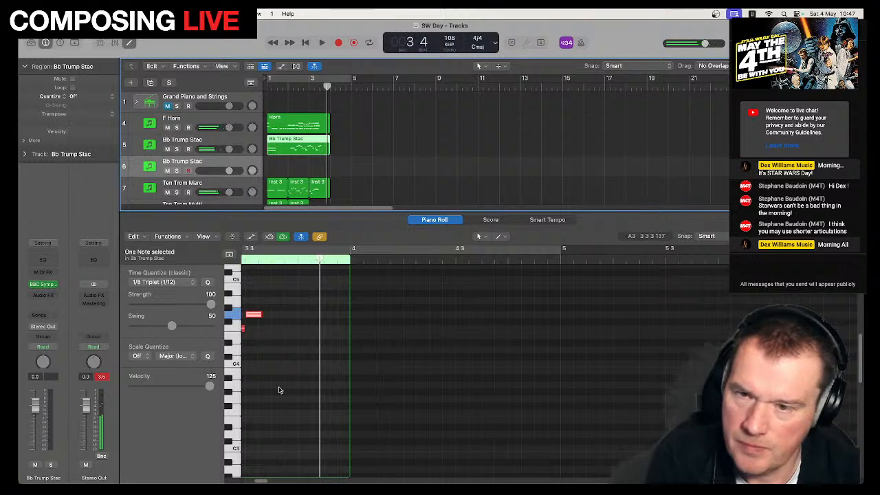
{"action": "left_click", "coordinate": [261, 481]}
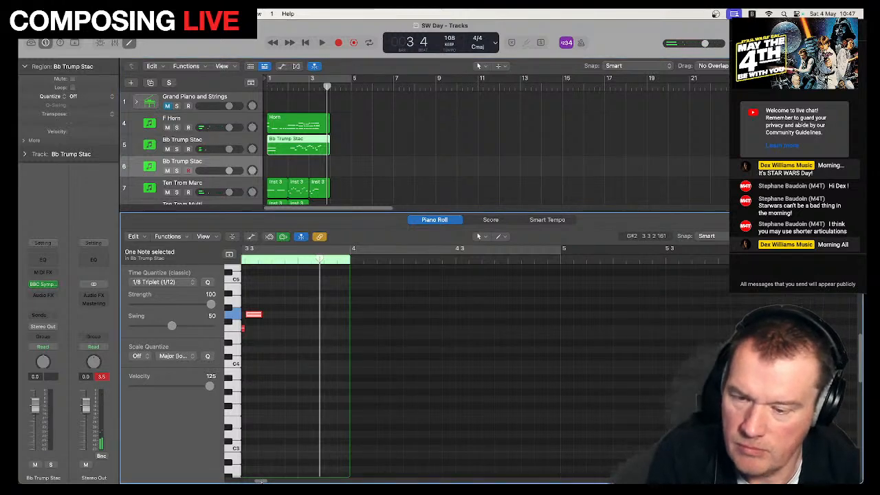
{"action": "left_click_drag", "start_coordinate": [261, 481], "coordinate": [247, 481]}
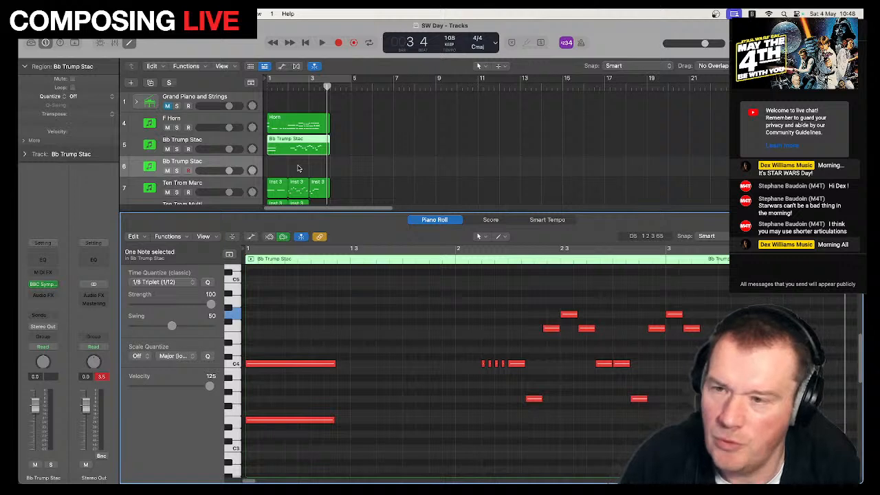
Create one software instrument track directly below Grand Piano and Strings and name it Flute.
{"action": "left_click", "coordinate": [228, 106]}
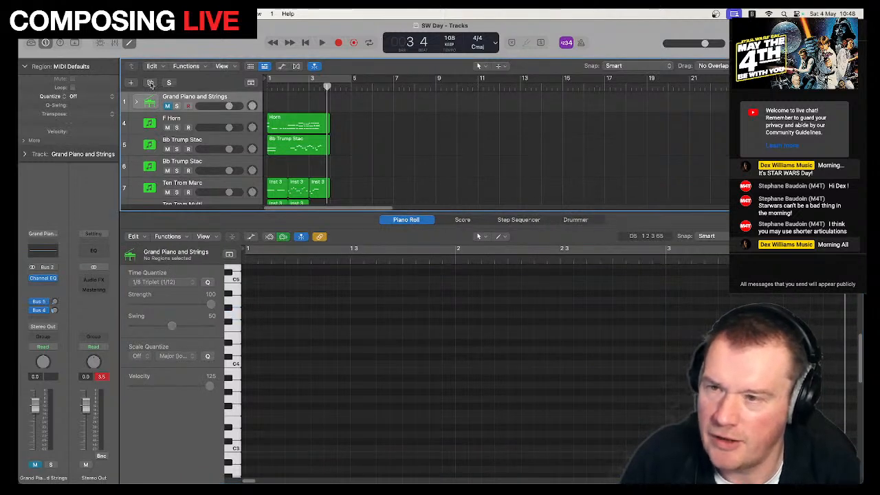
{"action": "left_click", "coordinate": [130, 83]}
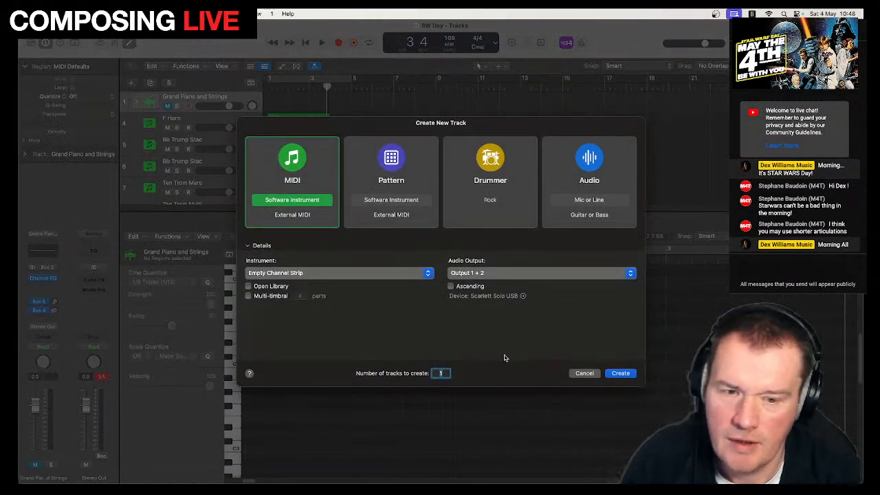
{"action": "left_click", "coordinate": [620, 373]}
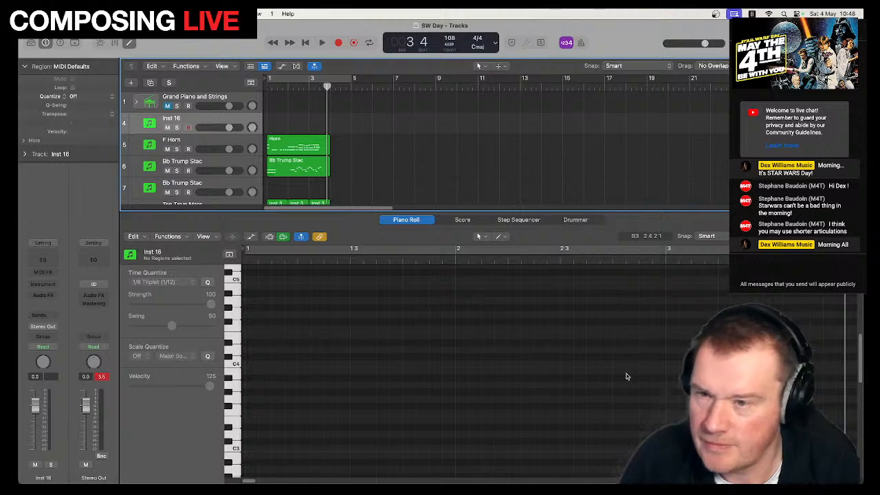
{"action": "double_click", "coordinate": [176, 119]}
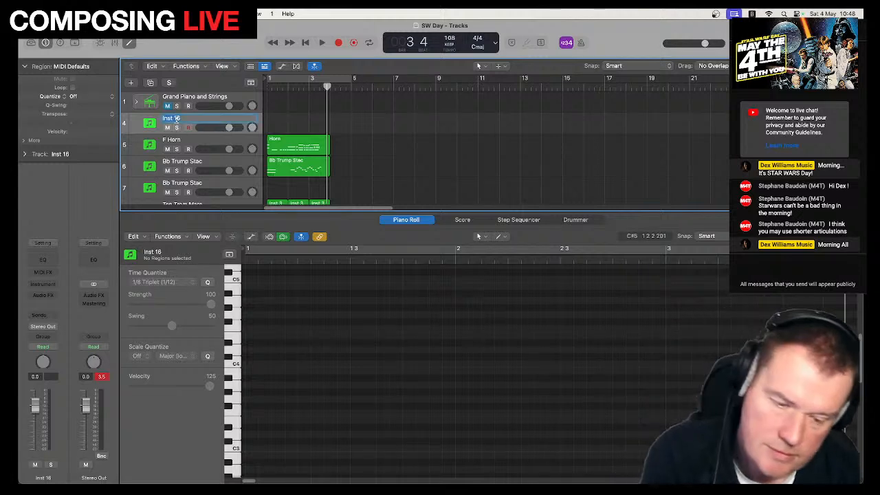
{"action": "type", "text": "Flute"}
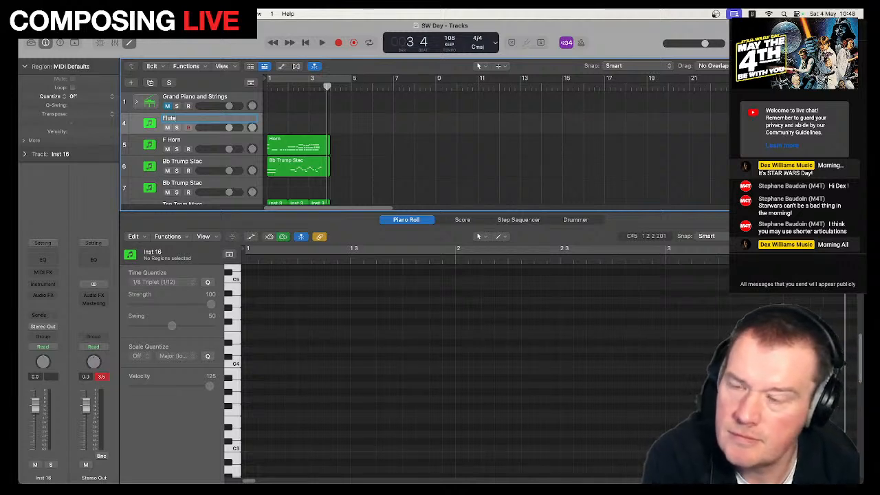
{"action": "key", "text": "Return"}
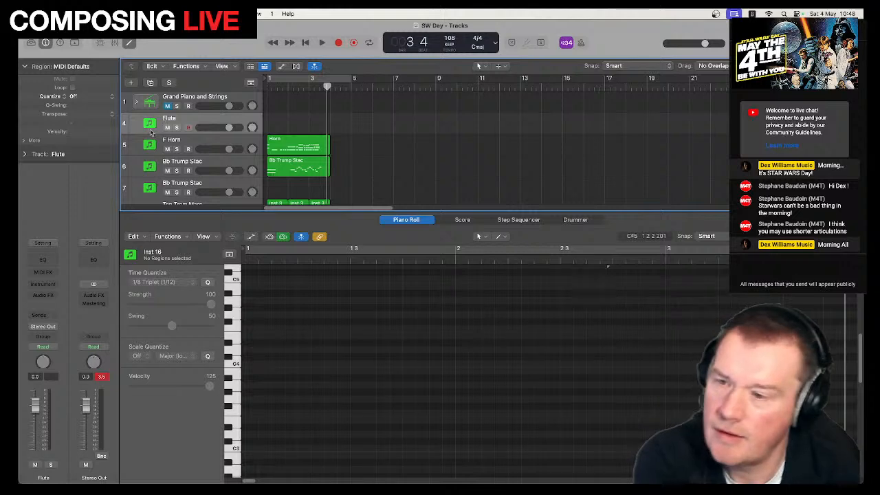
Load BBC Symphony Orchestra on the Flute track with the Woodwinds Flutes a3 instrument.
{"action": "left_click", "coordinate": [44, 283]}
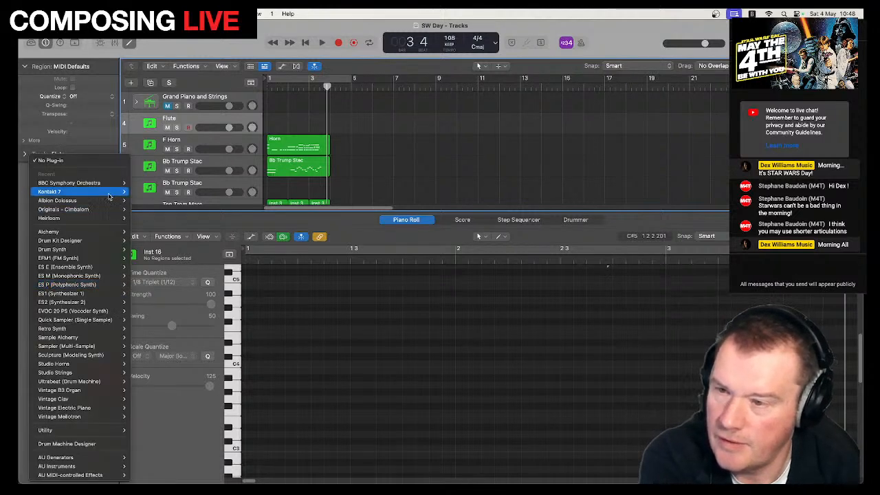
{"action": "mouse_move", "coordinate": [113, 182]}
{"action": "left_click", "coordinate": [159, 186]}
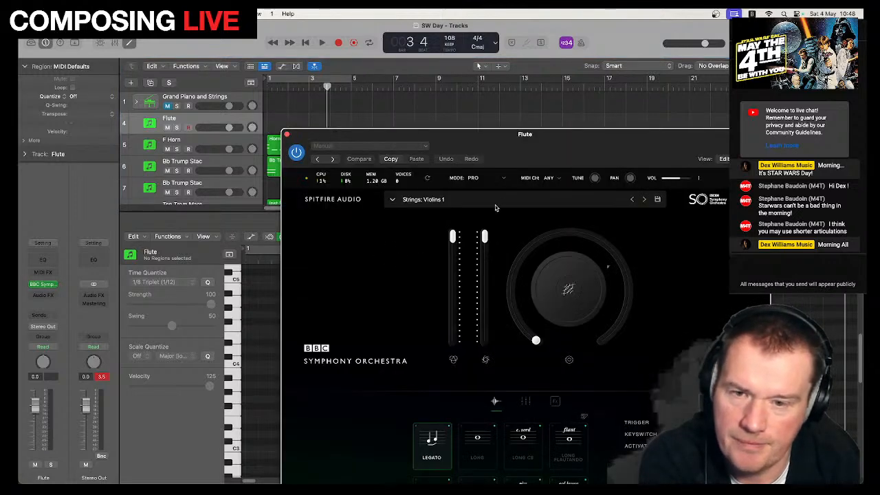
{"action": "left_click", "coordinate": [495, 206]}
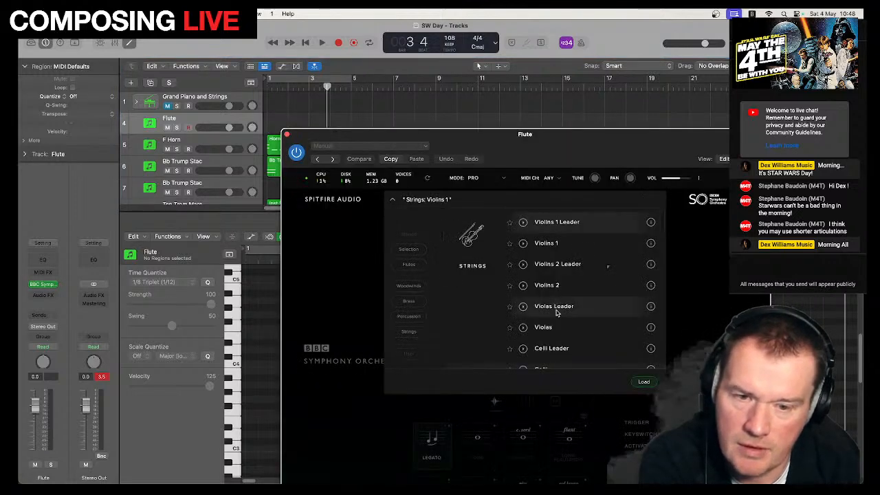
{"action": "scroll", "coordinate": [558, 323], "scroll_direction": "down", "scroll_amount": 5}
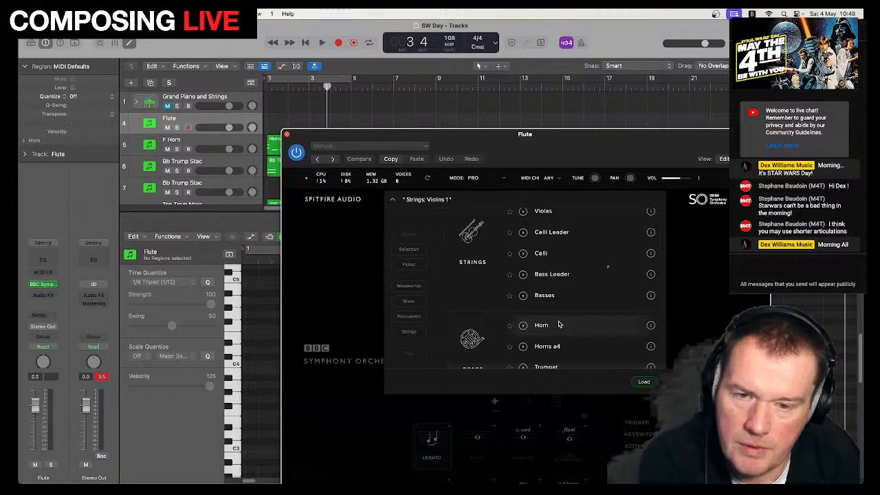
{"action": "scroll", "coordinate": [558, 323], "scroll_direction": "up", "scroll_amount": 4}
{"action": "scroll", "coordinate": [558, 323], "scroll_direction": "down", "scroll_amount": 15}
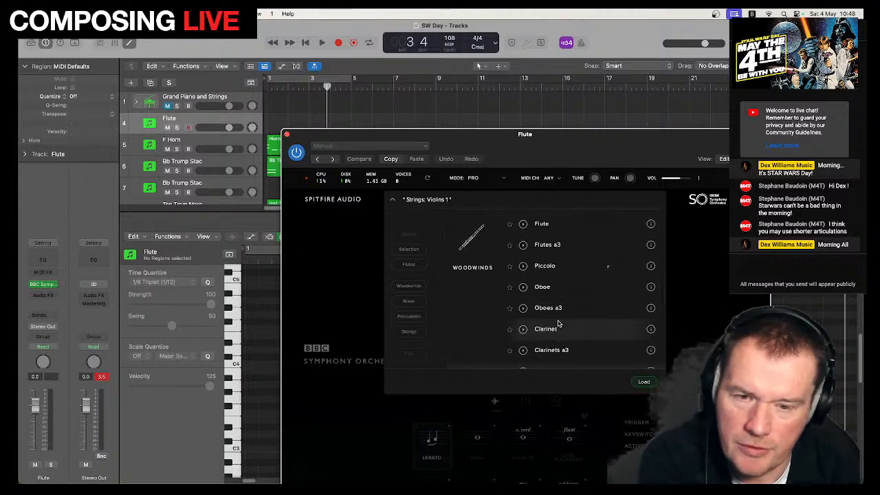
{"action": "double_click", "coordinate": [555, 249]}
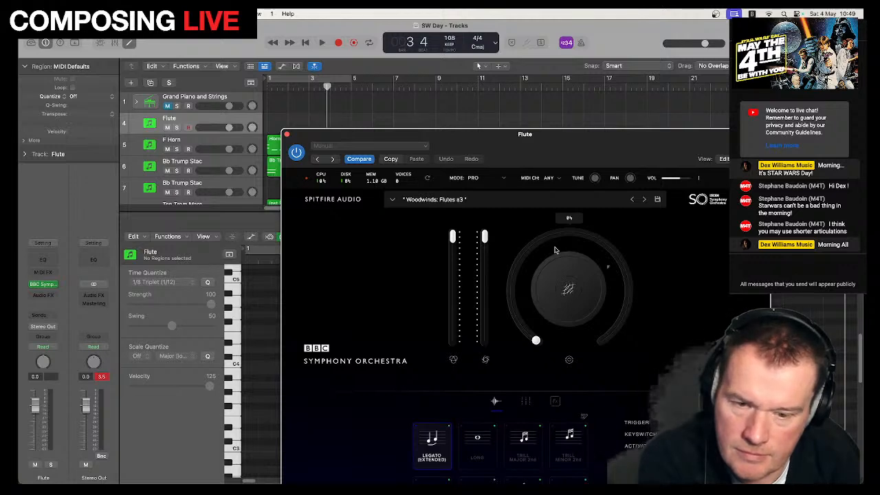
Set the Flutes a3 articulation to Marcato and close the instrument window.
{"action": "left_click_drag", "start_coordinate": [455, 144], "coordinate": [387, 74]}
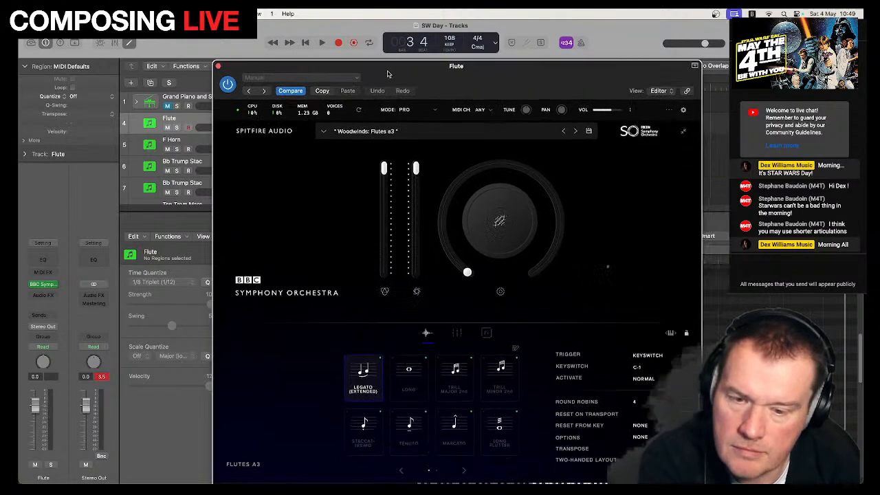
{"action": "left_click", "coordinate": [460, 418]}
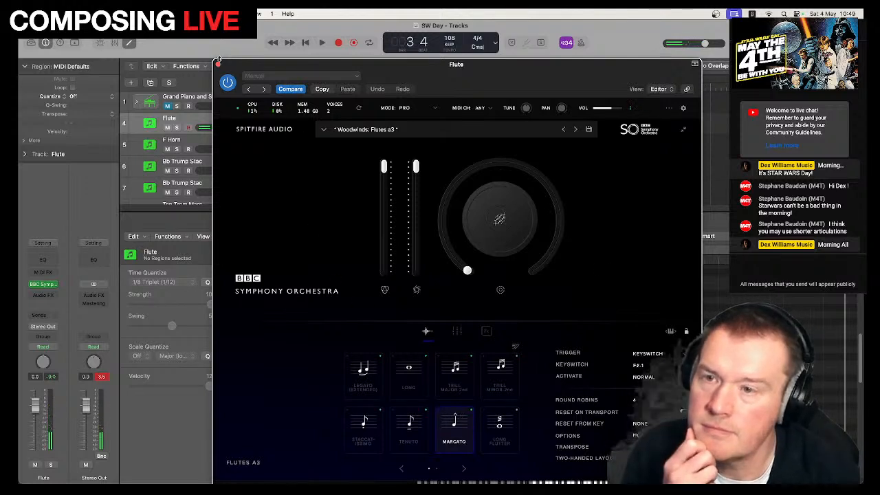
{"action": "left_click", "coordinate": [218, 62]}
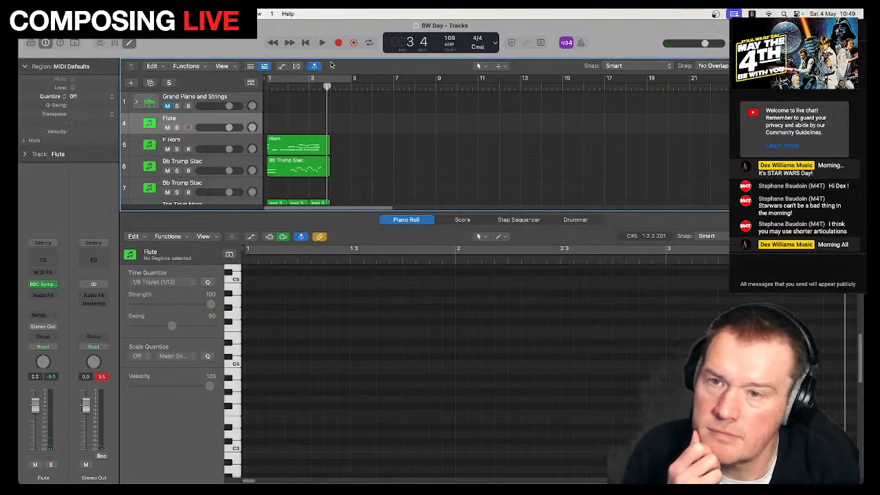
Record a held B-flat octave (B-flat 3 and 4) at bar 1 on the Flute track and select both notes.
{"action": "key", "text": "Return"}
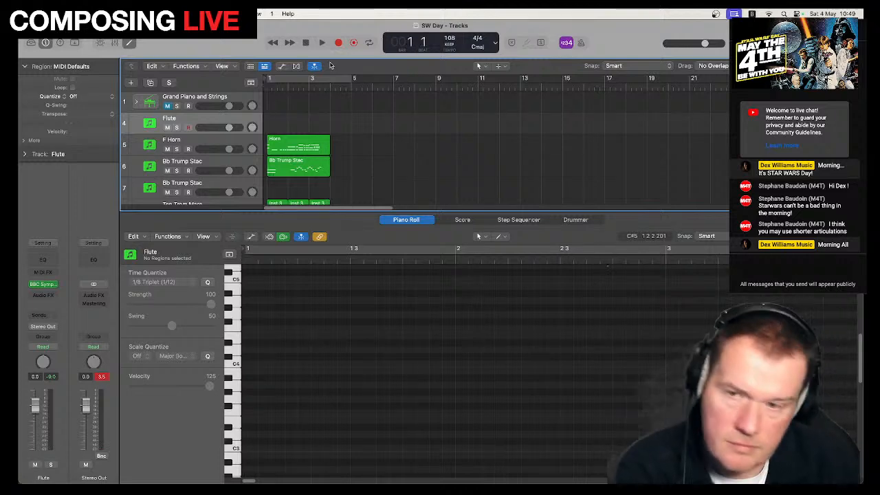
{"action": "key", "text": "r"}
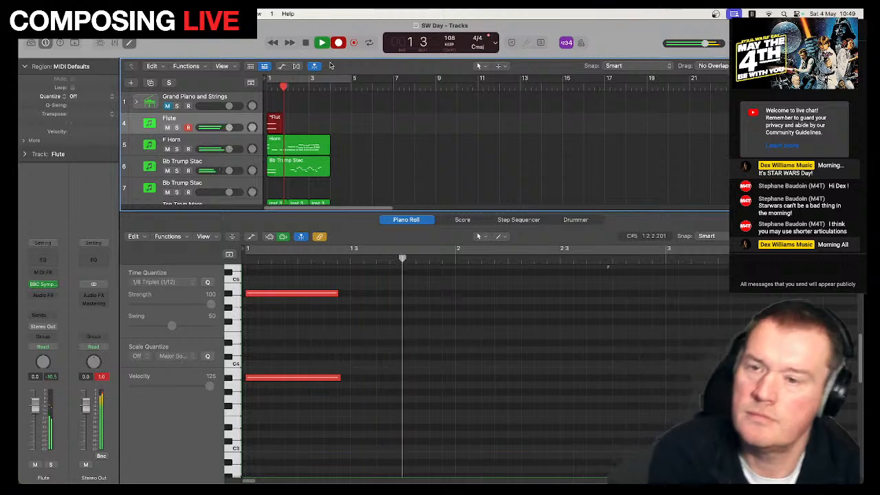
{"action": "key", "text": "space"}
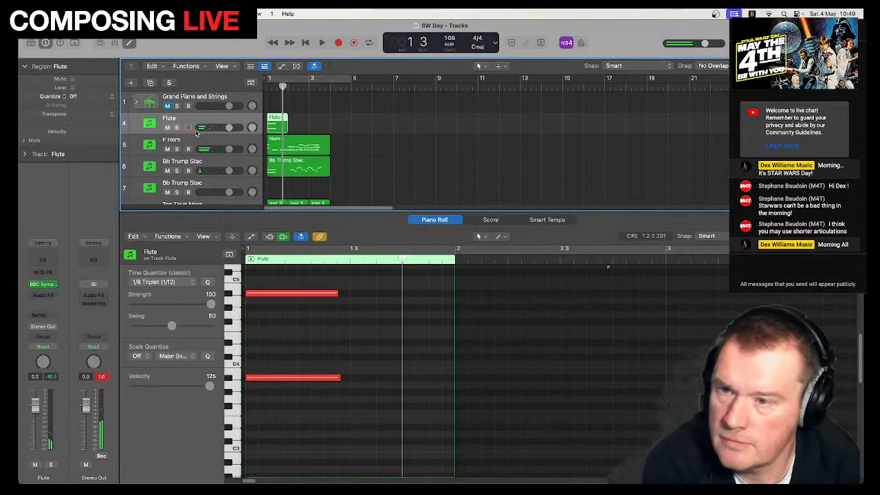
{"action": "left_click", "coordinate": [342, 330]}
{"action": "key", "text": "super+a"}
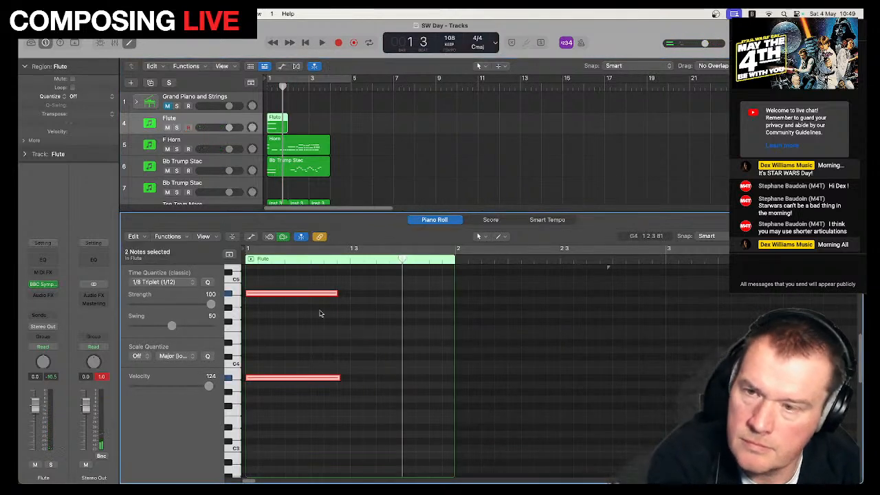
Solo the Flute track and play the recorded octave from bar 1.
{"action": "left_click", "coordinate": [177, 127]}
{"action": "key", "text": "Return"}
{"action": "key", "text": "space"}
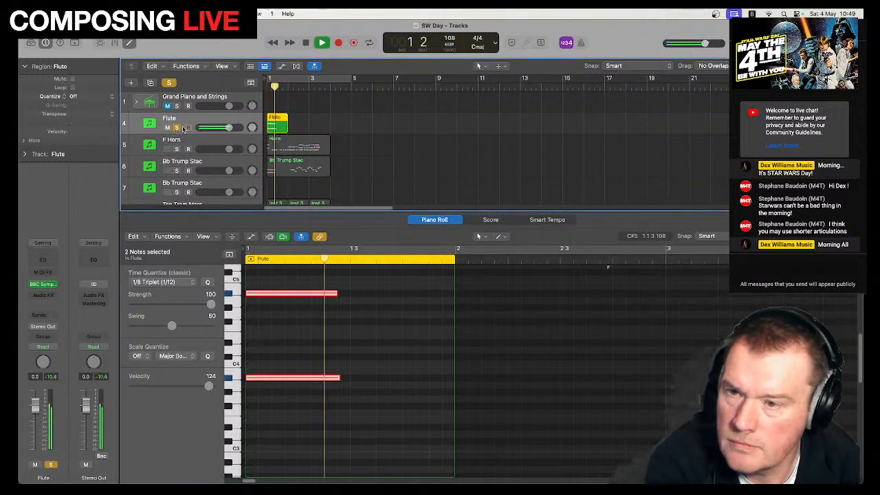
{"action": "key", "text": "space"}
Create a new track with duplicate settings from the Flute track and name it Pic.
{"action": "right_click", "coordinate": [213, 119]}
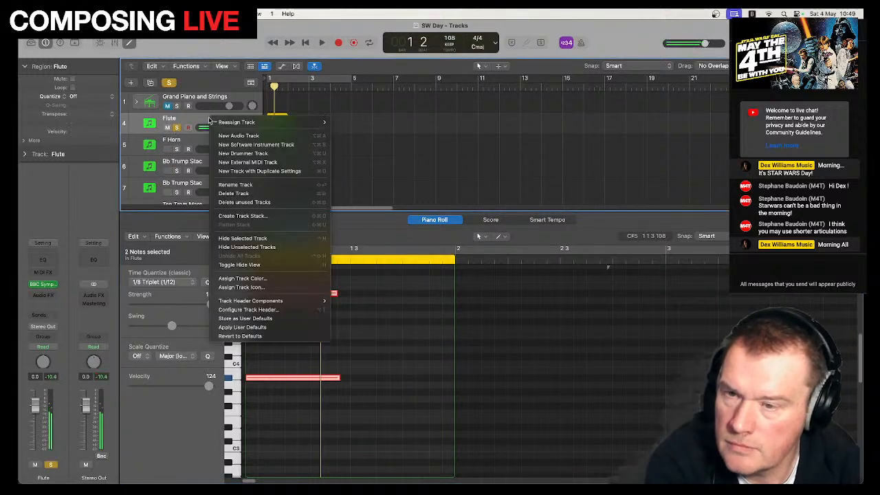
{"action": "left_click", "coordinate": [237, 170]}
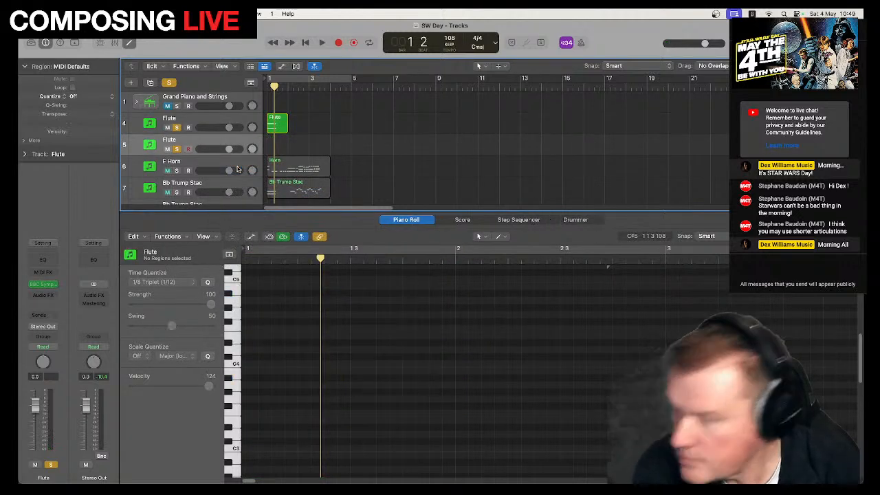
{"action": "double_click", "coordinate": [186, 141]}
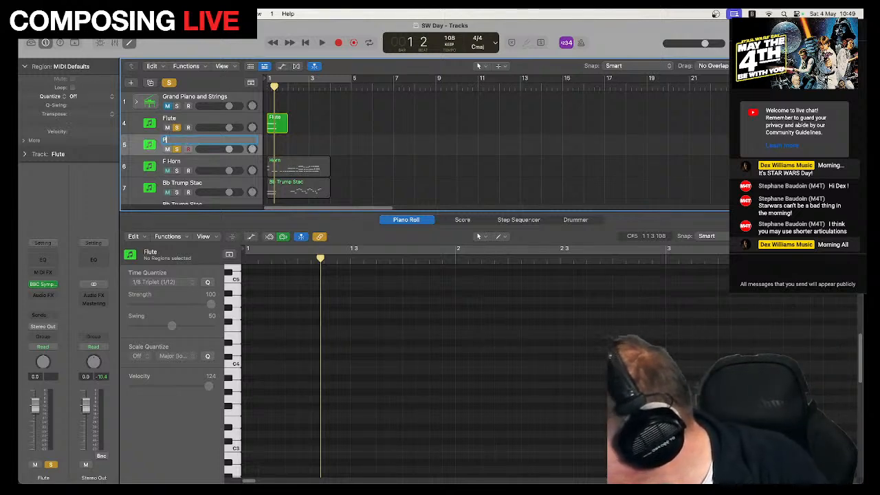
{"action": "type", "text": "Fl"}
{"action": "type", "text": "c"}
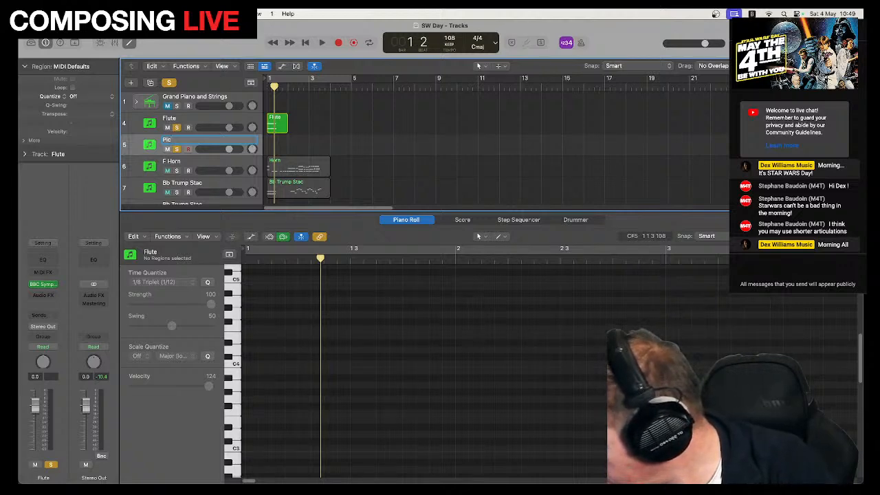
{"action": "key", "text": "Return"}
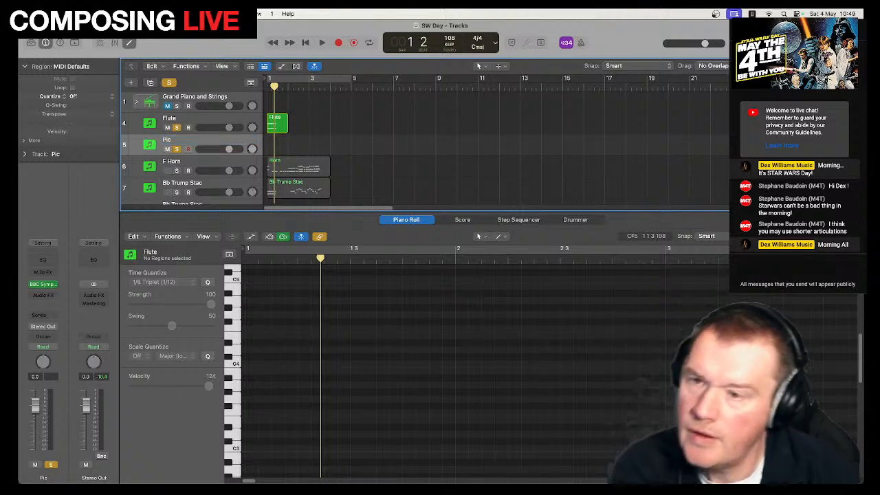
Change the Pic track's BBC Symphony Orchestra instrument to Woodwinds Piccolo.
{"action": "left_click", "coordinate": [43, 284]}
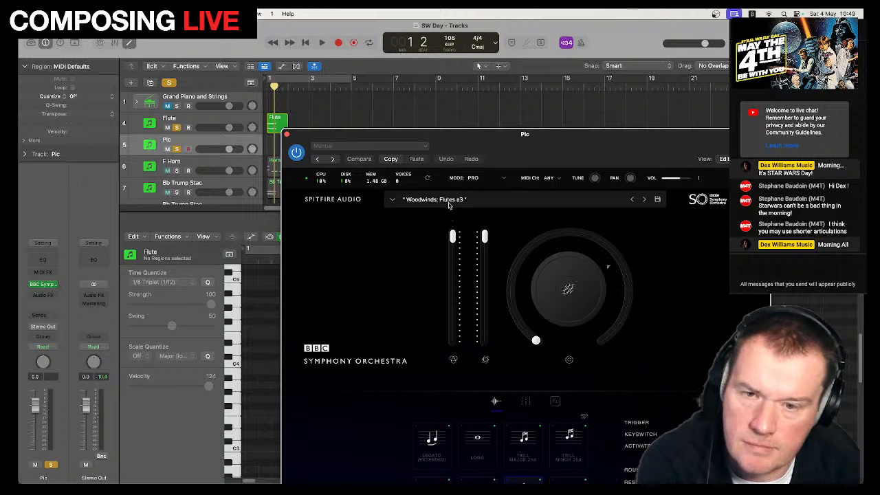
{"action": "left_click", "coordinate": [449, 202]}
{"action": "scroll", "coordinate": [540, 328], "scroll_direction": "down", "scroll_amount": 5}
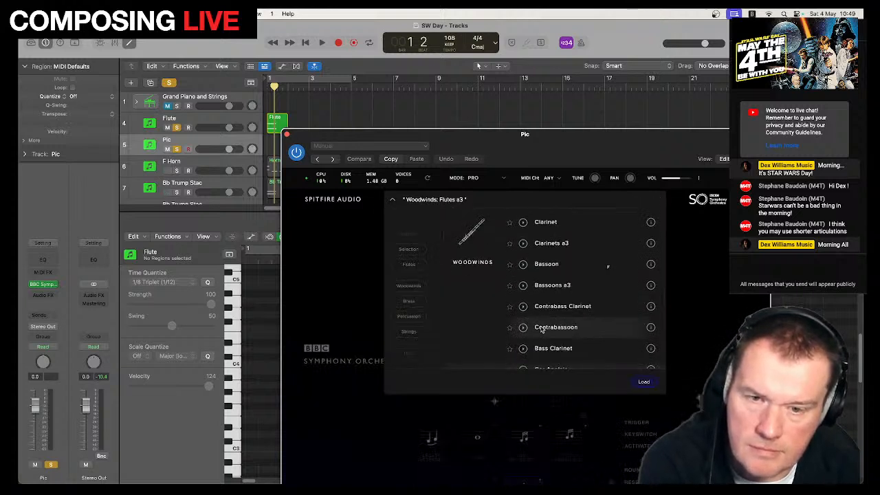
{"action": "scroll", "coordinate": [540, 329], "scroll_direction": "down", "scroll_amount": 2}
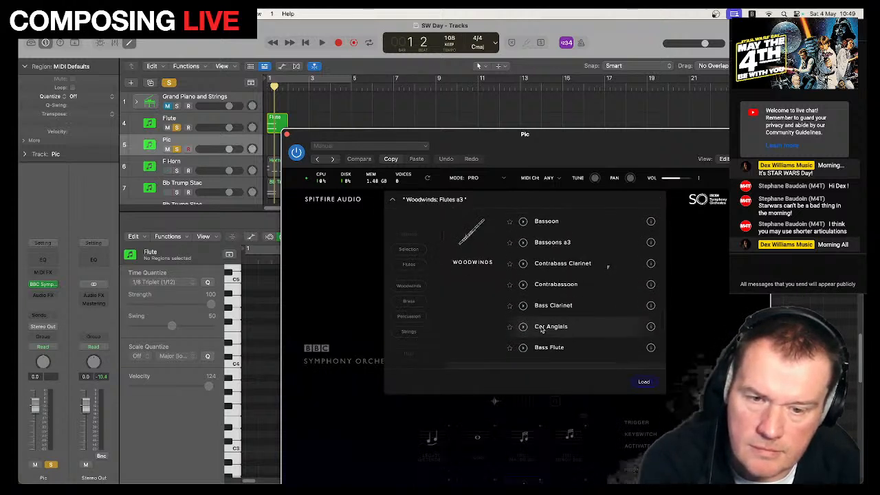
{"action": "scroll", "coordinate": [540, 329], "scroll_direction": "up", "scroll_amount": 7}
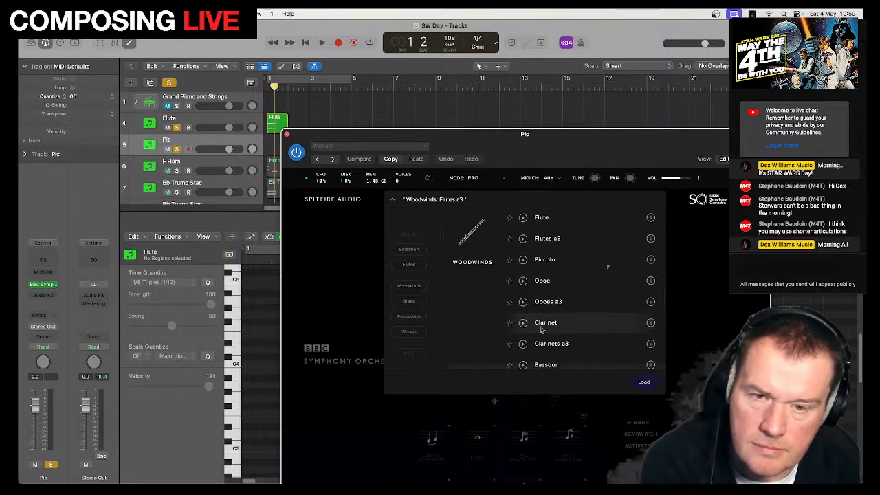
{"action": "double_click", "coordinate": [554, 260]}
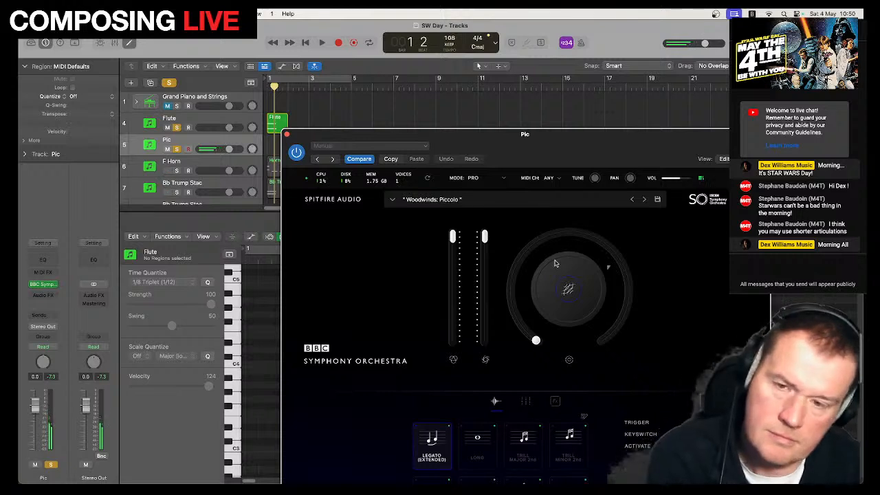
Record a held high B-flat 5 at bar 1 on the Pic track and select the note.
{"action": "key", "text": "r"}
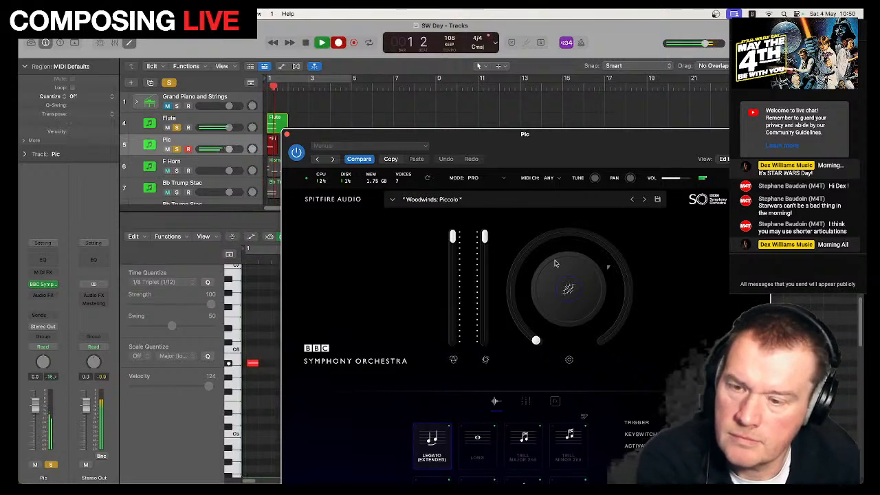
{"action": "key", "text": "space"}
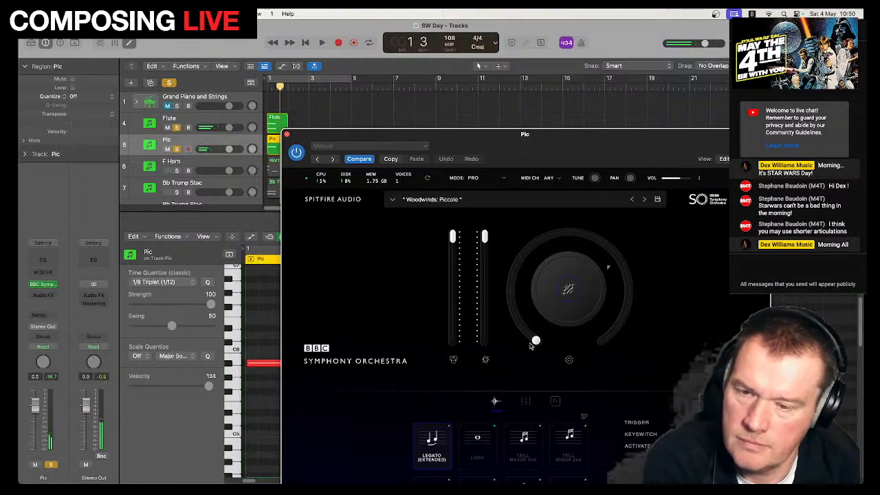
{"action": "left_click", "coordinate": [273, 346]}
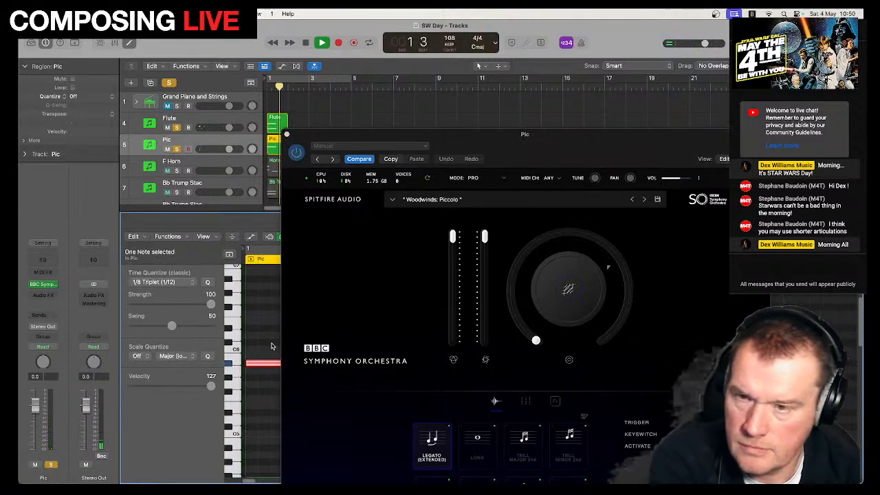
Play the soloed flute and piccolo notes together from bar 1, hiding the instrument window.
{"action": "key", "text": "Return"}
{"action": "key", "text": "space"}
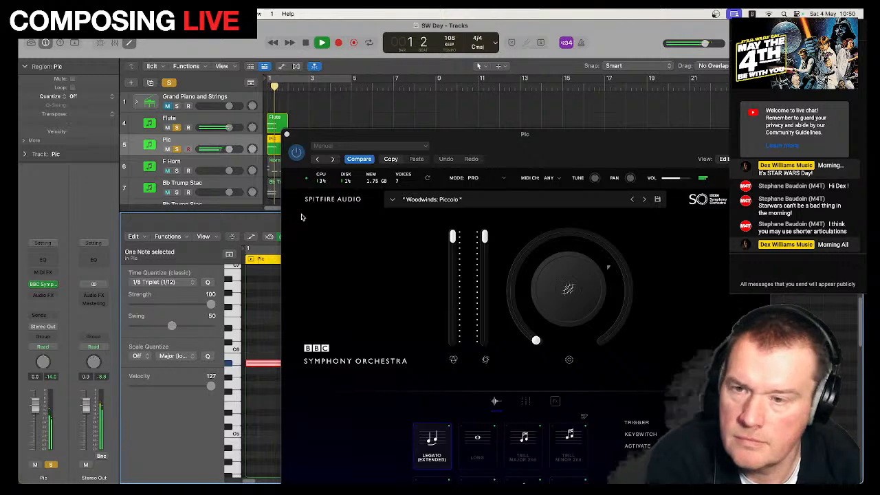
{"action": "key", "text": "space"}
{"action": "key", "text": "v"}
{"action": "key", "text": "space"}
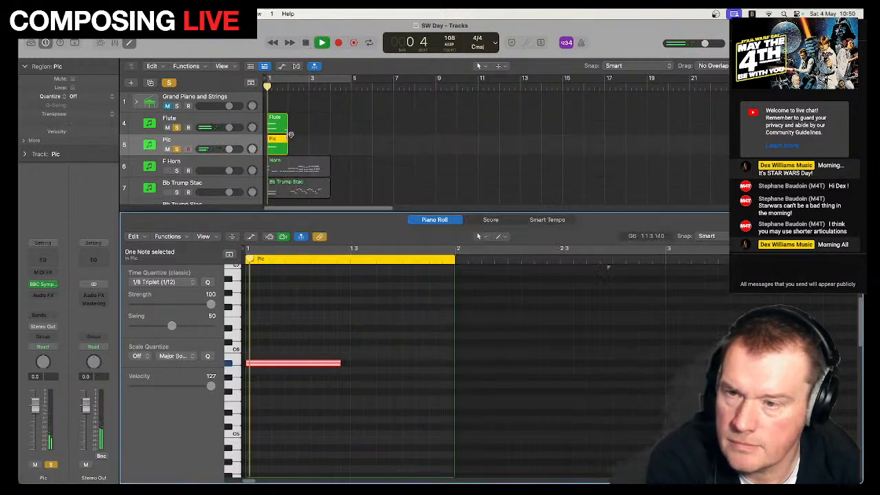
{"action": "key", "text": "space"}
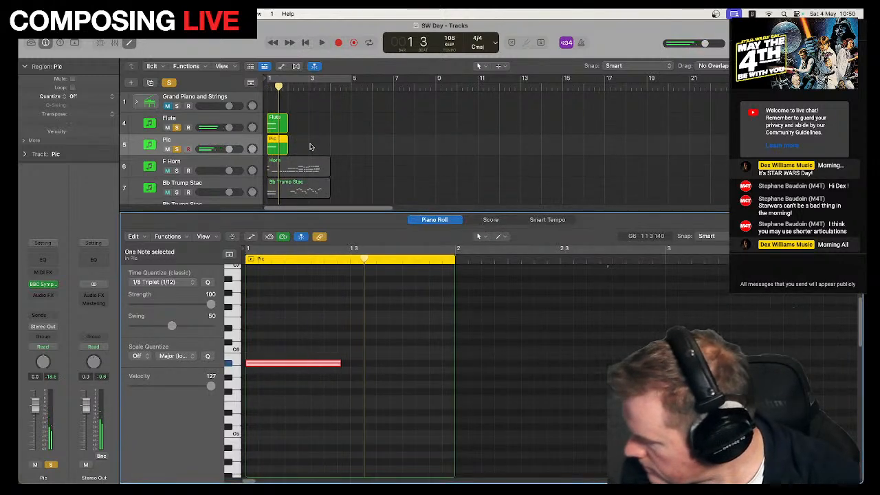
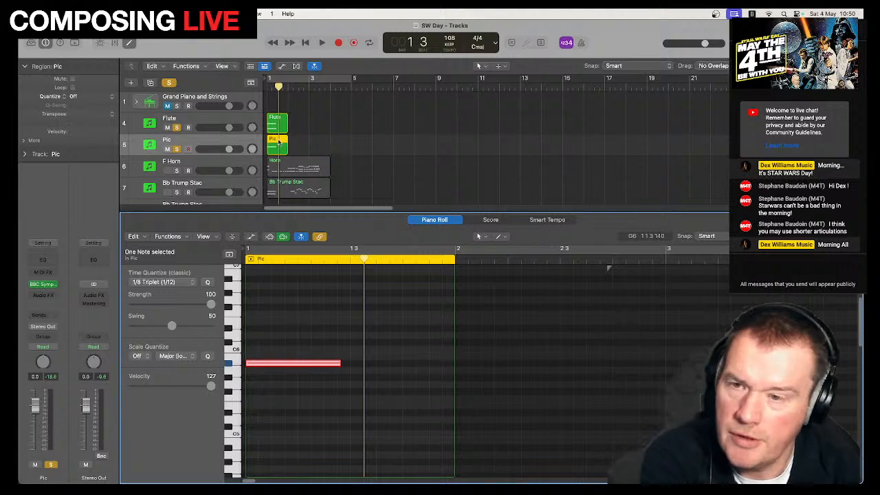
Create one software instrument track below Pic and load BBC Symphony Orchestra on it.
{"action": "left_click", "coordinate": [131, 83]}
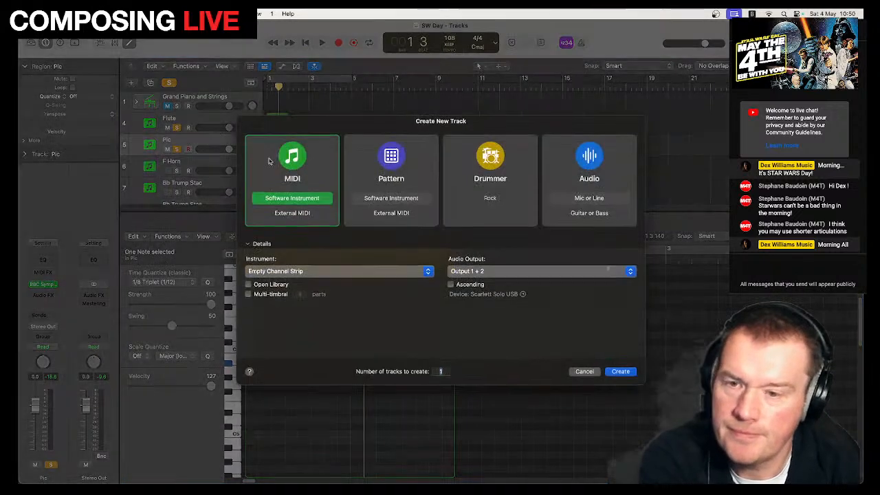
{"action": "left_click", "coordinate": [621, 375]}
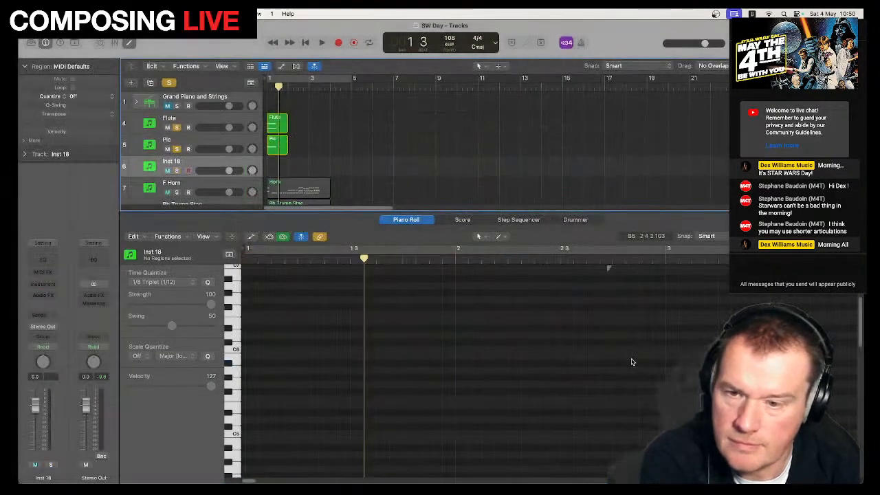
{"action": "left_click", "coordinate": [45, 283]}
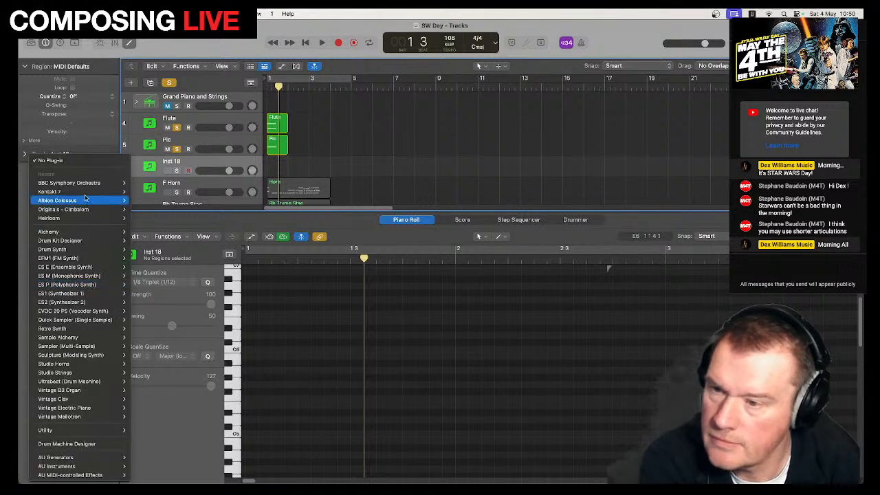
{"action": "mouse_move", "coordinate": [96, 183]}
{"action": "left_click", "coordinate": [140, 183]}
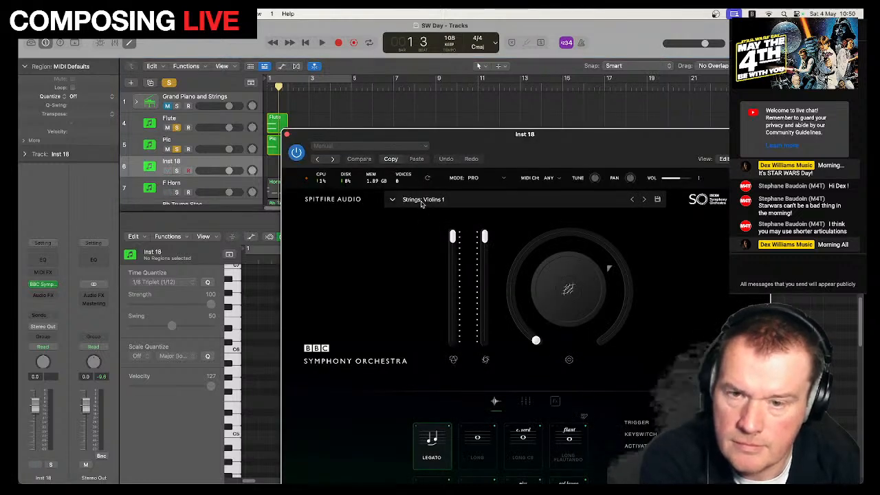
Load the Woodwinds Oboes a3 instrument in BBC Symphony Orchestra on the new track.
{"action": "left_click", "coordinate": [423, 201]}
{"action": "scroll", "coordinate": [578, 301], "scroll_direction": "down", "scroll_amount": 3}
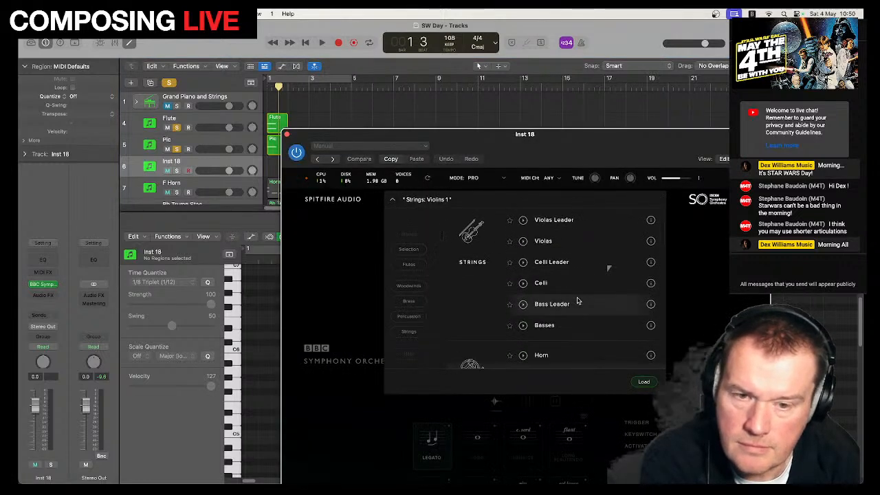
{"action": "scroll", "coordinate": [577, 301], "scroll_direction": "down", "scroll_amount": 10}
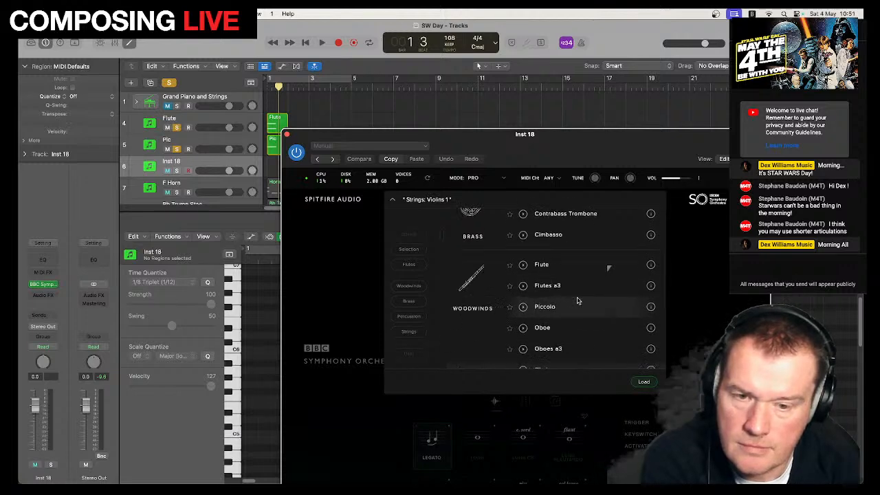
{"action": "double_click", "coordinate": [558, 353]}
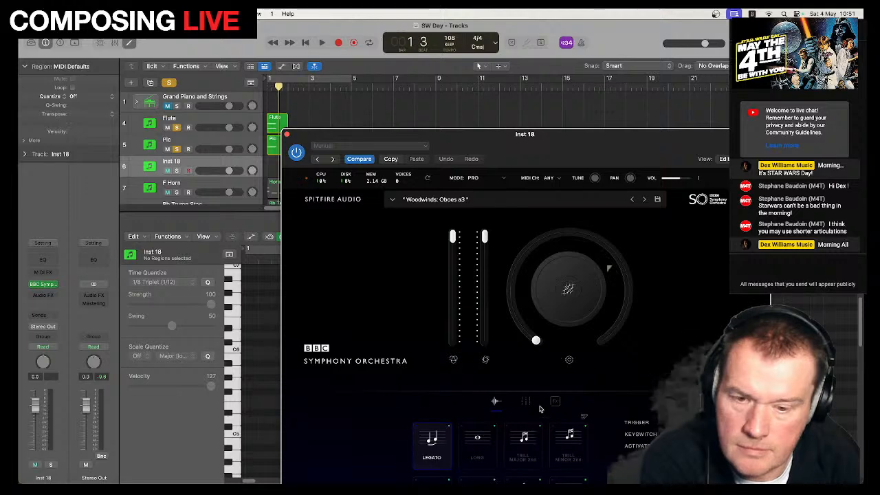
Set the Oboes a3 articulation to Marcato and close the instrument window.
{"action": "left_click_drag", "start_coordinate": [462, 139], "coordinate": [425, 48]}
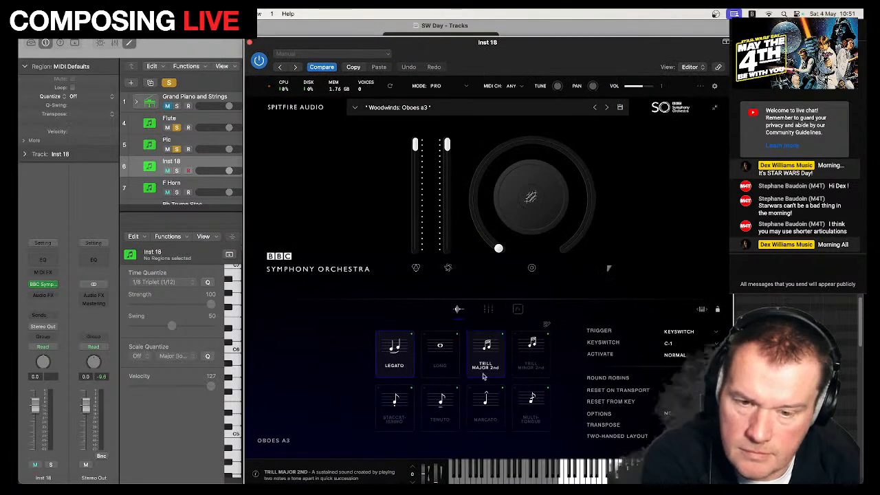
{"action": "left_click", "coordinate": [485, 402]}
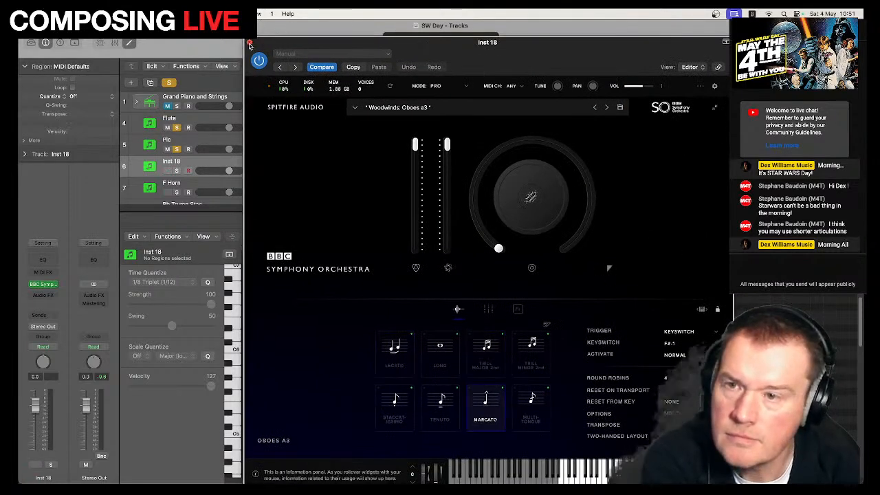
{"action": "left_click", "coordinate": [249, 42]}
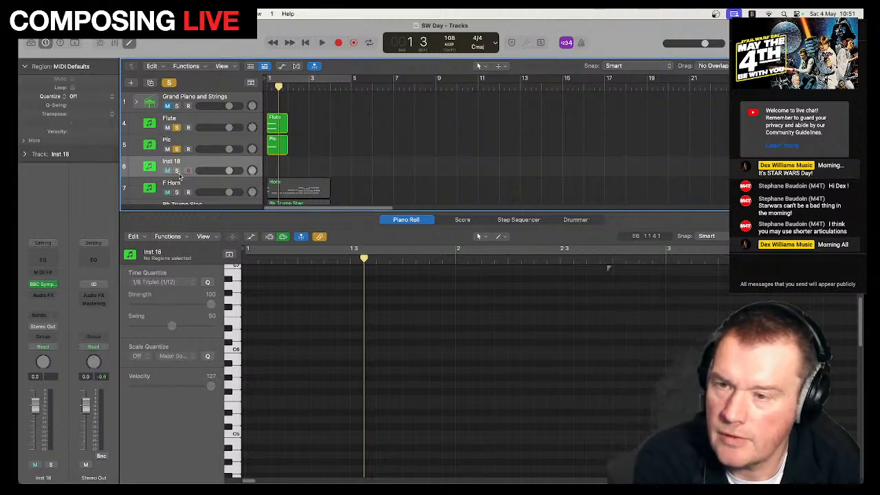
Solo the oboe track and record a held B-flat octave (B-flat 2 and 3) at bar 1.
{"action": "left_click", "coordinate": [176, 170]}
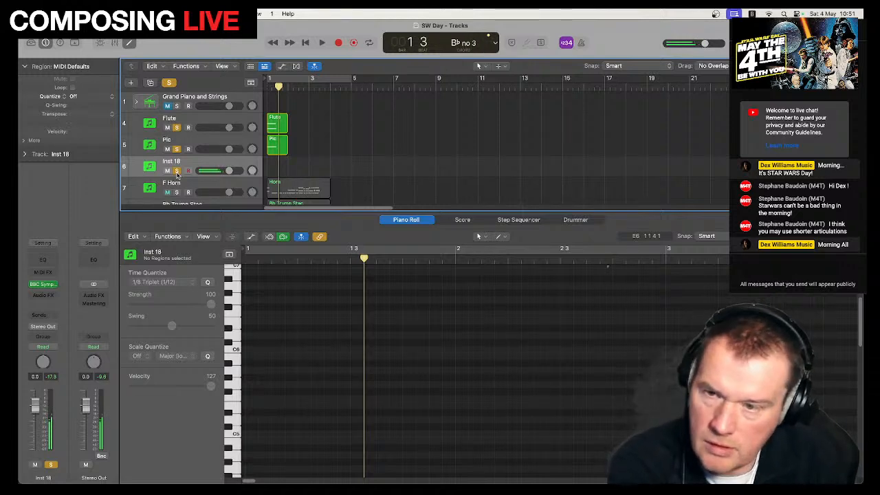
{"action": "key", "text": "r"}
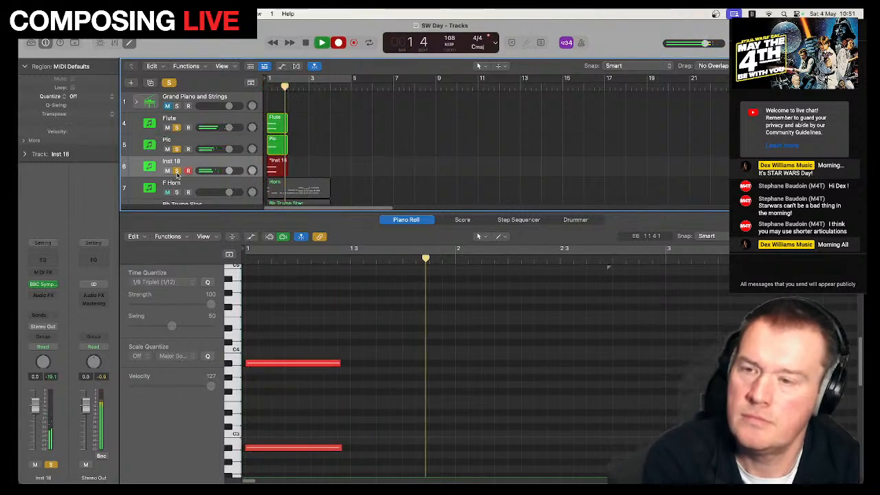
{"action": "key", "text": "space"}
{"action": "left_click", "coordinate": [296, 307]}
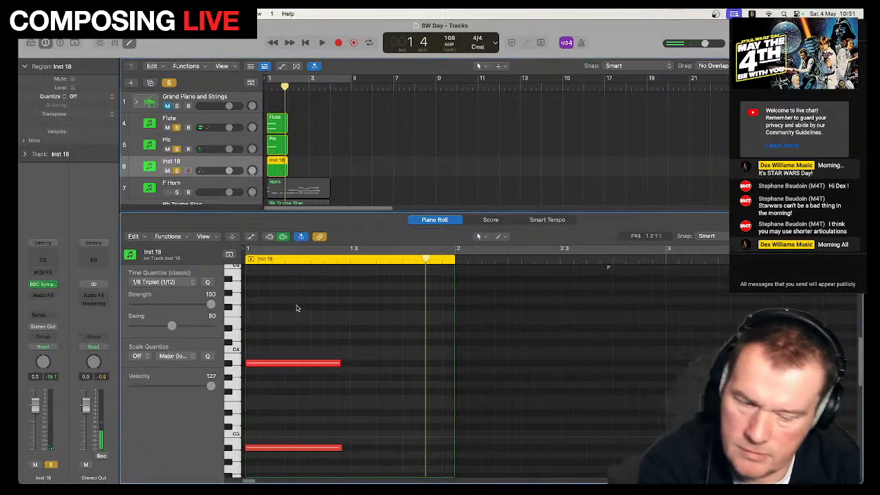
Select both recorded oboe notes and play bar 1 back from the start with the flute and piccolo.
{"action": "key", "text": "super+a"}
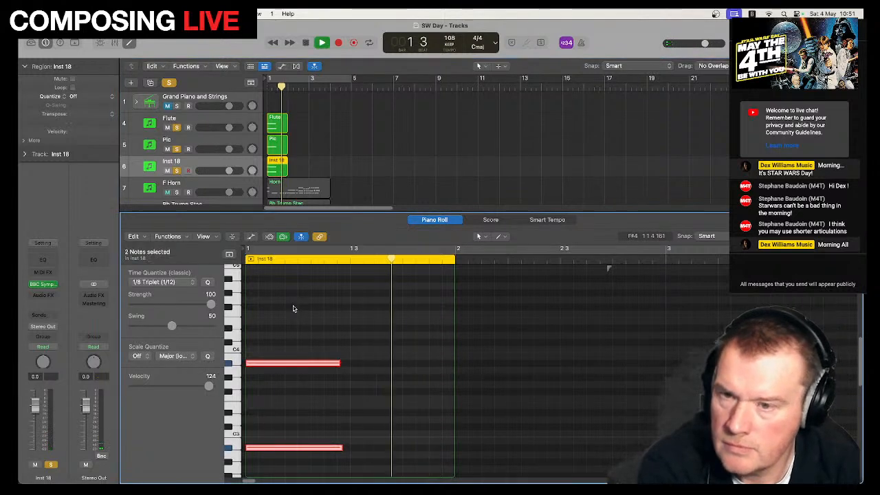
{"action": "key", "text": "Return"}
{"action": "key", "text": "space"}
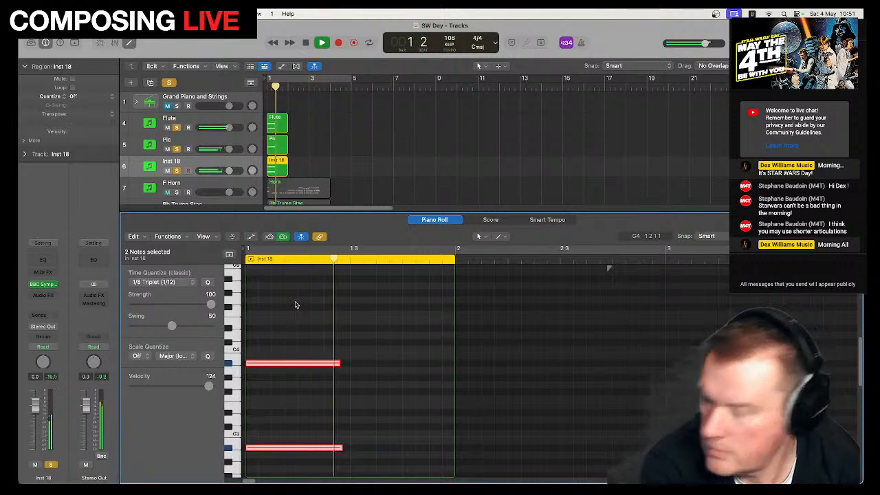
{"action": "key", "text": "space"}
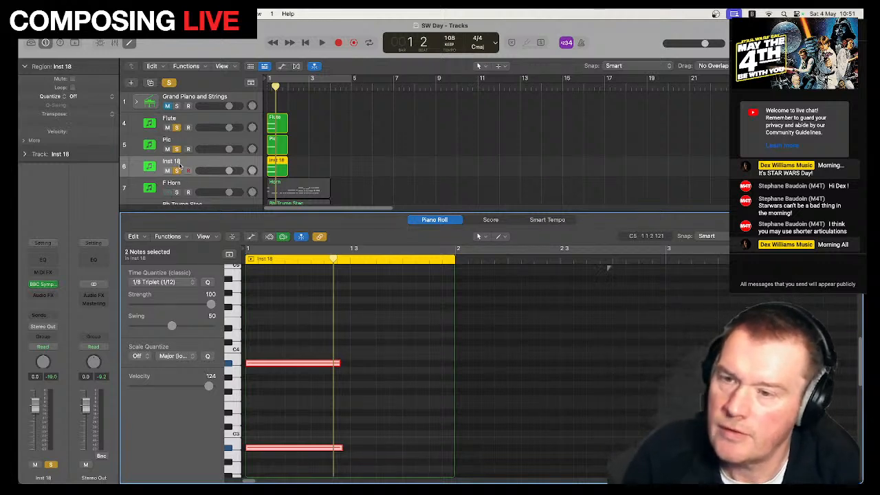
Rename the oboe track as Oboe Marc.
{"action": "double_click", "coordinate": [172, 162]}
{"action": "type", "text": "Obo"}
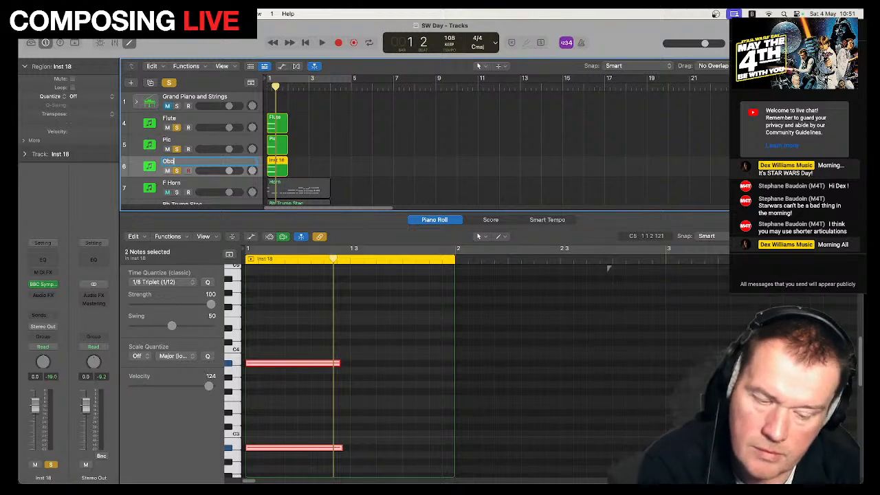
{"action": "type", "text": "e Marc"}
{"action": "key", "text": "Return"}
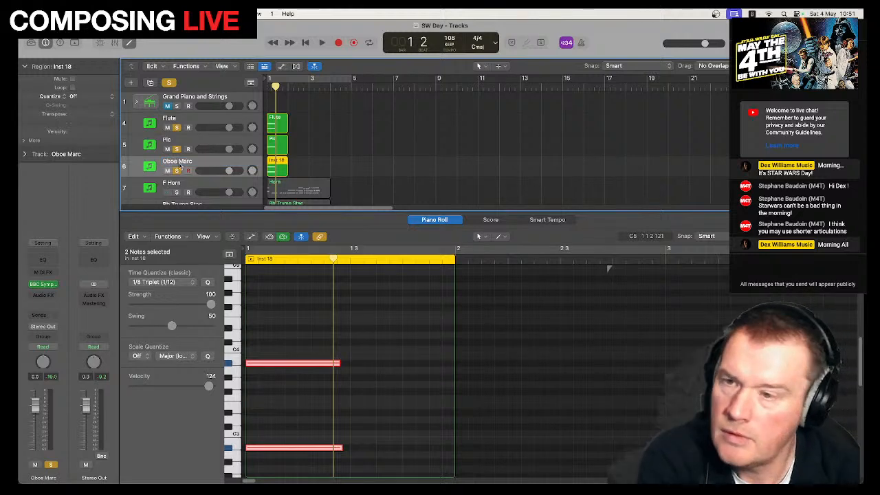
Create one software instrument track below Oboe Marc, solo it and name it Bb Clari.
{"action": "left_click", "coordinate": [130, 84]}
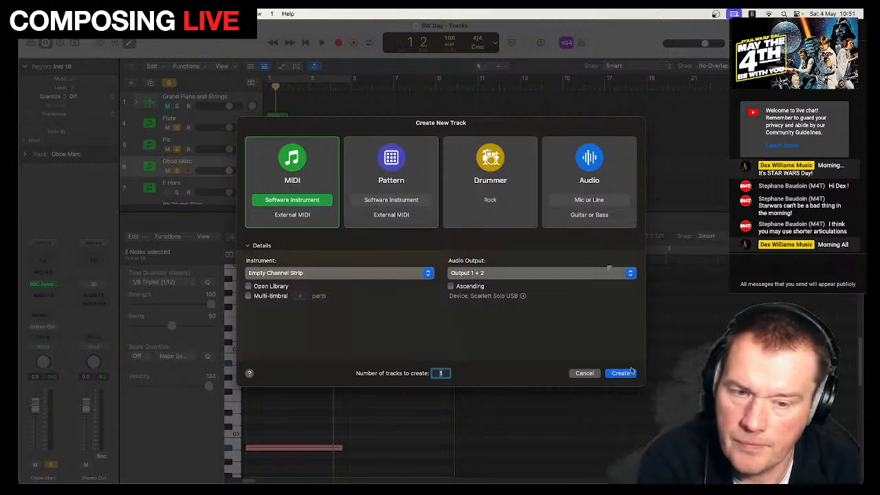
{"action": "left_click", "coordinate": [621, 372]}
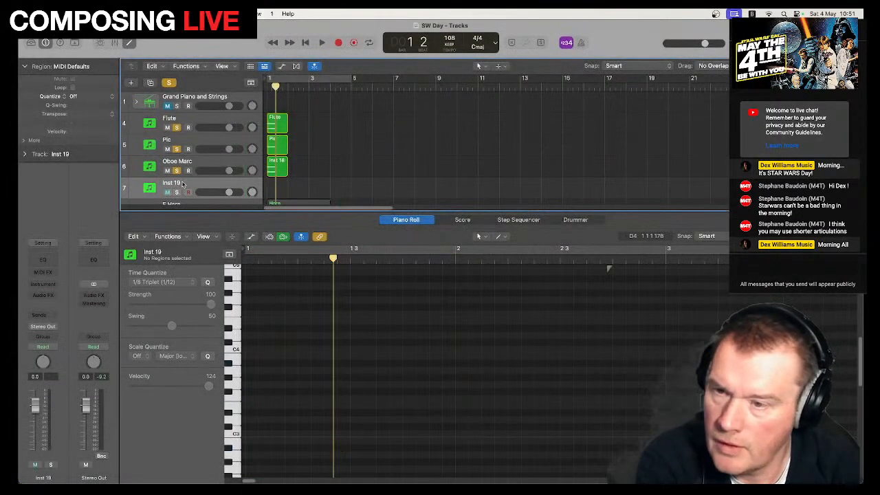
{"action": "left_click", "coordinate": [176, 193]}
{"action": "double_click", "coordinate": [177, 182]}
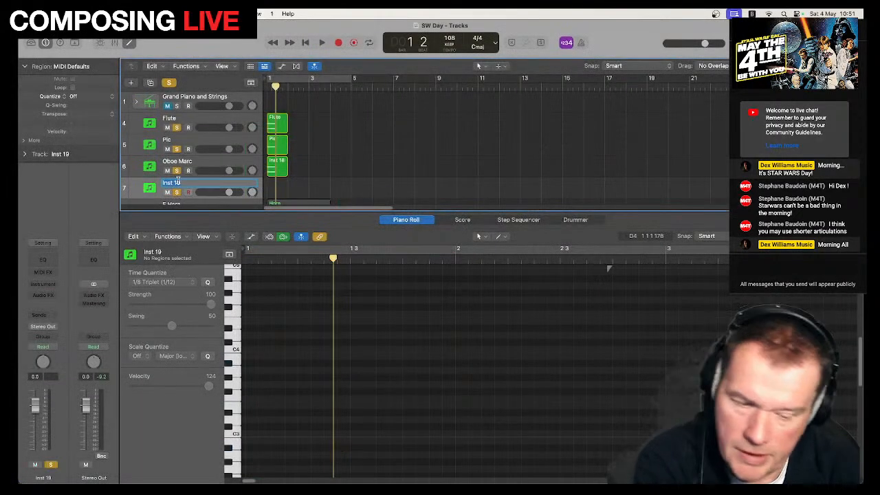
{"action": "type", "text": "E"}
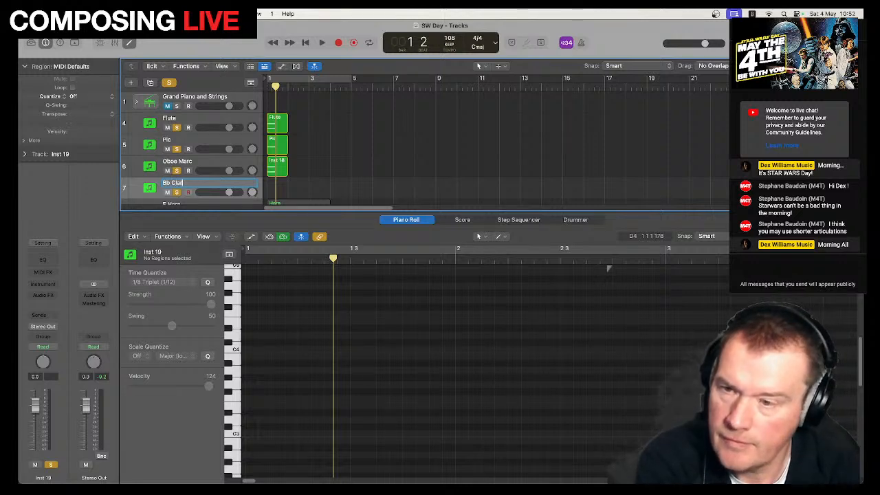
{"action": "type", "text": "b Clari"}
{"action": "key", "text": "Return"}
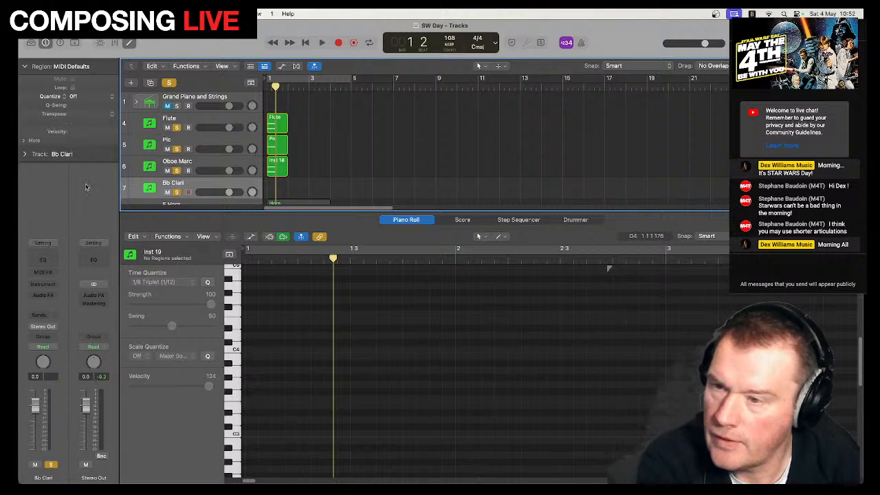
Set the Bb Clari track's transpose to -2.
{"action": "left_click", "coordinate": [25, 154]}
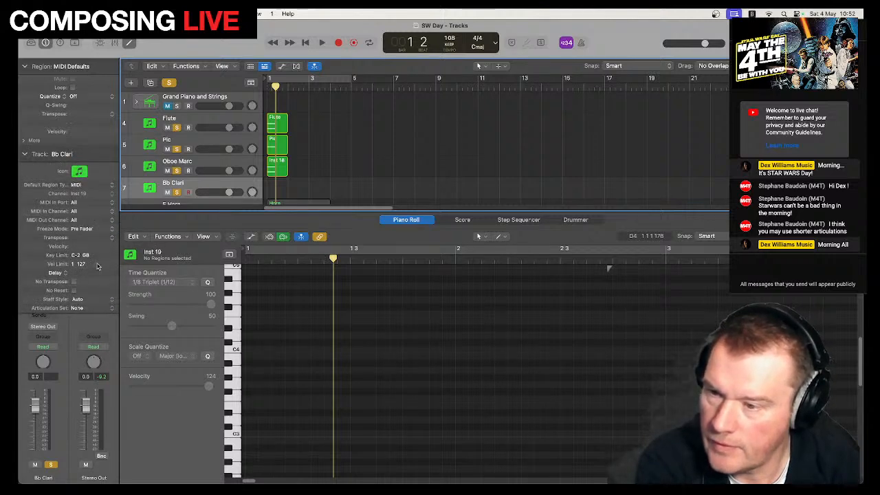
{"action": "double_click", "coordinate": [92, 238]}
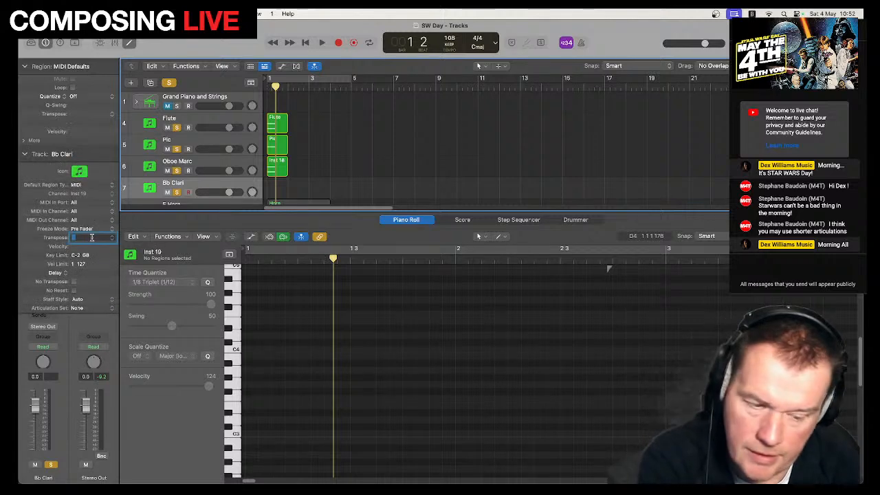
{"action": "type", "text": "-2"}
{"action": "key", "text": "Return"}
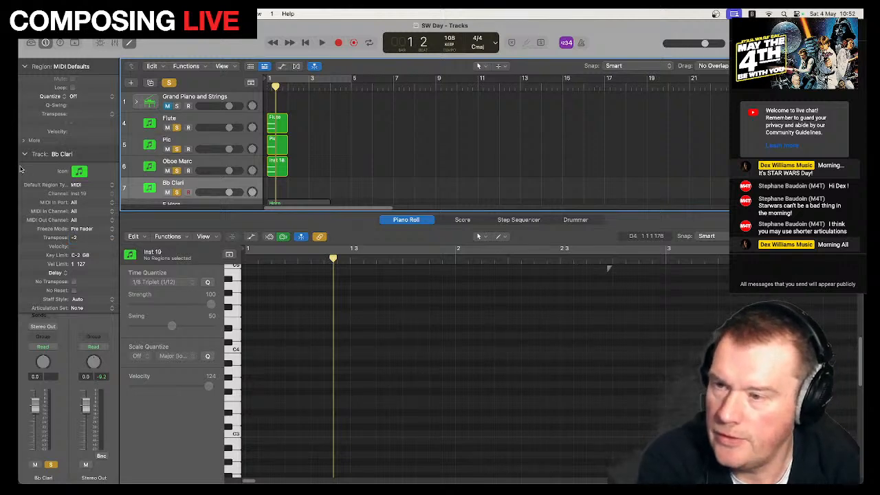
{"action": "left_click", "coordinate": [23, 155]}
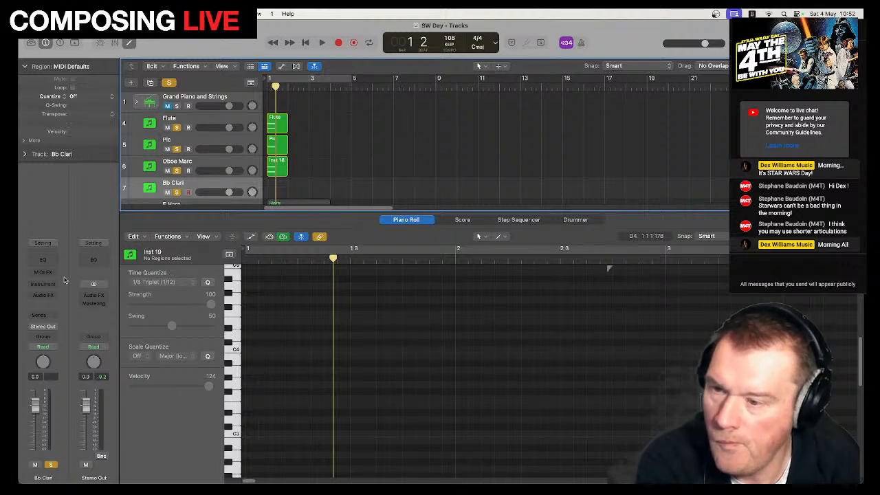
Load BBC Symphony Orchestra in stereo on the Bb Clari track with the Woodwinds Clarinets a3 instrument.
{"action": "left_click", "coordinate": [42, 283]}
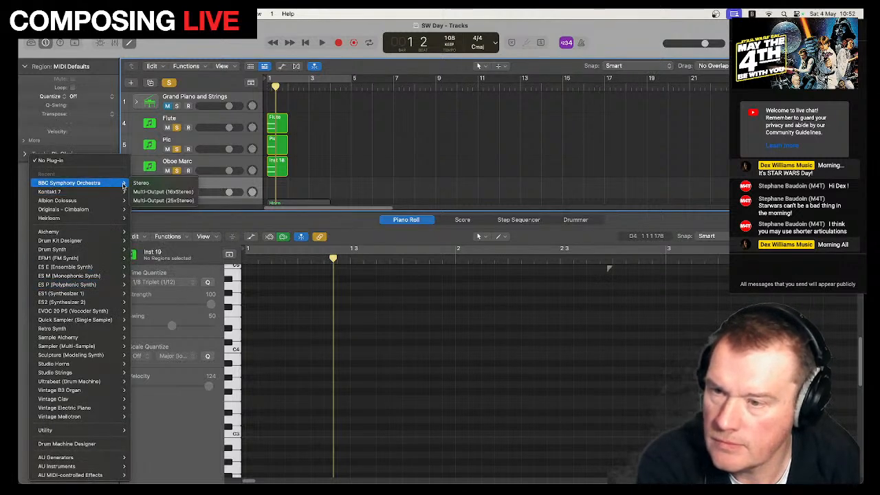
{"action": "left_click", "coordinate": [137, 184]}
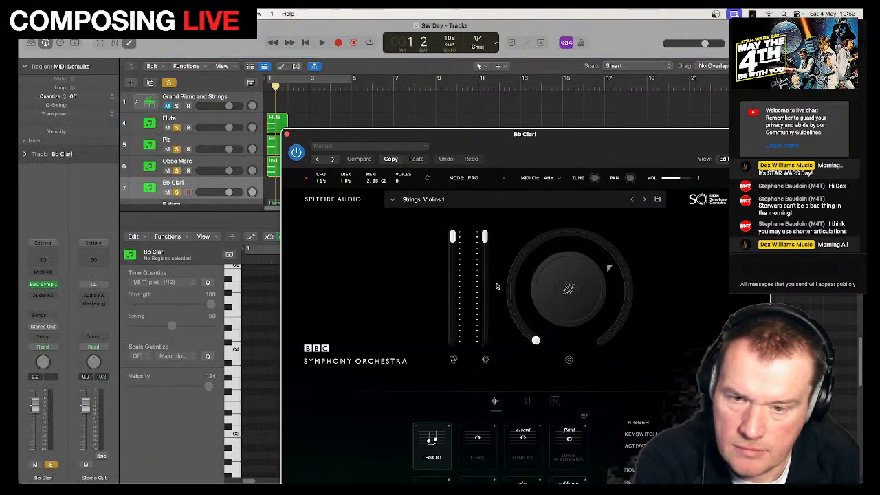
{"action": "left_click_drag", "start_coordinate": [423, 163], "coordinate": [356, 85]}
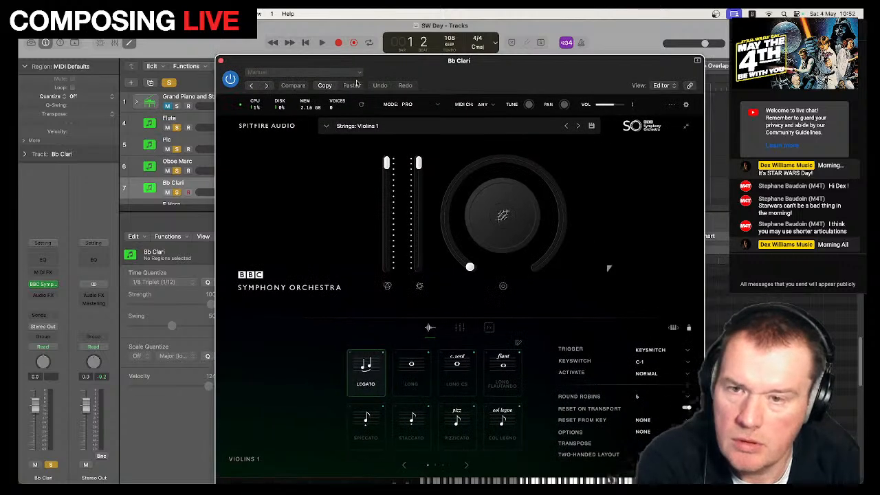
{"action": "left_click", "coordinate": [364, 128]}
{"action": "scroll", "coordinate": [496, 225], "scroll_direction": "down", "scroll_amount": 15}
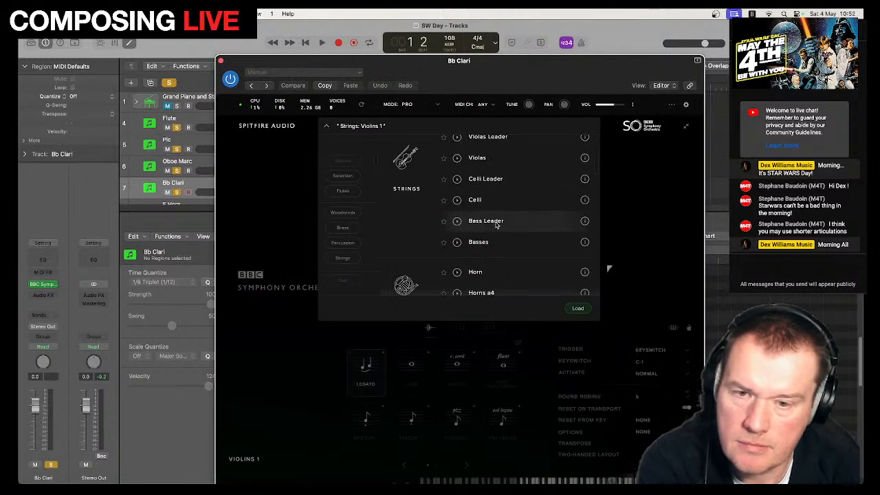
{"action": "scroll", "coordinate": [496, 225], "scroll_direction": "down", "scroll_amount": 4}
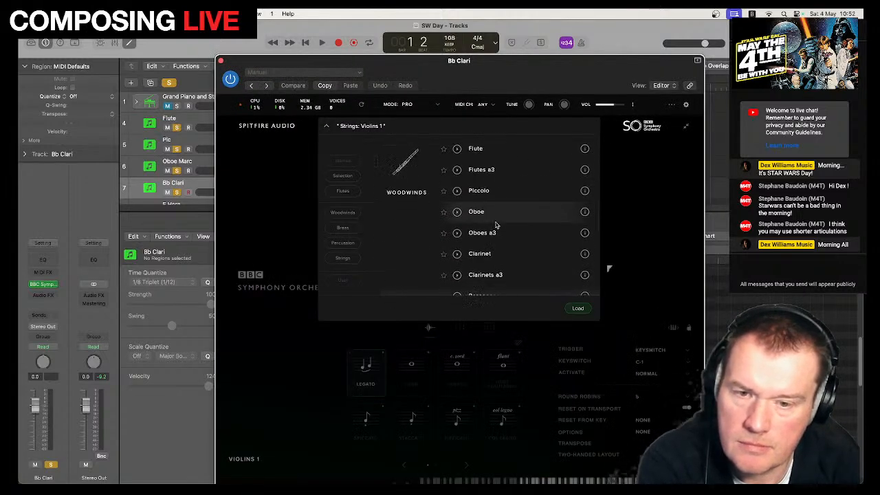
{"action": "double_click", "coordinate": [483, 275]}
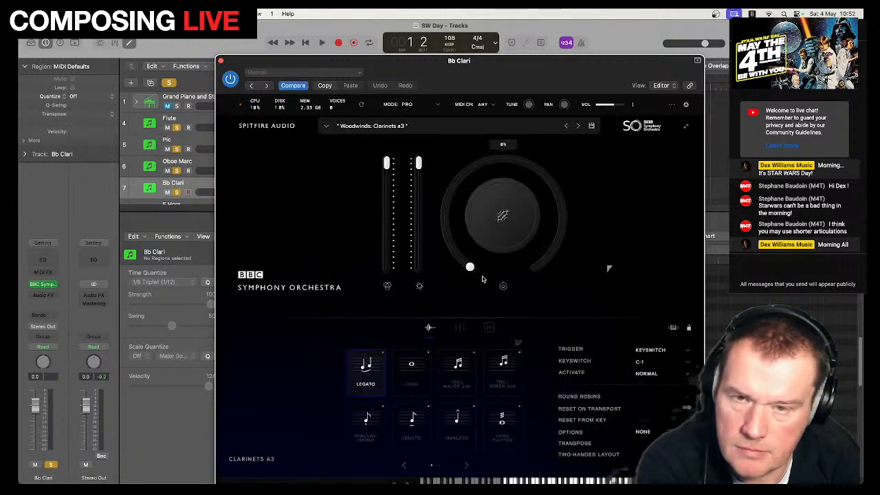
Set the Clarinets a3 articulation to Marcato and rename the track as Bb Clari Marc.
{"action": "left_click_drag", "start_coordinate": [440, 64], "coordinate": [403, 30]}
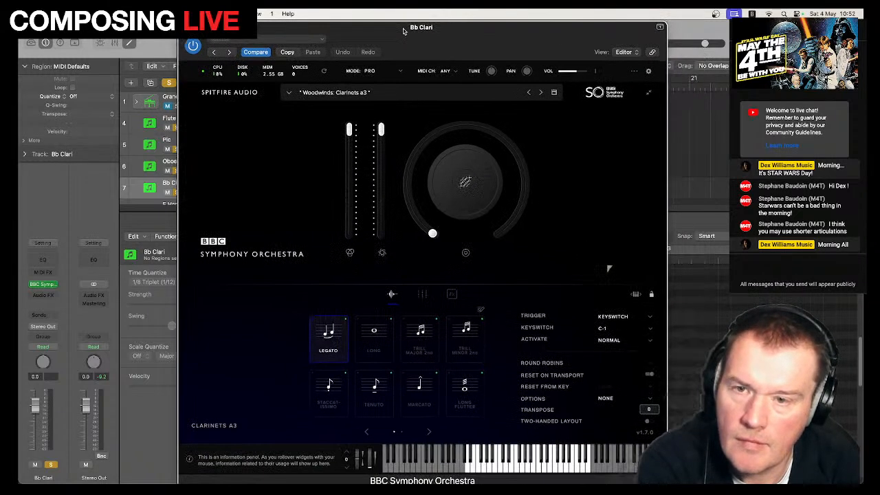
{"action": "left_click", "coordinate": [419, 388]}
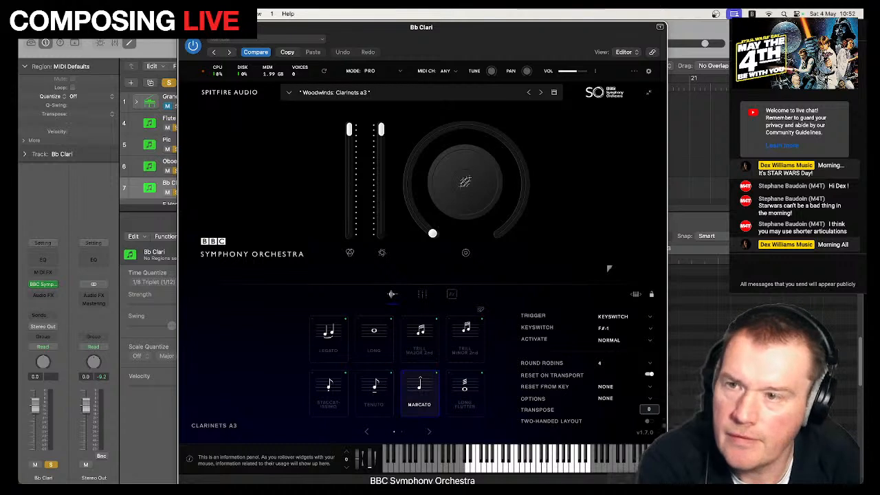
{"action": "key", "text": "super+w"}
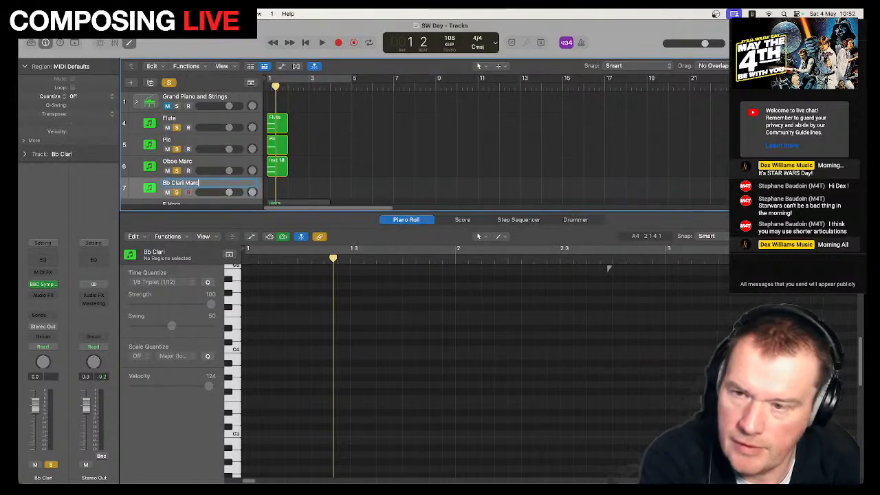
{"action": "key", "text": "Return"}
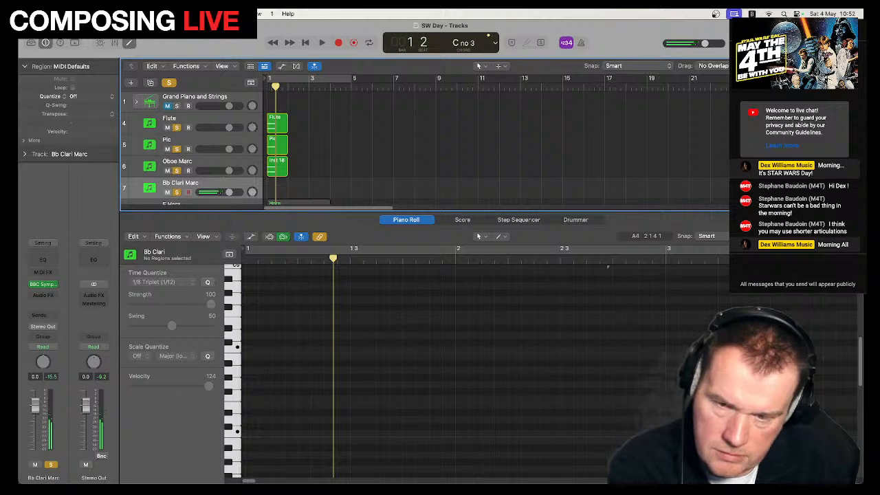
Record a held C octave (C3 and C4) at bar 1 on the clarinet track and play back the quantized notes.
{"action": "key", "text": "r"}
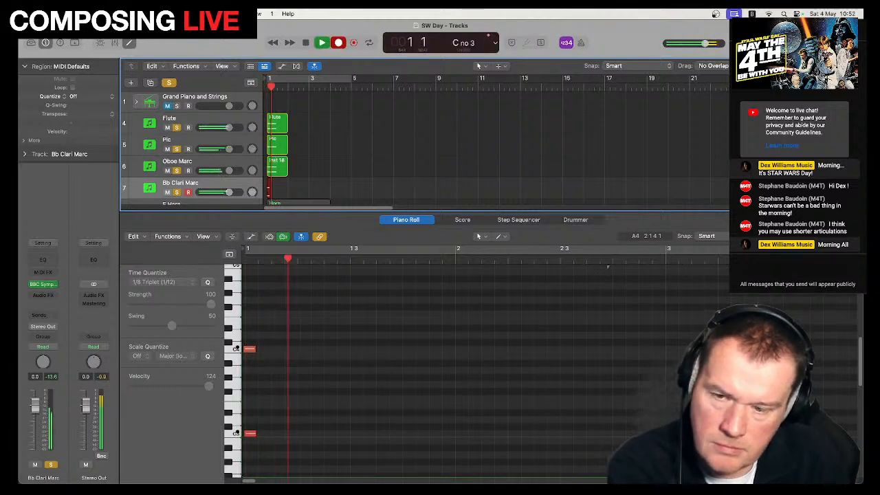
{"action": "key", "text": "space"}
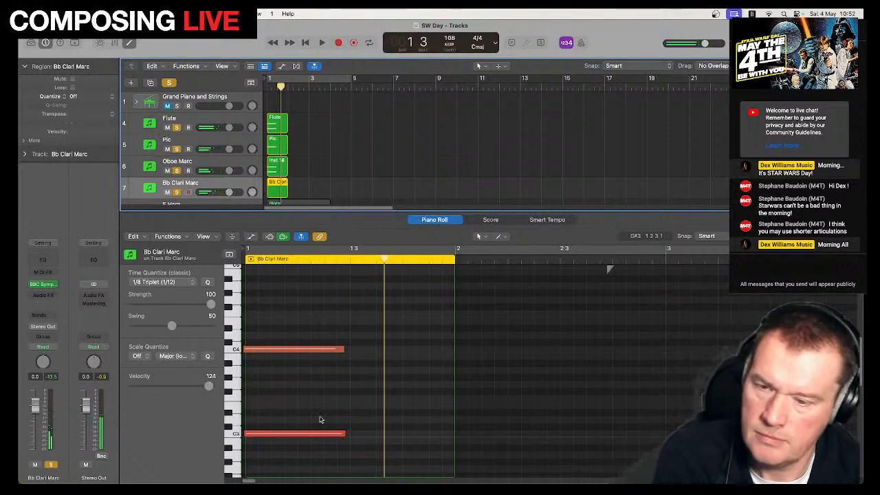
{"action": "key", "text": "super+a"}
{"action": "key", "text": "space"}
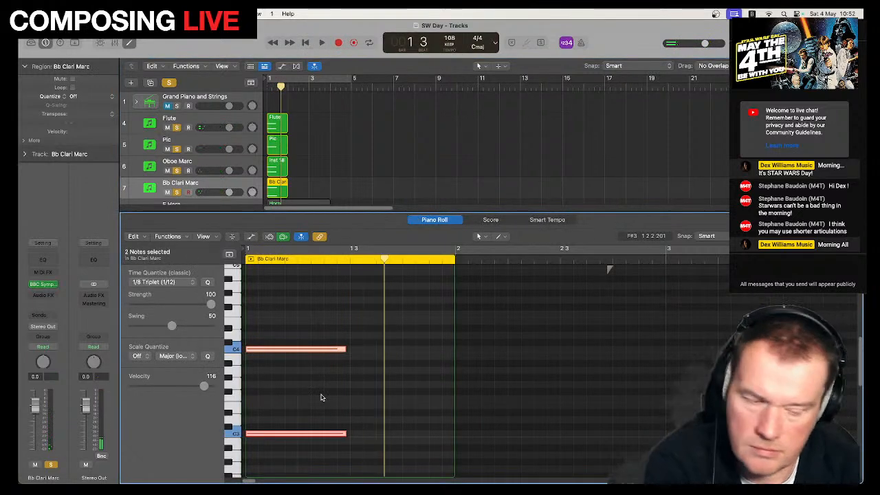
{"action": "key", "text": "space"}
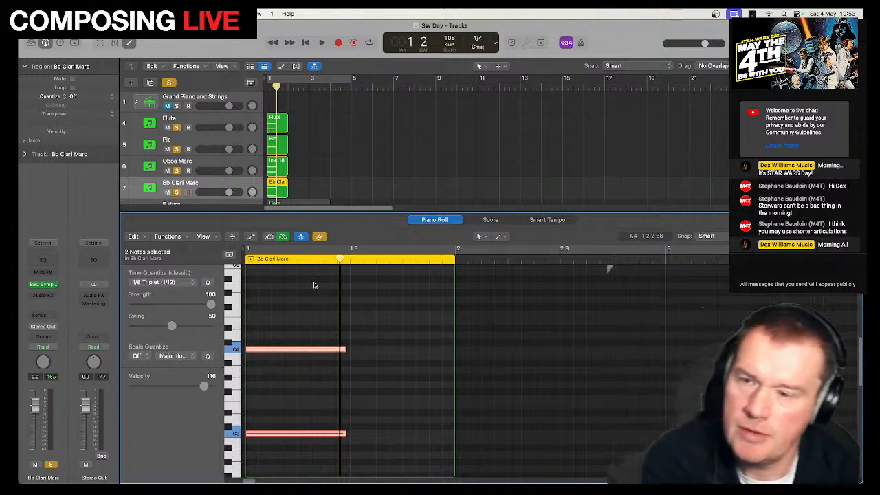
Create a software instrument track below Bb Clari Marc and name it Bassoon Marc.
{"action": "right_click", "coordinate": [198, 185]}
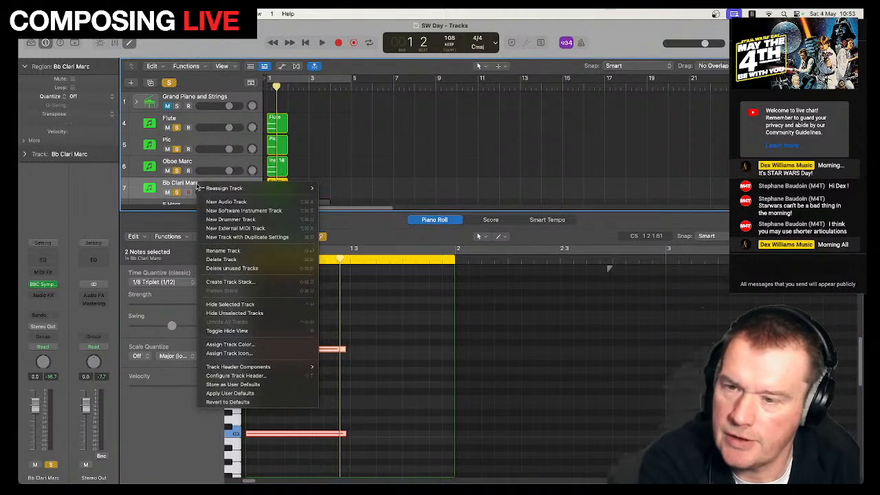
{"action": "left_click", "coordinate": [224, 214]}
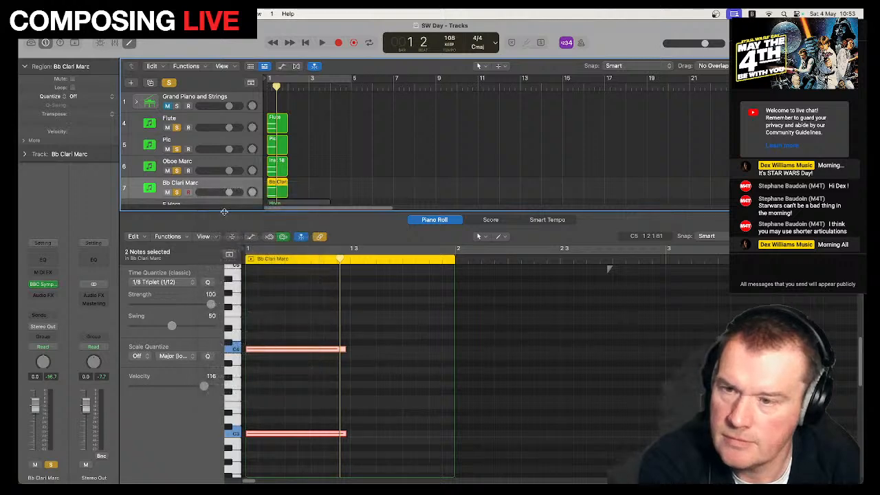
{"action": "double_click", "coordinate": [173, 190]}
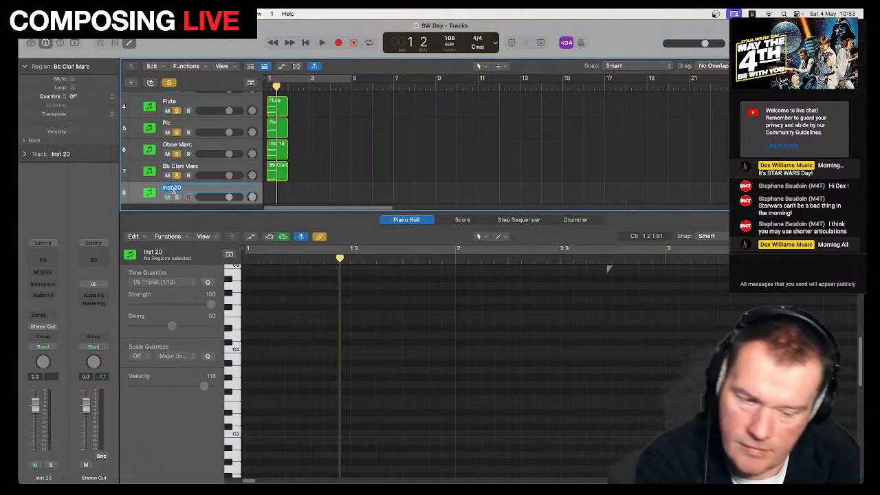
{"action": "type", "text": "Bassoon"}
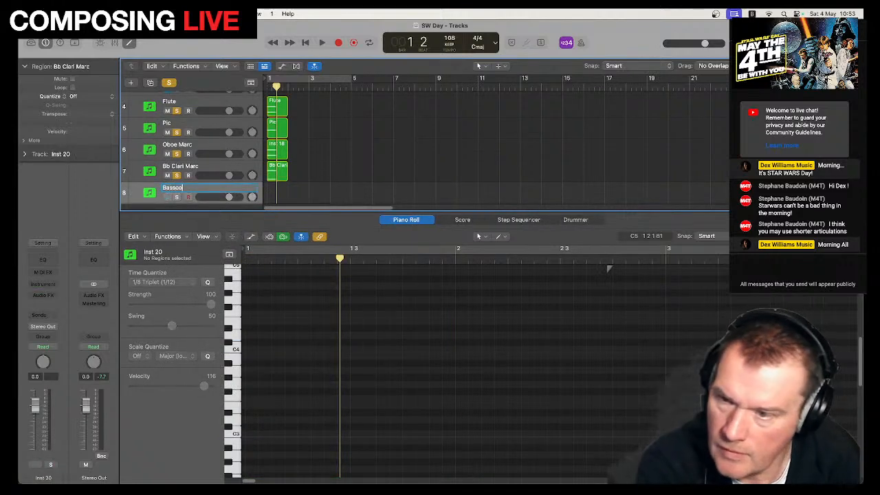
{"action": "type", "text": " Mar"}
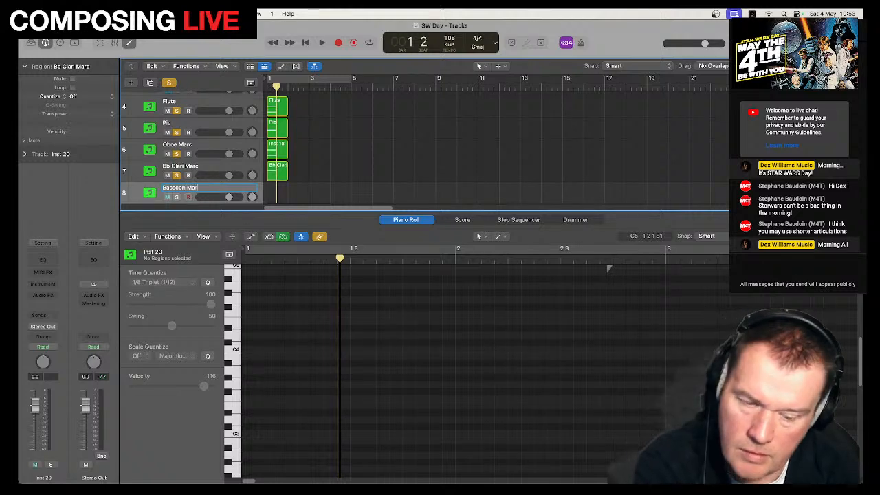
{"action": "type", "text": "c"}
{"action": "key", "text": "Return"}
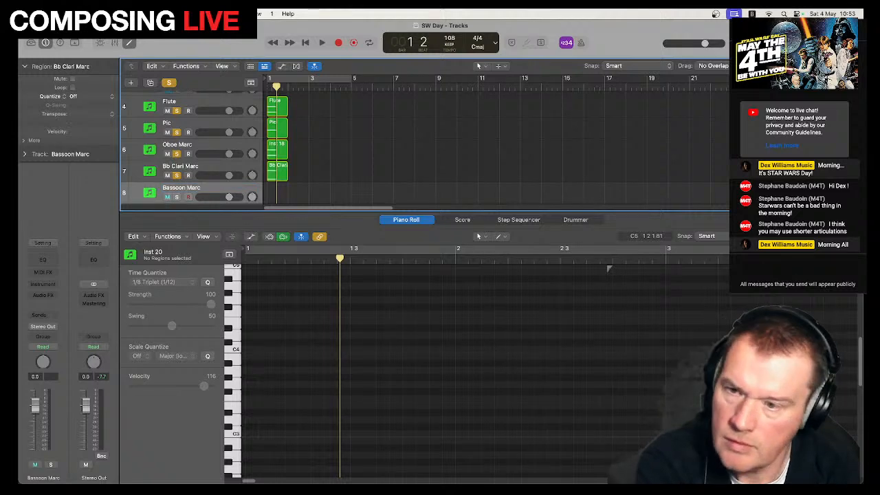
Load BBC Symphony Orchestra in stereo on the Bassoon Marc track with the Woodwinds Bassoons a3 instrument.
{"action": "left_click", "coordinate": [39, 283]}
{"action": "mouse_move", "coordinate": [82, 183]}
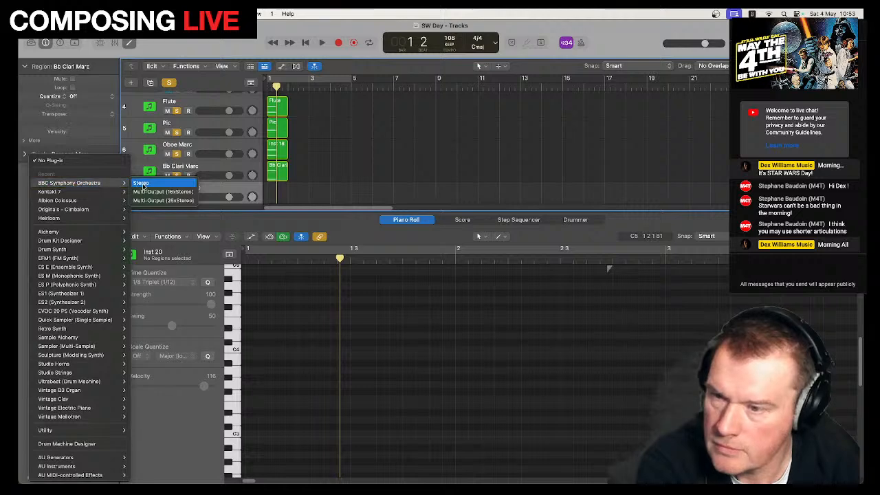
{"action": "left_click", "coordinate": [142, 184]}
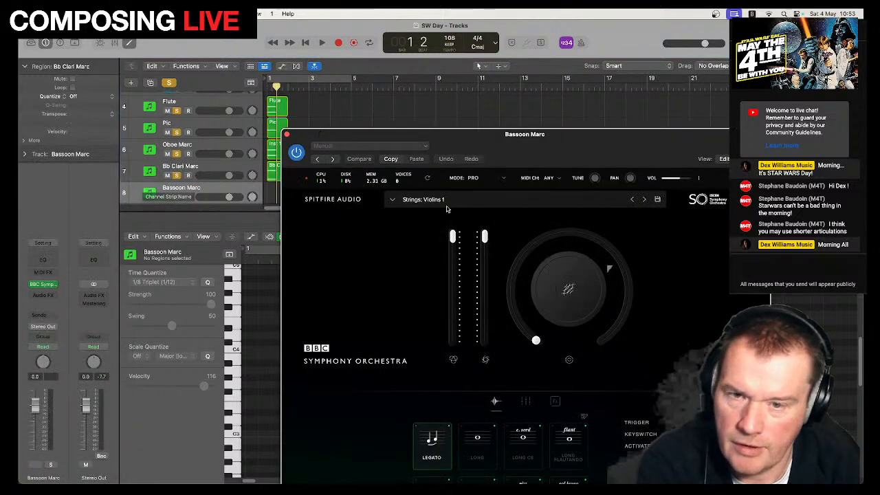
{"action": "left_click", "coordinate": [426, 205]}
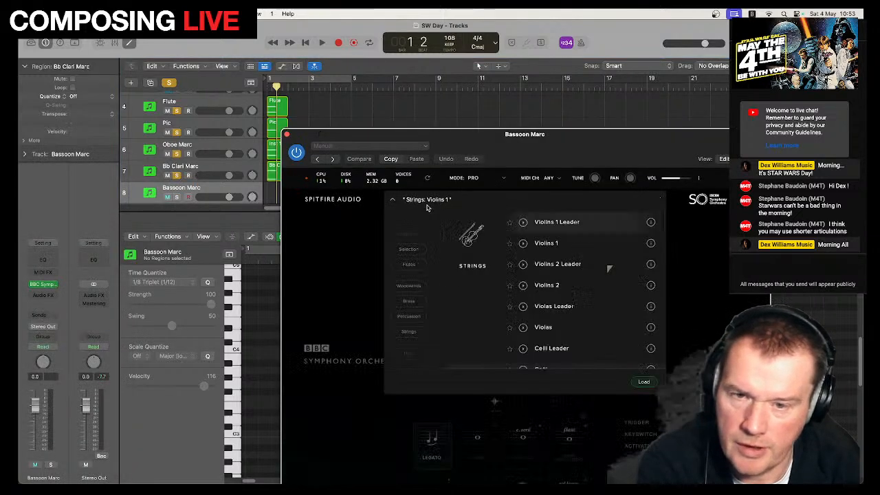
{"action": "scroll", "coordinate": [618, 340], "scroll_direction": "down", "scroll_amount": 5}
{"action": "scroll", "coordinate": [618, 339], "scroll_direction": "down", "scroll_amount": 5}
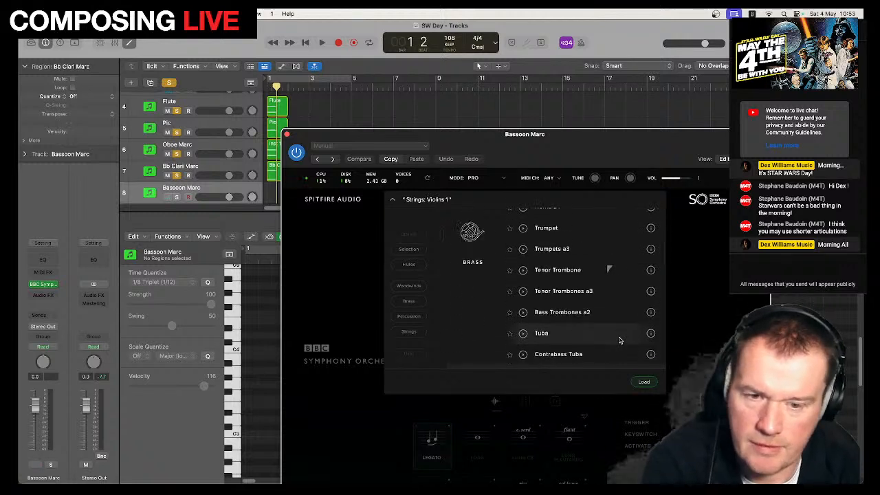
{"action": "scroll", "coordinate": [619, 339], "scroll_direction": "up", "scroll_amount": 3}
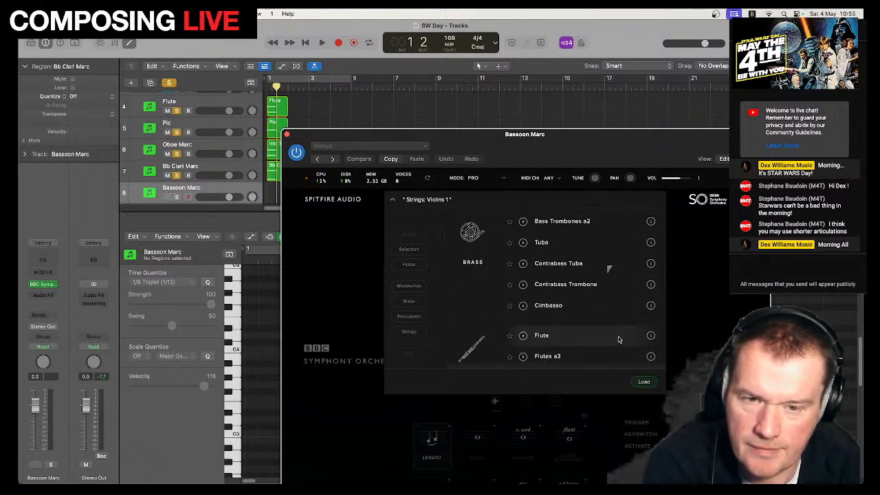
{"action": "scroll", "coordinate": [618, 339], "scroll_direction": "down", "scroll_amount": 5}
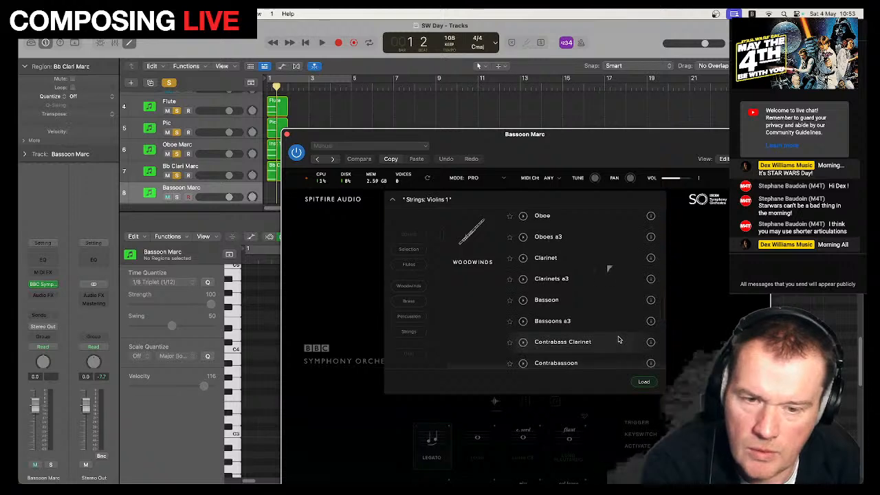
{"action": "scroll", "coordinate": [619, 340], "scroll_direction": "down", "scroll_amount": 2}
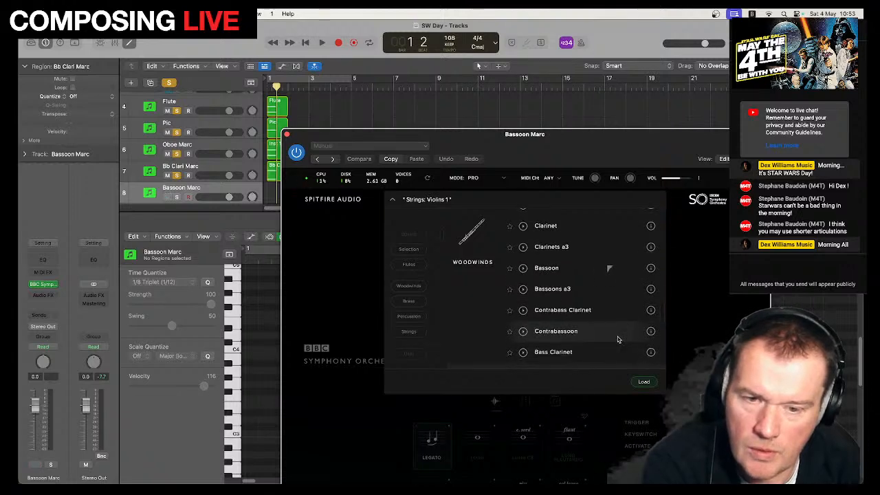
{"action": "double_click", "coordinate": [565, 290]}
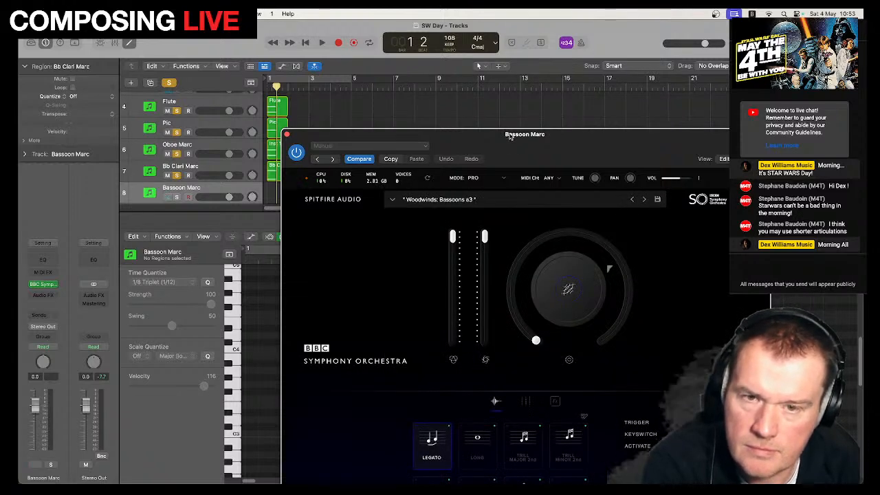
Set the Bassoons a3 articulation to Marcato and solo the Bassoon Marc track.
{"action": "left_click_drag", "start_coordinate": [510, 136], "coordinate": [458, 42]}
{"action": "left_click", "coordinate": [474, 403]}
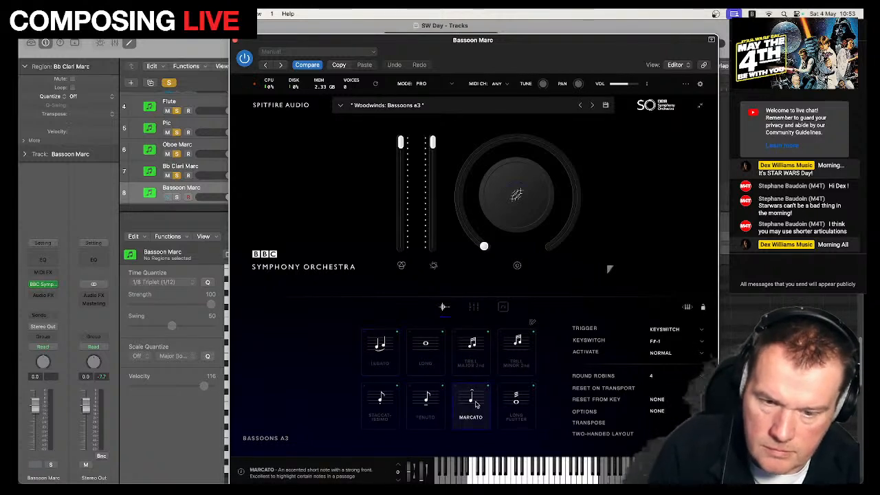
{"action": "left_click", "coordinate": [177, 197]}
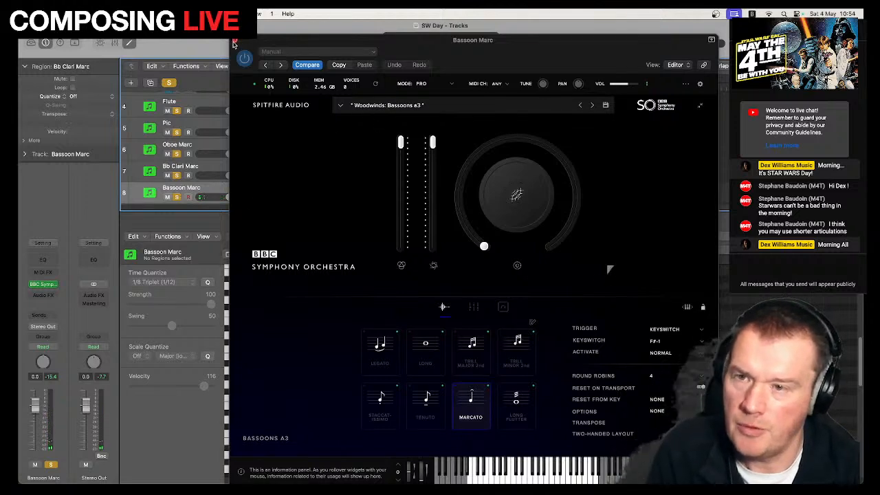
{"action": "left_click", "coordinate": [234, 42]}
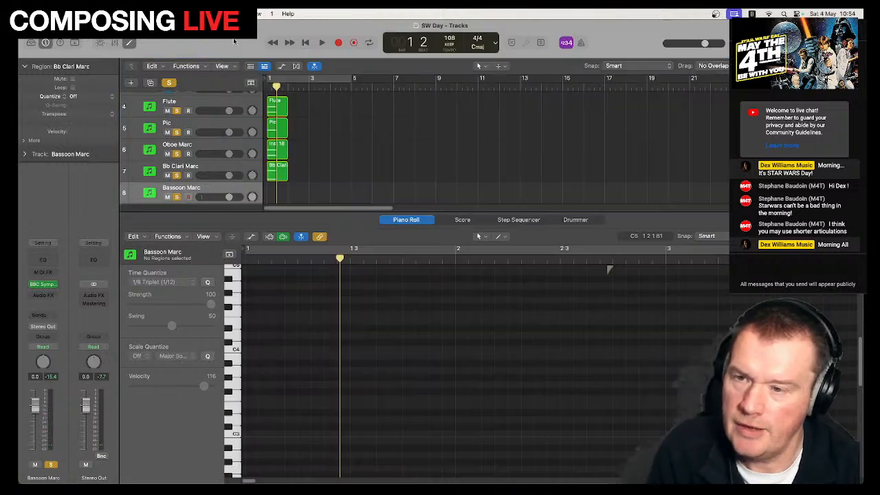
Record a held B-flat octave (A#1 and A#2) at bar 1 on the bassoon track and play back the quantized notes.
{"action": "left_click", "coordinate": [338, 42]}
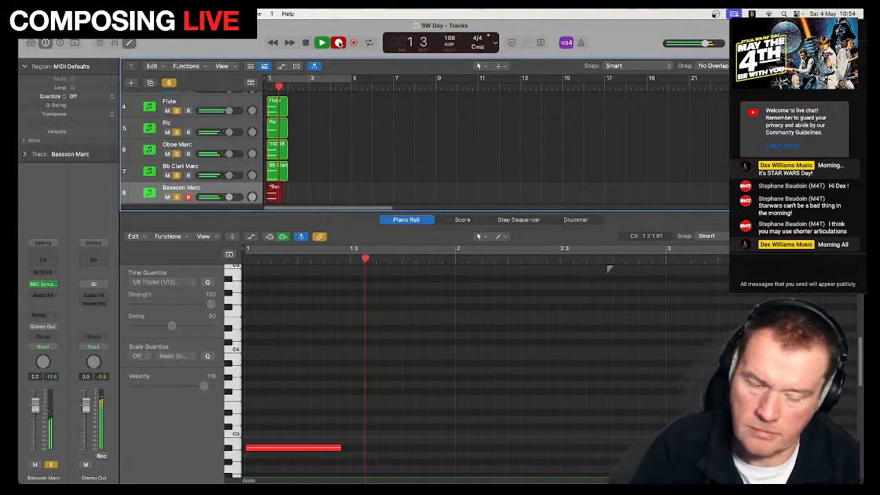
{"action": "key", "text": "space"}
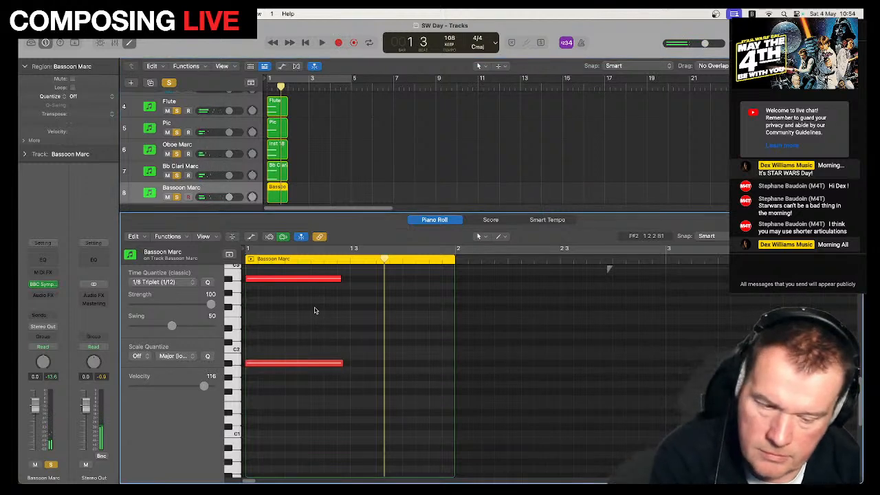
{"action": "key", "text": "super+a"}
{"action": "key", "text": "space"}
{"action": "key", "text": "space"}
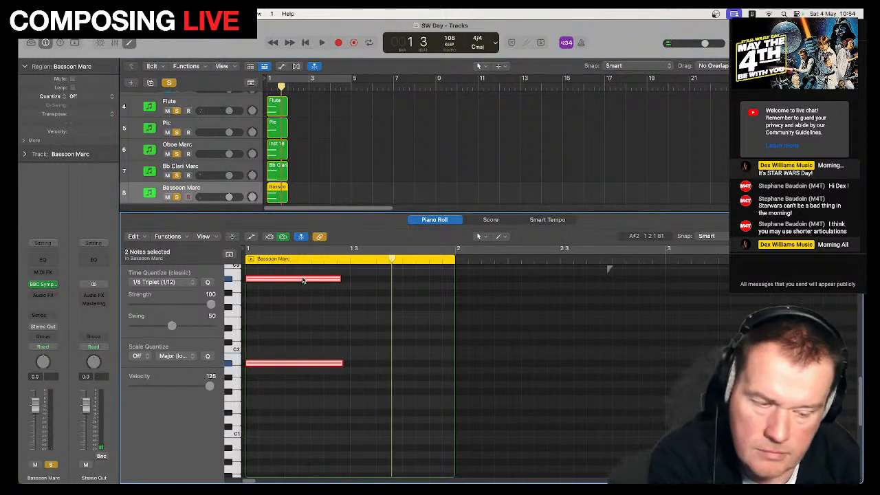
{"action": "key", "text": "space"}
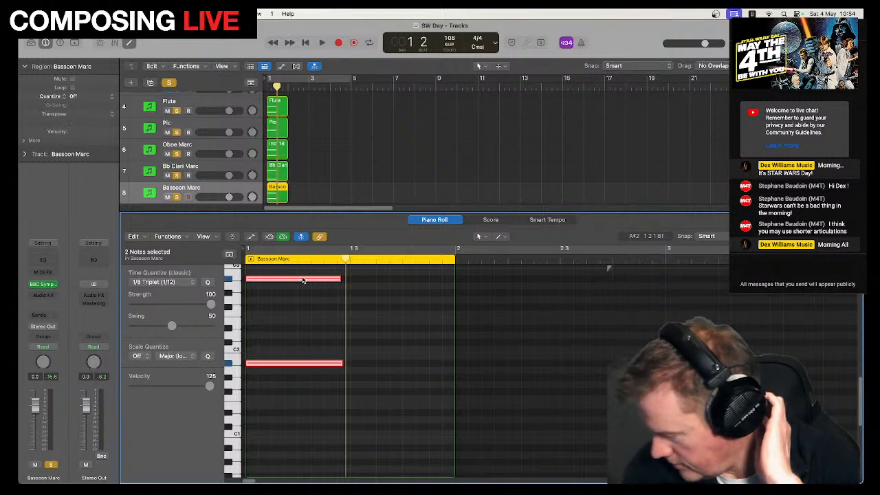
Clear the solo on all tracks and enlarge the arrangement area to fit every track and region.
{"action": "left_click", "coordinate": [176, 196]}
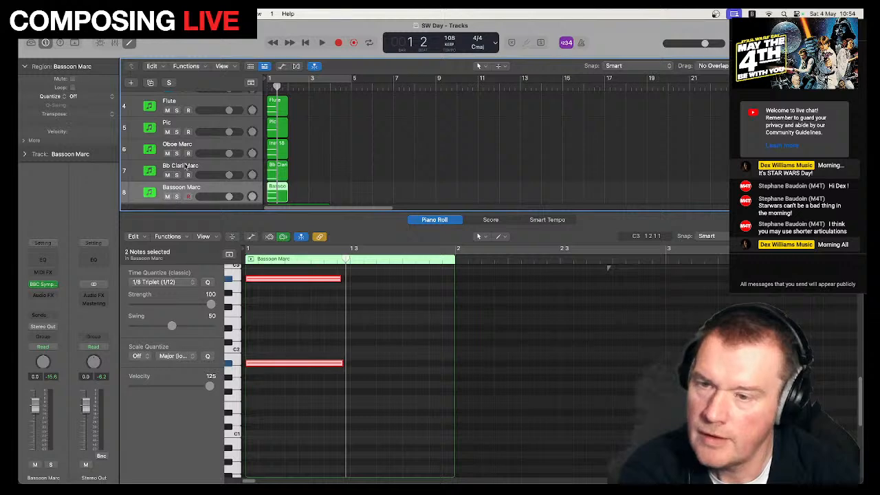
{"action": "scroll", "coordinate": [185, 166], "scroll_direction": "down", "scroll_amount": 3}
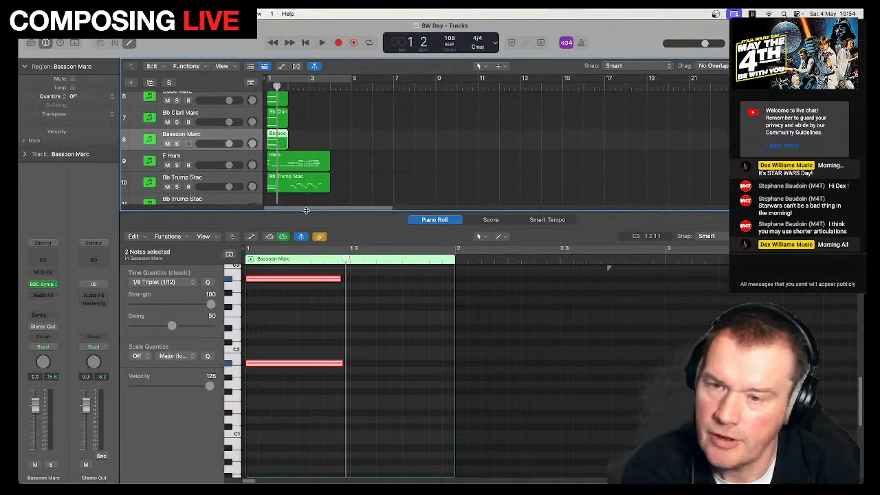
{"action": "left_click_drag", "start_coordinate": [306, 211], "coordinate": [313, 301]}
{"action": "left_click", "coordinate": [479, 206]}
{"action": "key", "text": "z"}
Play the full arrangement from bar 1 through bar 3 and return the playhead to the start.
{"action": "key", "text": "Return"}
{"action": "key", "text": "space"}
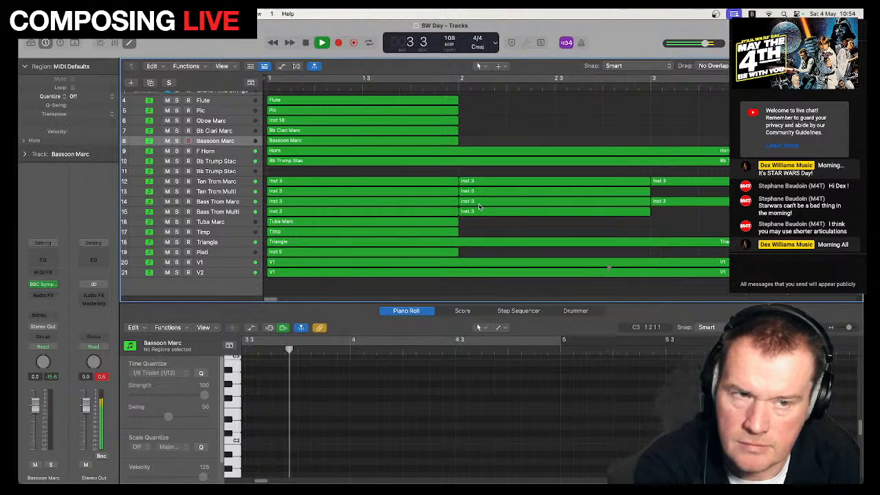
{"action": "key", "text": "space"}
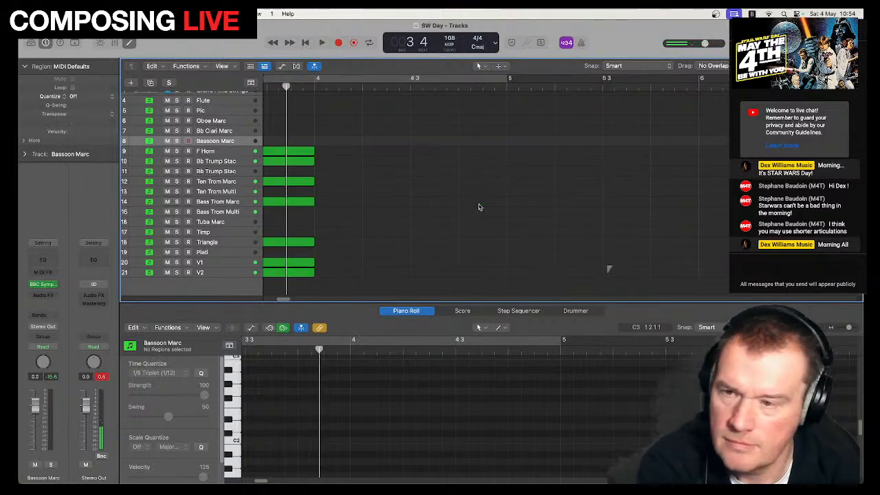
{"action": "key", "text": "Return"}
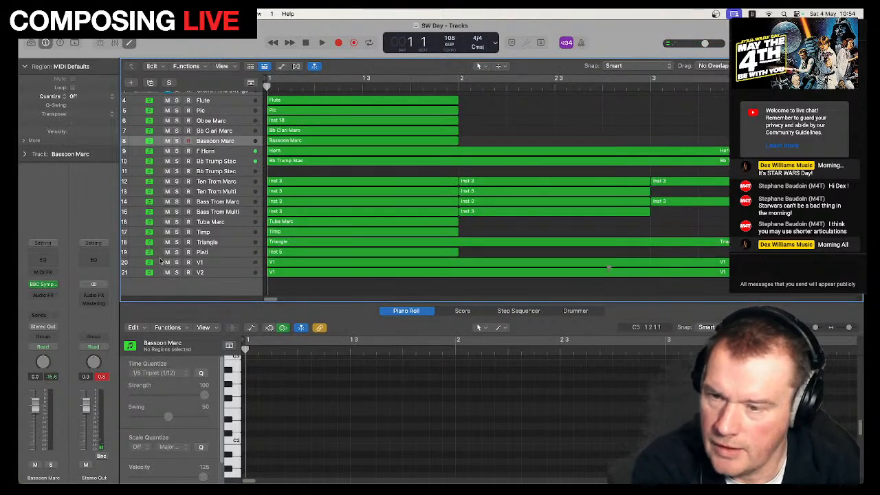
Create one software instrument track below V2 with an empty channel strip.
{"action": "left_click", "coordinate": [202, 273]}
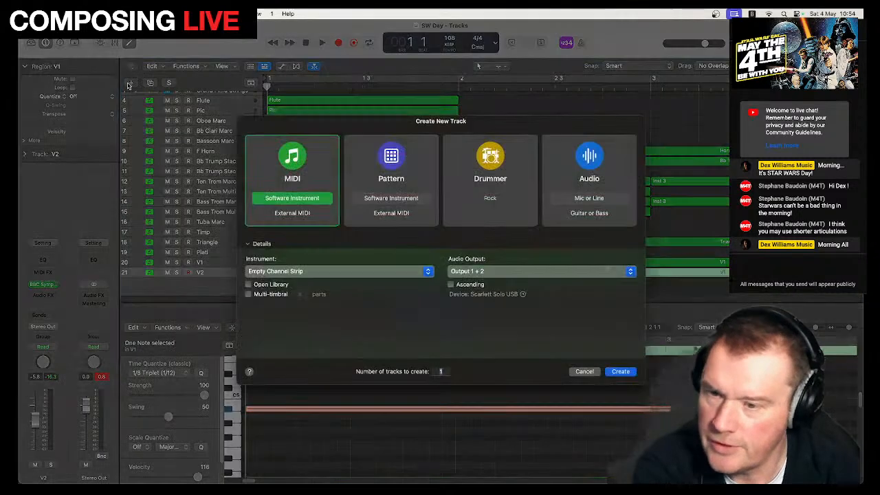
{"action": "left_click", "coordinate": [131, 82]}
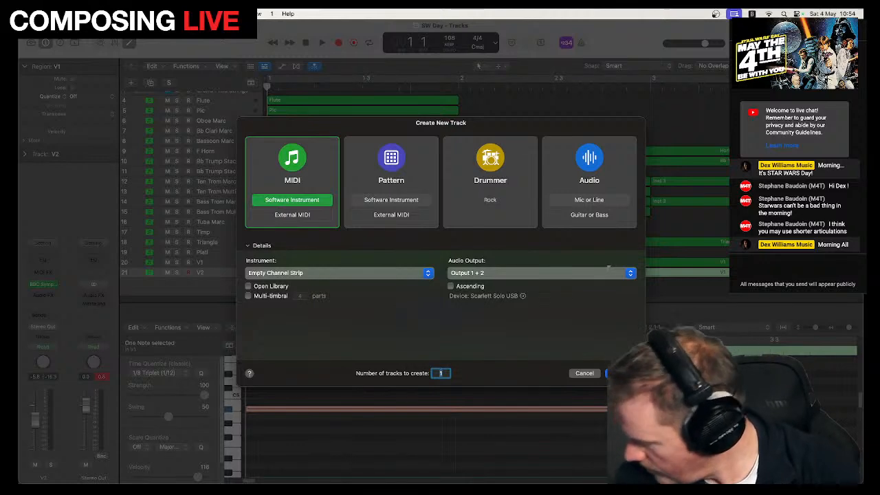
{"action": "left_click", "coordinate": [614, 372]}
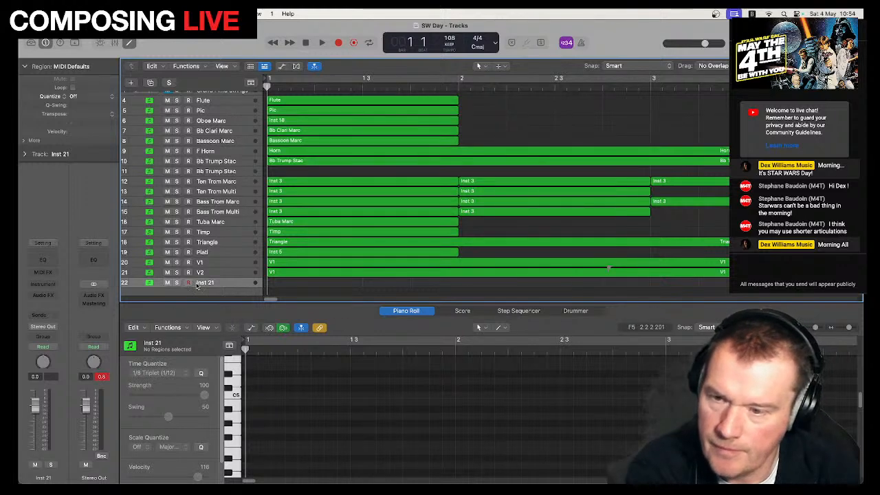
Load BBC Symphony Orchestra in stereo on the new track below V2 with the Strings Violas instrument.
{"action": "left_click", "coordinate": [43, 284]}
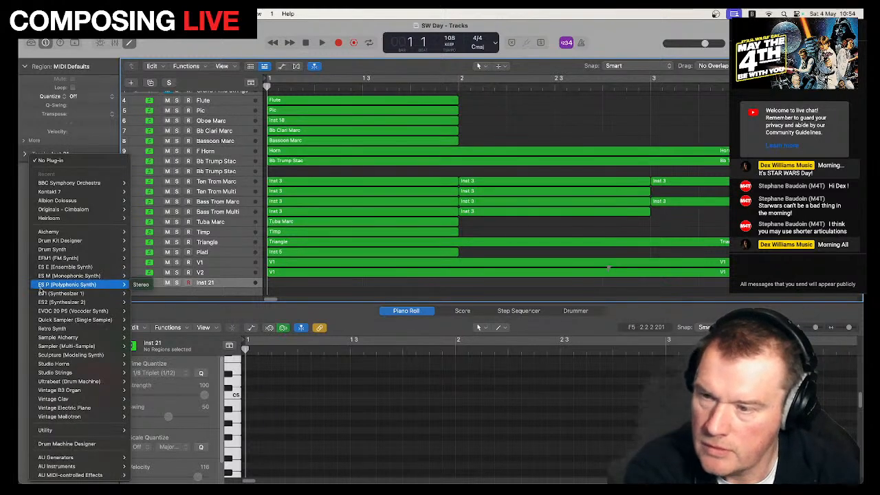
{"action": "mouse_move", "coordinate": [94, 190]}
{"action": "left_click", "coordinate": [146, 182]}
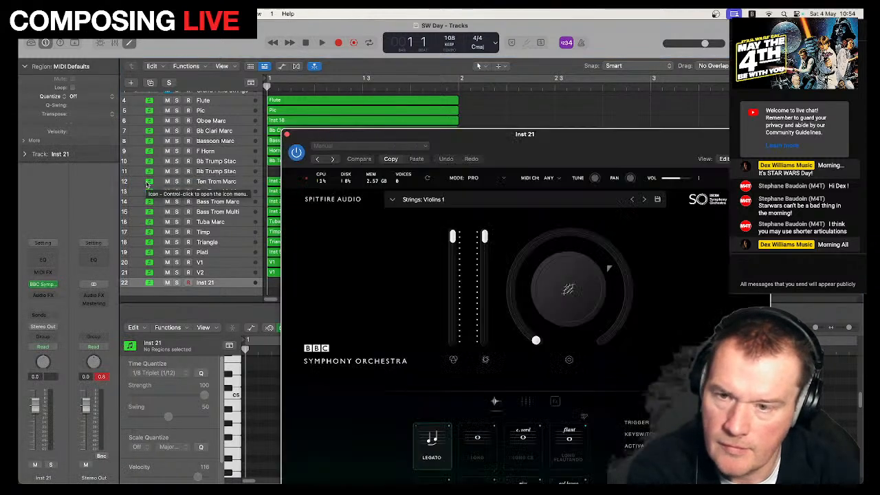
{"action": "left_click", "coordinate": [433, 199]}
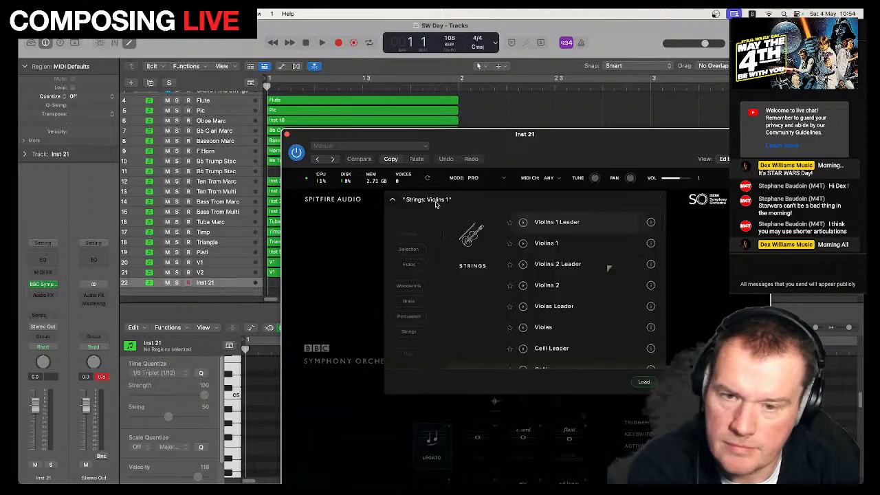
{"action": "double_click", "coordinate": [543, 327]}
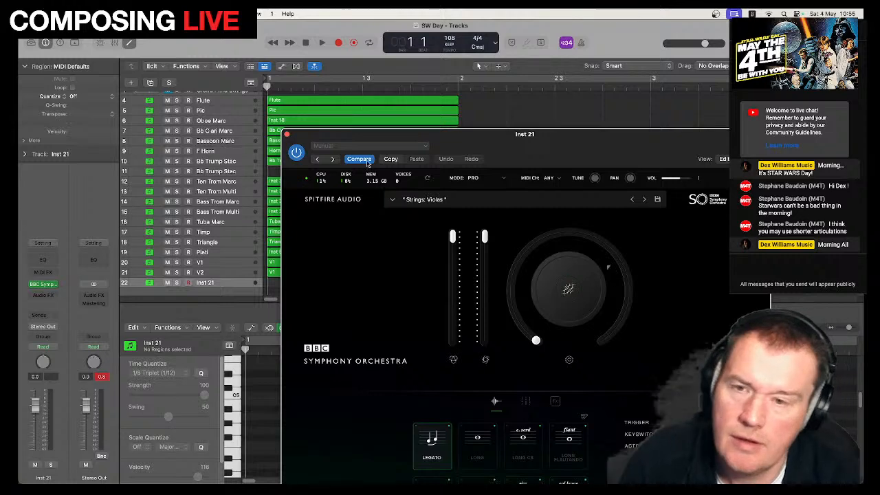
Audition the Violas' Staccato, Spiccato, Col Legno, Pizzicato, Legato and Long articulations.
{"action": "left_click_drag", "start_coordinate": [353, 132], "coordinate": [369, 52]}
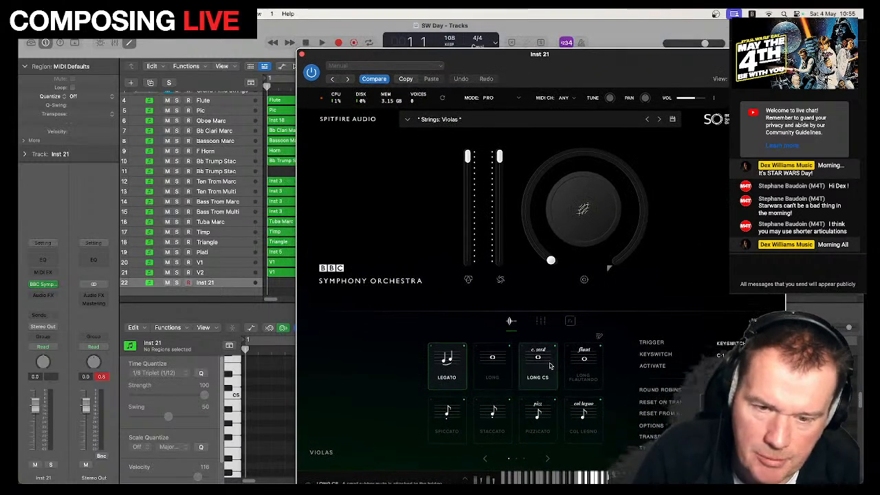
{"action": "left_click", "coordinate": [498, 424]}
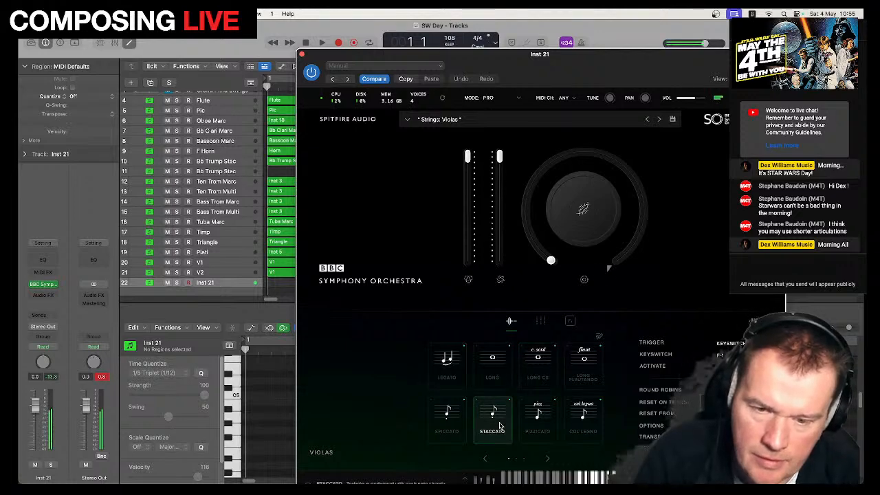
{"action": "left_click", "coordinate": [447, 416]}
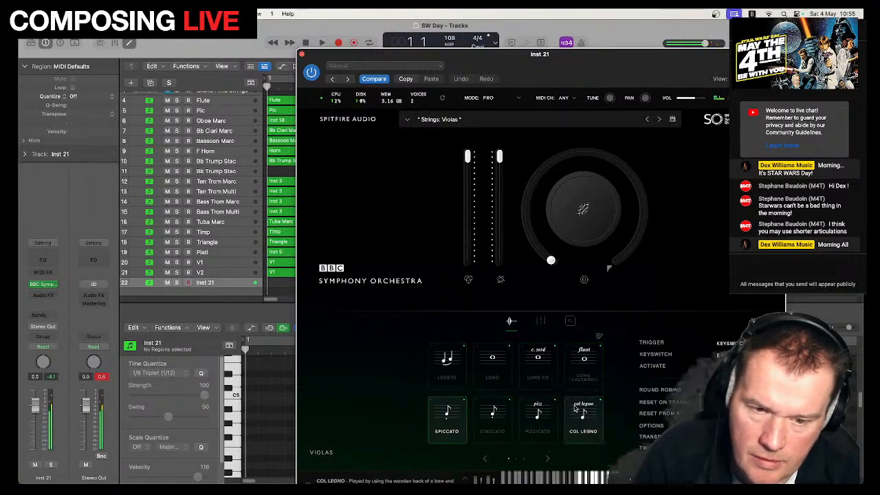
{"action": "left_click", "coordinate": [576, 409]}
{"action": "left_click", "coordinate": [537, 413]}
{"action": "left_click", "coordinate": [477, 421]}
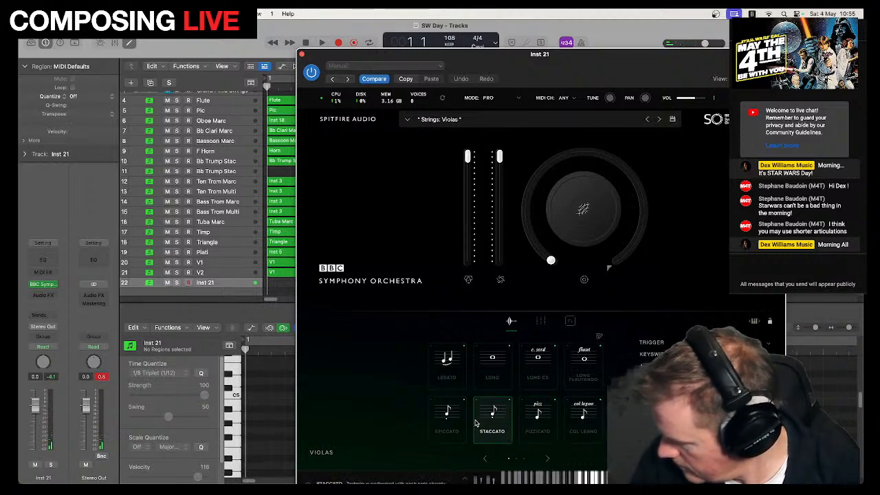
{"action": "left_click", "coordinate": [444, 367]}
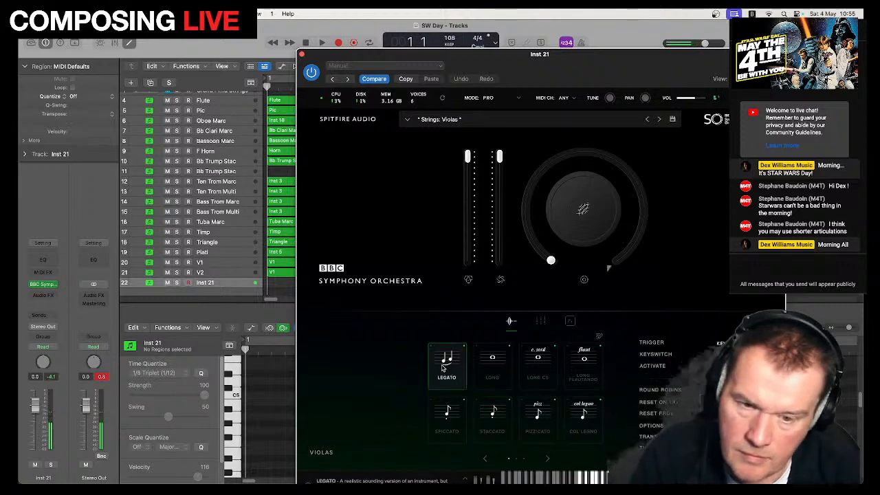
{"action": "left_click", "coordinate": [492, 360]}
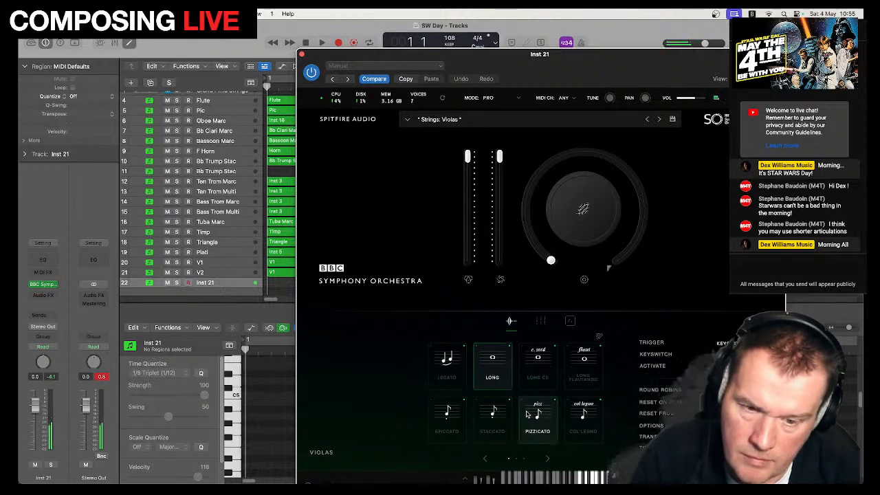
Set the Violas articulation to Long Marcato Attack and test its sound.
{"action": "left_click", "coordinate": [548, 459]}
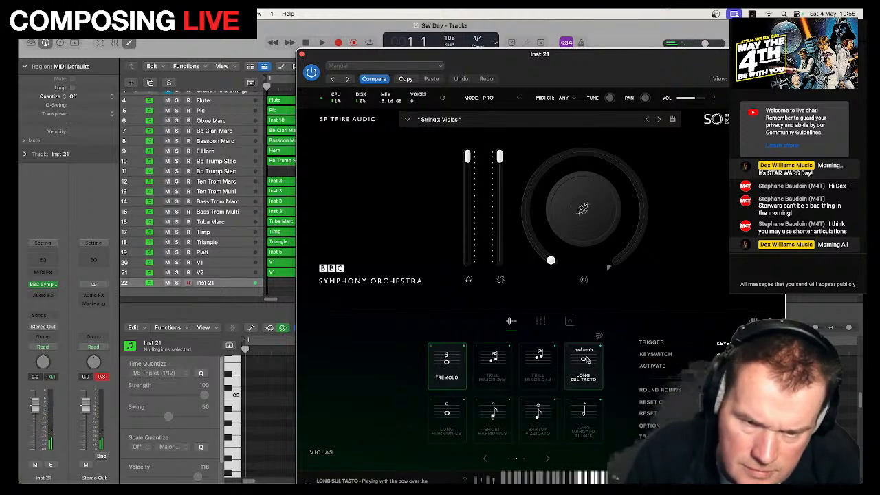
{"action": "left_click", "coordinate": [580, 407]}
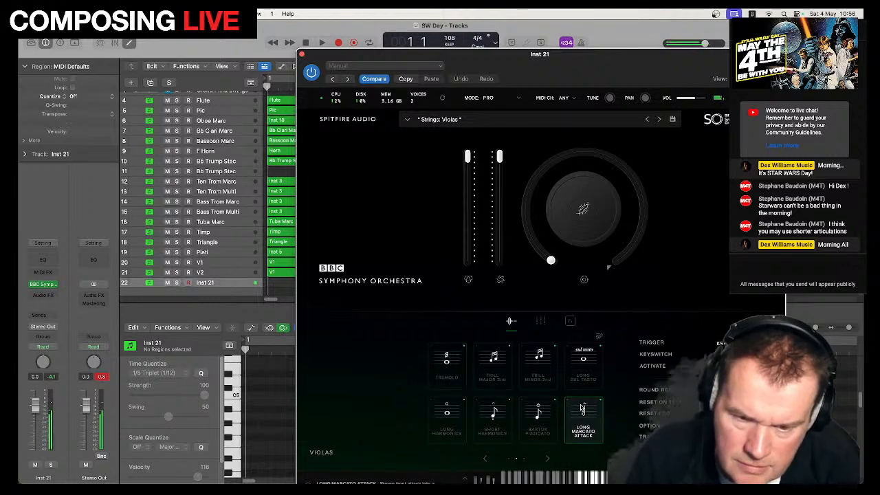
Look through the other pages of Violas articulations, keep Long Marcato Attack and close the instrument window.
{"action": "left_click", "coordinate": [546, 458]}
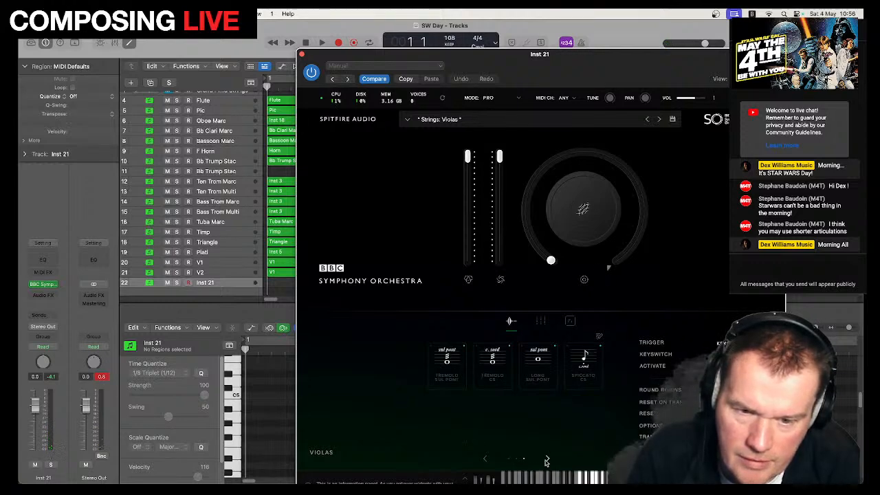
{"action": "left_click", "coordinate": [484, 459]}
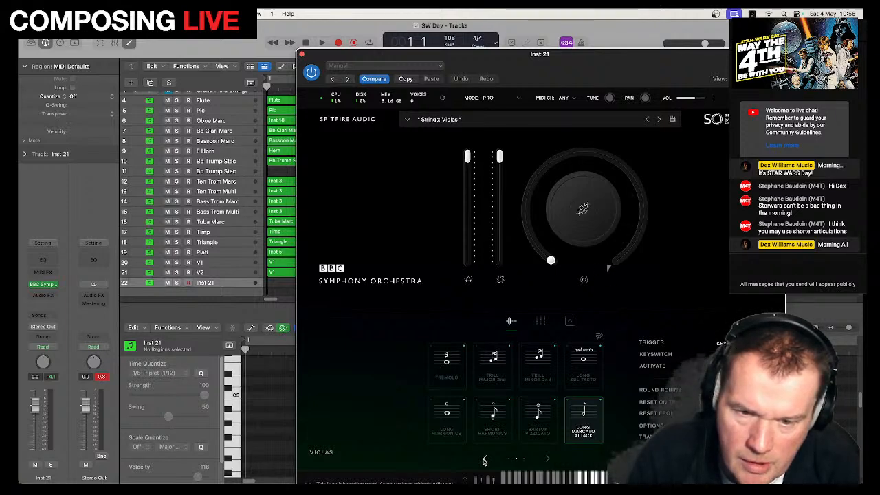
{"action": "left_click", "coordinate": [485, 459]}
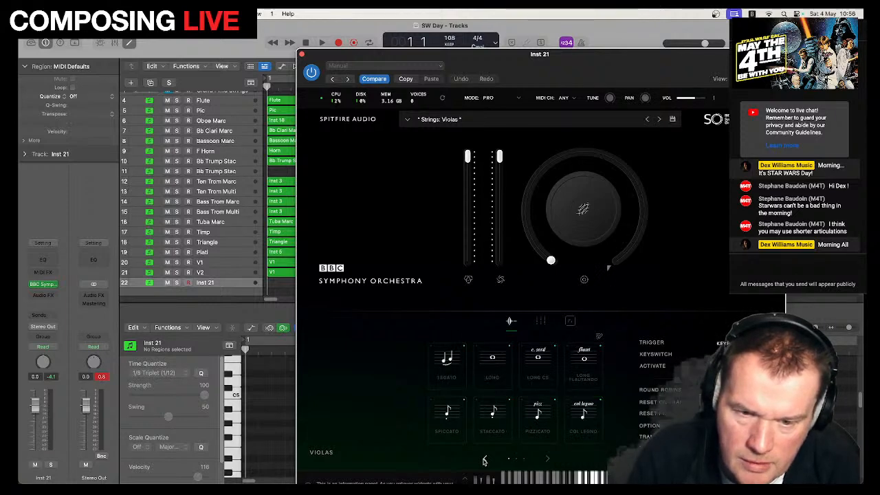
{"action": "left_click", "coordinate": [548, 459]}
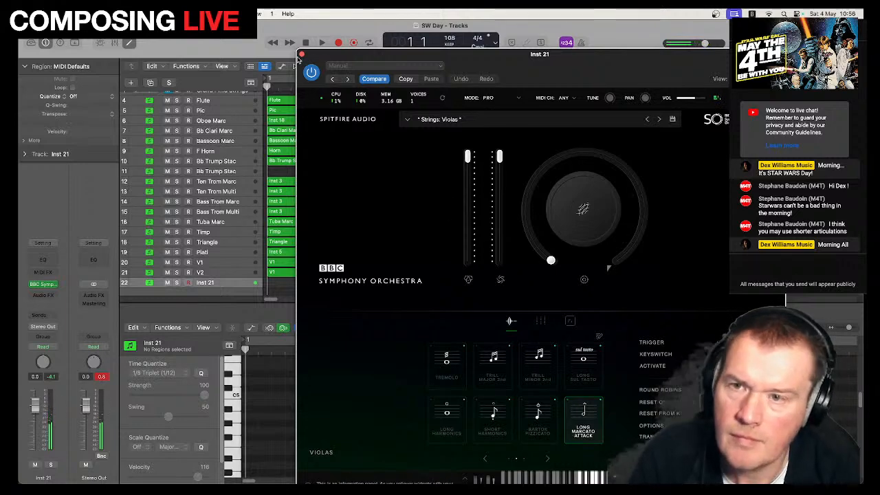
{"action": "left_click", "coordinate": [301, 55]}
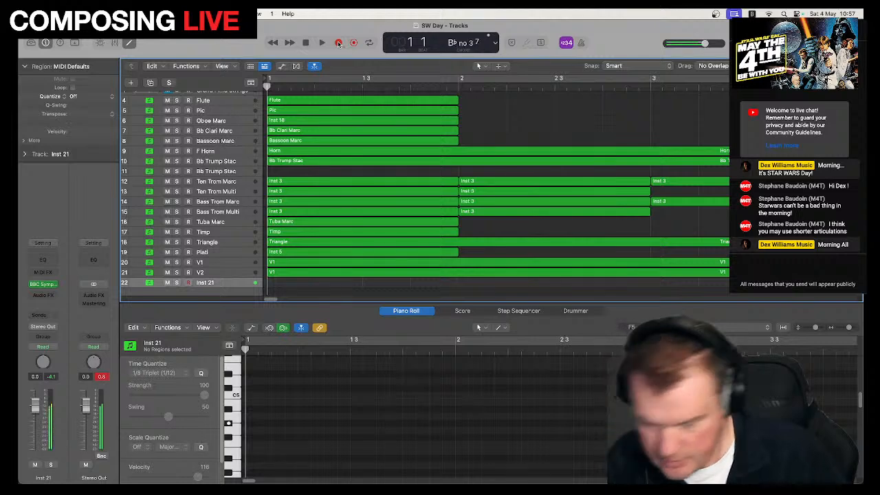
Play the opening, then record one sustained viola note at the start of bar 1 on track 22.
{"action": "key", "text": "space"}
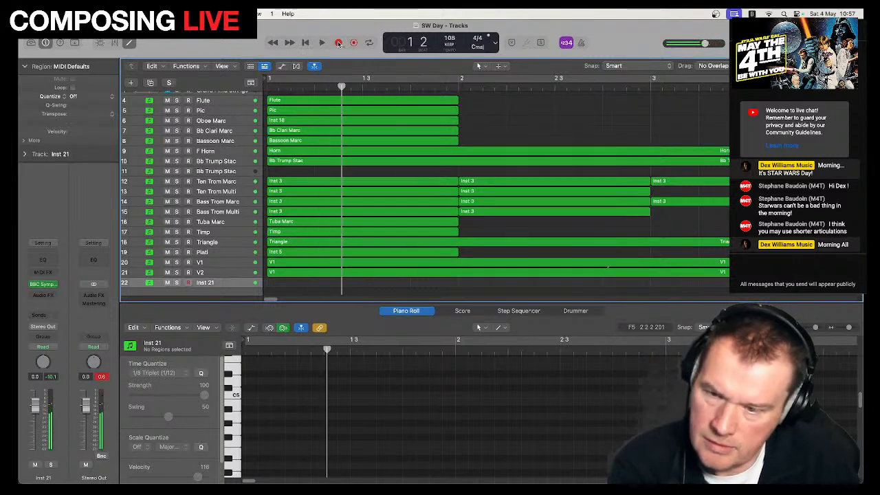
{"action": "key", "text": "space"}
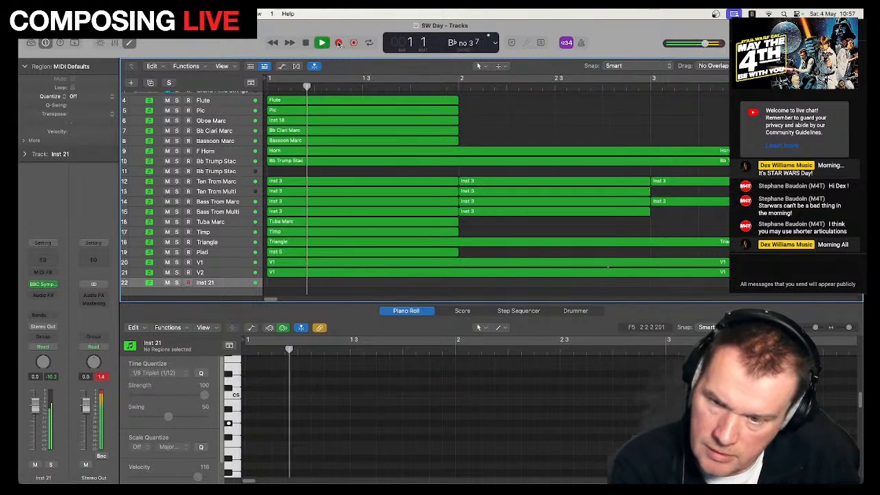
{"action": "left_click", "coordinate": [338, 43]}
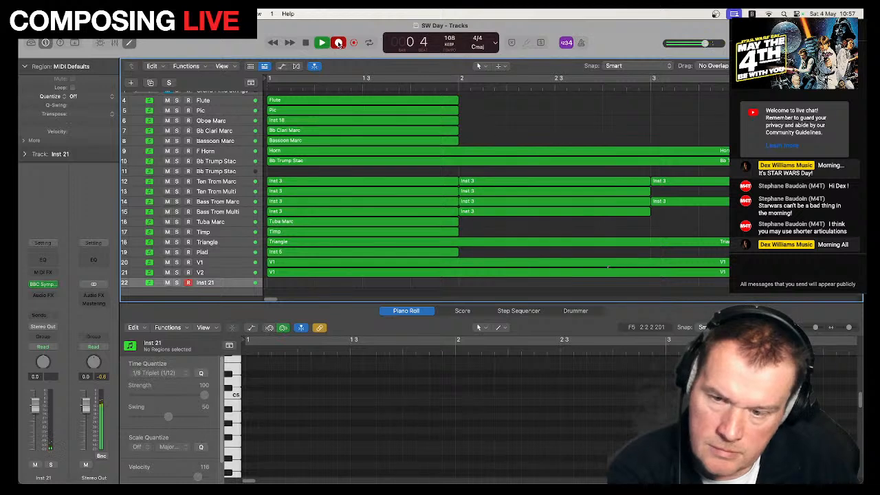
{"action": "key", "text": "space"}
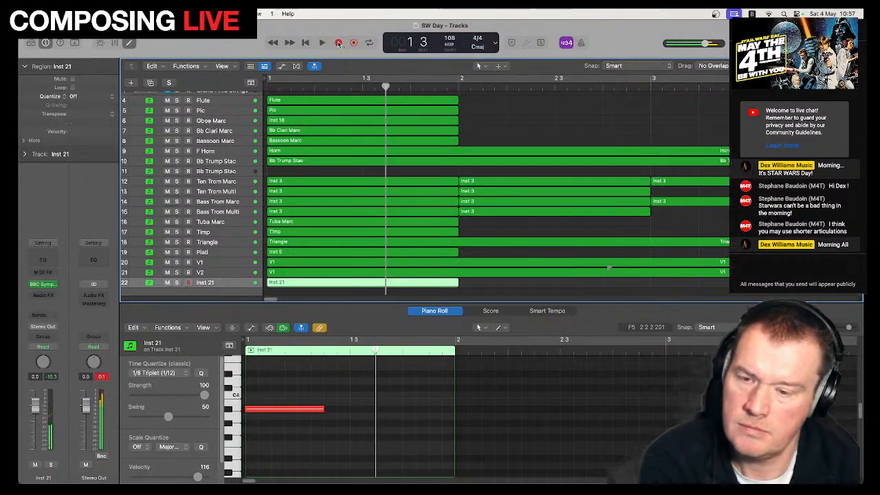
Play back bar 1 from the beginning to check the recorded viola note against the other parts.
{"action": "key", "text": "Return"}
{"action": "key", "text": "space"}
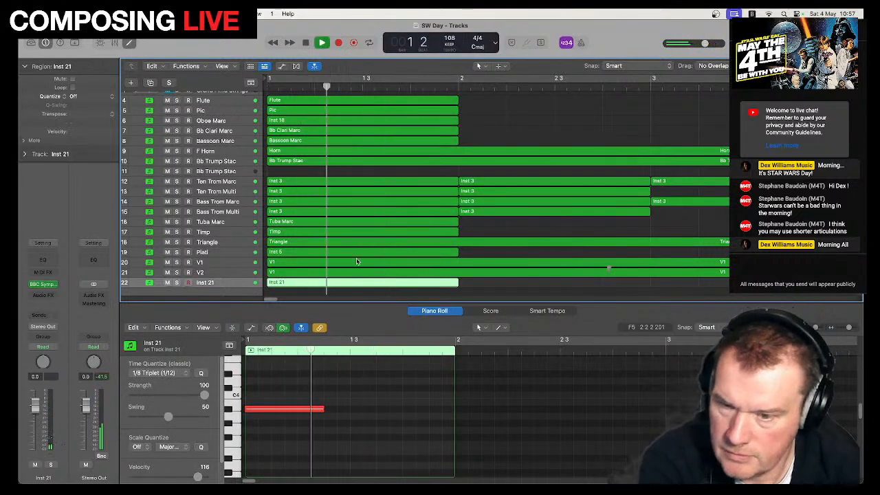
{"action": "key", "text": "space"}
{"action": "key", "text": "Return"}
{"action": "key", "text": "space"}
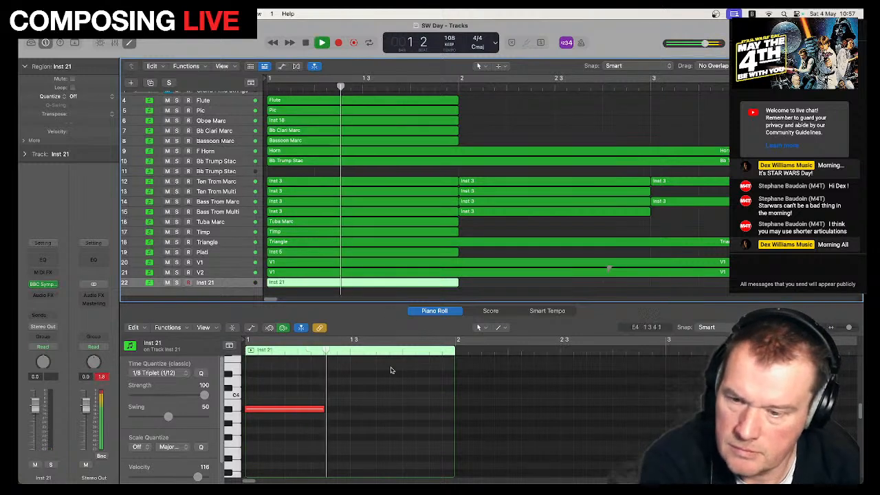
{"action": "key", "text": "space"}
Rename track 22 as Viola.
{"action": "double_click", "coordinate": [220, 282]}
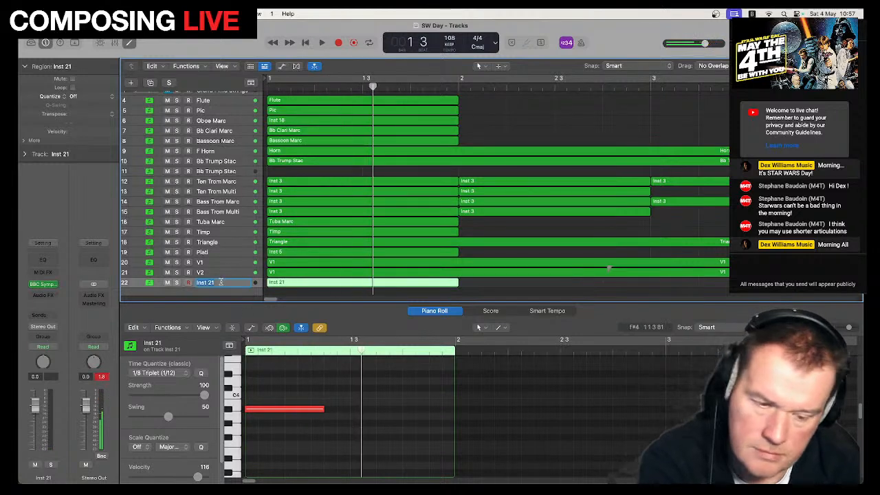
{"action": "type", "text": "Viola"}
{"action": "key", "text": "Return"}
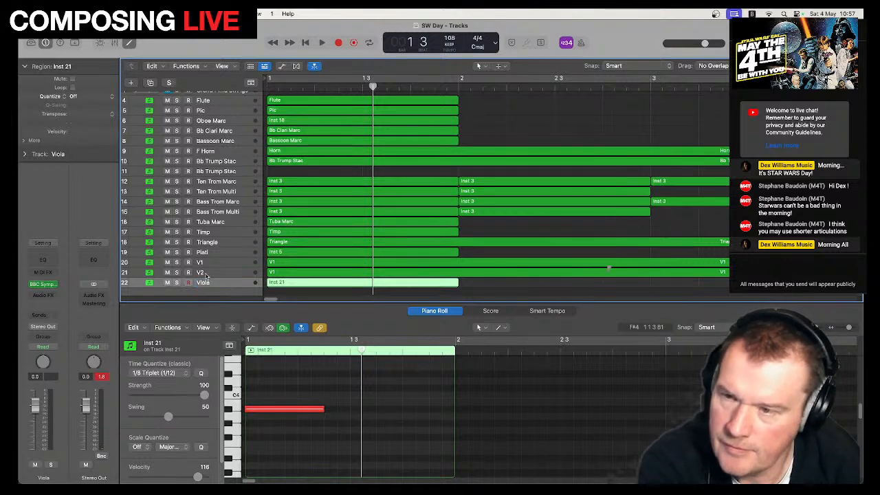
Create a software instrument track below Viola and load BBC Symphony Orchestra on it in stereo.
{"action": "left_click", "coordinate": [131, 82]}
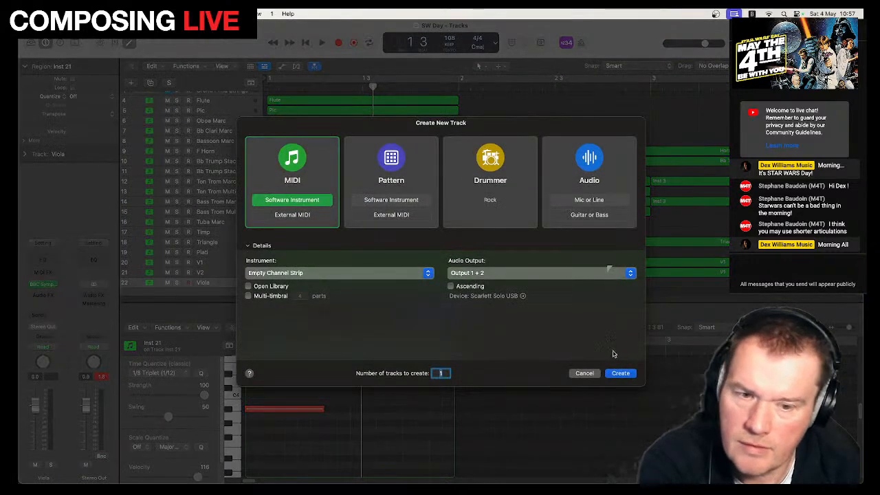
{"action": "left_click", "coordinate": [620, 372]}
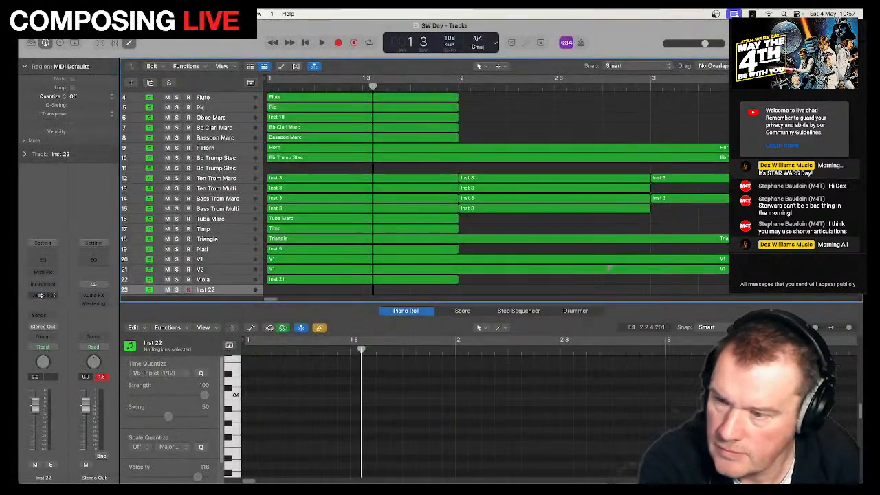
{"action": "left_click", "coordinate": [40, 293]}
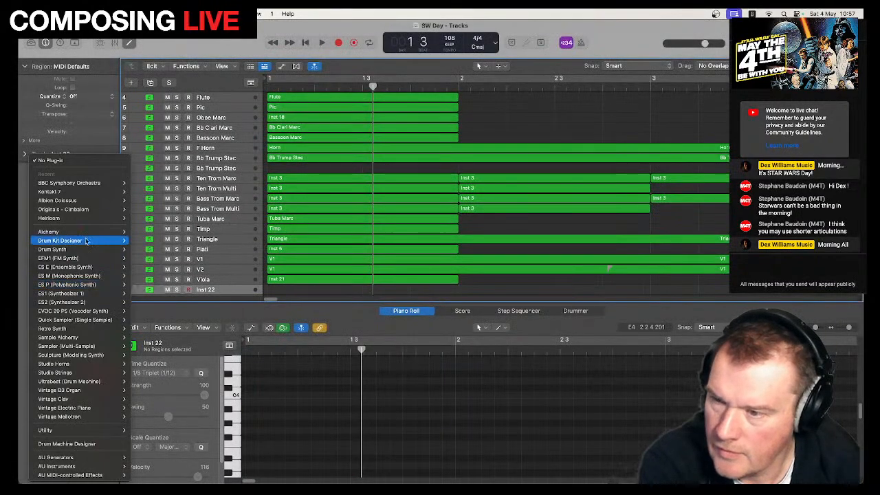
{"action": "mouse_move", "coordinate": [109, 183]}
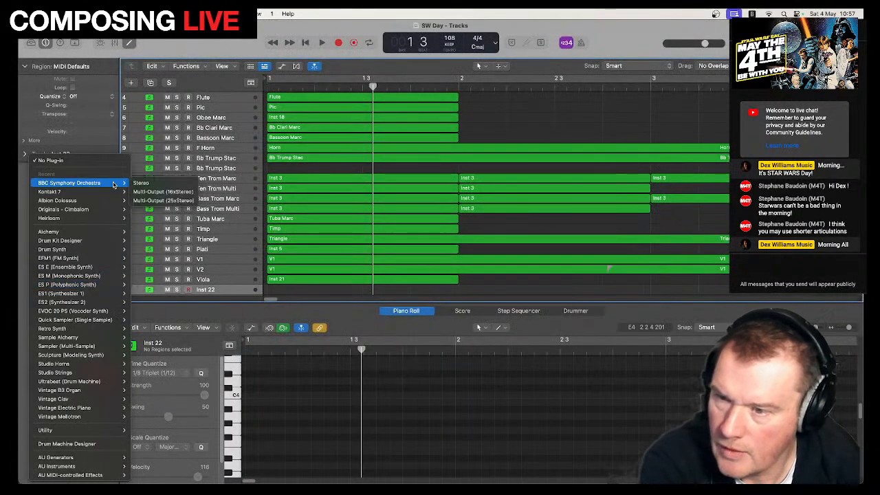
{"action": "left_click", "coordinate": [165, 184]}
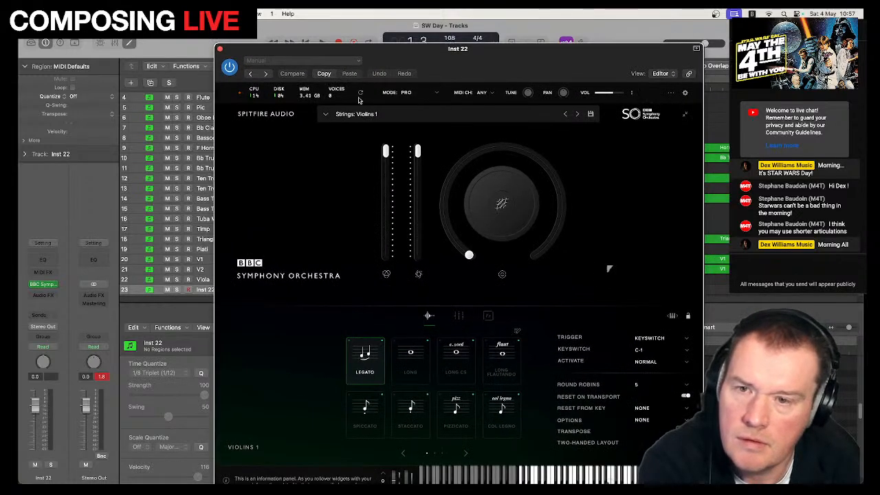
Load the Strings Celli instrument on the new track and set its articulation to Long Marcato Attack.
{"action": "left_click", "coordinate": [356, 114]}
{"action": "scroll", "coordinate": [502, 240], "scroll_direction": "down", "scroll_amount": 2}
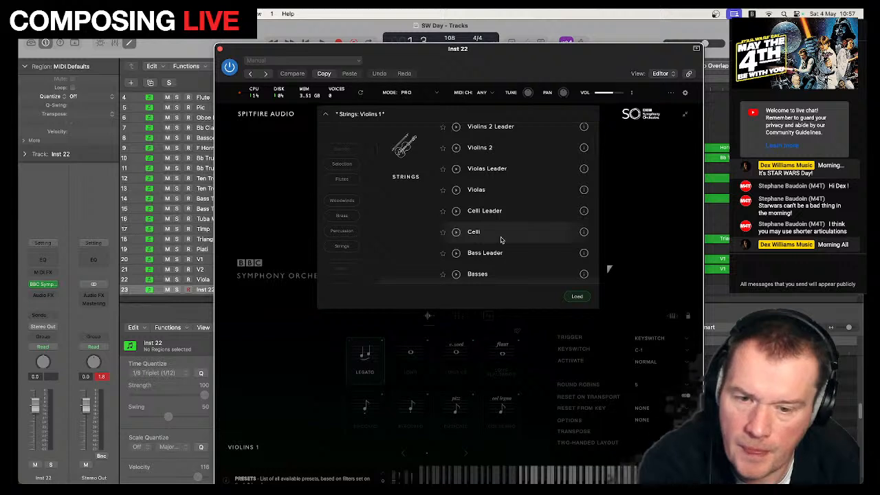
{"action": "double_click", "coordinate": [500, 240]}
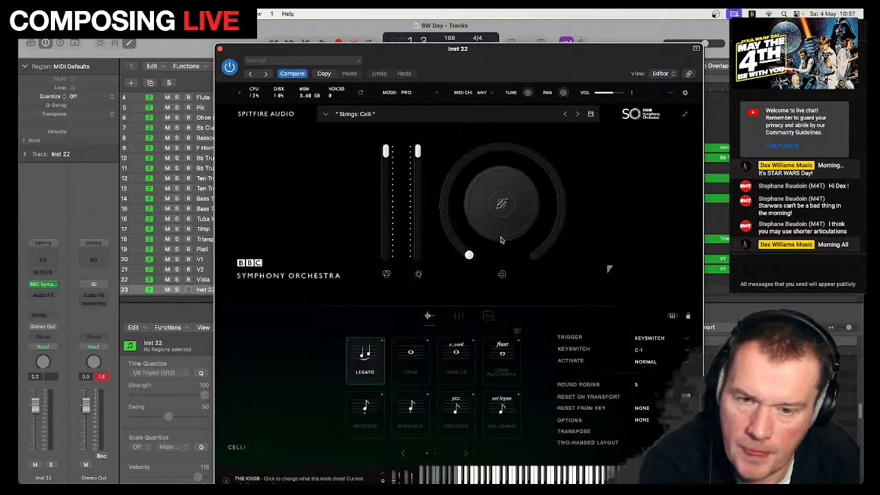
{"action": "left_click", "coordinate": [465, 453]}
{"action": "left_click", "coordinate": [502, 412]}
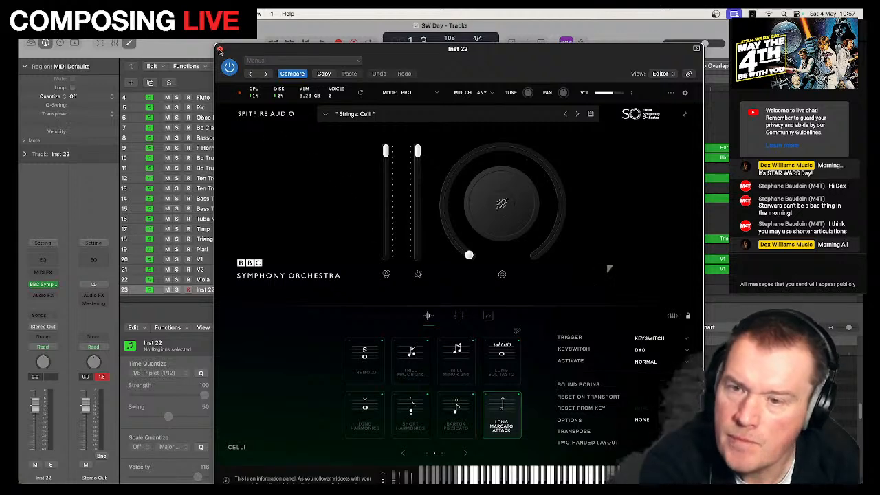
{"action": "left_click", "coordinate": [219, 49]}
Duplicate the celli track with its settings, naming the original Celli and the copy Bass.
{"action": "right_click", "coordinate": [215, 292]}
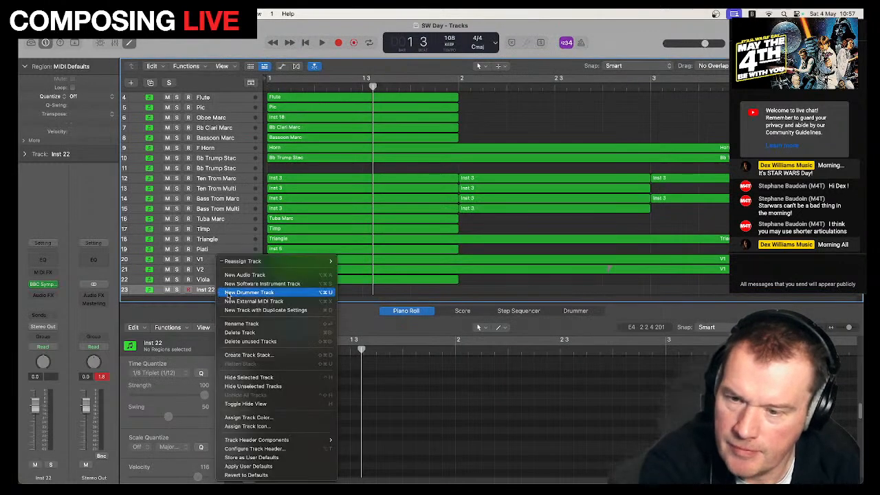
{"action": "key", "text": "super+d"}
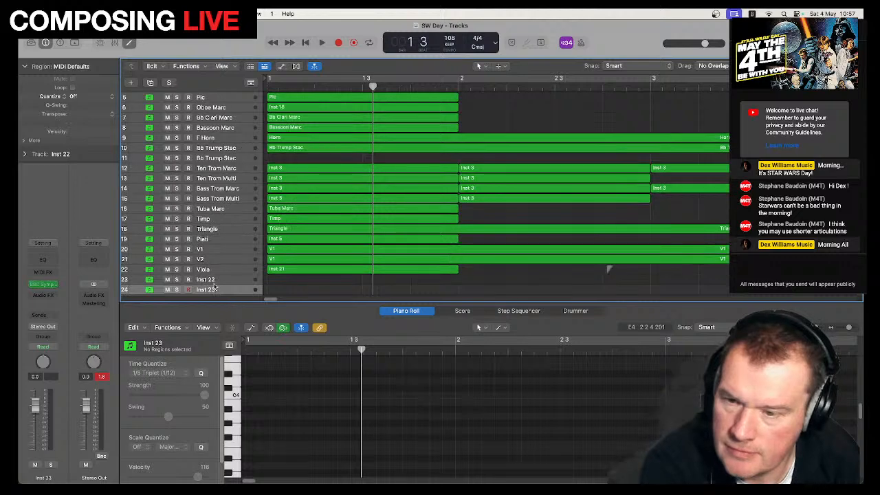
{"action": "double_click", "coordinate": [210, 280]}
{"action": "type", "text": "Celli"}
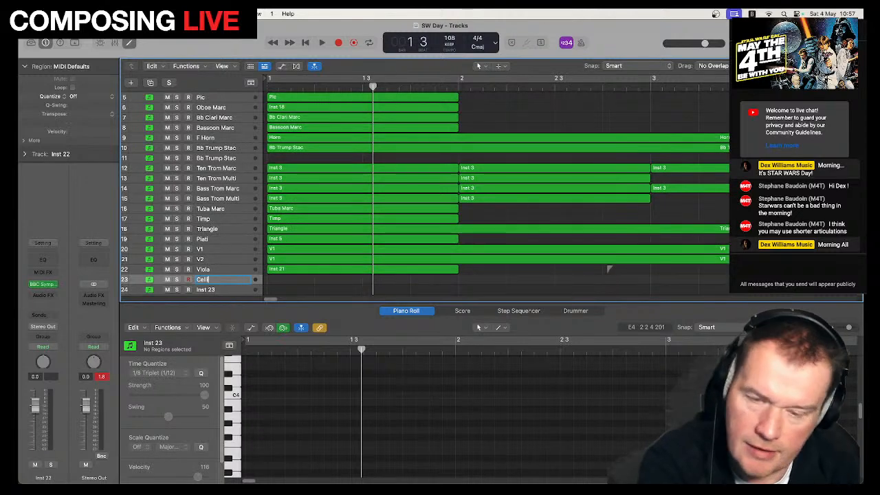
{"action": "key", "text": "Return"}
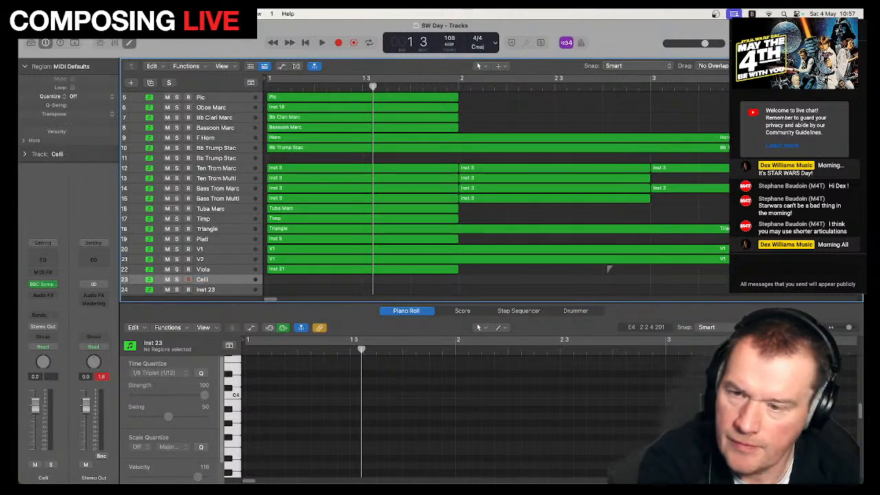
{"action": "double_click", "coordinate": [205, 289]}
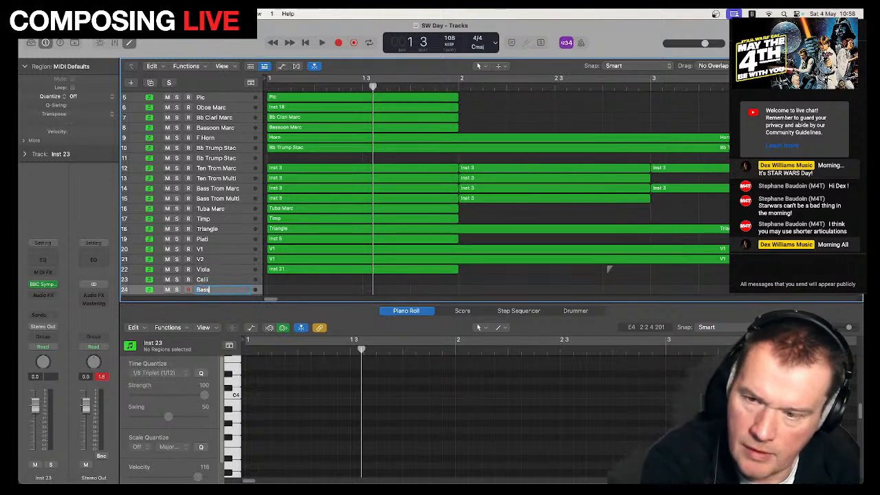
{"action": "type", "text": "Bass"}
{"action": "key", "text": "Return"}
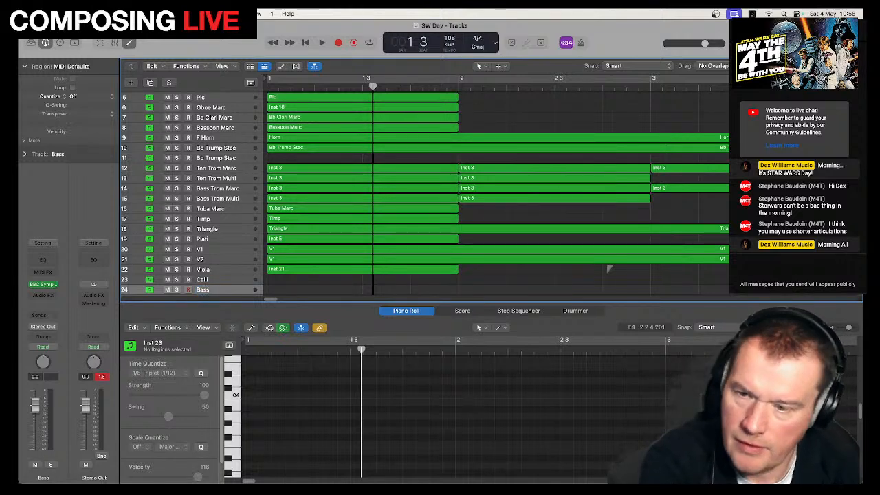
Change the Bass track's BBC Symphony Orchestra preset to Strings Basses with the Long Marcato Attack articulation.
{"action": "left_click", "coordinate": [212, 280]}
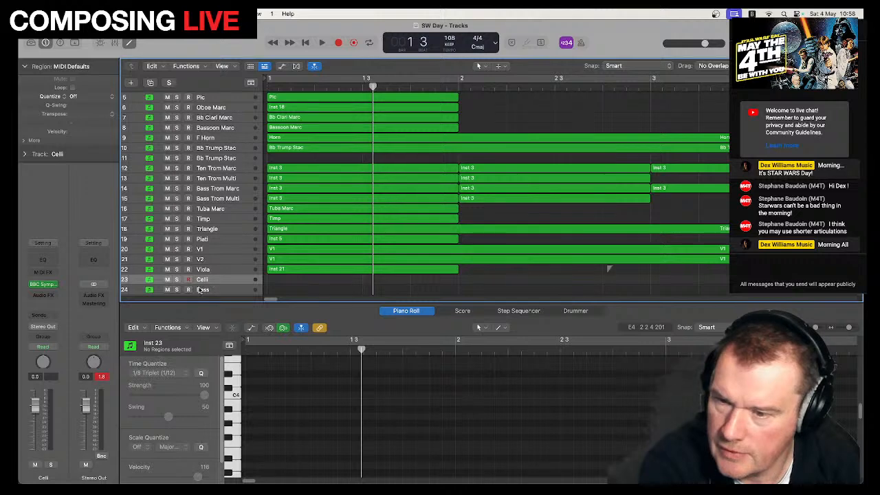
{"action": "left_click", "coordinate": [199, 290]}
{"action": "key", "text": "v"}
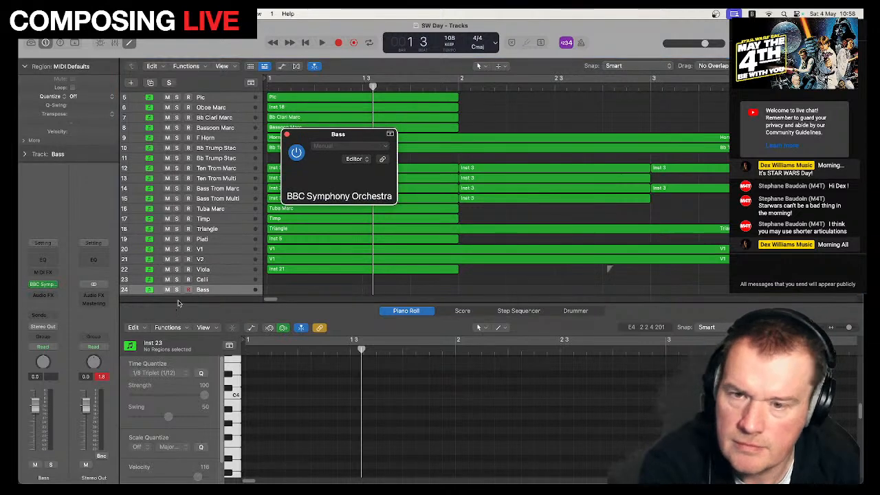
{"action": "left_click_drag", "start_coordinate": [478, 140], "coordinate": [391, 34]}
{"action": "left_click", "coordinate": [412, 92]}
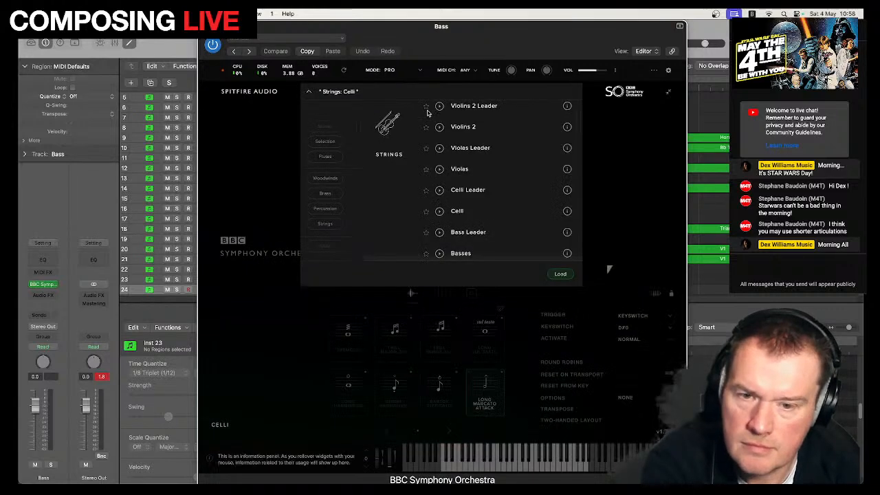
{"action": "double_click", "coordinate": [474, 254]}
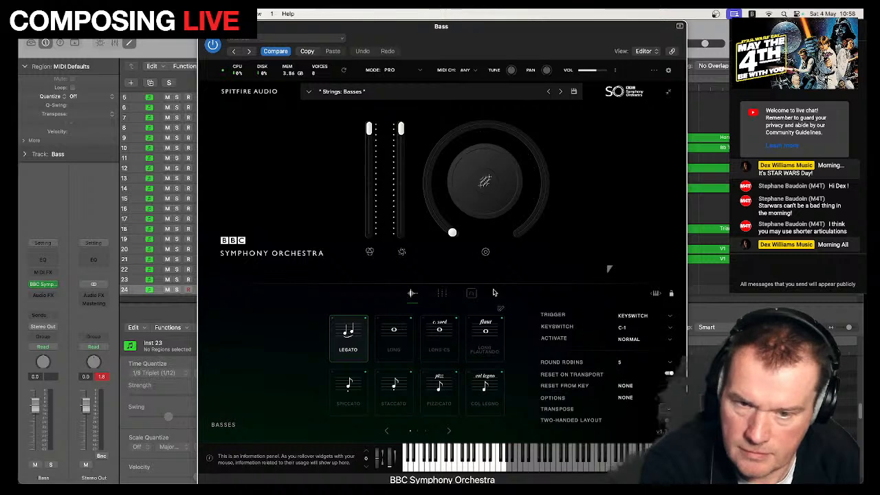
{"action": "left_click", "coordinate": [449, 431]}
{"action": "left_click", "coordinate": [484, 391]}
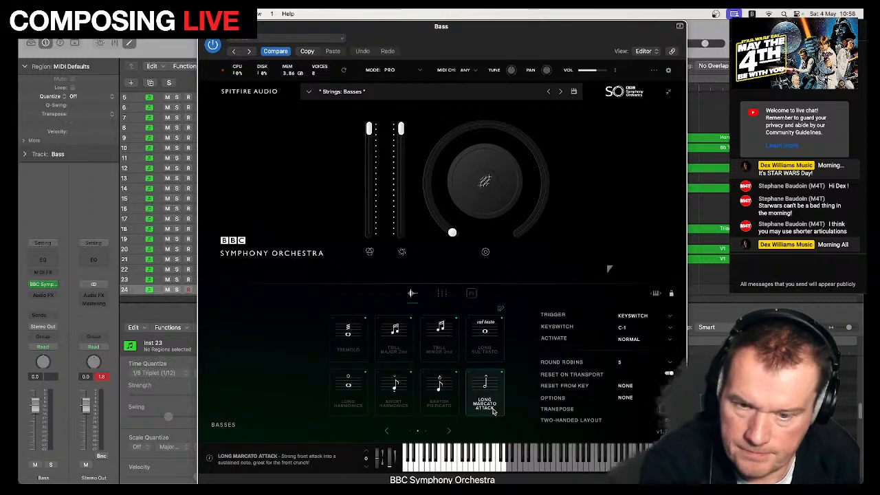
{"action": "left_click", "coordinate": [205, 26]}
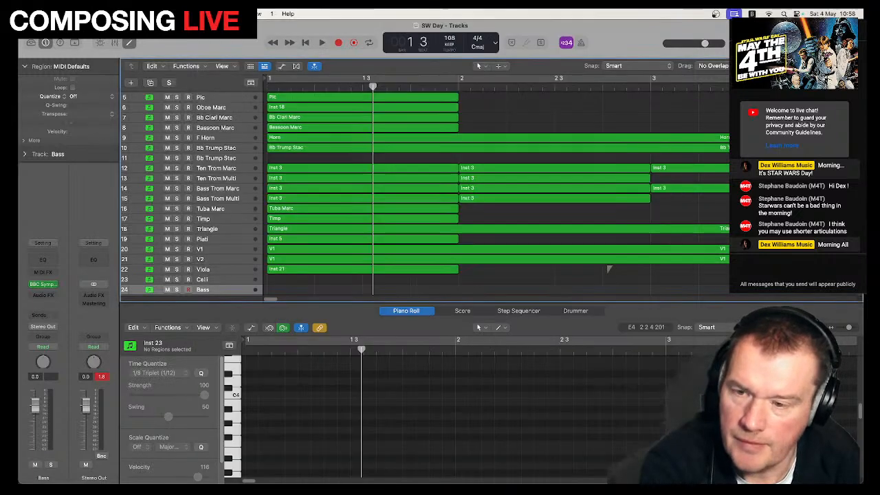
Record a single low held note on the Celli track at the start of bar 1, using the Viola part as reference.
{"action": "left_click", "coordinate": [282, 271]}
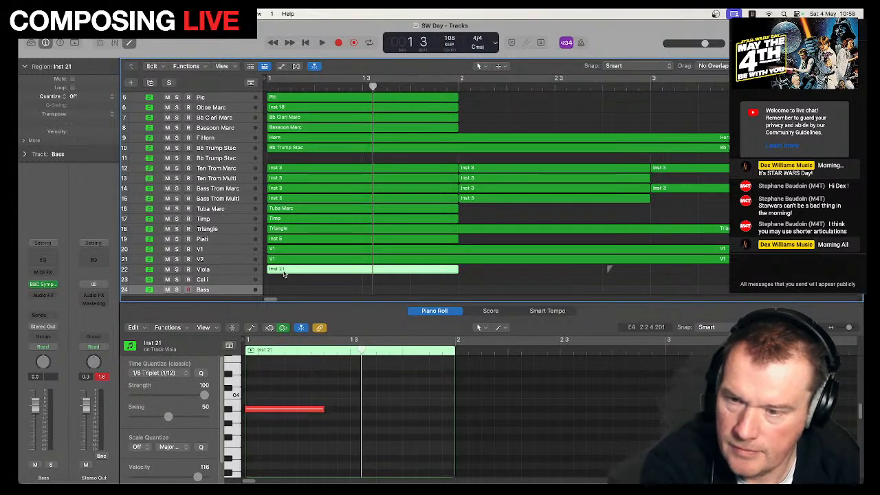
{"action": "left_click", "coordinate": [229, 280]}
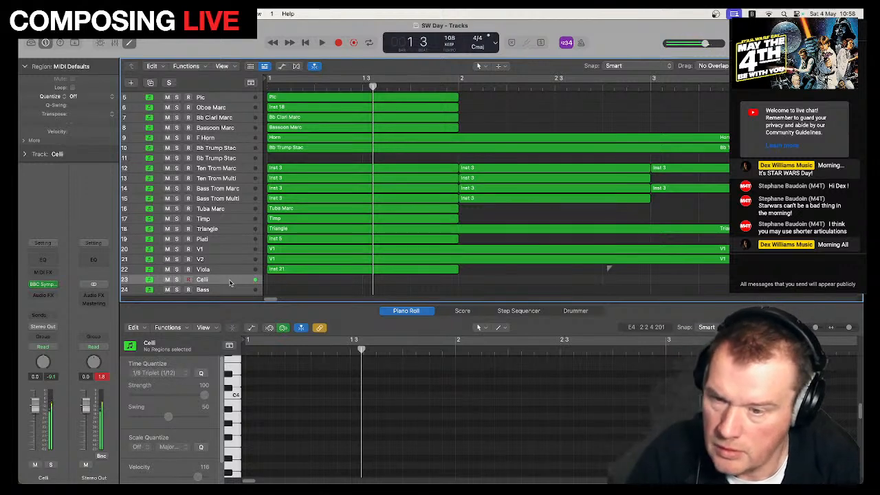
{"action": "left_click", "coordinate": [230, 291]}
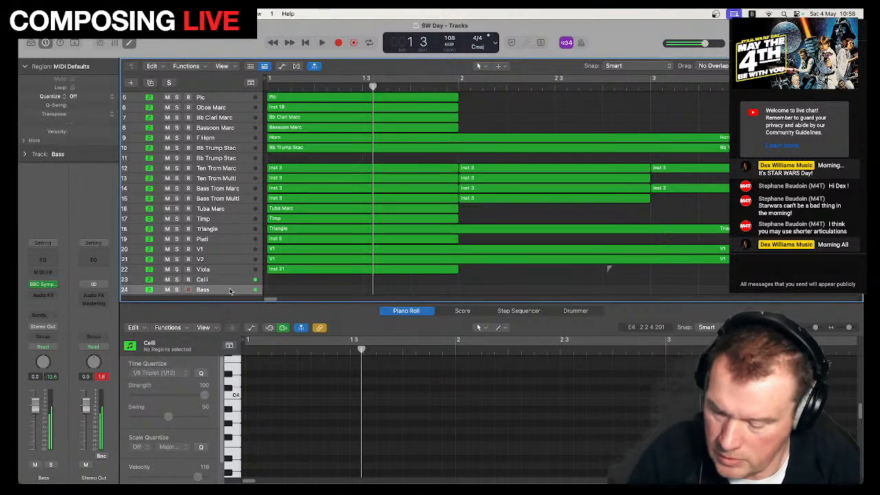
{"action": "left_click", "coordinate": [232, 280]}
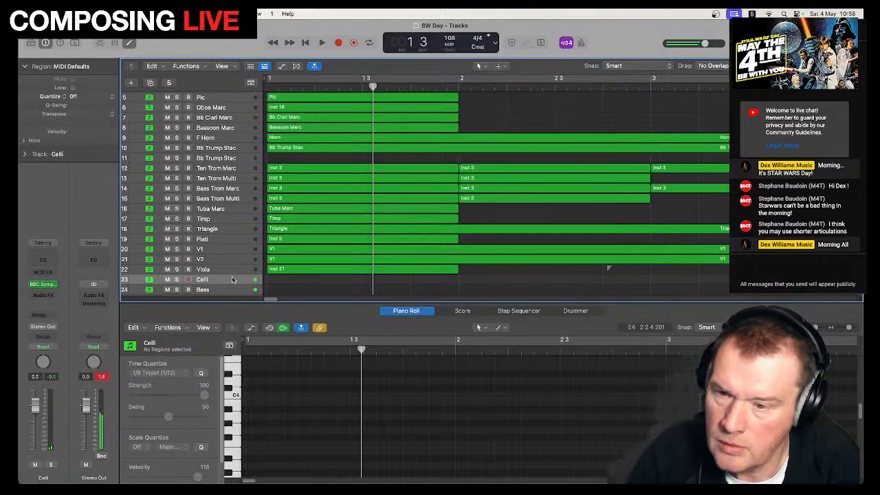
{"action": "left_click", "coordinate": [338, 43]}
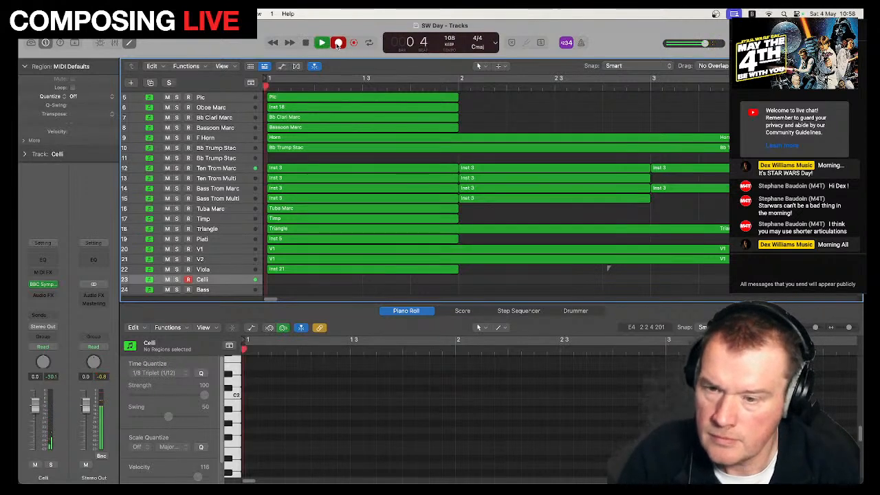
{"action": "key", "text": "space"}
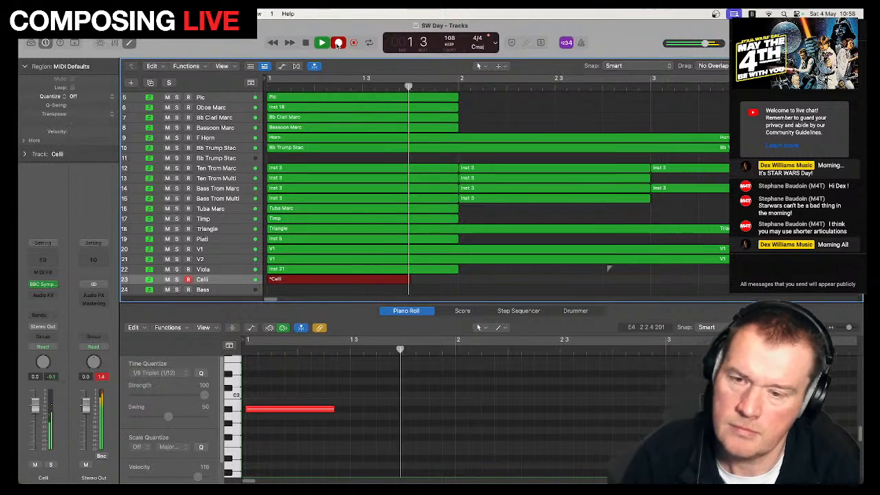
{"action": "left_click", "coordinate": [332, 410]}
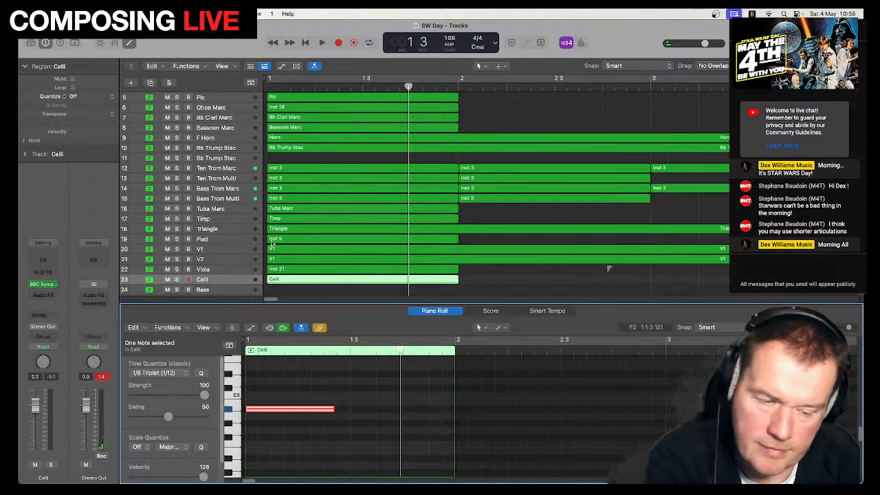
{"action": "key", "text": "Return"}
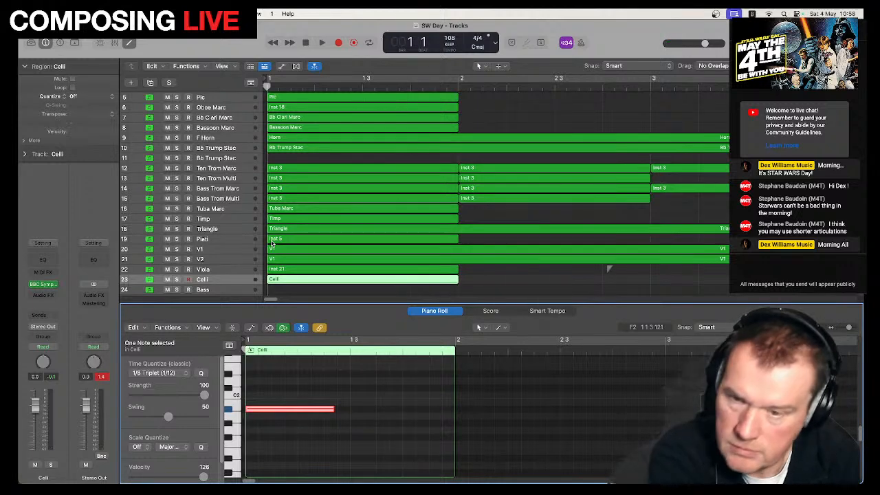
Record a low held note at the start of bar 1 on the Bass track and quantize it to 1/8 Triplet.
{"action": "left_click", "coordinate": [227, 292]}
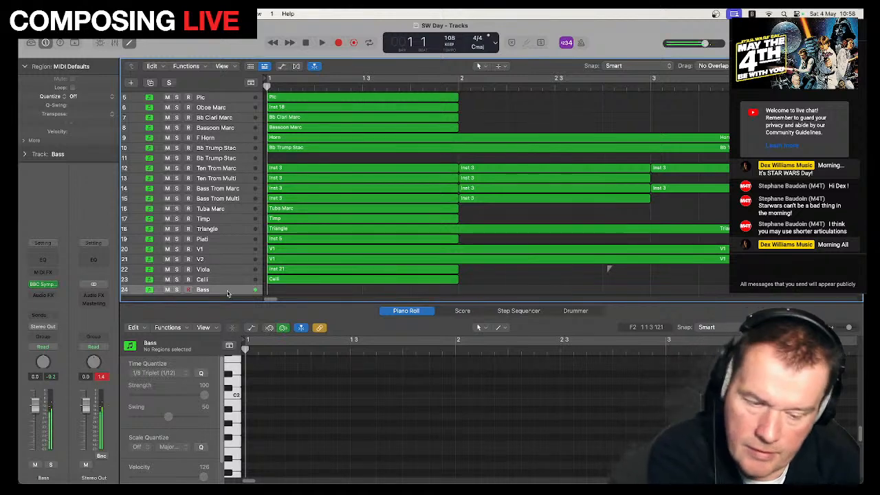
{"action": "key", "text": "r"}
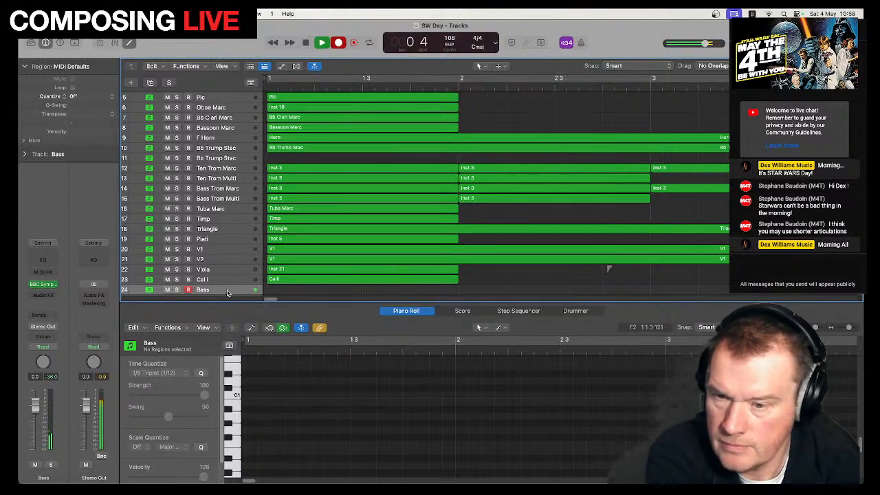
{"action": "key", "text": "space"}
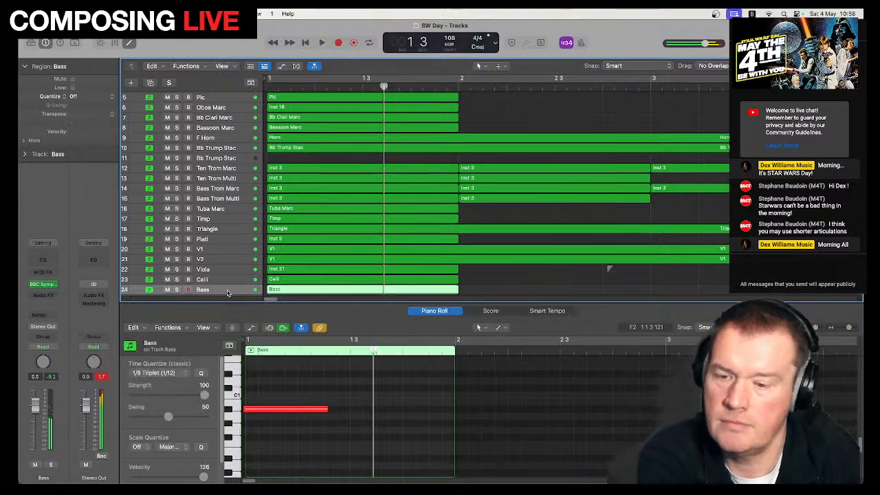
{"action": "left_click", "coordinate": [308, 458]}
{"action": "key", "text": "super+a"}
{"action": "key", "text": "q"}
Play back the opening bars and balance V1 against V2, setting the V1 volume to -6.0 dB.
{"action": "key", "text": "Return"}
{"action": "key", "text": "space"}
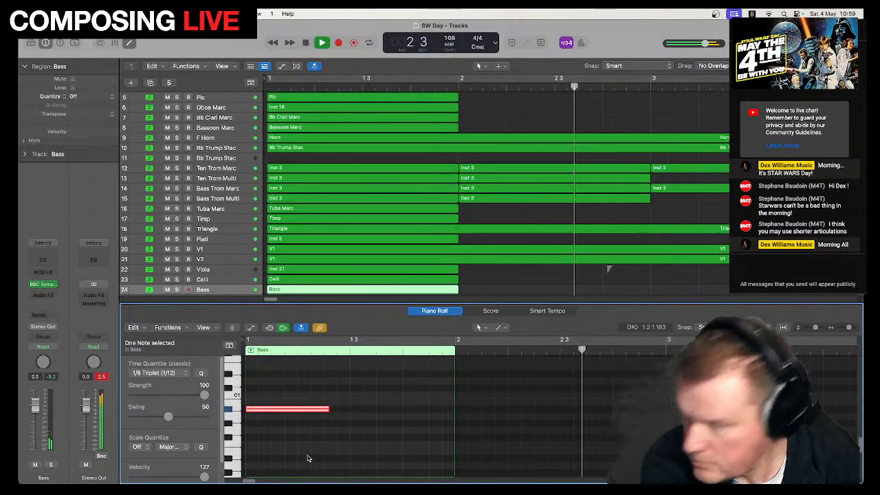
{"action": "key", "text": "space"}
{"action": "left_click", "coordinate": [229, 252]}
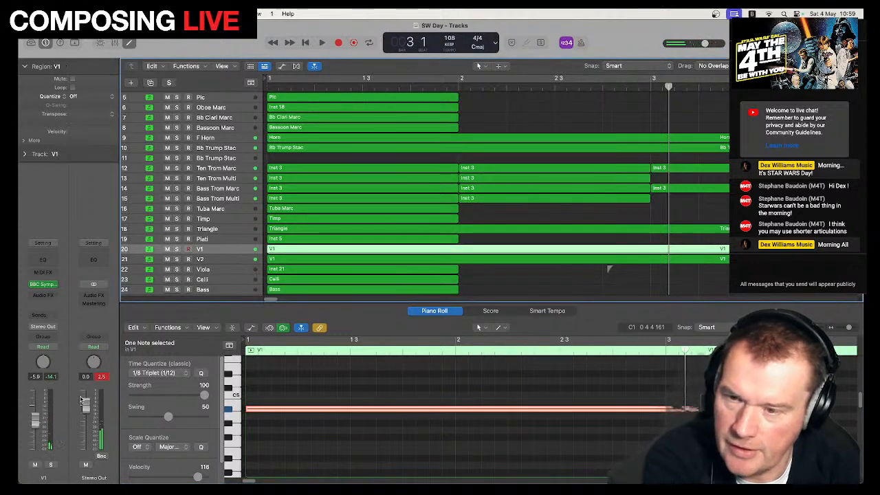
{"action": "key", "text": "space"}
{"action": "left_click", "coordinate": [202, 259]}
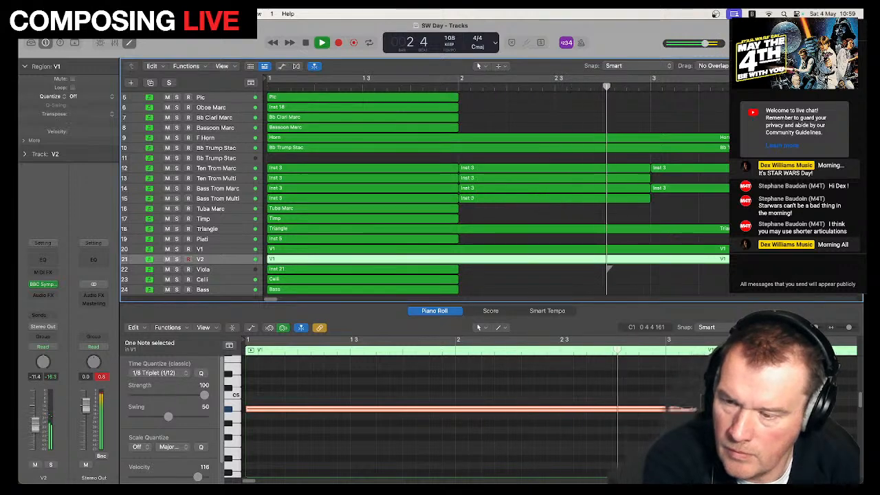
{"action": "key", "text": "space"}
{"action": "left_click", "coordinate": [220, 251]}
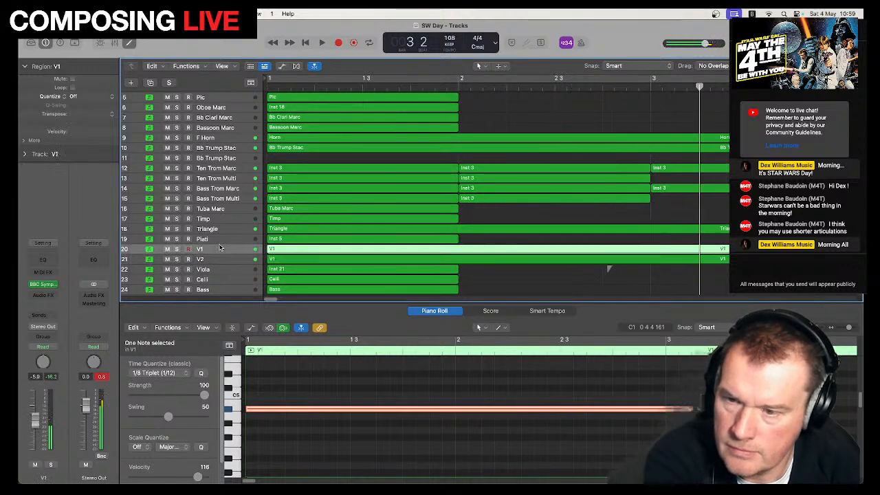
{"action": "key", "text": "space"}
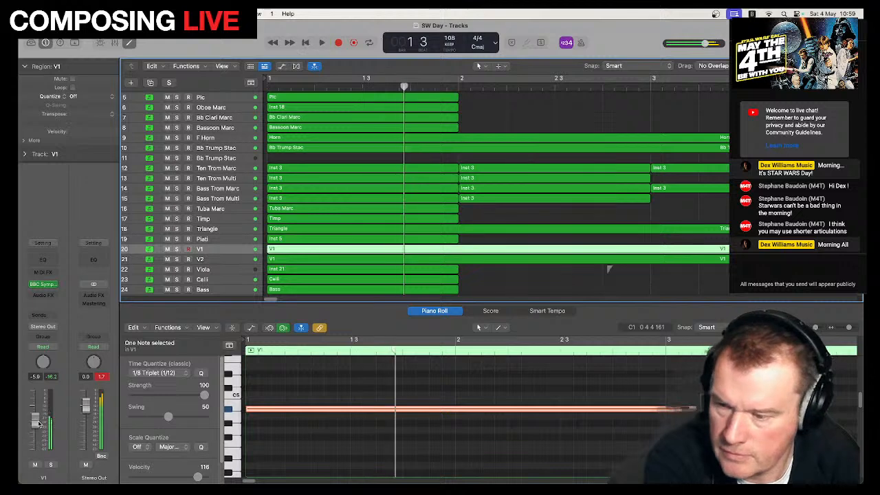
{"action": "key", "text": "space"}
Play the opening while reviewing the full track list, and enlarge the Tracks area over the Piano Roll.
{"action": "key", "text": "space"}
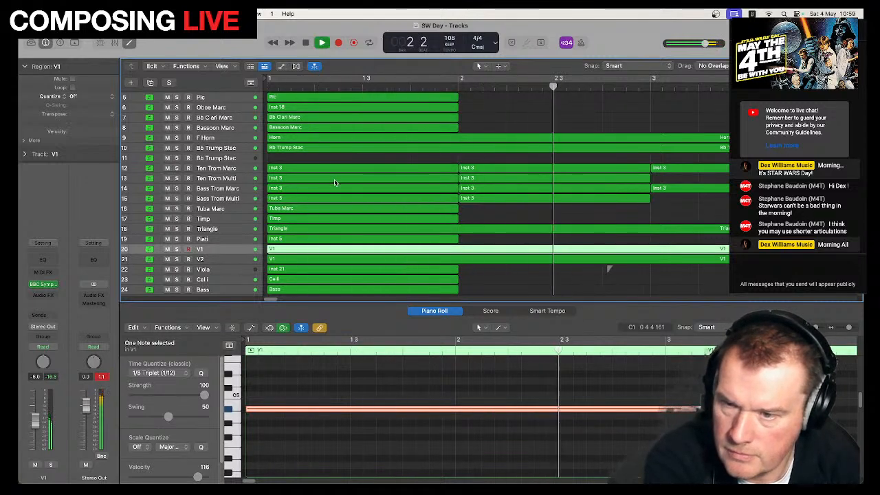
{"action": "scroll", "coordinate": [335, 186], "scroll_direction": "up", "scroll_amount": 2}
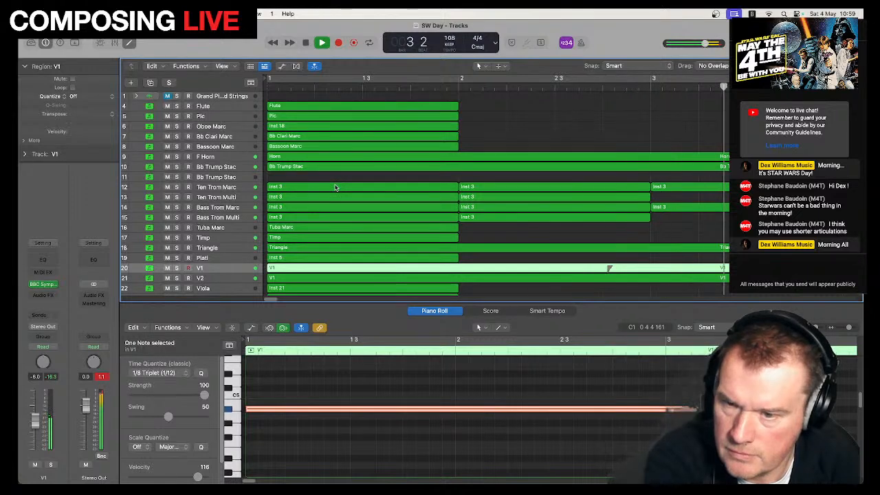
{"action": "scroll", "coordinate": [335, 186], "scroll_direction": "down", "scroll_amount": 6}
{"action": "key", "text": "space"}
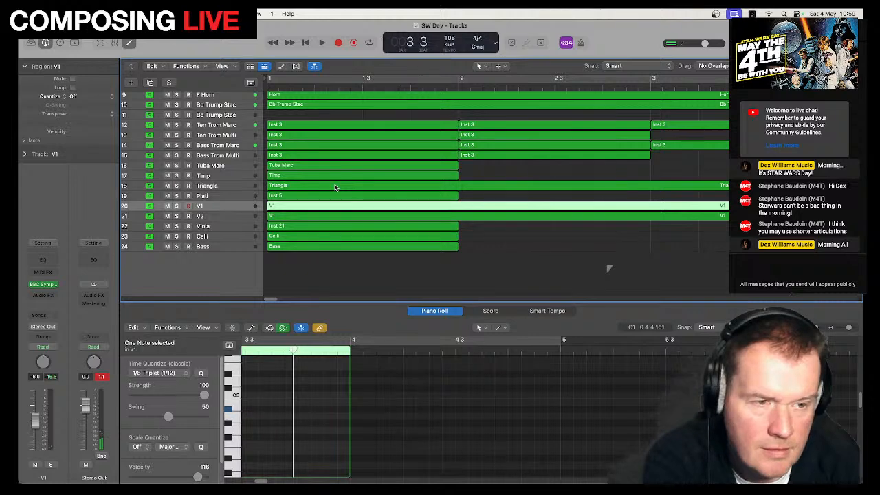
{"action": "scroll", "coordinate": [335, 187], "scroll_direction": "up", "scroll_amount": 6}
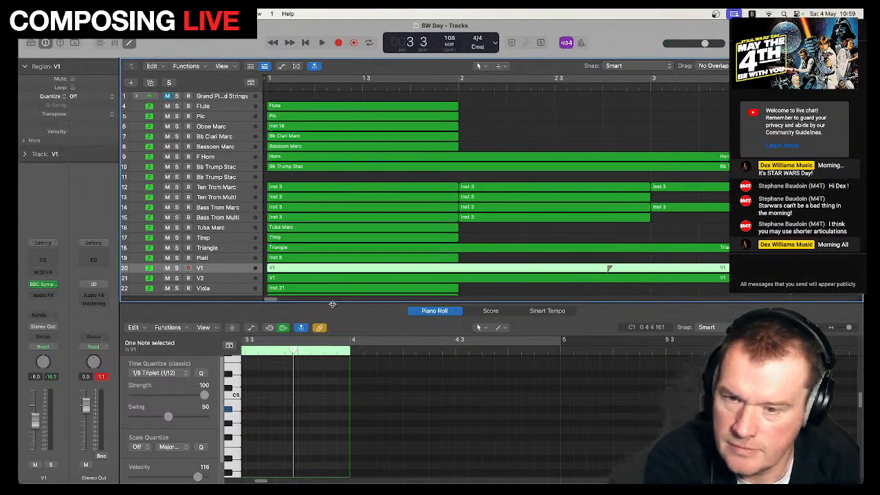
{"action": "left_click_drag", "start_coordinate": [332, 303], "coordinate": [337, 372]}
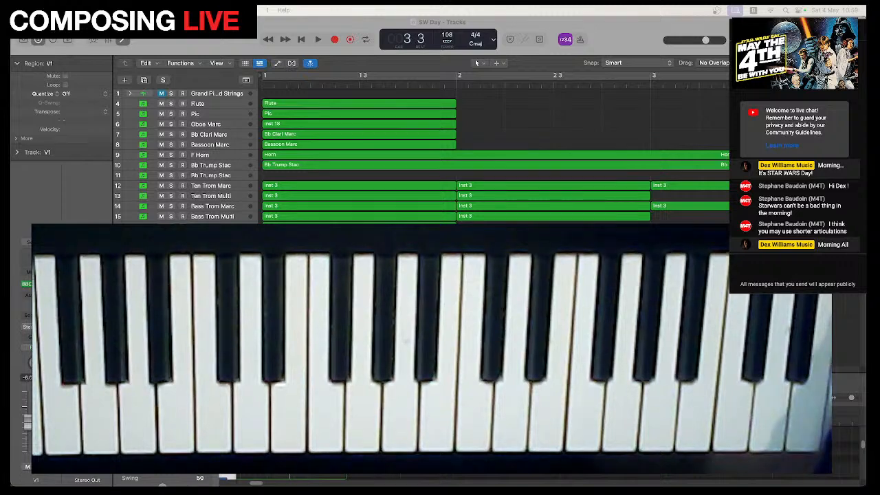
Clear the region selection and listen to the brass at the end of bar 3.
{"action": "left_click", "coordinate": [493, 128]}
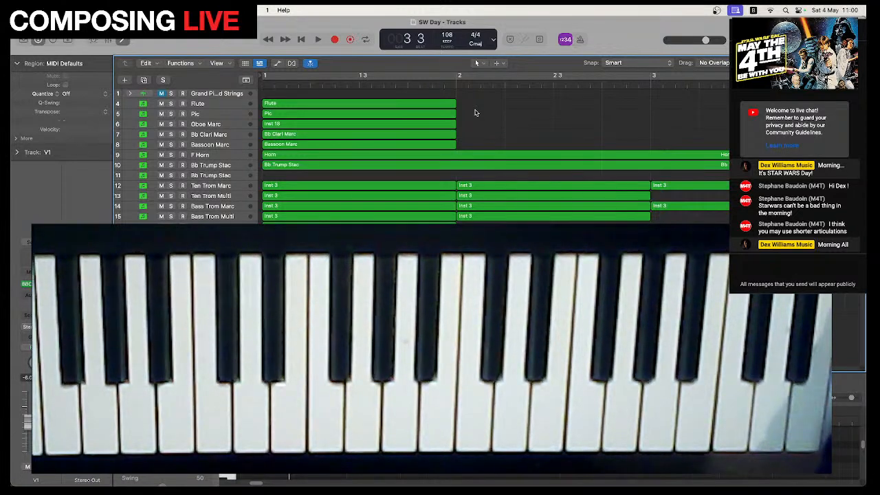
{"action": "key", "text": "space"}
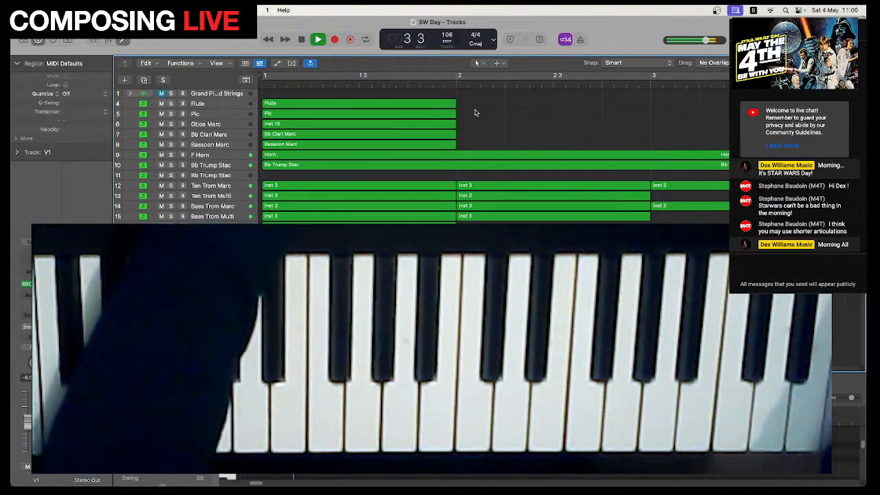
{"action": "key", "text": "space"}
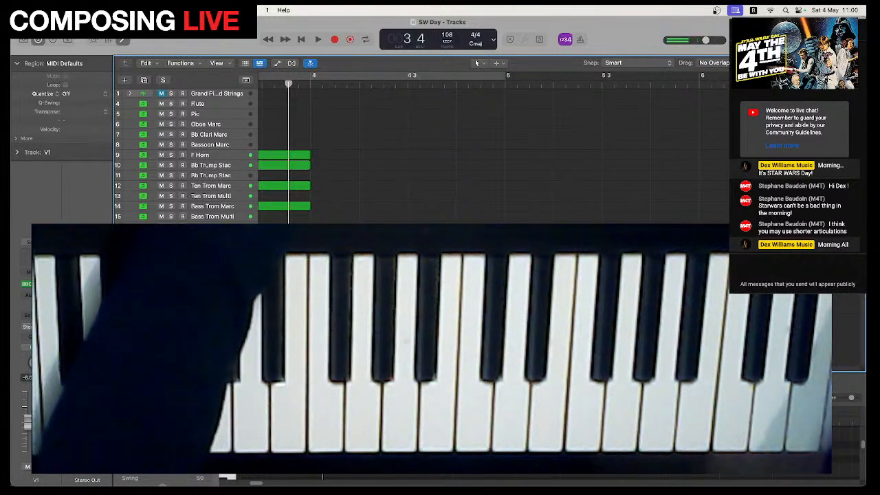